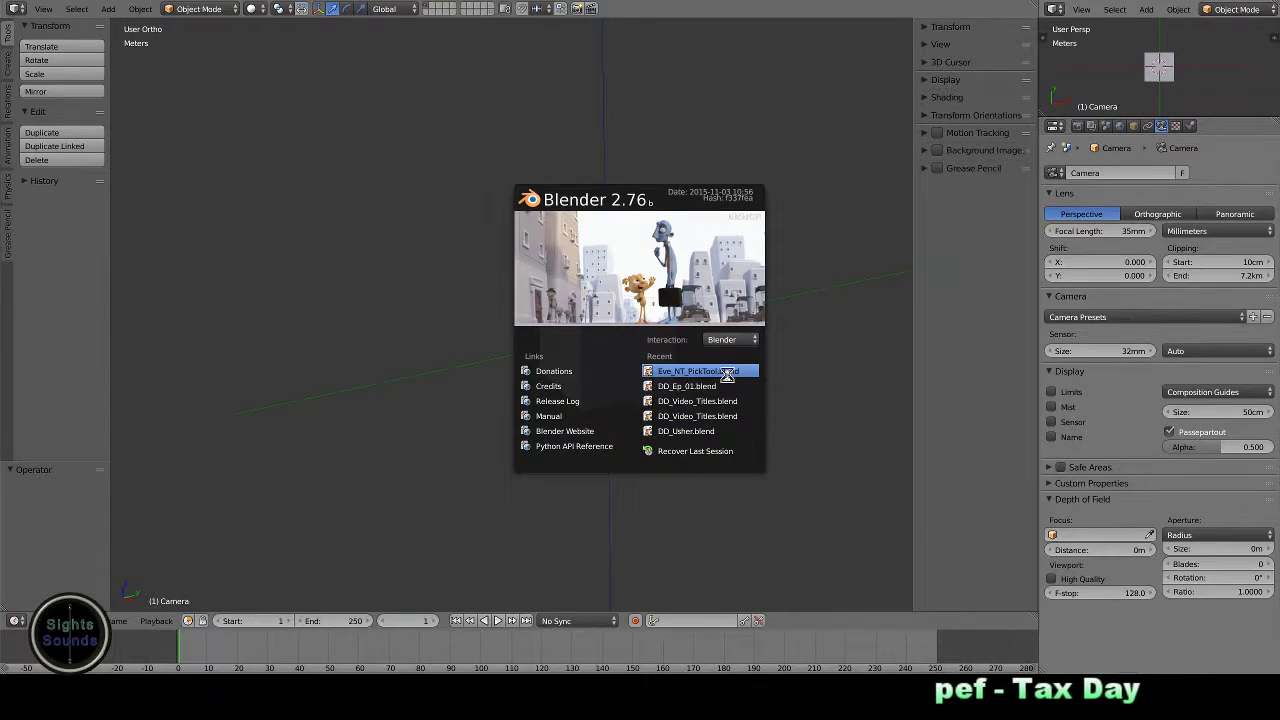
- Open Eve_NT_PickTool.blend from the recent files and zoom onto the grid of empties
click(728, 371)
right_click(633, 543)
key(KP_Decimal)
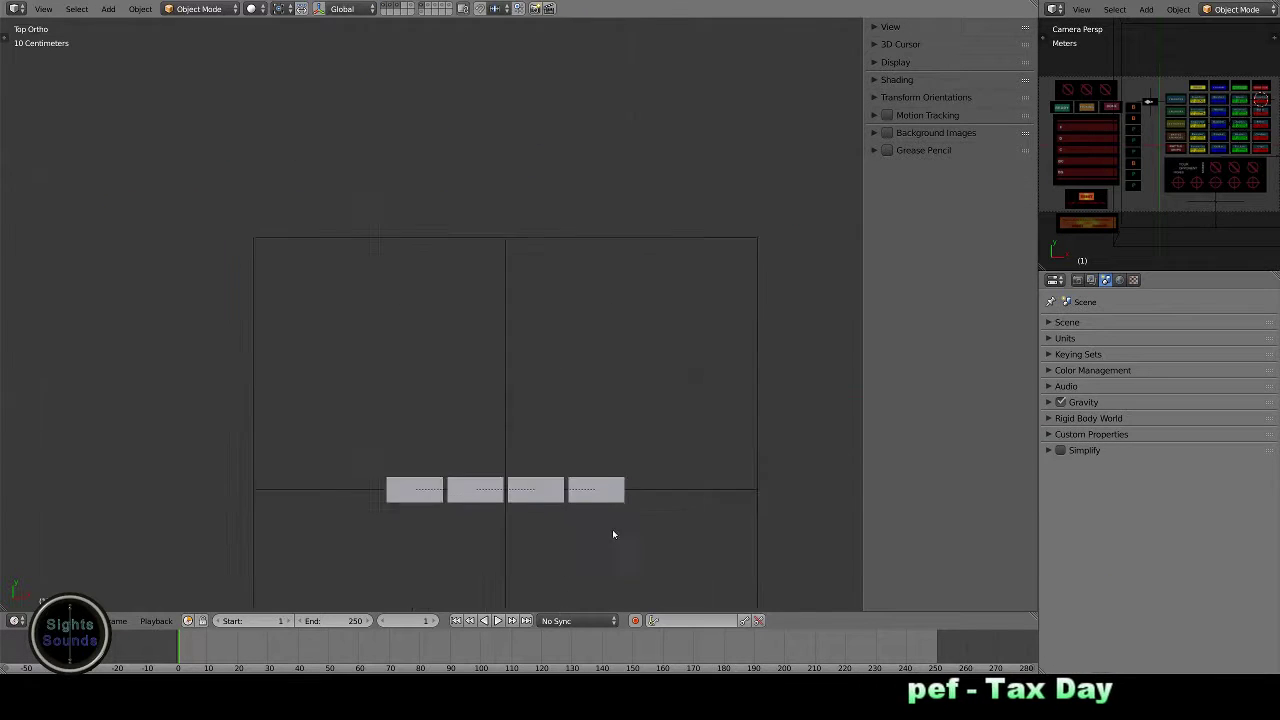
scroll(476, 264, down, 5)
- Select all the Loc_Ship grid empties plus the F_Par cube and parent them to F_Par
scroll(476, 269, up, 5)
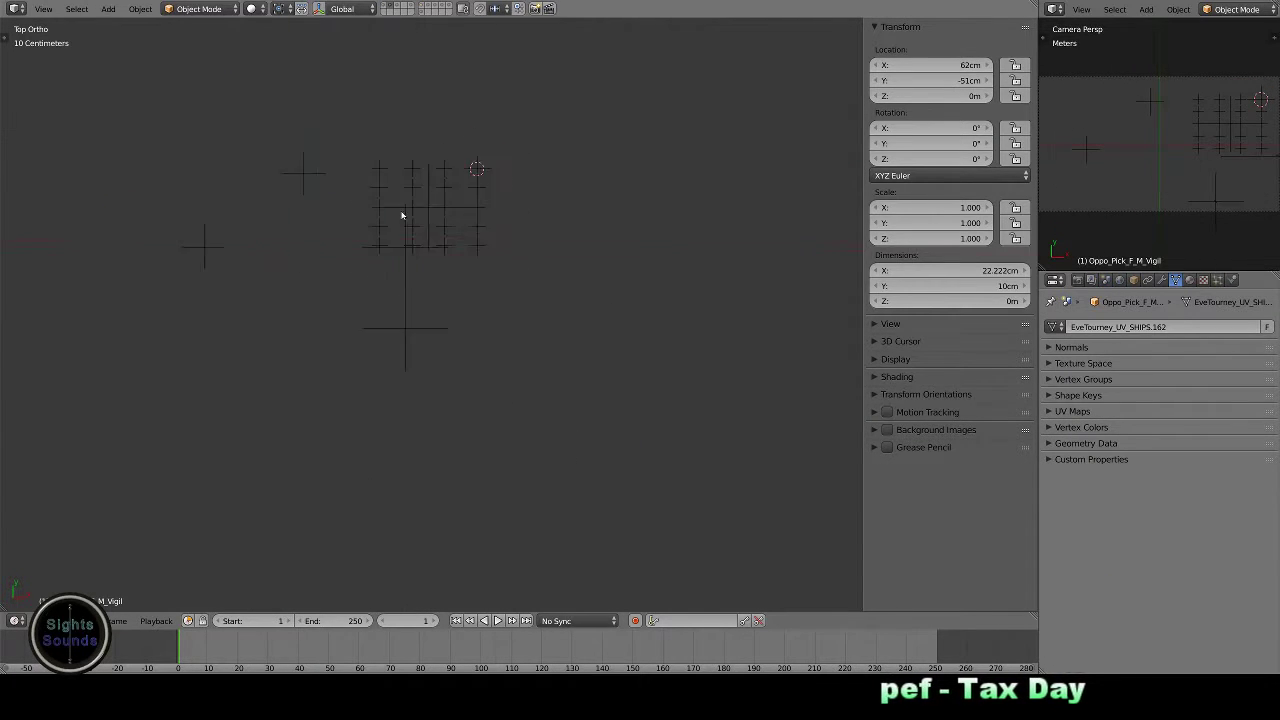
right_click(417, 126)
mouse_move(563, 176)
mouse_down()
mouse_move(380, 180)
mouse_move(354, 257)
mouse_move(433, 258)
mouse_up()
mouse_move(533, 232)
mouse_down()
mouse_move(509, 277)
mouse_move(434, 289)
mouse_up()
scroll(440, 265, down, 5)
mouse_move(452, 236)
shift+middle_down()
mouse_move(426, 517)
mouse_move(466, 334)
shift+middle_up()
scroll(466, 334, up, 5)
shift+right_click(780, 332)
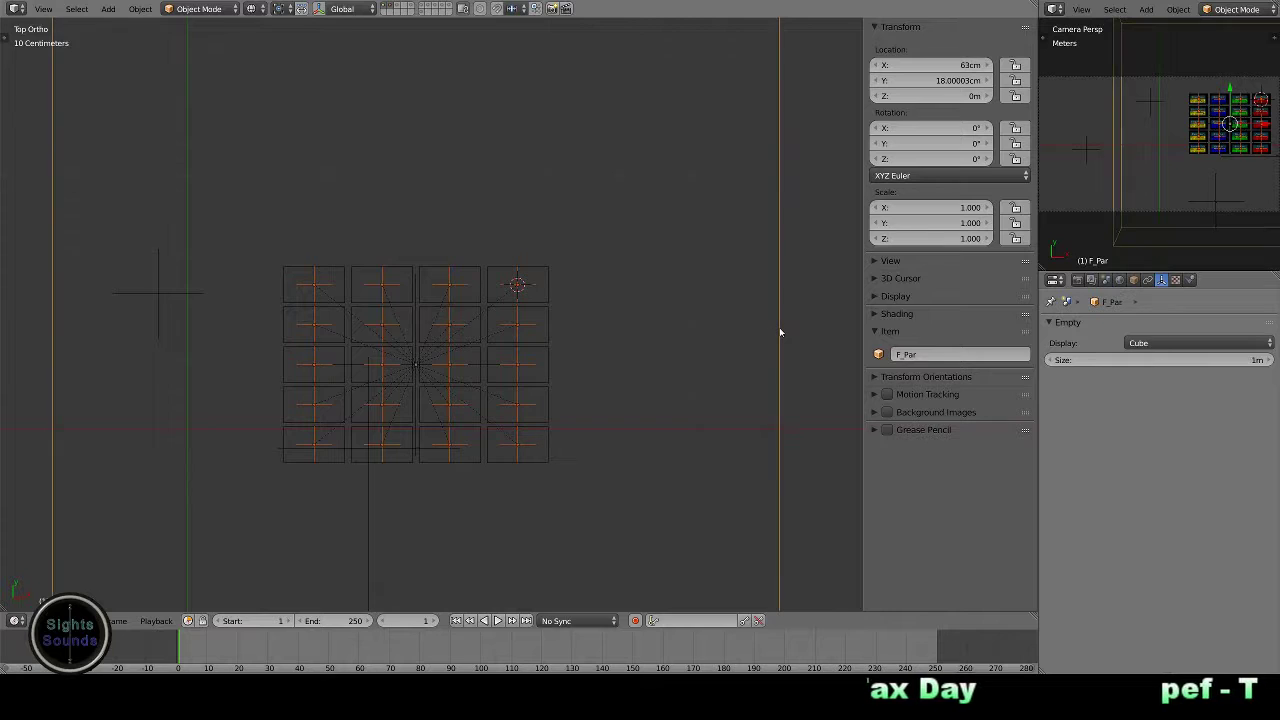
key(ctrl+p)
click(780, 332)
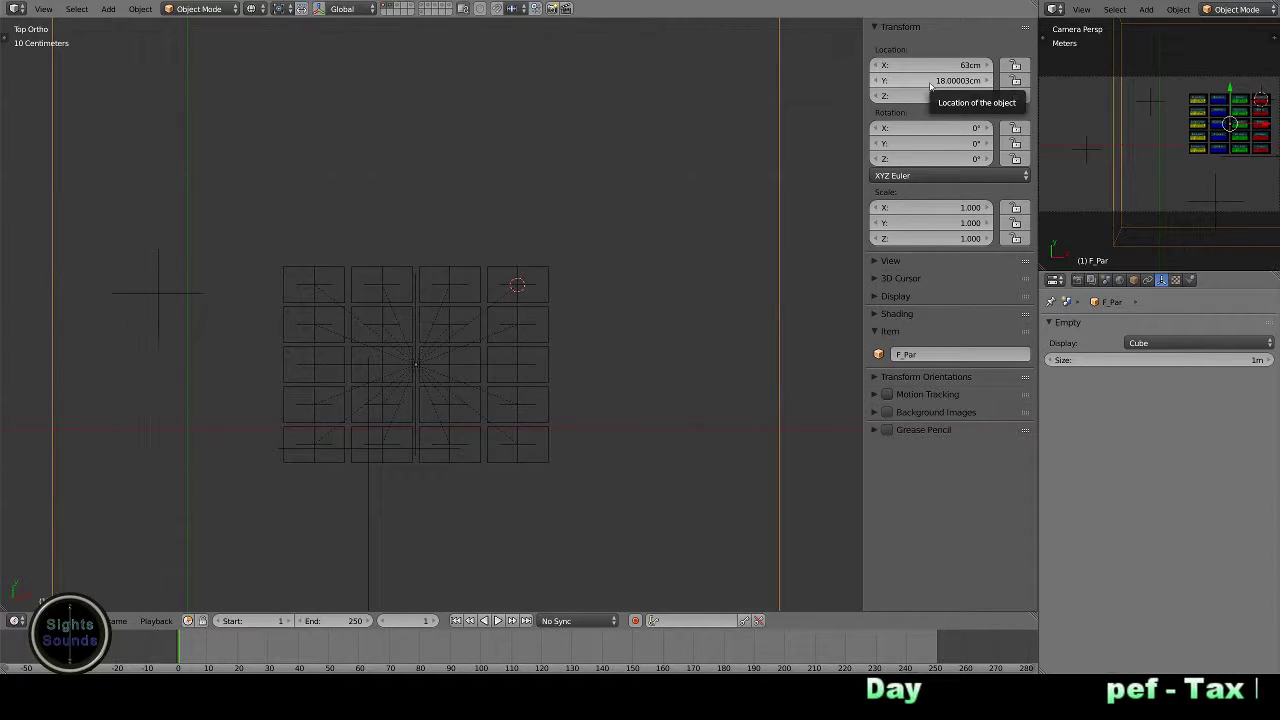
- Snap F_Par onto the F_Home empty at X 0 m, Y 10 m
scroll(569, 237, down, 4)
right_click(557, 246)
shift+scroll(551, 137, up, 3)
key(shift+s)
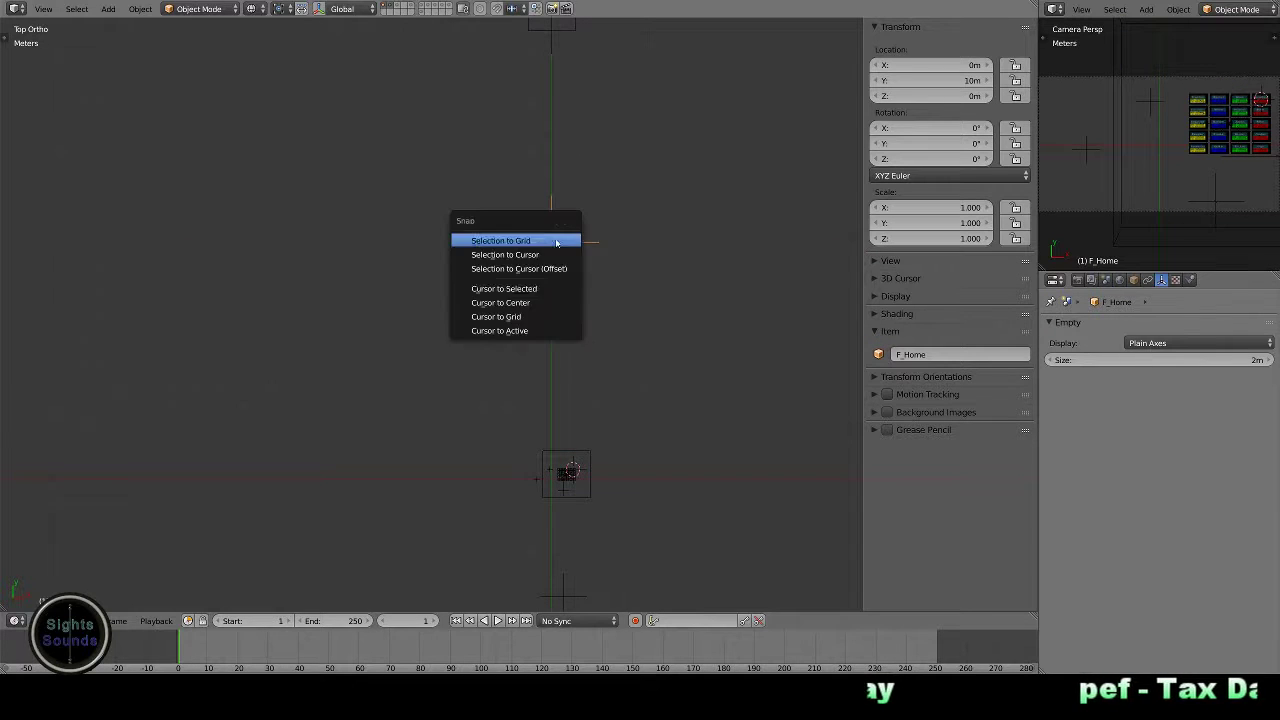
click(557, 243)
key(shift+s)
click(580, 421)
- Rename the first grid empty to Loc_Ship_R1_C1_F
scroll(553, 275, up, 10)
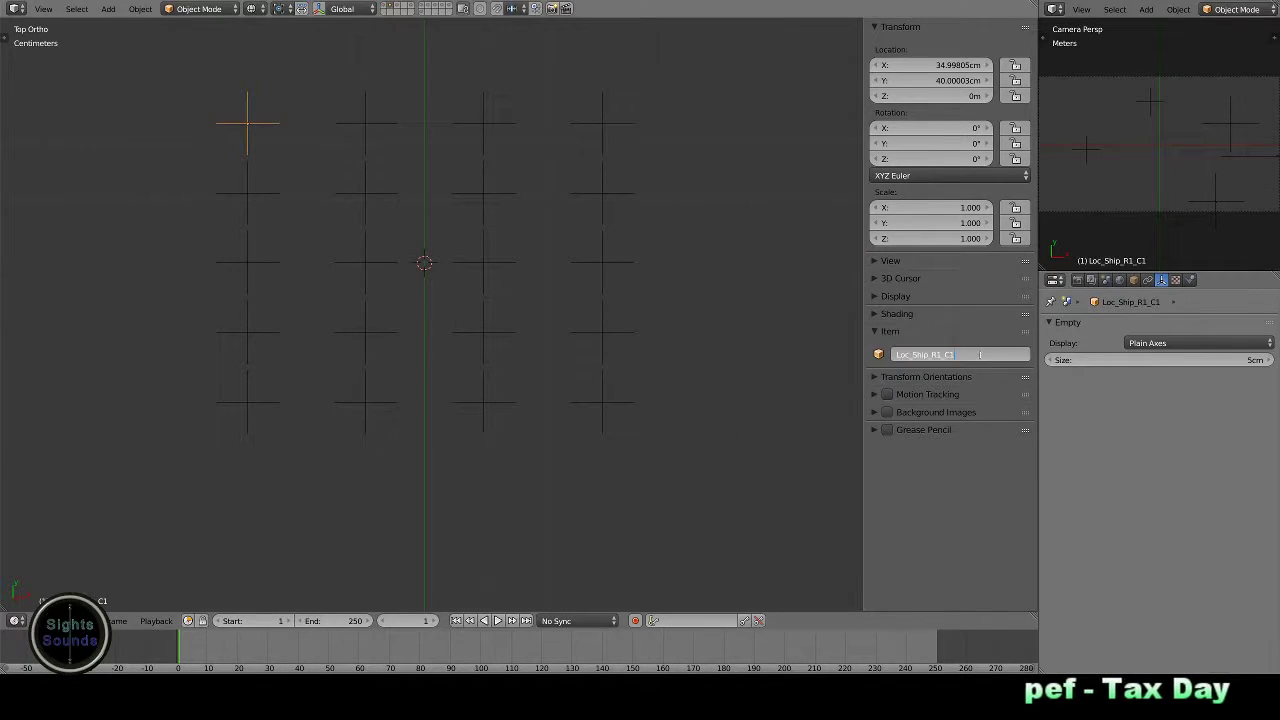
key(Return)
scroll(683, 351, down, 2)
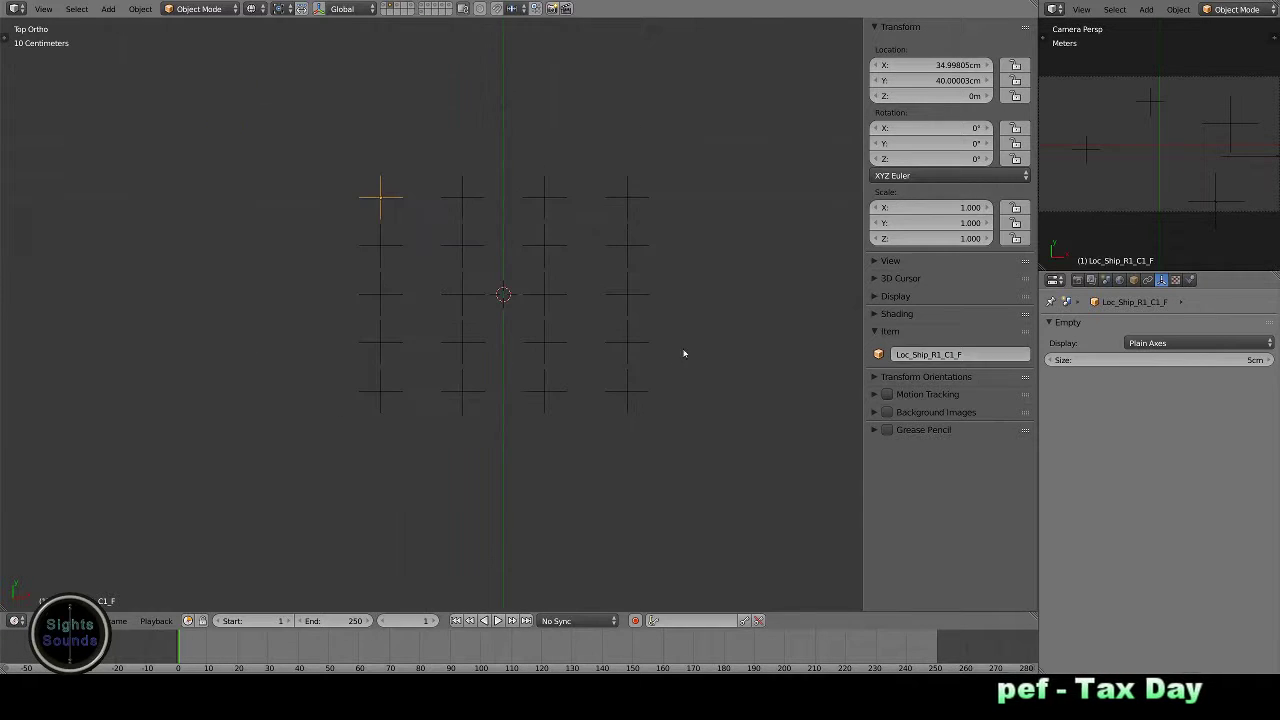
scroll(627, 311, up, 2)
shift+middle_drag(420, 170, 581, 203)
- Append _F to the row 1 to row 3 empty names, e.g. Loc_Ship_R2_C4_F
right_click(575, 201)
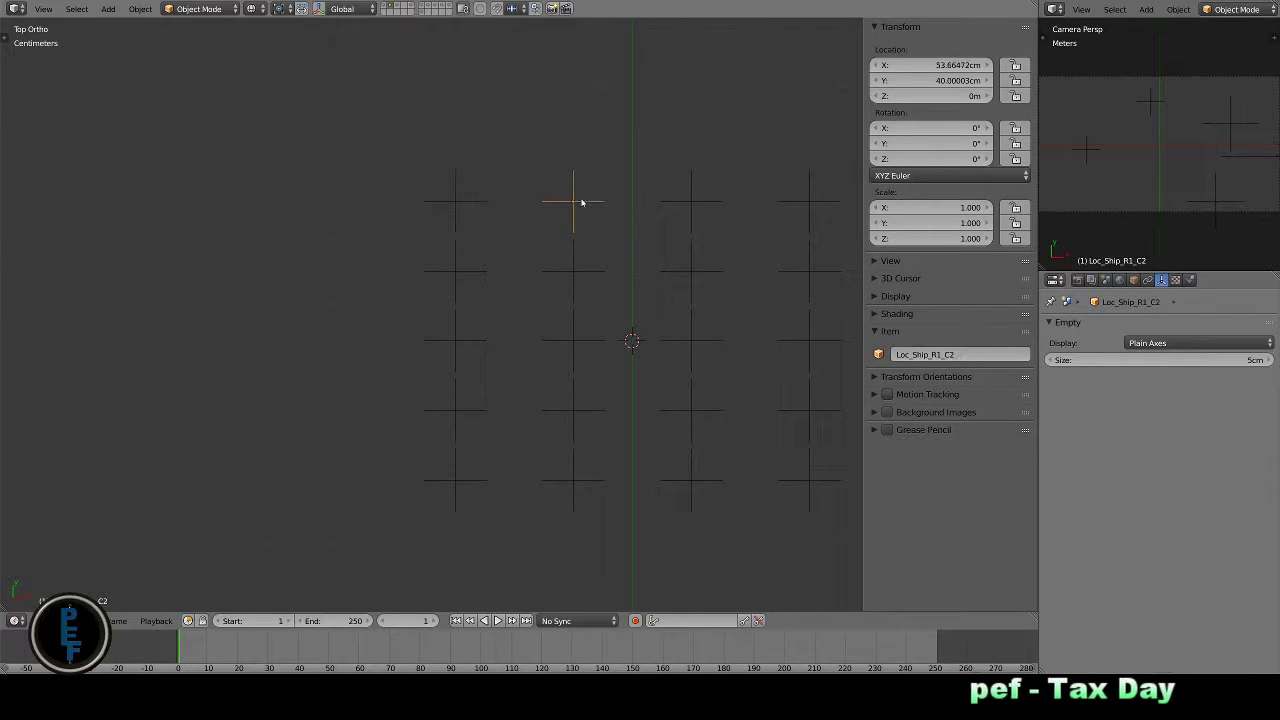
right_click(693, 205)
right_click(812, 205)
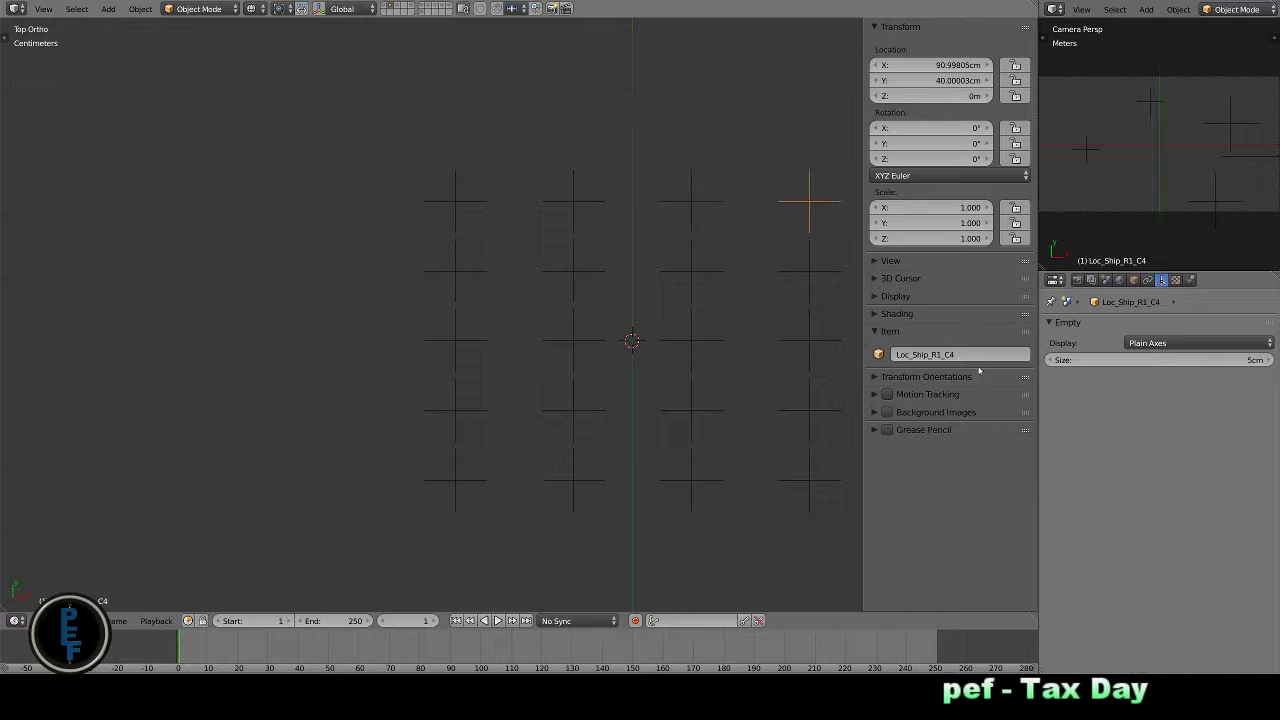
right_click(457, 271)
right_click(573, 271)
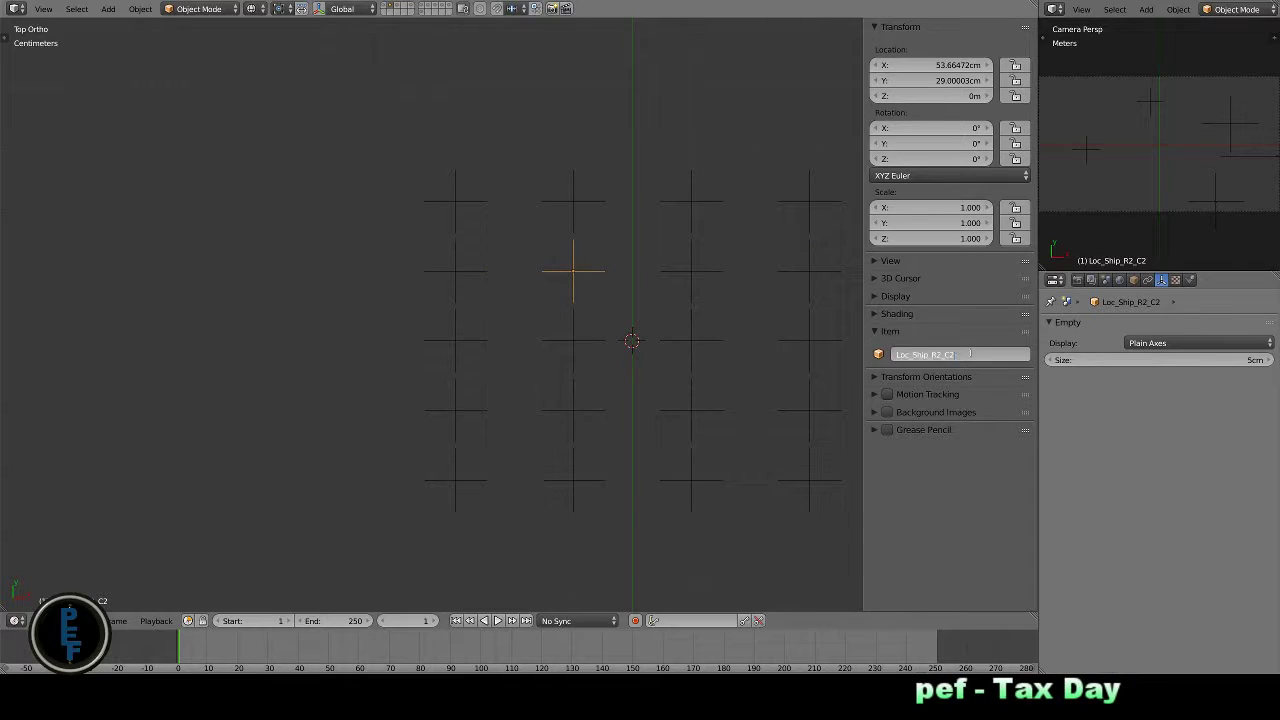
right_click(691, 271)
right_click(812, 275)
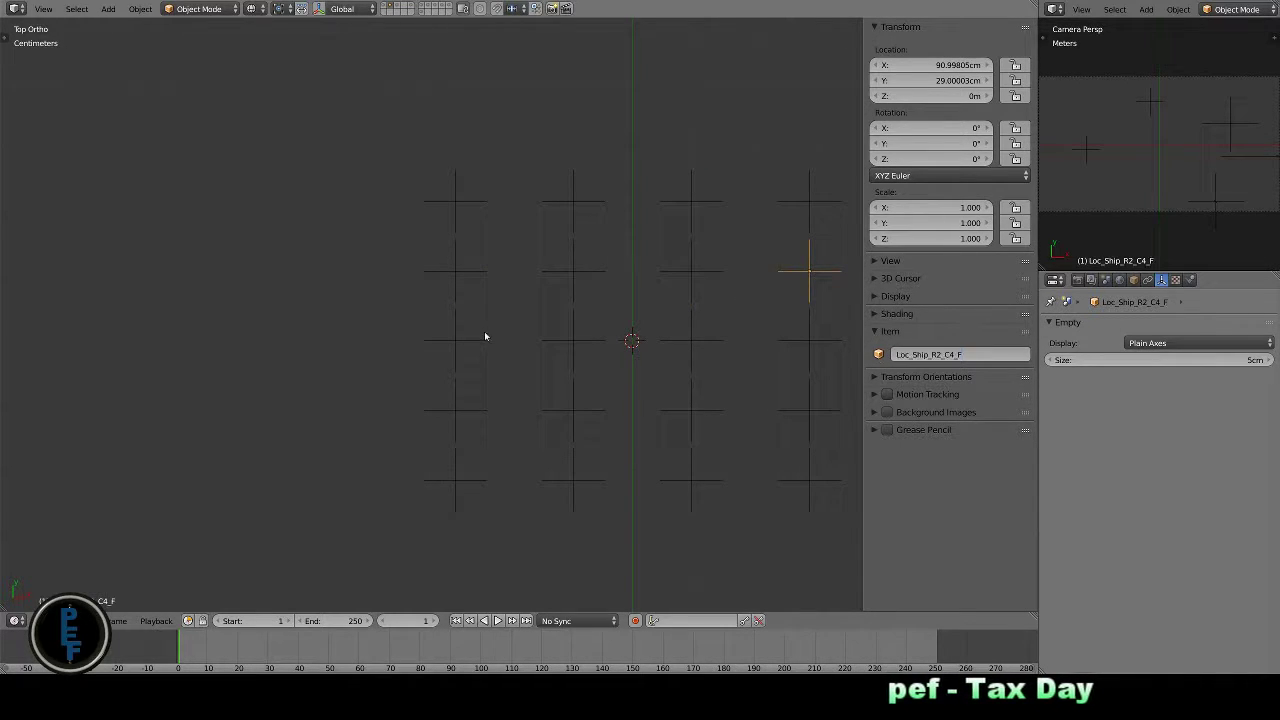
right_click(455, 340)
click(985, 352)
right_click(574, 348)
click(973, 353)
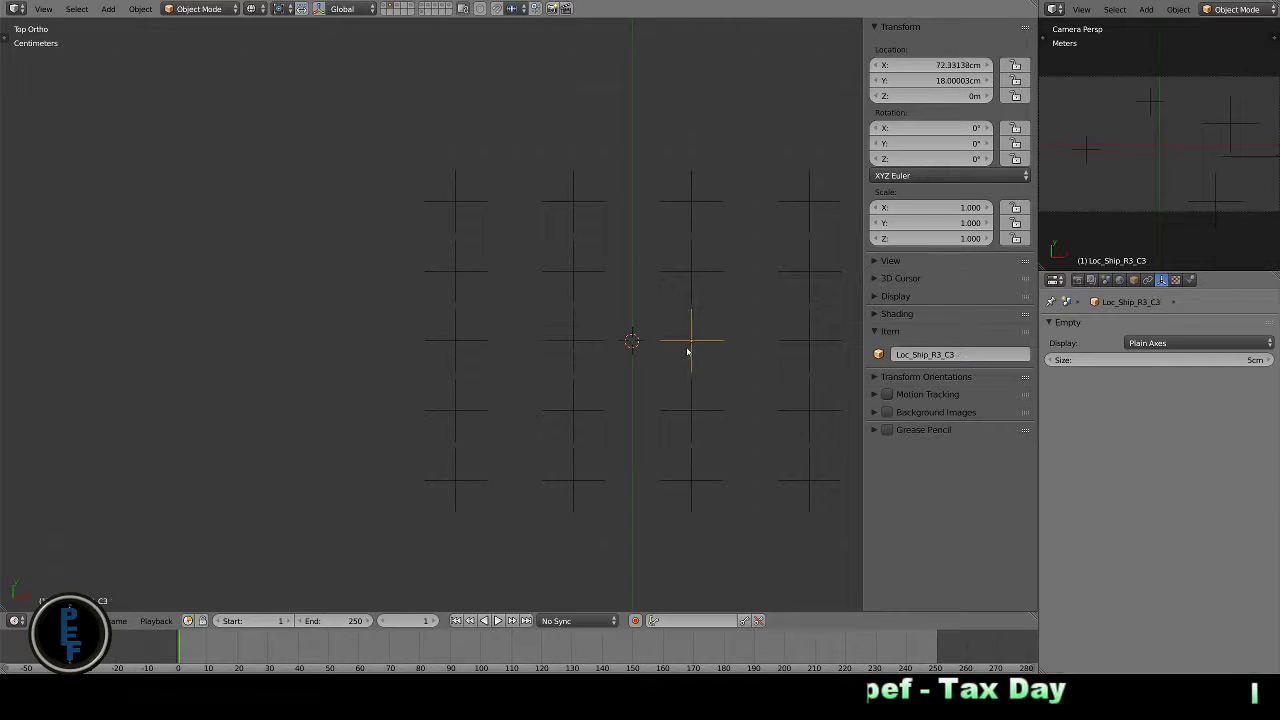
- Append _F to the remaining row 3 to row 5 empty names, ending with Loc_Ship_R5_C4_F
right_click(811, 345)
right_click(457, 410)
click(985, 352)
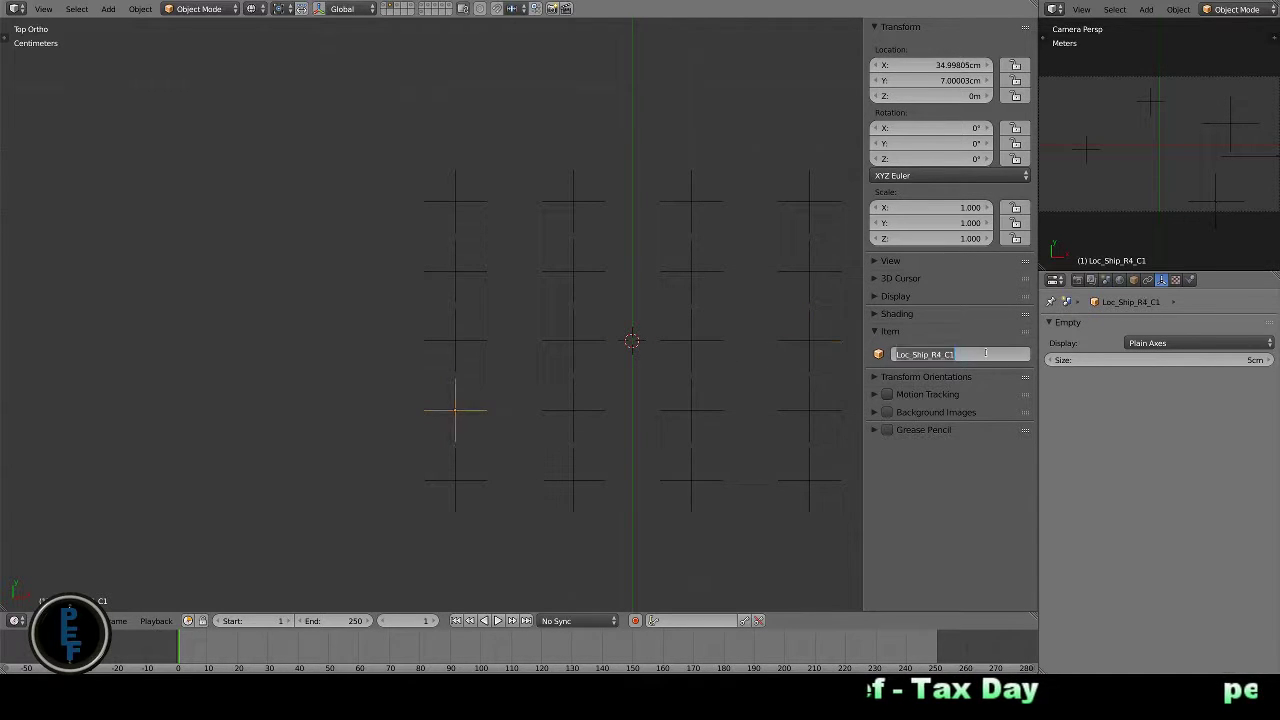
right_click(574, 422)
right_click(709, 414)
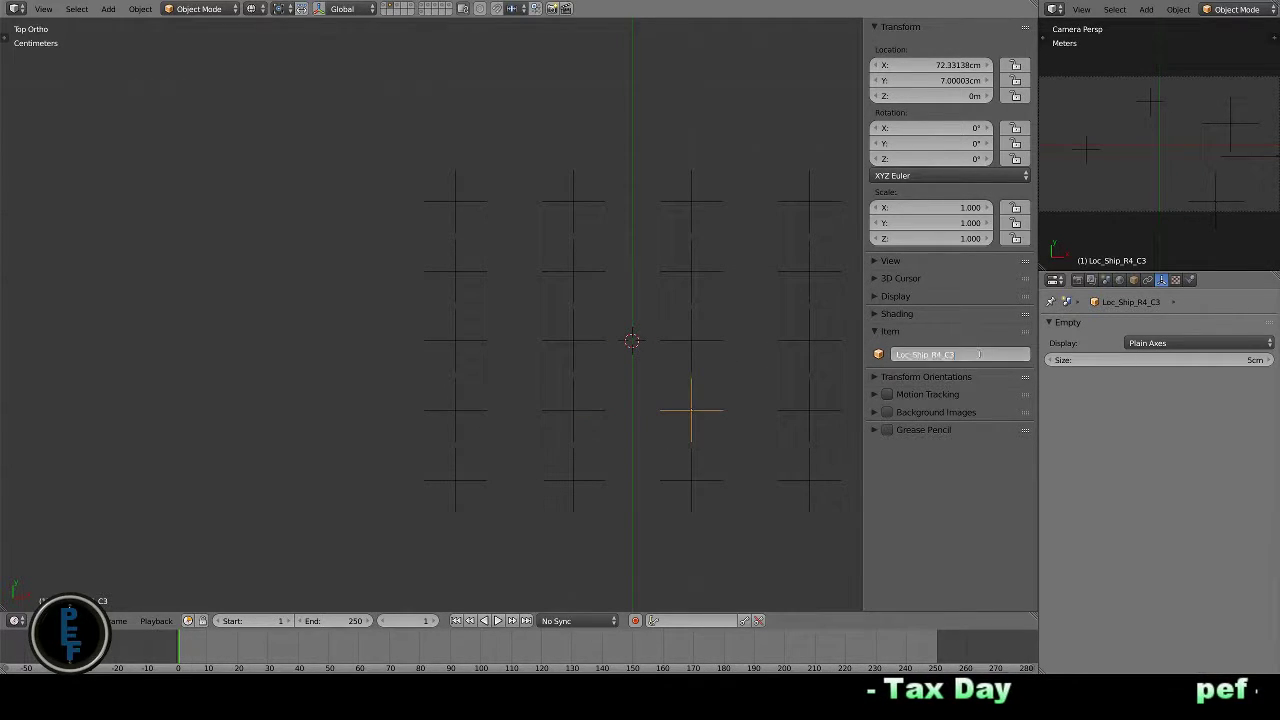
right_click(811, 412)
right_click(466, 488)
right_click(568, 484)
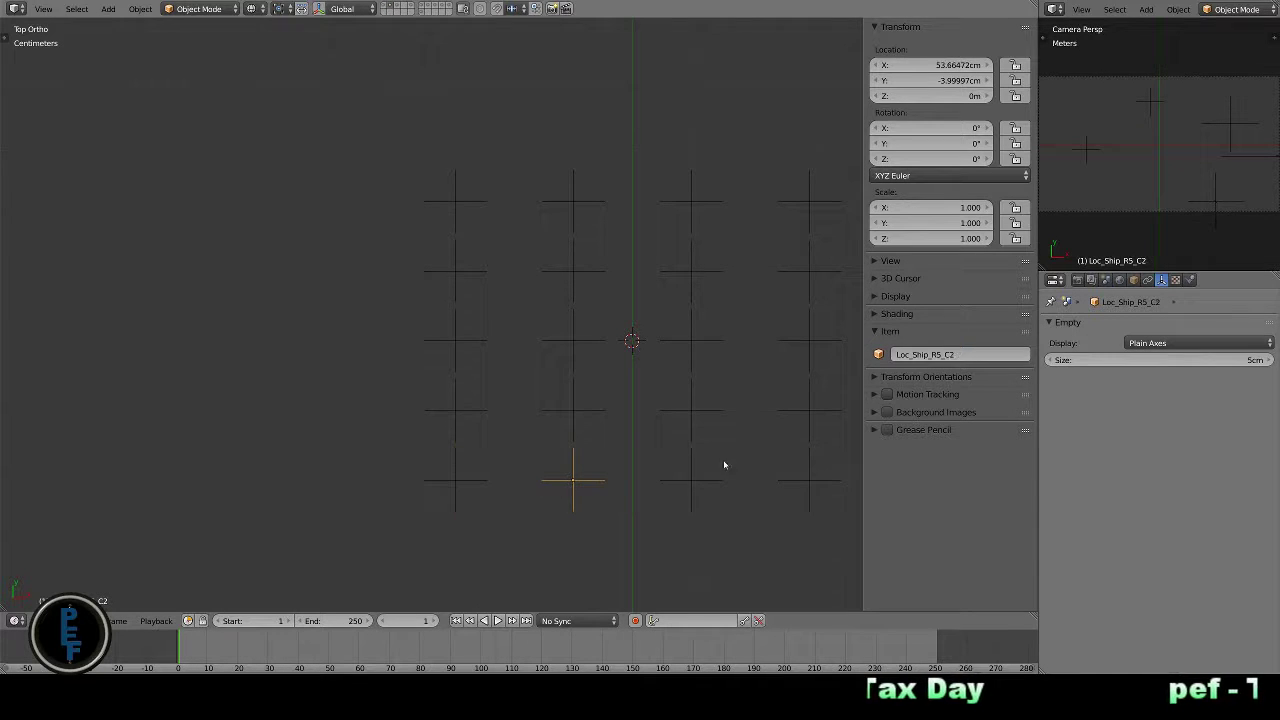
right_click(692, 482)
right_click(822, 479)
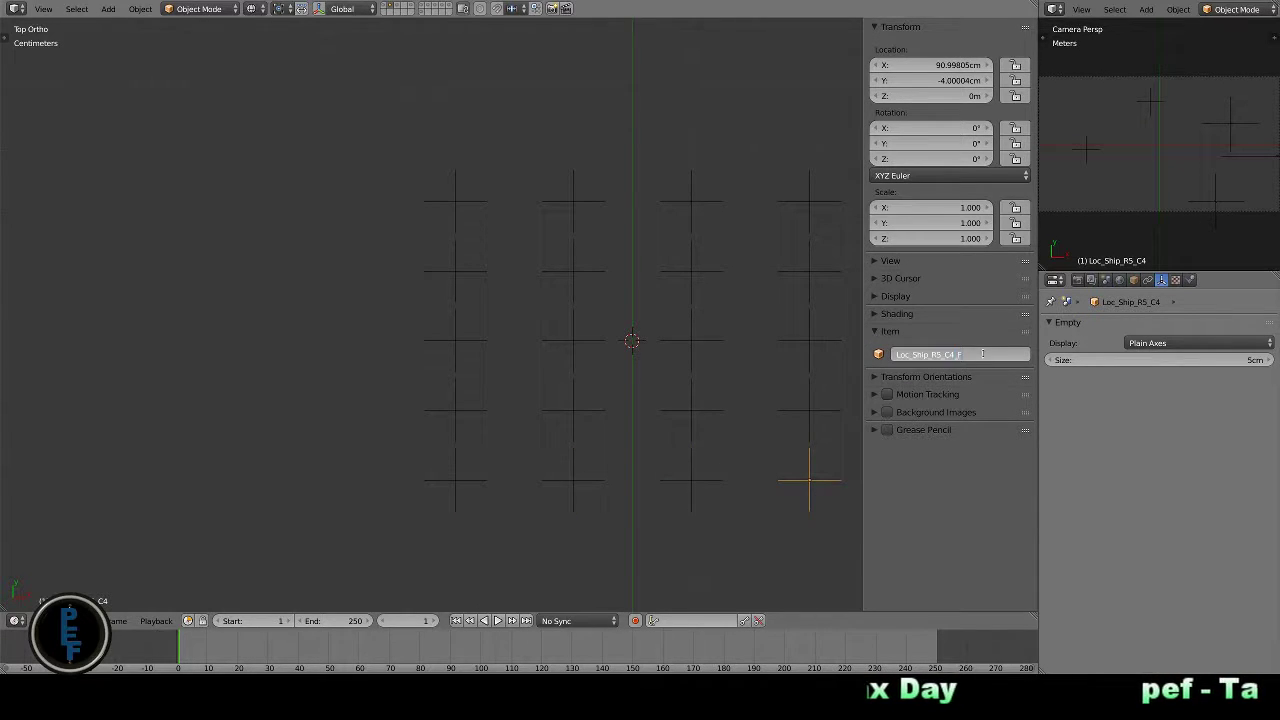
mouse_move(575, 429)
shift+middle_down()
mouse_move(430, 430)
mouse_move(589, 371)
mouse_move(625, 212)
shift+middle_up()
- Duplicate the ship-empty grid and snap the copies to the D_Home empty at Y 20 m
scroll(430, 430, down, 3)
scroll(589, 371, down, 3)
alt+right_click(625, 212)
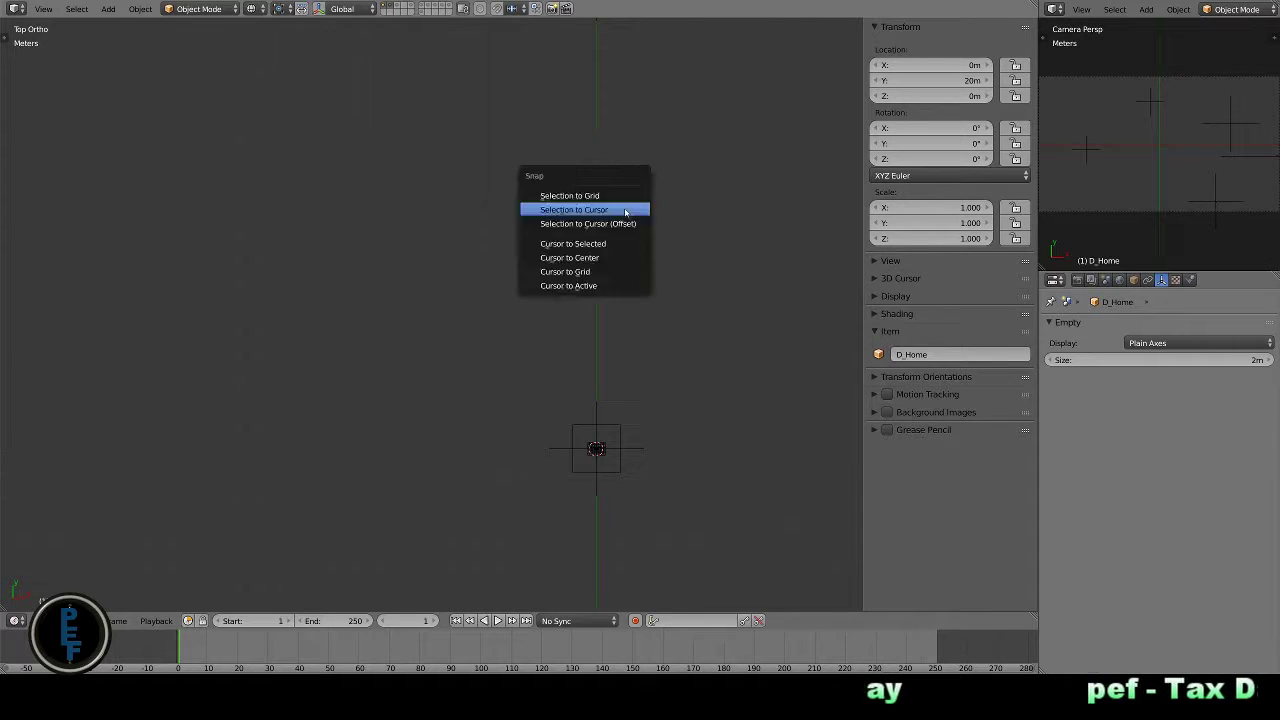
click(619, 240)
scroll(622, 234, up, 3)
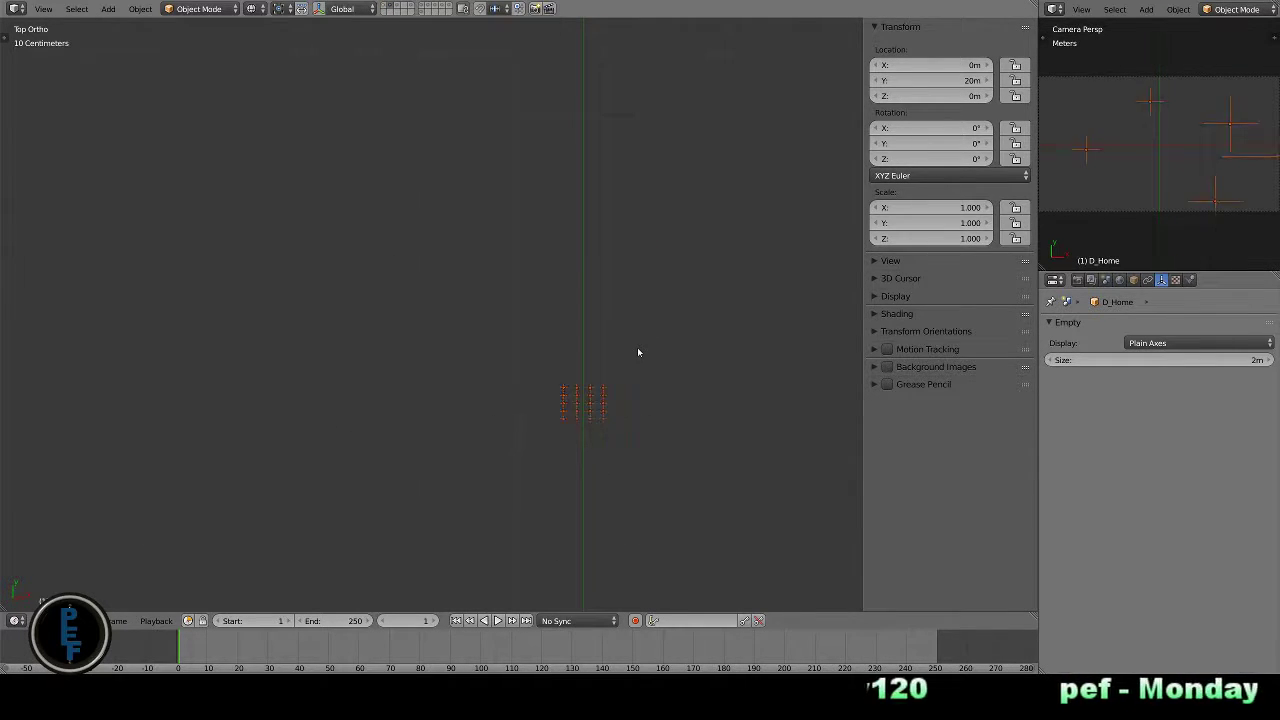
key(g)
key(Escape)
key(shift+s)
click(634, 363)
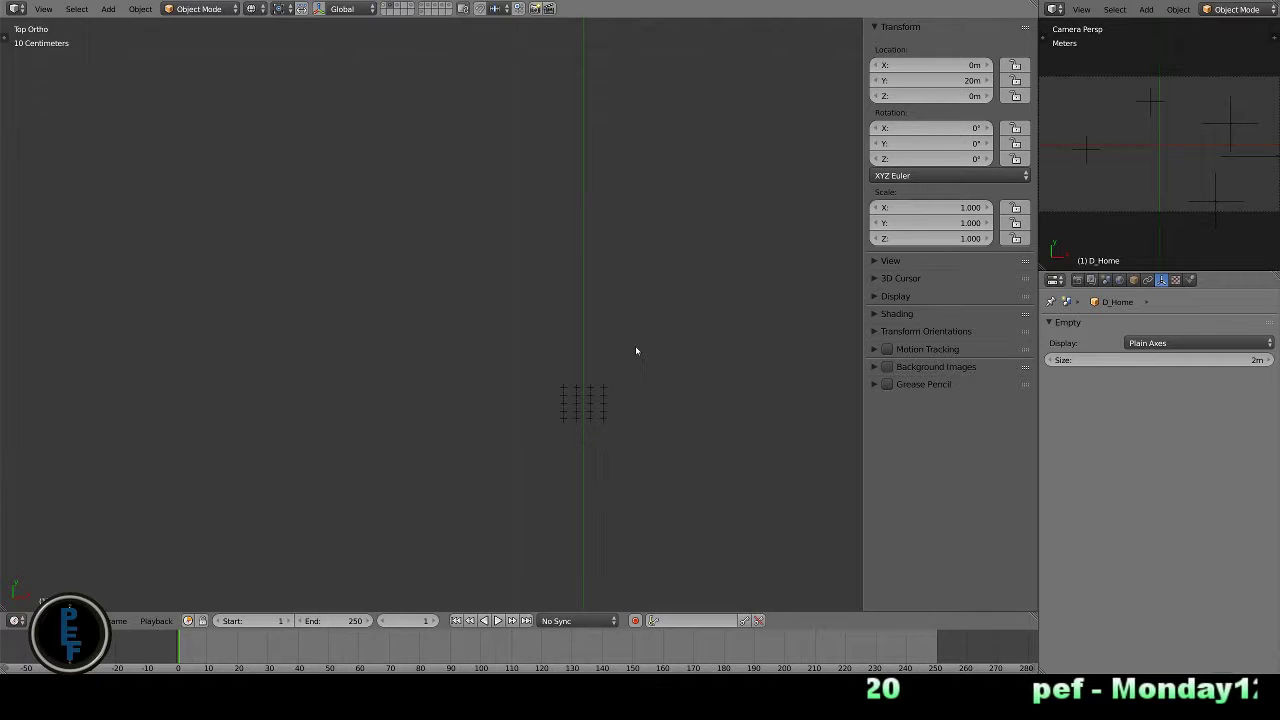
- Parent the copied Loc_Ship empties to the D_Par cube empty
scroll(634, 352, up, 6)
scroll(636, 351, down, 3)
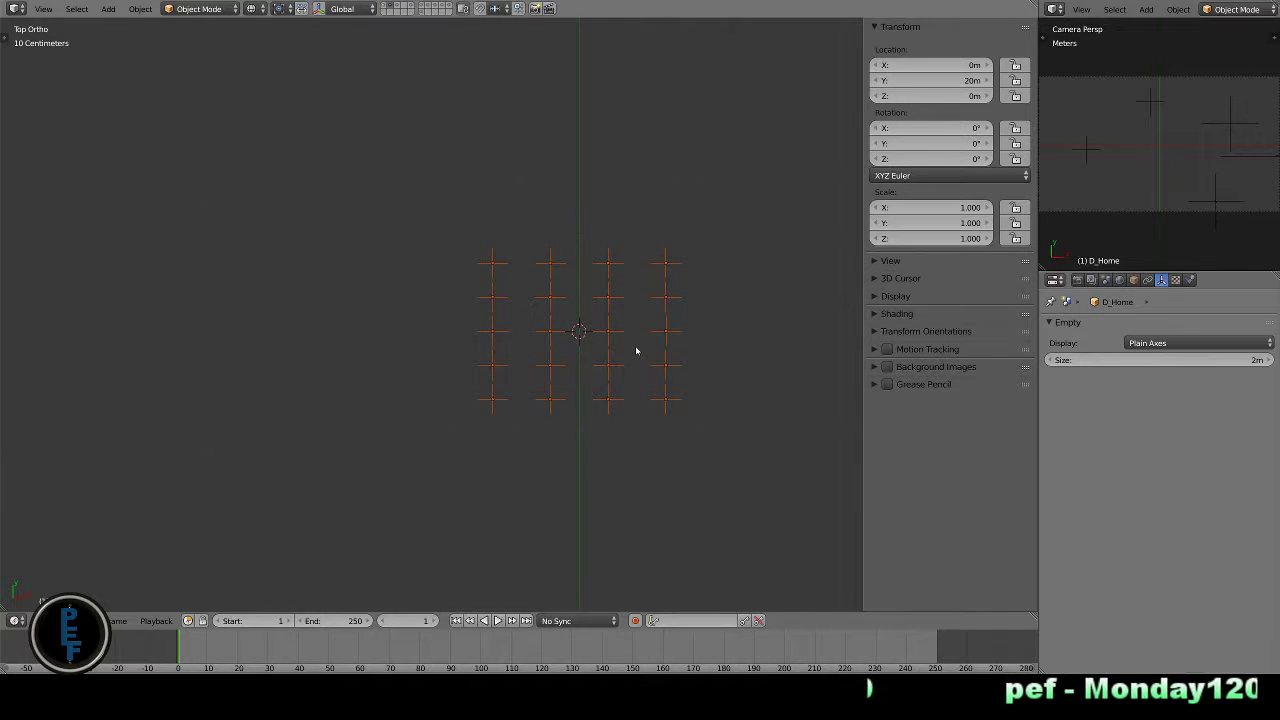
scroll(630, 349, down, 2)
scroll(630, 349, down, 2)
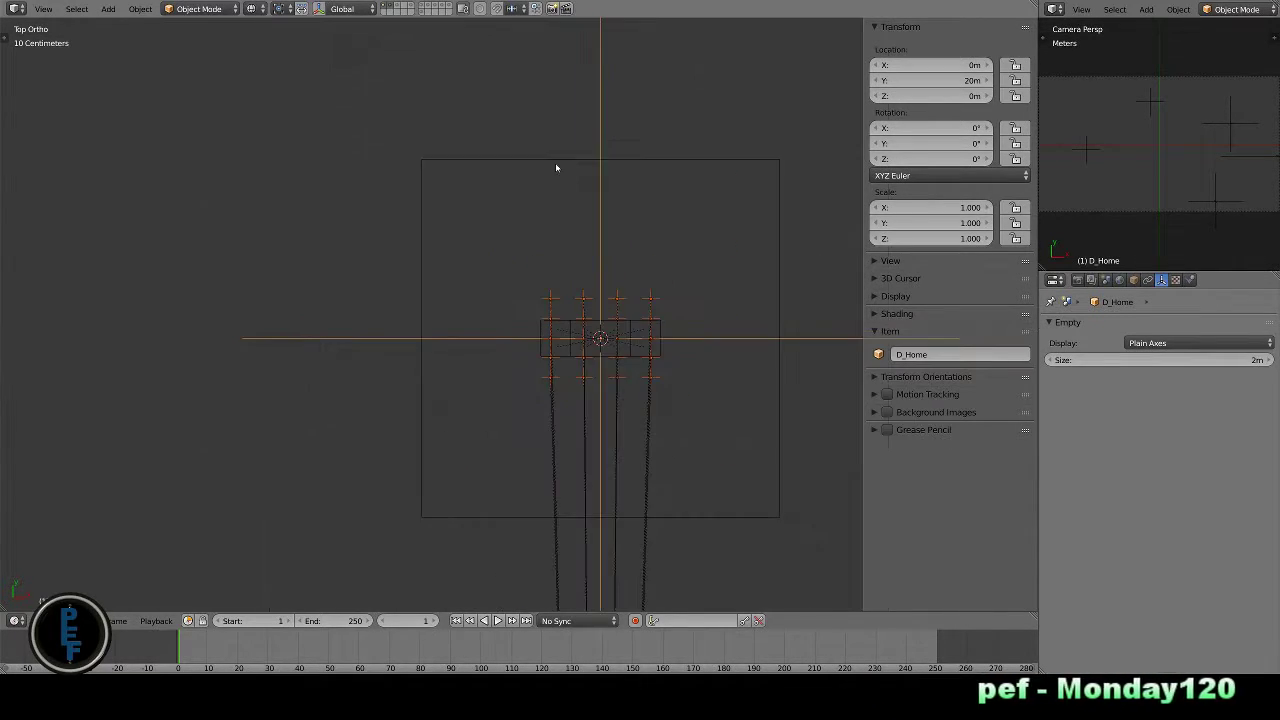
shift+right_click(557, 166)
key(ctrl+p)
click(550, 162)
key(KP_Divide)
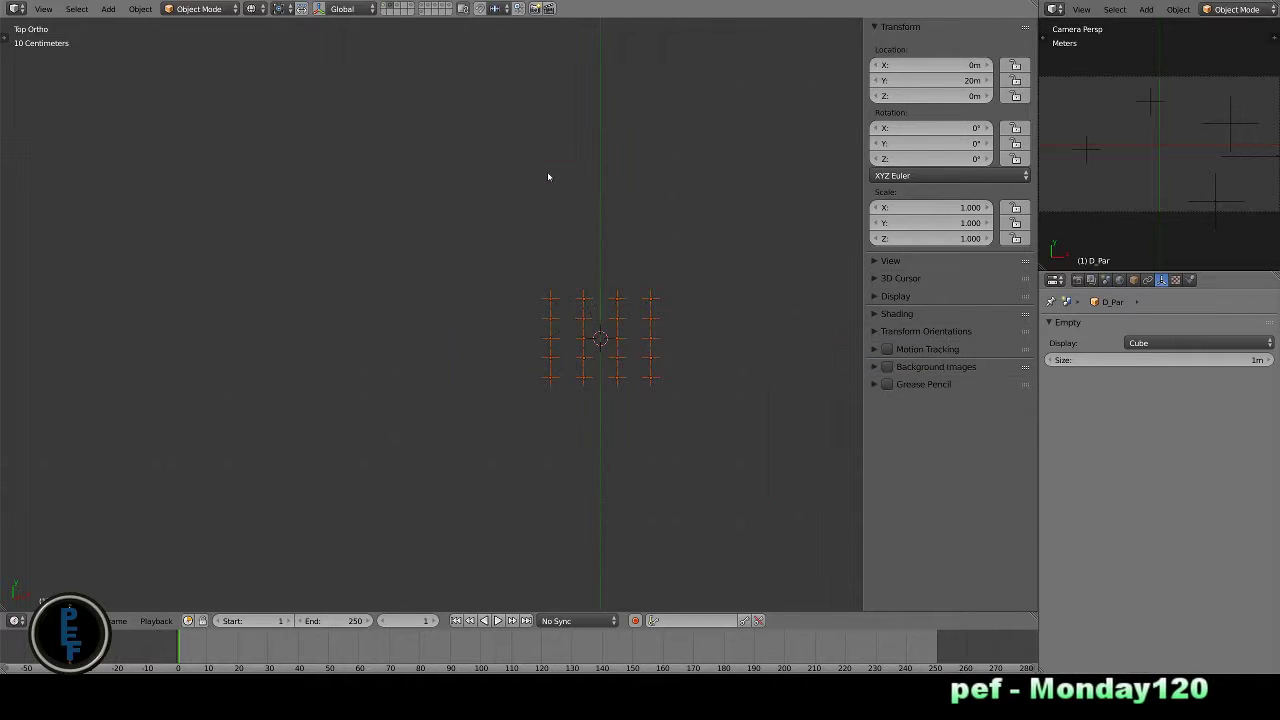
right_click(447, 299)
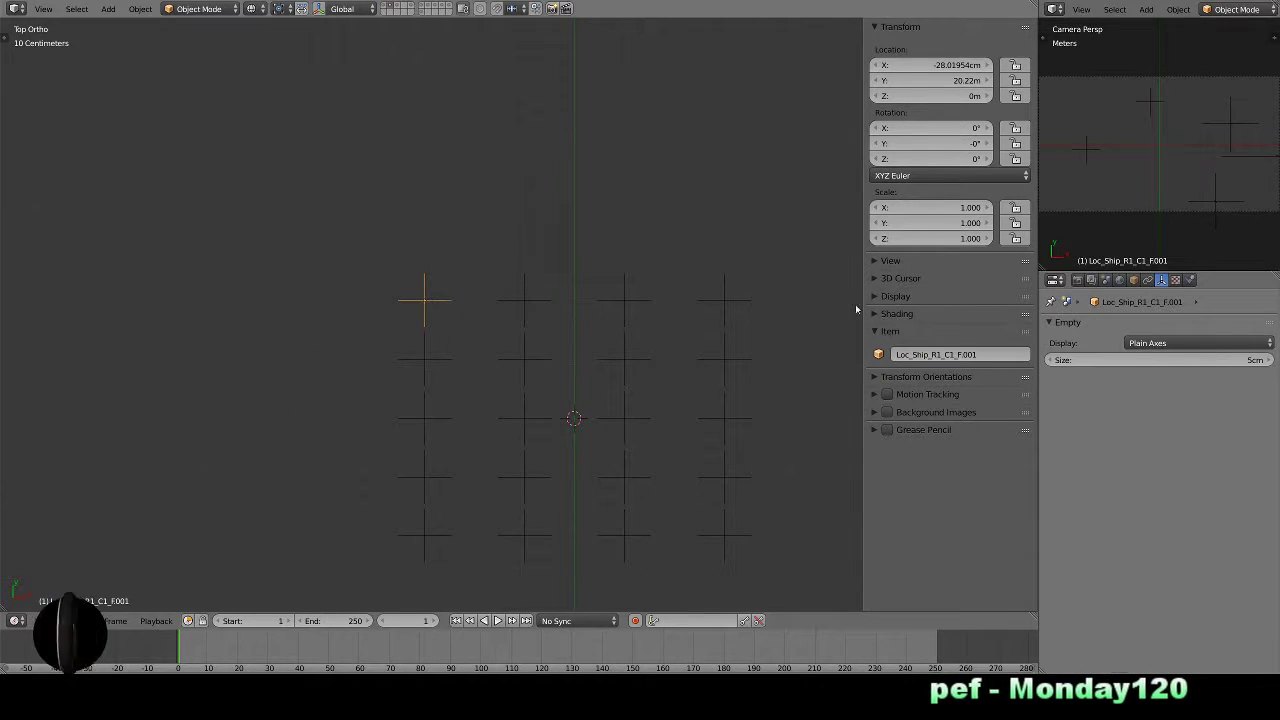
- Replace the top-left empty's F.001 name ending with D
double_click(963, 354)
key(BackSpace)
key(BackSpace)
key(BackSpace)
text(D)
key(Return)
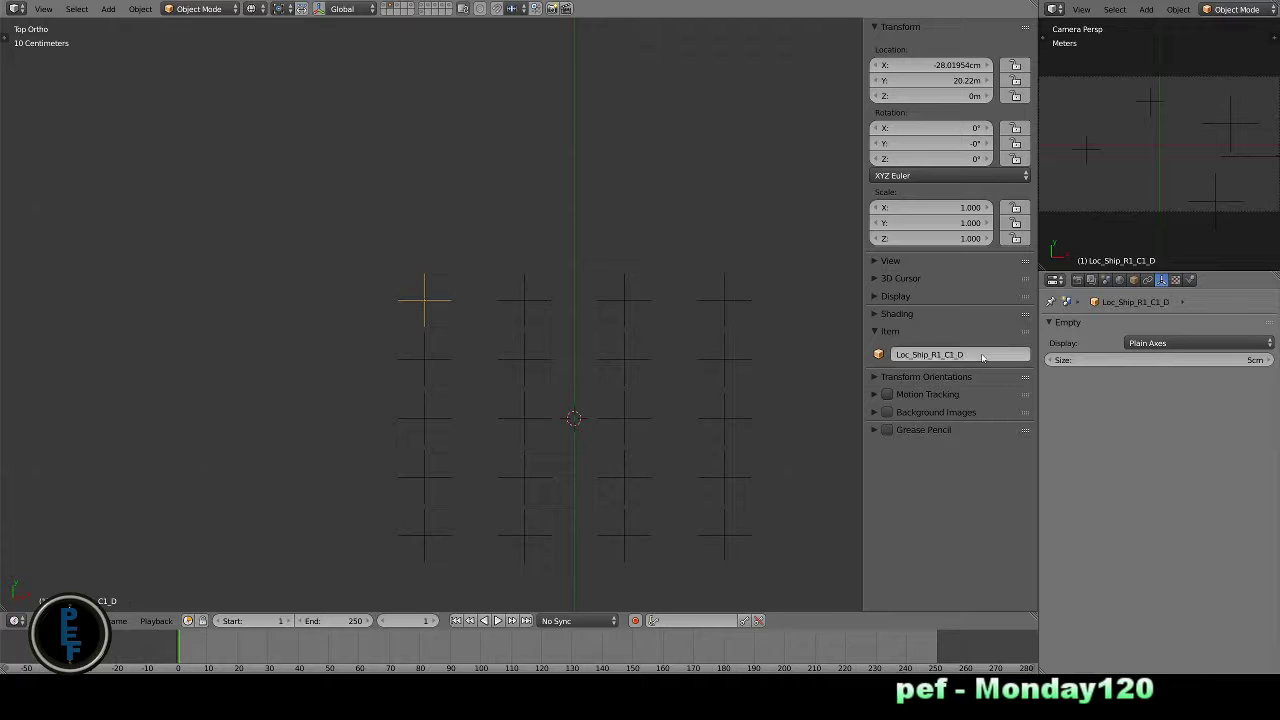
double_click(971, 354)
scroll(710, 370, up, 1)
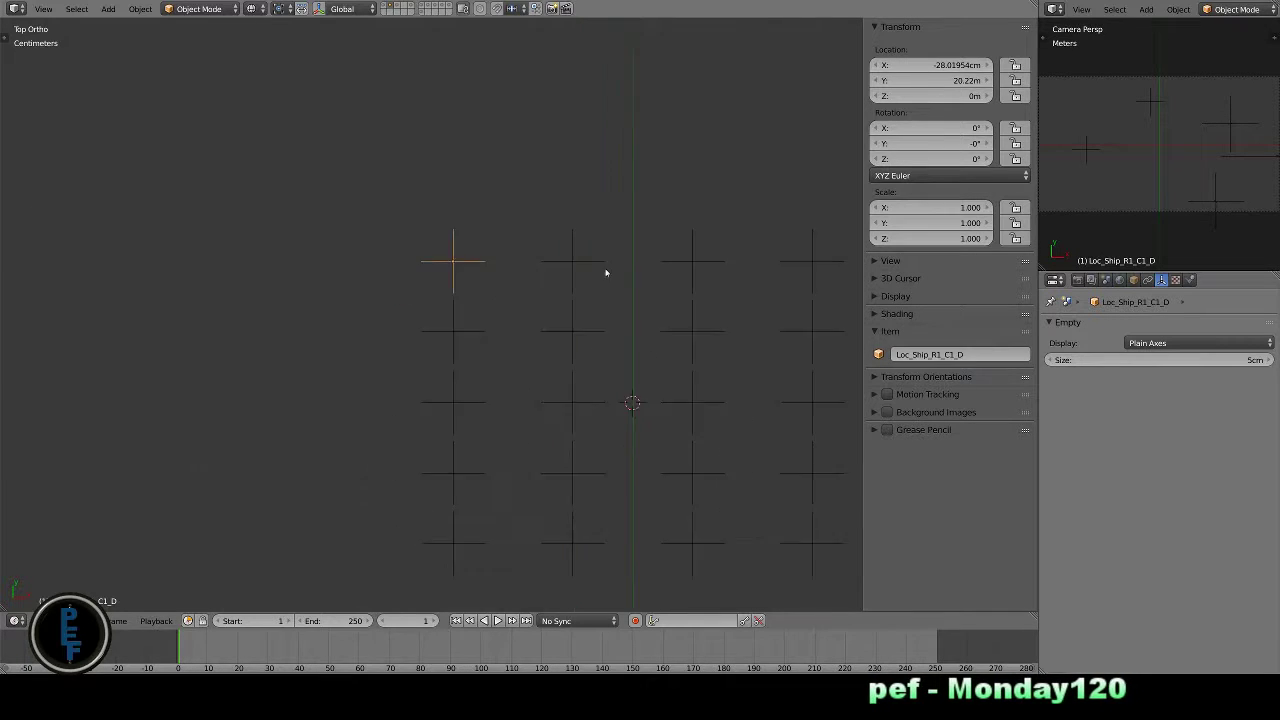
- Rename the R1_C2, R1_C3 and R1_C4 empties with the _D suffix, e.g. Loc_Ship_R1_C2_D
right_click(581, 210)
double_click(963, 354)
key(BackSpace)
key(BackSpace)
key(BackSpace)
text(D)
key(Return)
right_click(701, 210)
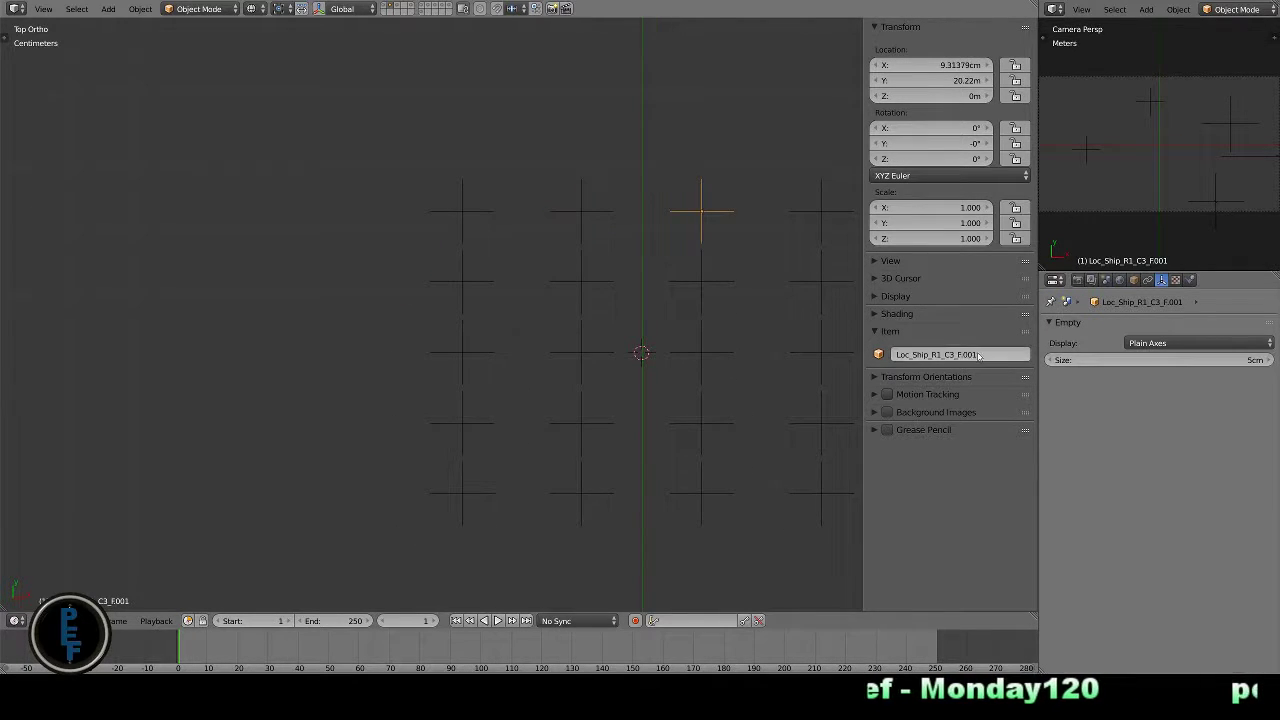
double_click(963, 354)
key(Return)
right_click(821, 210)
double_click(973, 354)
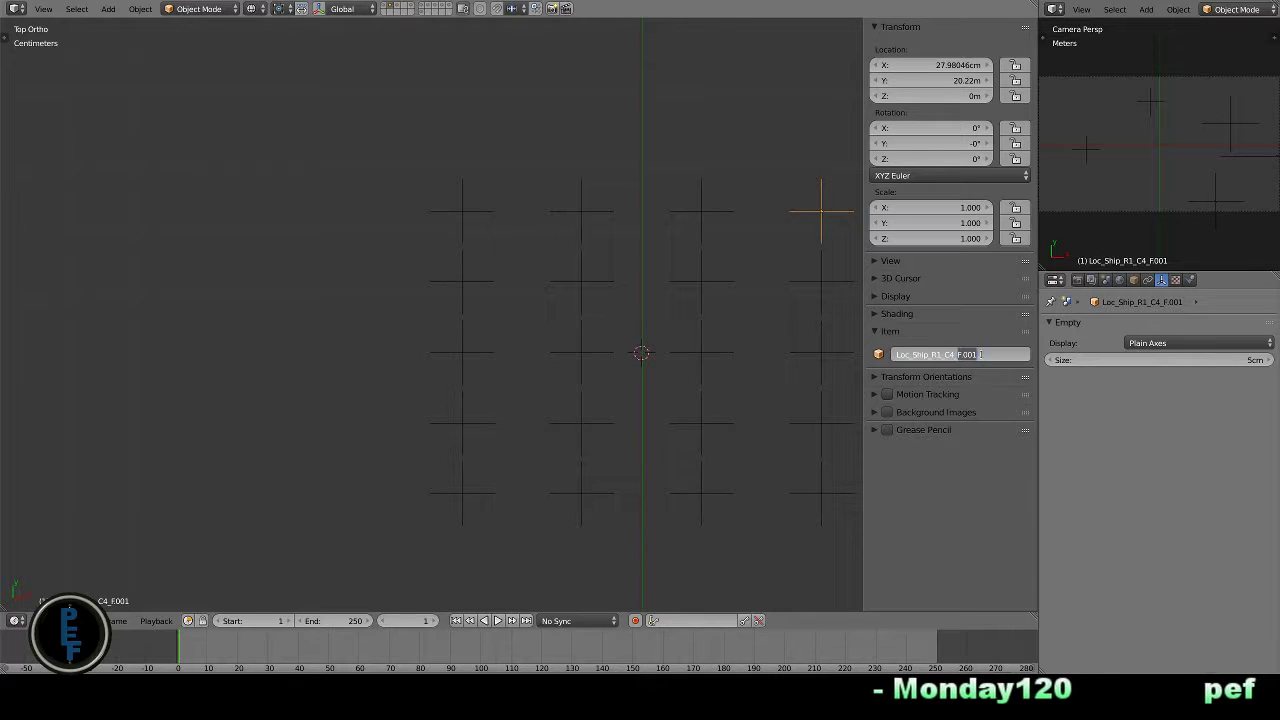
- Rename the row 2 empties, R2_C1 through R2_C4, to end in _D
right_click(462, 280)
double_click(963, 354)
key(BackSpace)
key(BackSpace)
key(BackSpace)
text(D)
right_click(581, 280)
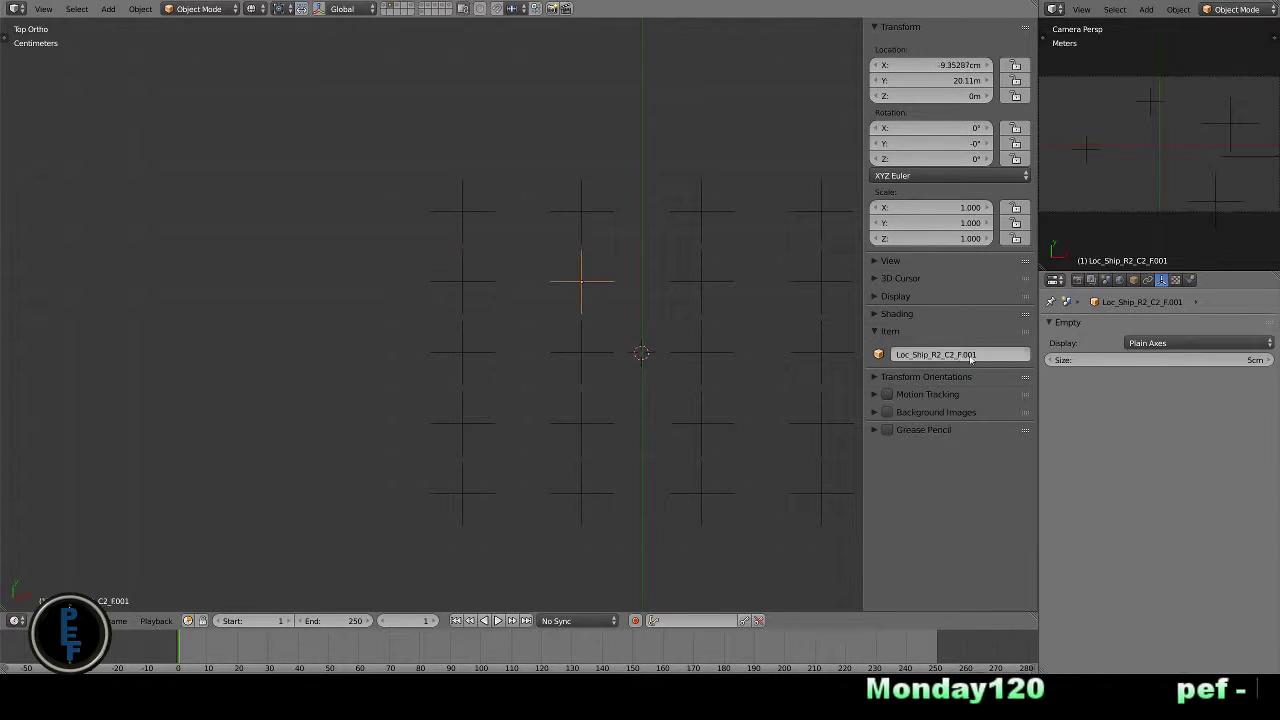
double_click(975, 354)
right_click(699, 289)
double_click(958, 354)
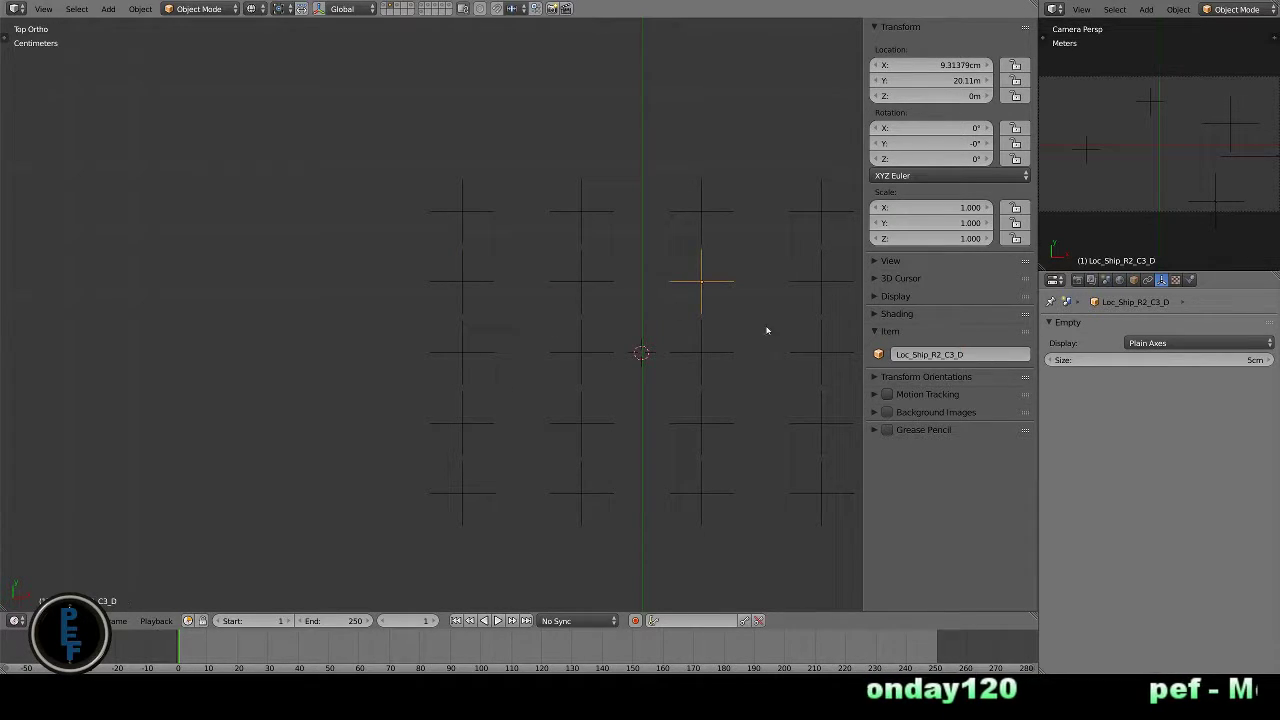
right_click(821, 281)
double_click(960, 354)
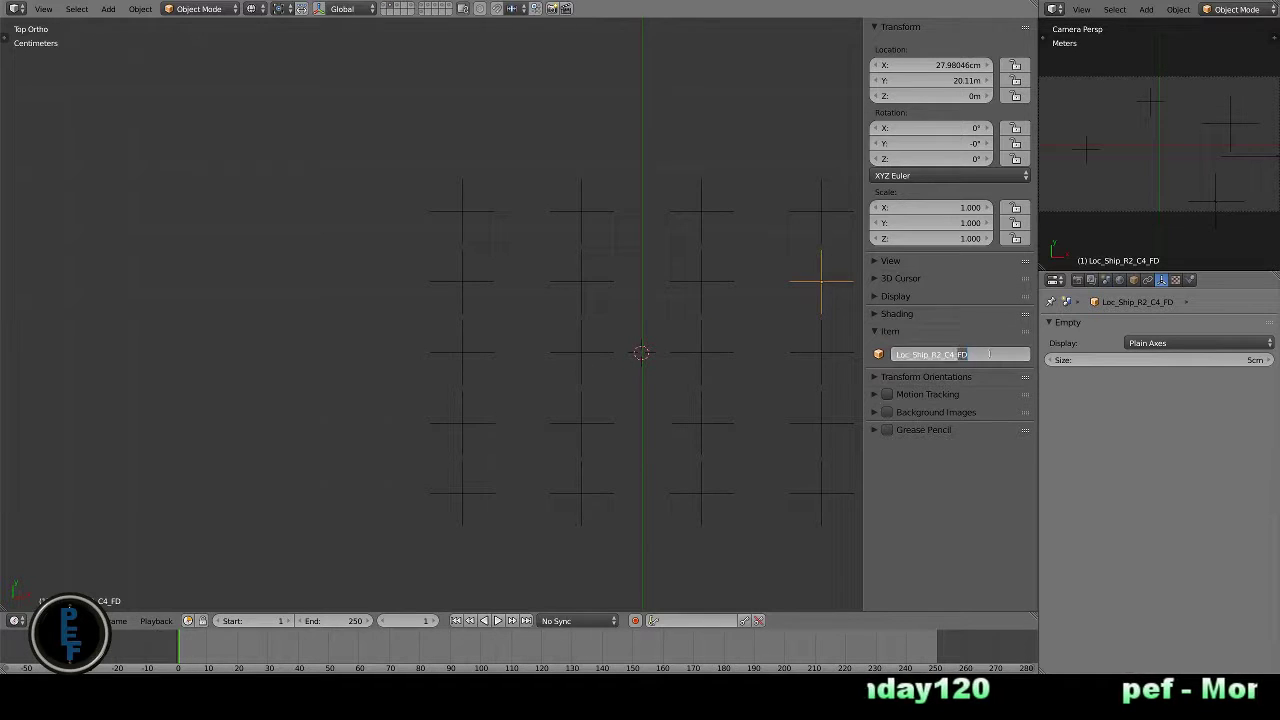
- Rename the row 3 empties, R3_C1 through R3_C4, to end in _D
right_click(488, 354)
double_click(963, 354)
right_click(590, 357)
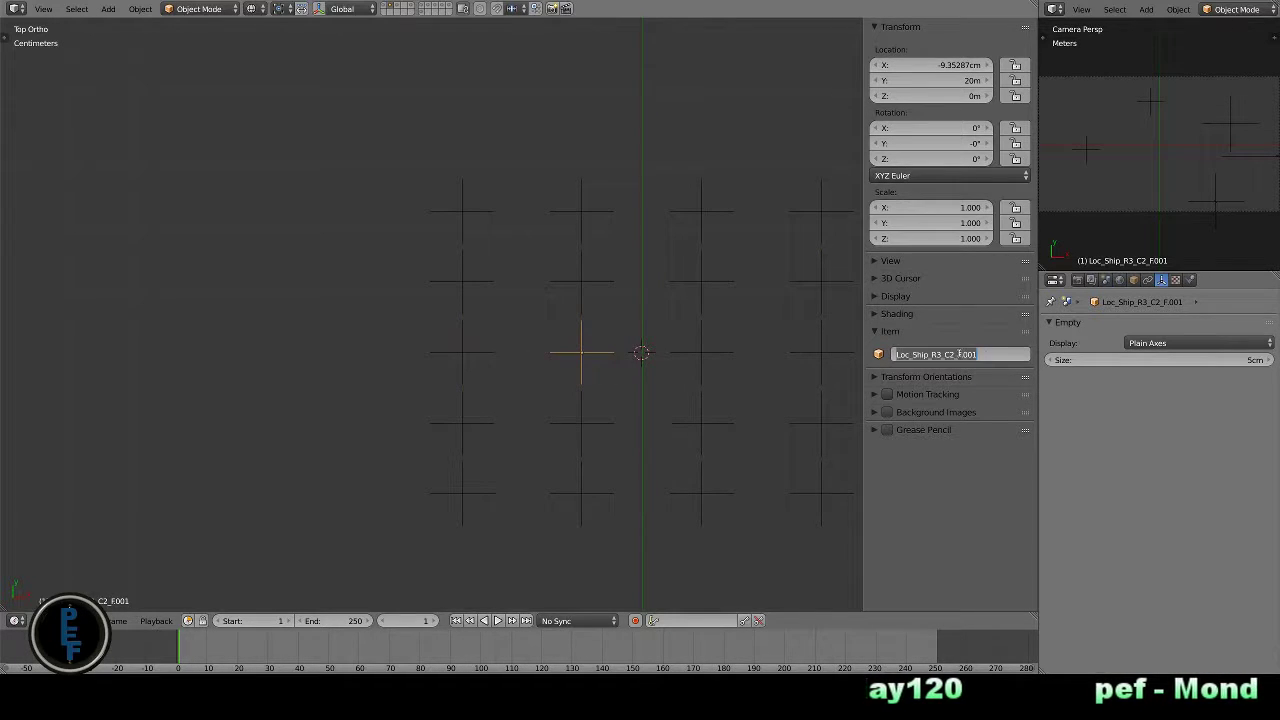
right_click(718, 358)
double_click(947, 354)
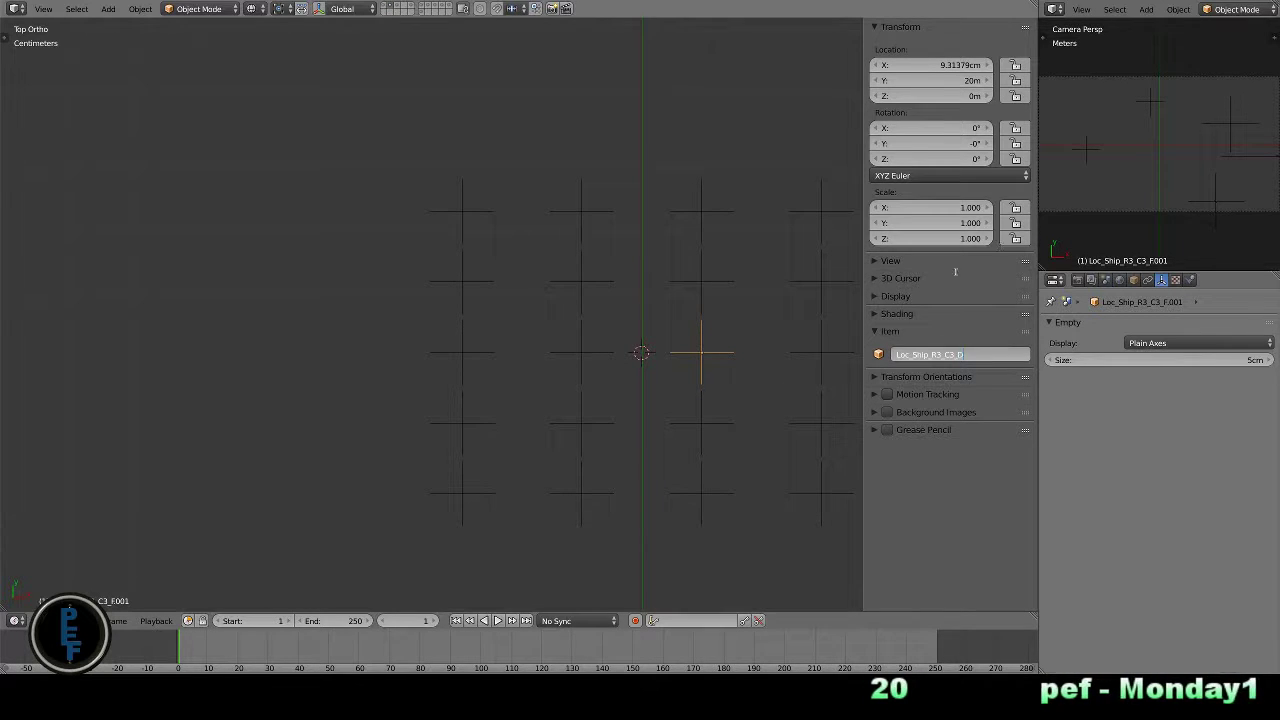
right_click(821, 352)
double_click(962, 354)
- Rename the row 4 empties, R4_C1 through R4_C4, to end in _D
right_click(481, 432)
double_click(960, 354)
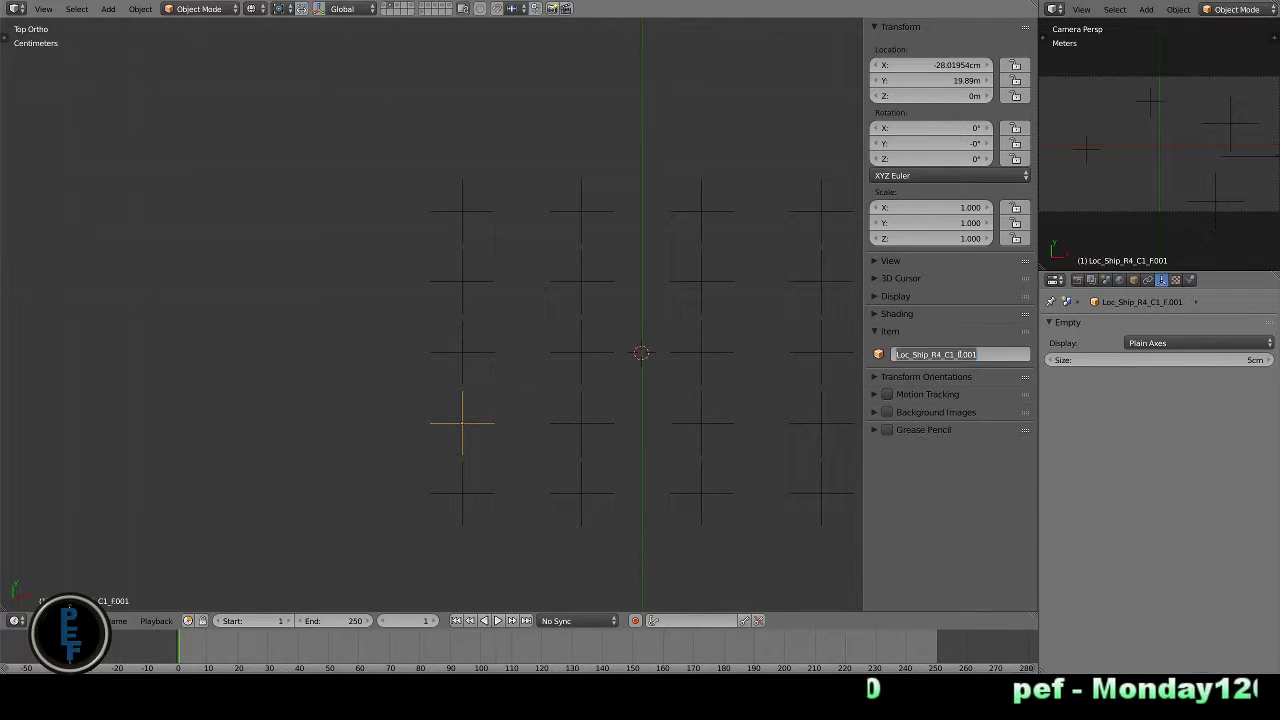
right_click(594, 428)
double_click(960, 354)
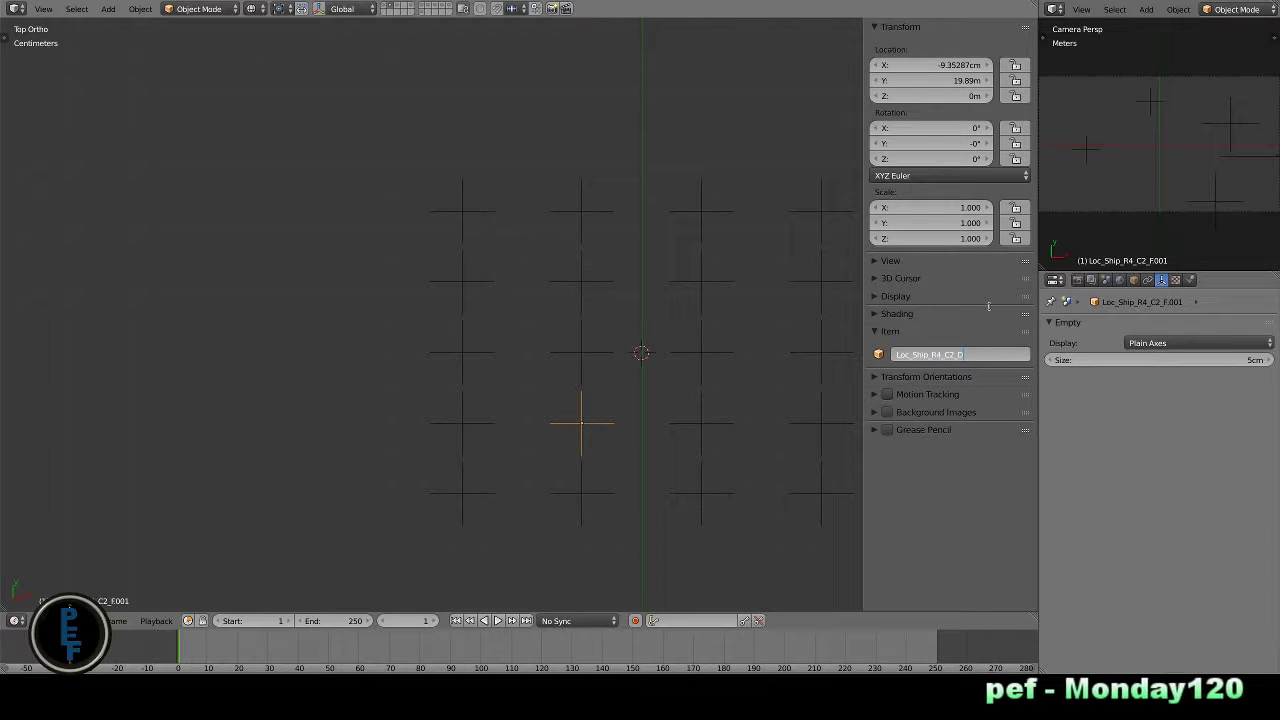
right_click(701, 422)
double_click(960, 354)
right_click(821, 422)
double_click(960, 354)
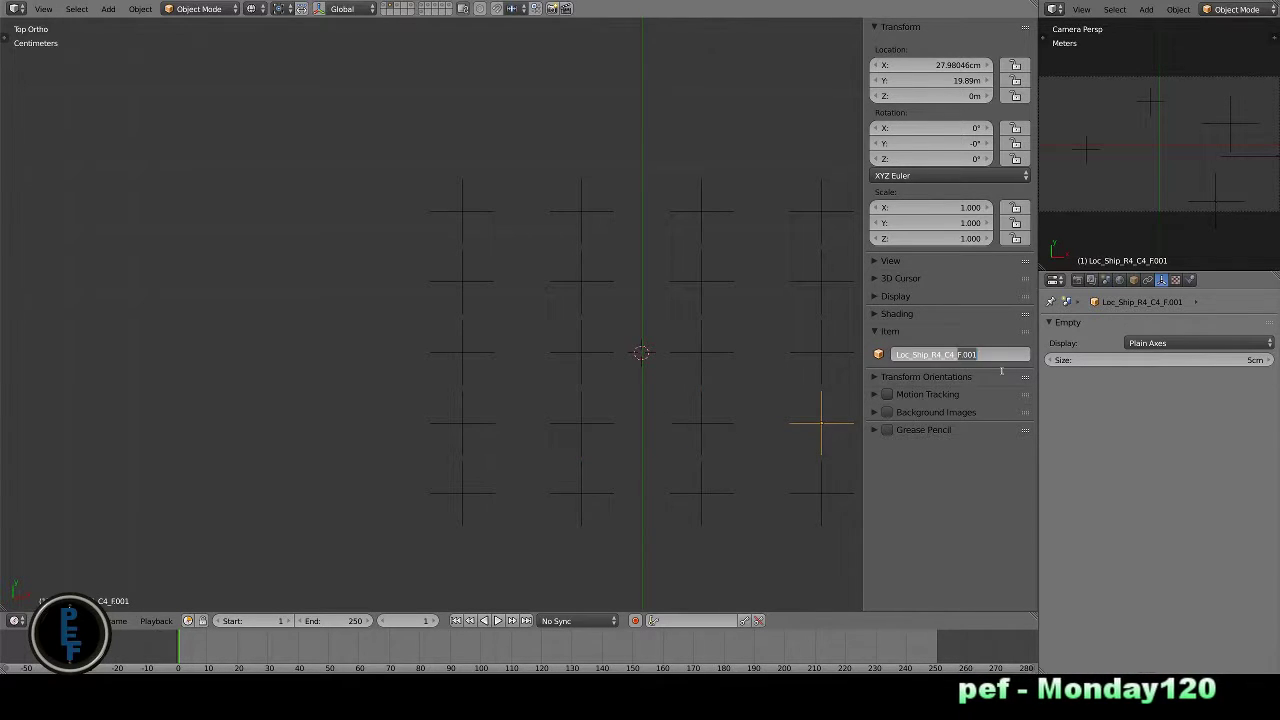
- Rename the row 5 empties to end in _D, finishing with Loc_Ship_R5_C4_D
right_click(491, 497)
double_click(958, 354)
right_click(600, 490)
double_click(958, 354)
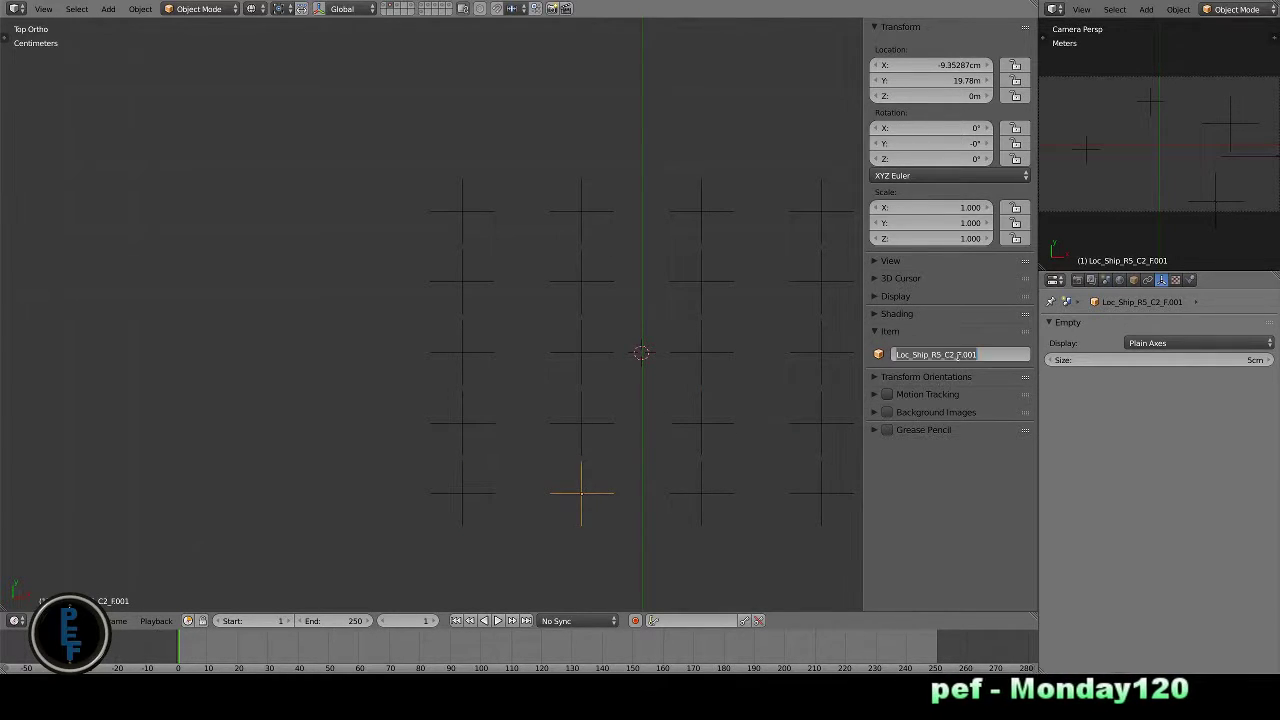
right_click(737, 491)
double_click(960, 354)
right_click(821, 492)
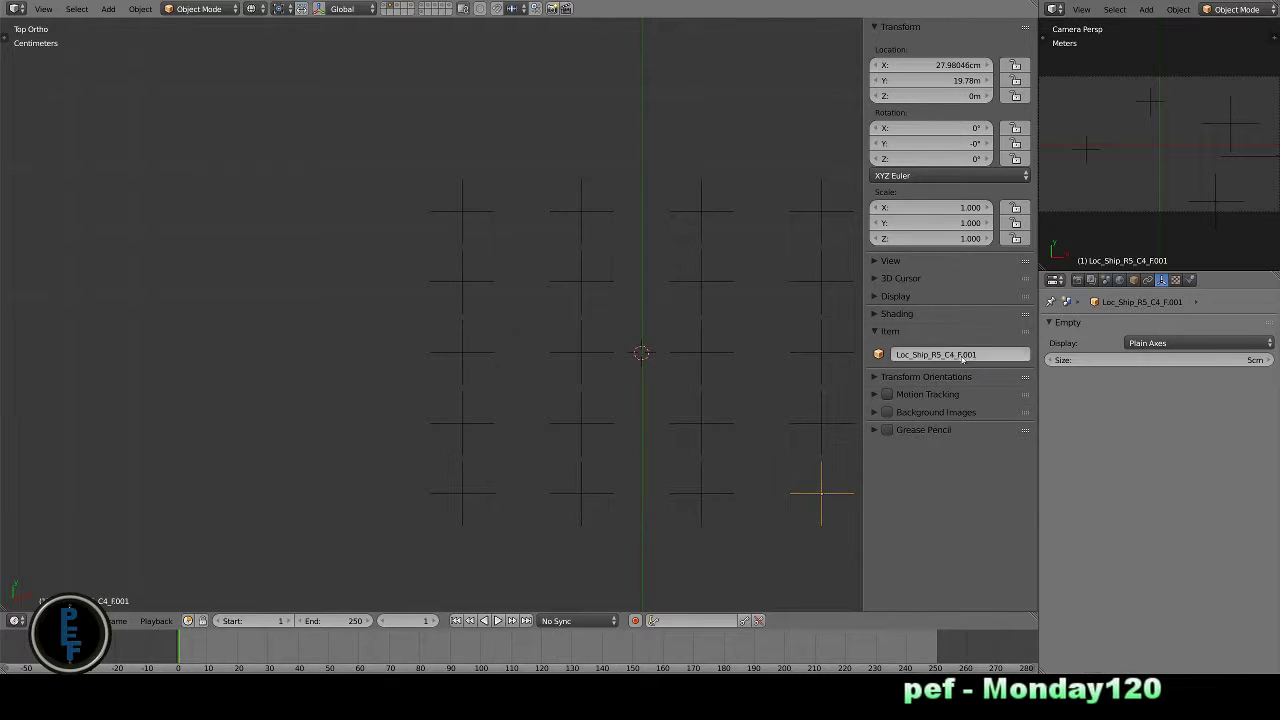
double_click(963, 355)
text(D)
key(Return)
- Check the new _D names on the row 1 and row 2 empties
shift+middle_drag(794, 423, 701, 398)
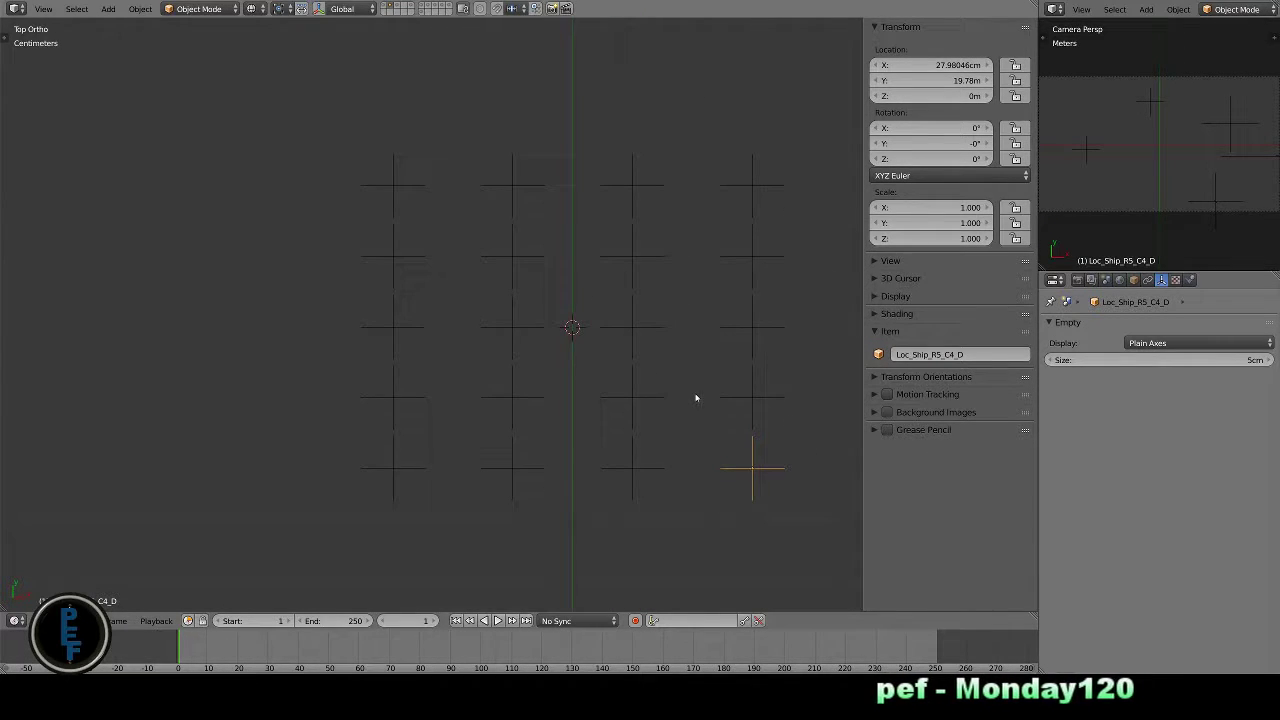
right_click(395, 185)
right_click(512, 190)
right_click(630, 188)
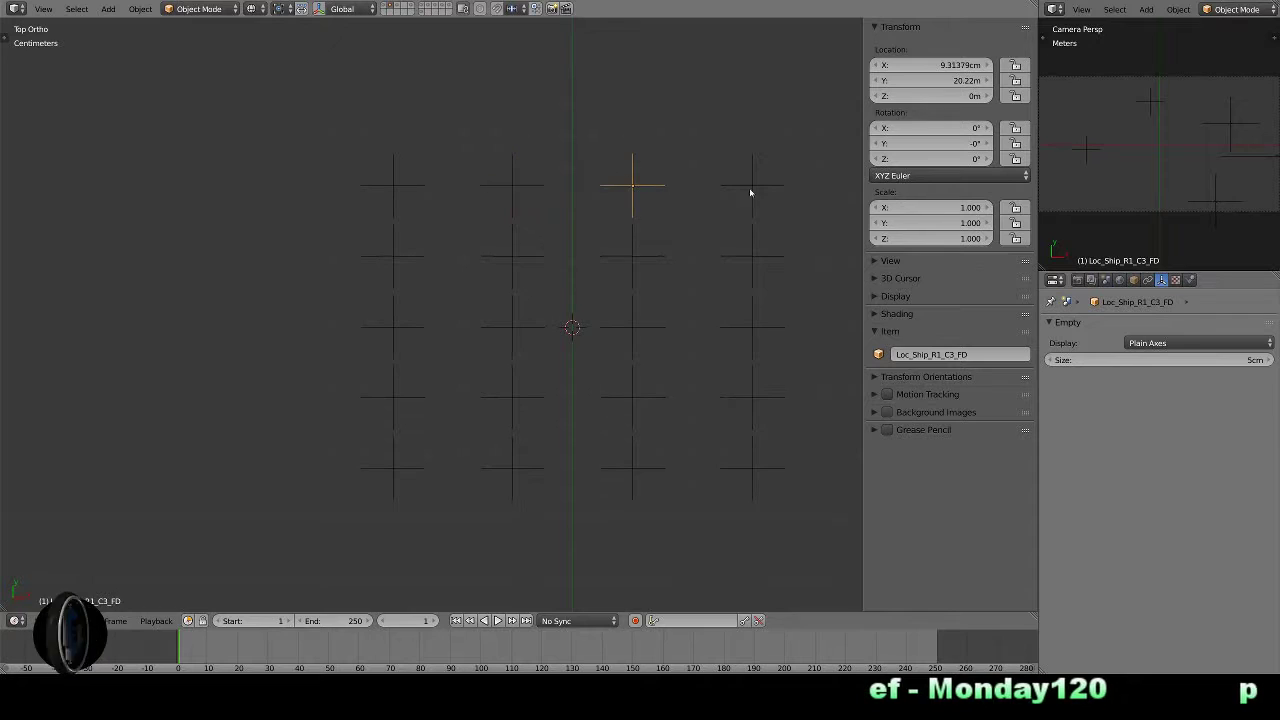
right_click(752, 192)
right_click(662, 189)
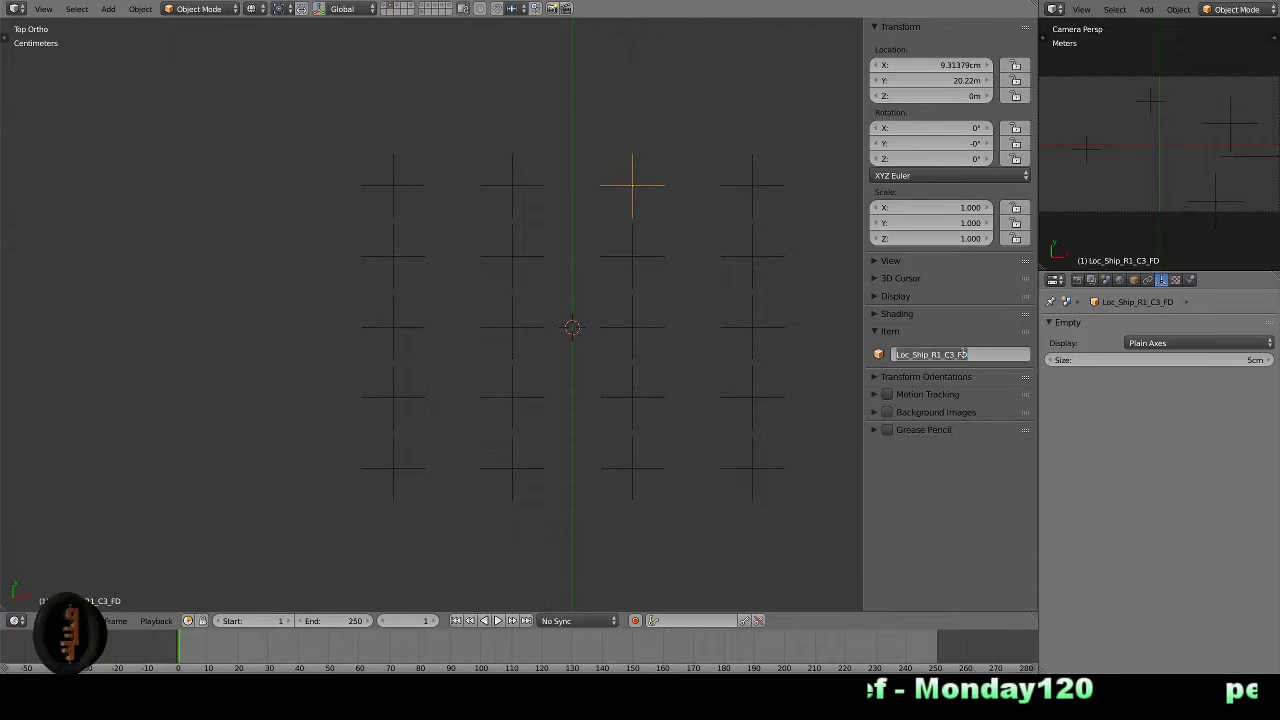
right_click(752, 256)
right_click(634, 255)
right_click(512, 257)
right_click(405, 260)
- Check the new _D names on the row 3 to row 5 empties
right_click(395, 328)
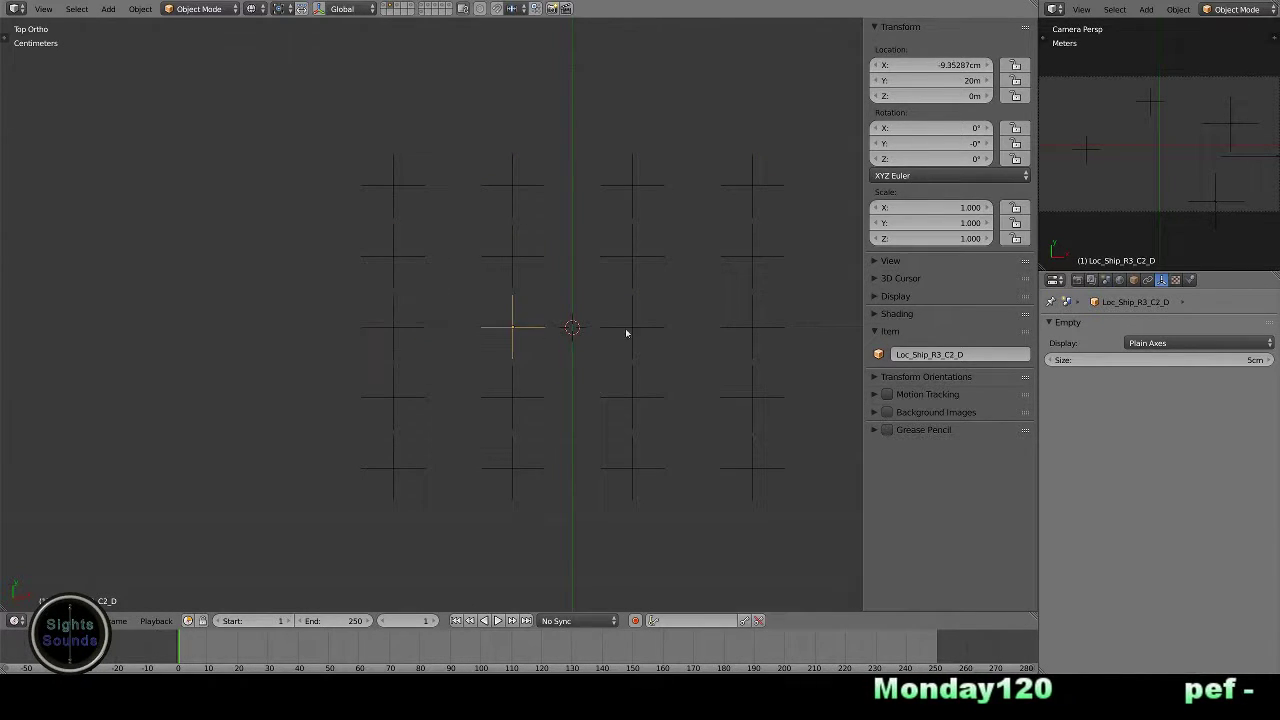
right_click(759, 328)
right_click(748, 398)
right_click(632, 398)
right_click(512, 398)
right_click(400, 402)
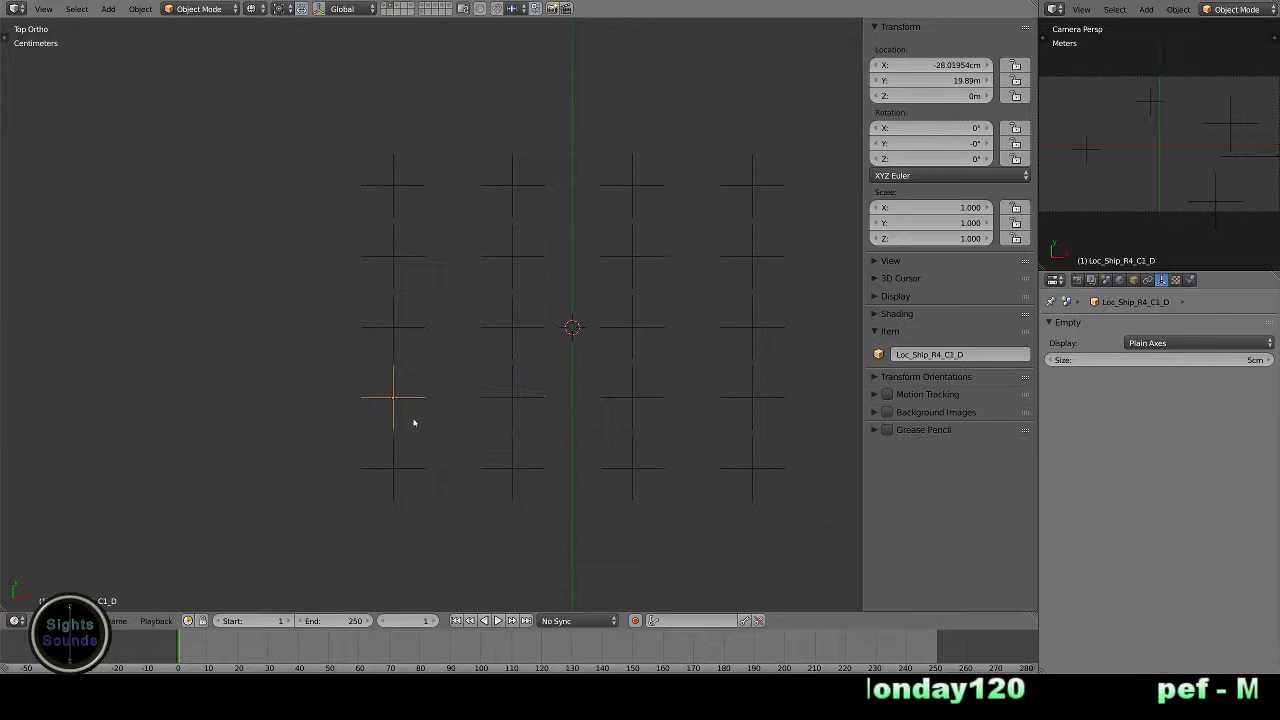
right_click(400, 472)
right_click(560, 495)
right_click(662, 478)
right_click(757, 466)
- Box-select all grid empties and add the C_Par cube empty as the active object
scroll(770, 475, down, 3)
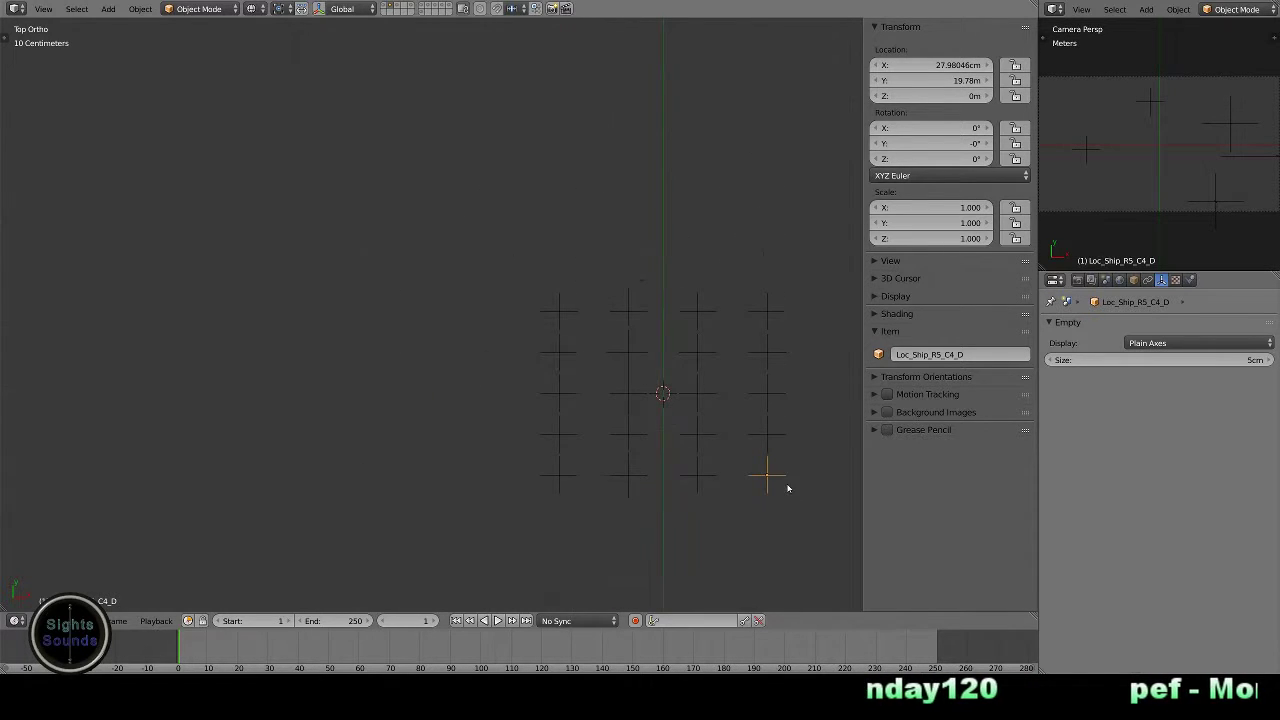
key(b)
drag(790, 502, 583, 346)
scroll(634, 266, down, 4)
scroll(594, 420, up, 3)
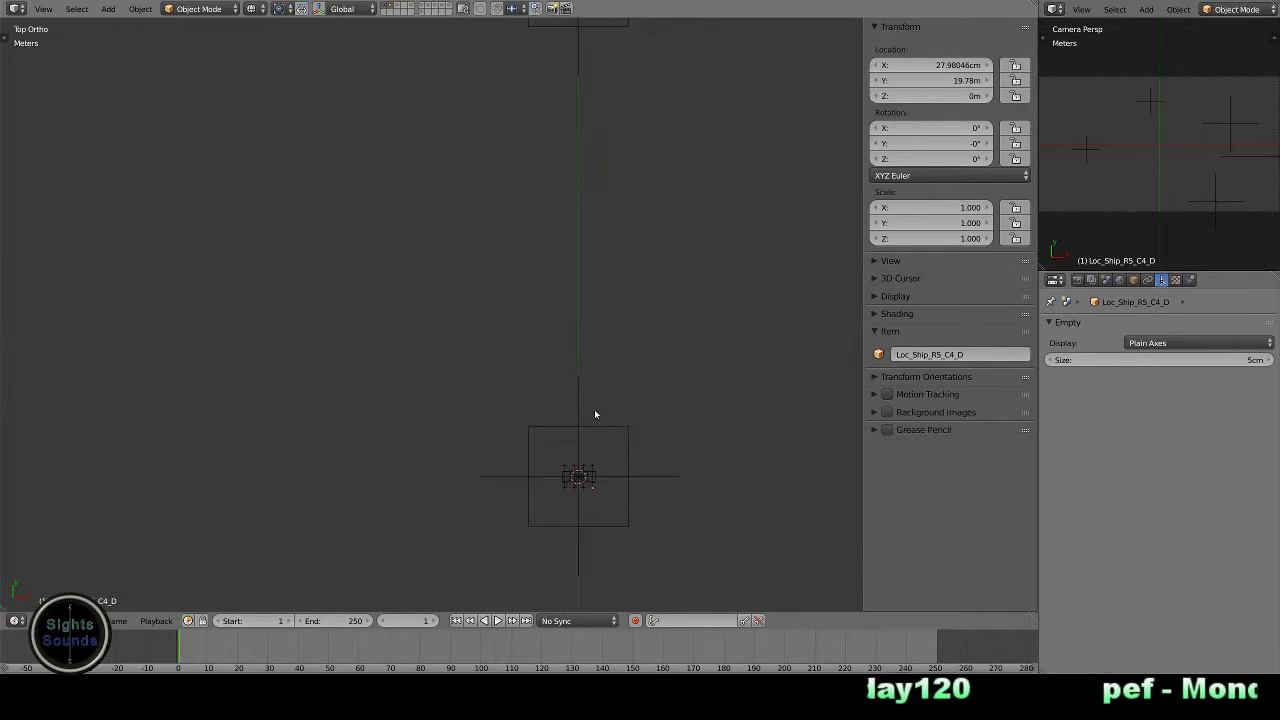
shift+right_click(613, 150)
- Parent the grid empties to C_Par and snap them onto it
key(ctrl+p)
click(614, 165)
scroll(591, 515, down, 5)
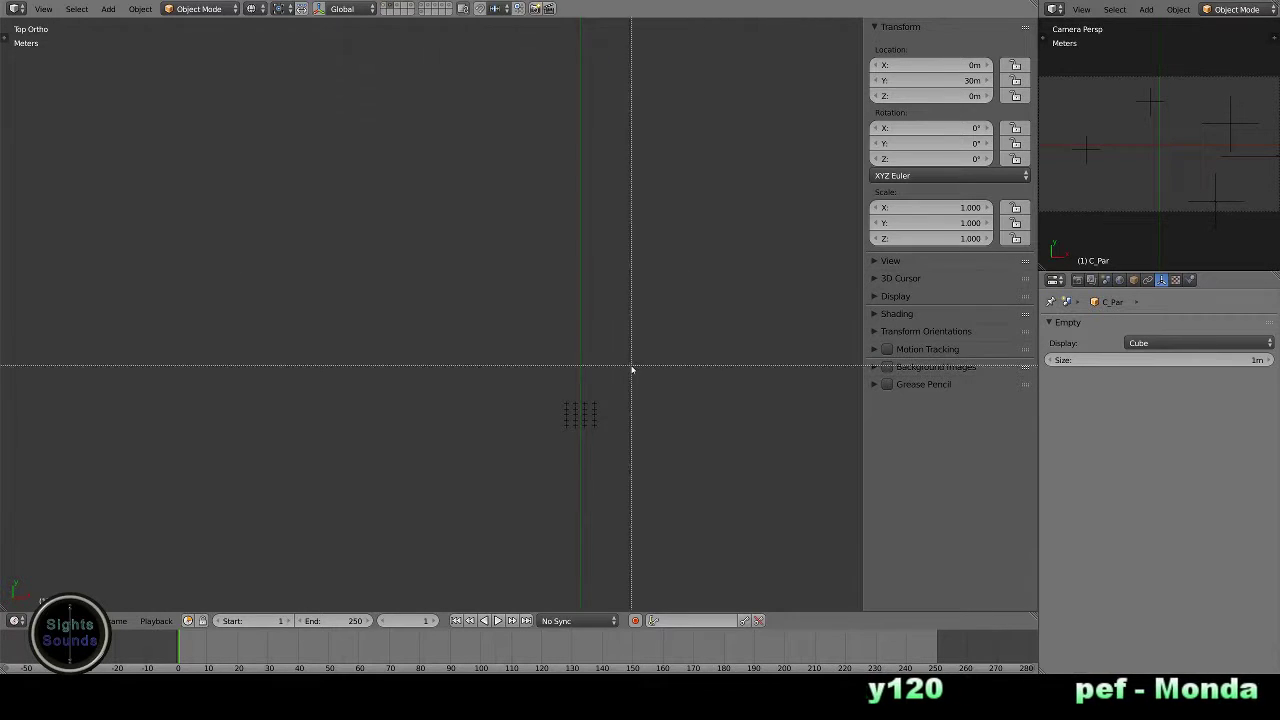
key(shift+s)
click(477, 446)
scroll(477, 446, up, 5)
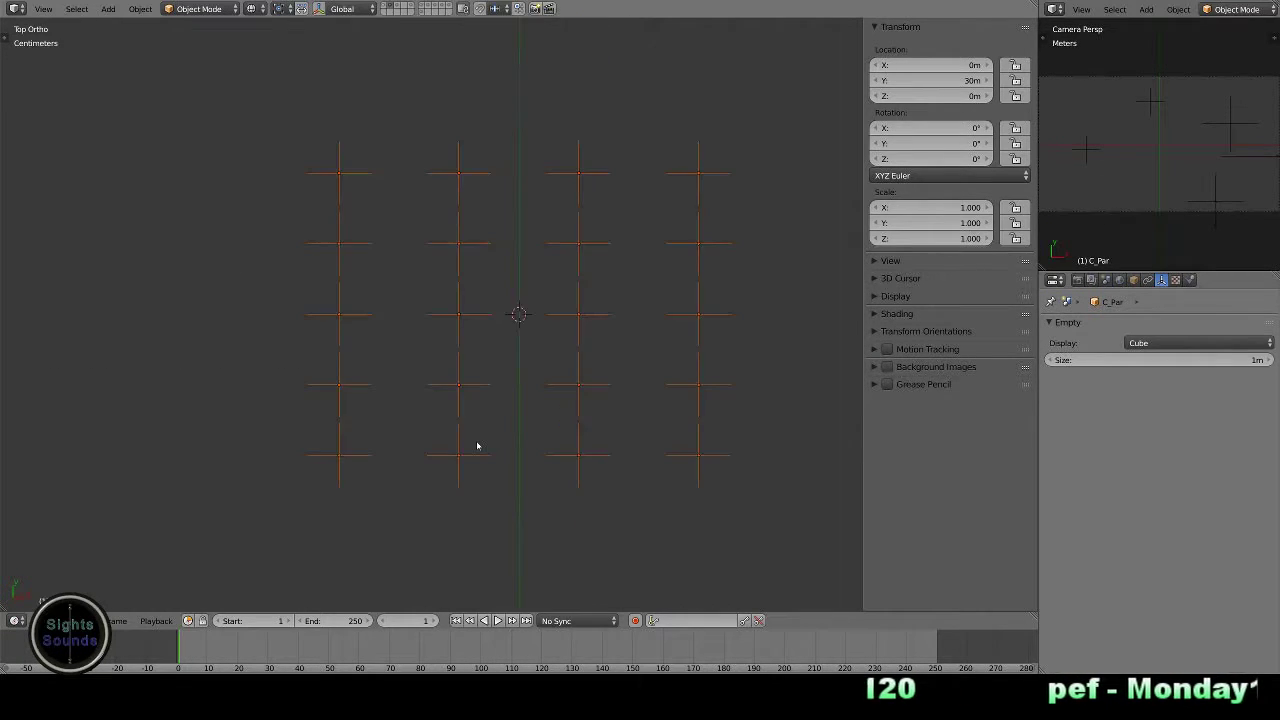
scroll(477, 446, down, 2)
scroll(477, 446, down, 2)
- Clear the empties' parent link, then view the top-right empty's Object Relations settings
key(alt+p)
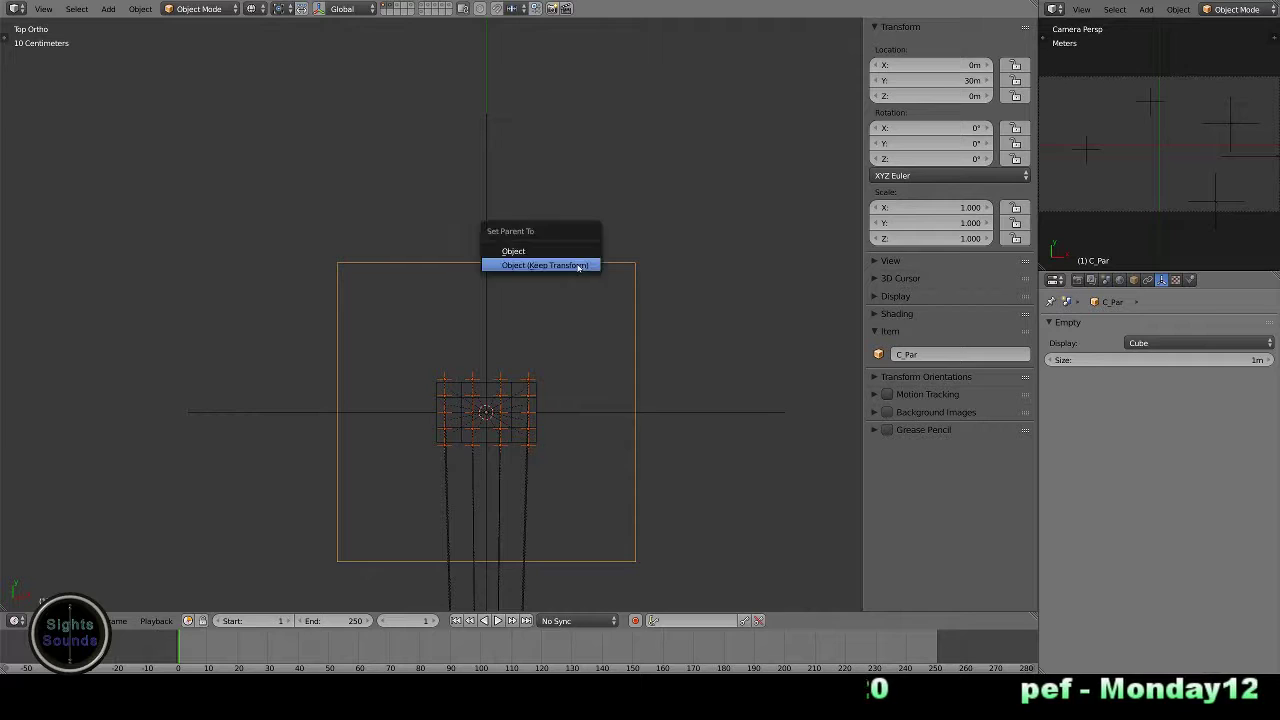
click(577, 267)
scroll(534, 362, up, 6)
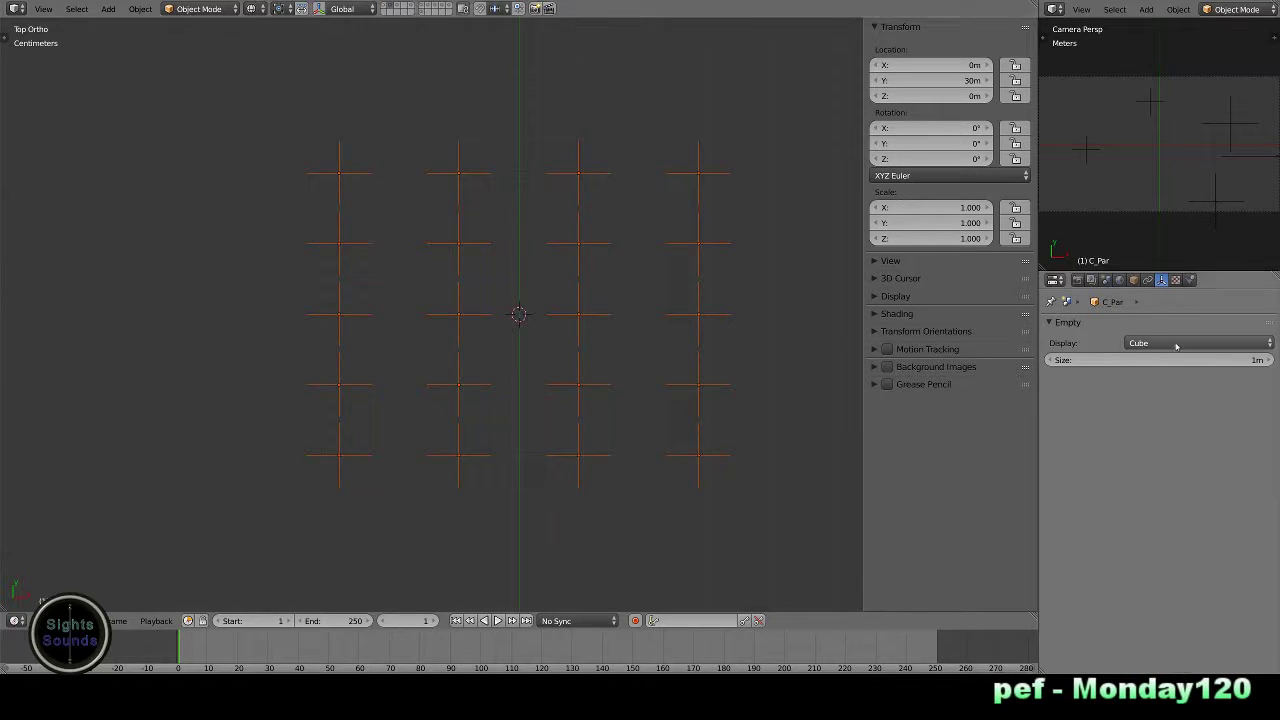
click(1133, 280)
click(1072, 395)
click(688, 174)
- Edit the R1_C1 and R1_C2 empty names, marking the D.001 ending
scroll(688, 174, down, 2)
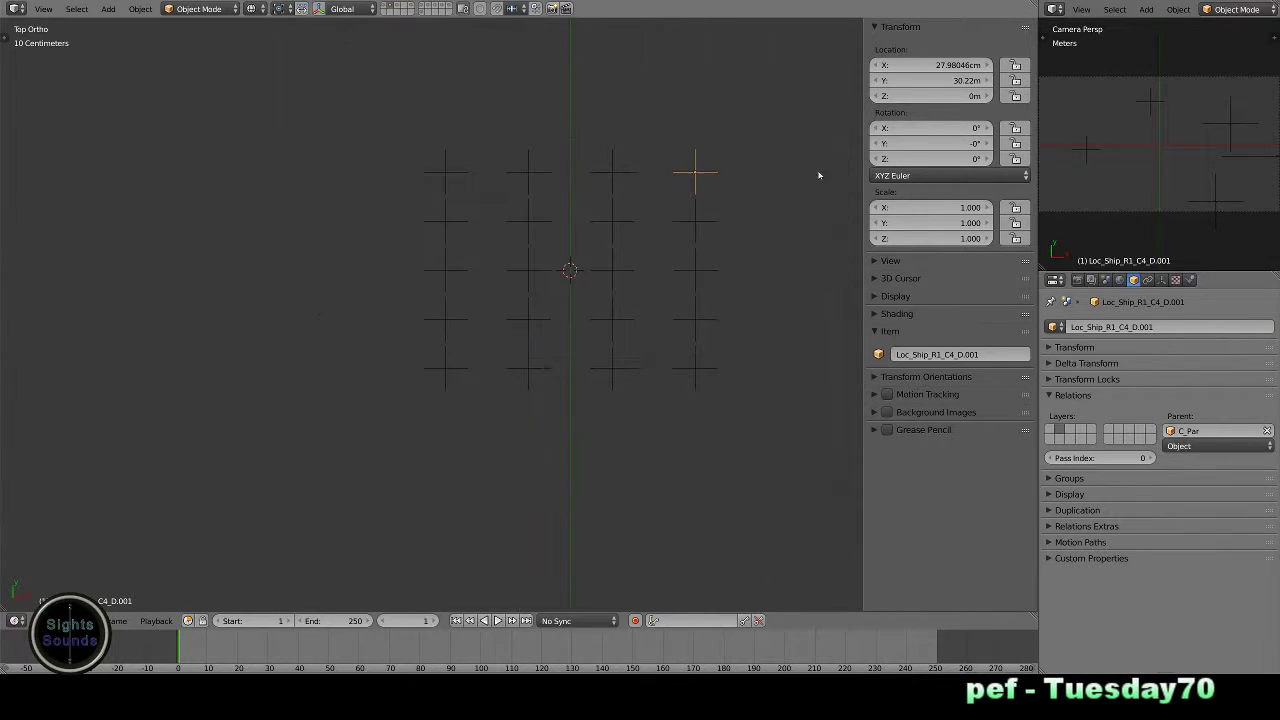
click(444, 172)
double_click(930, 354)
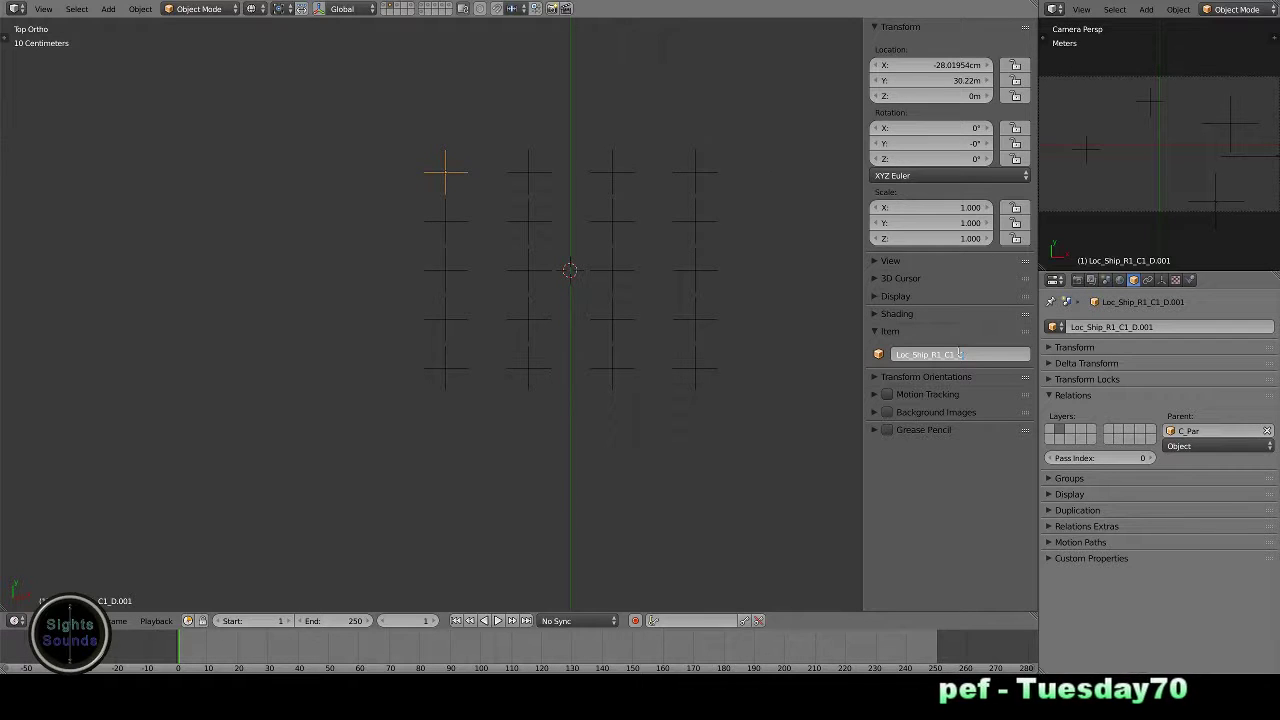
key(Return)
click(529, 172)
scroll(603, 246, up, 4)
double_click(958, 354)
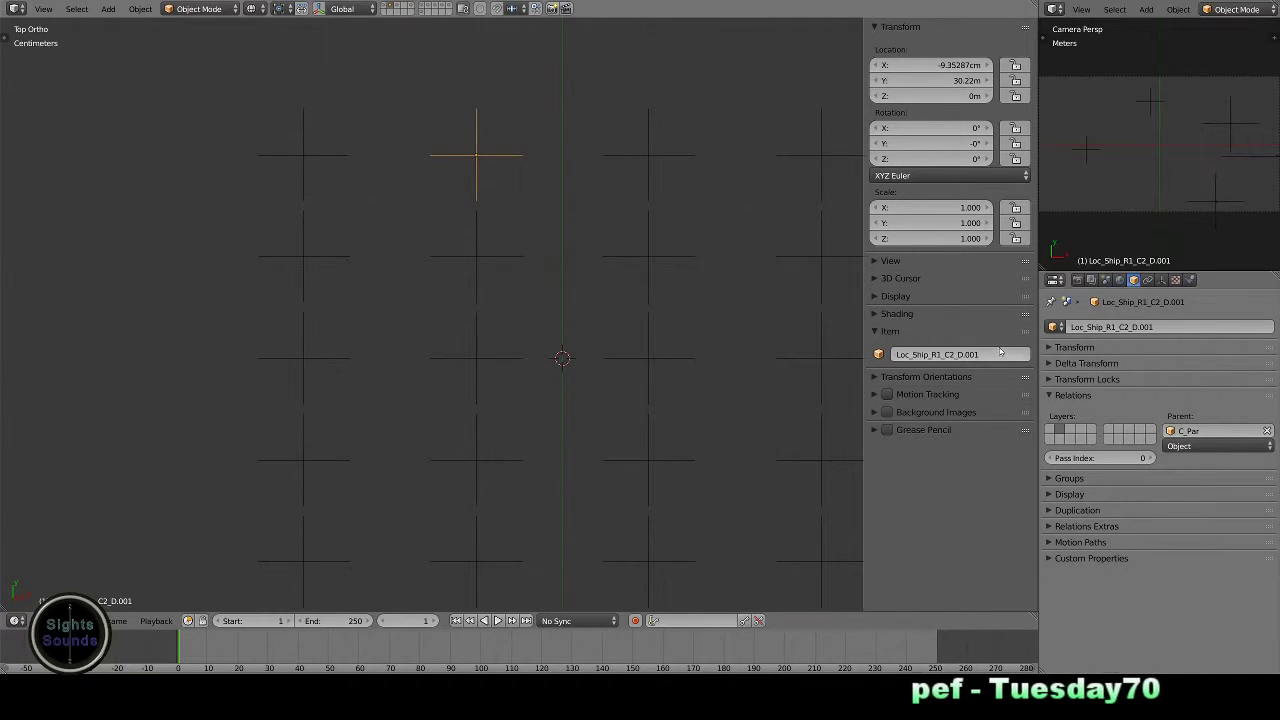
drag(958, 354, 1013, 348)
- Go through the R1_C3 to R3_C4 empties, opening the R2_C2 and R2_C4 names
right_click(644, 208)
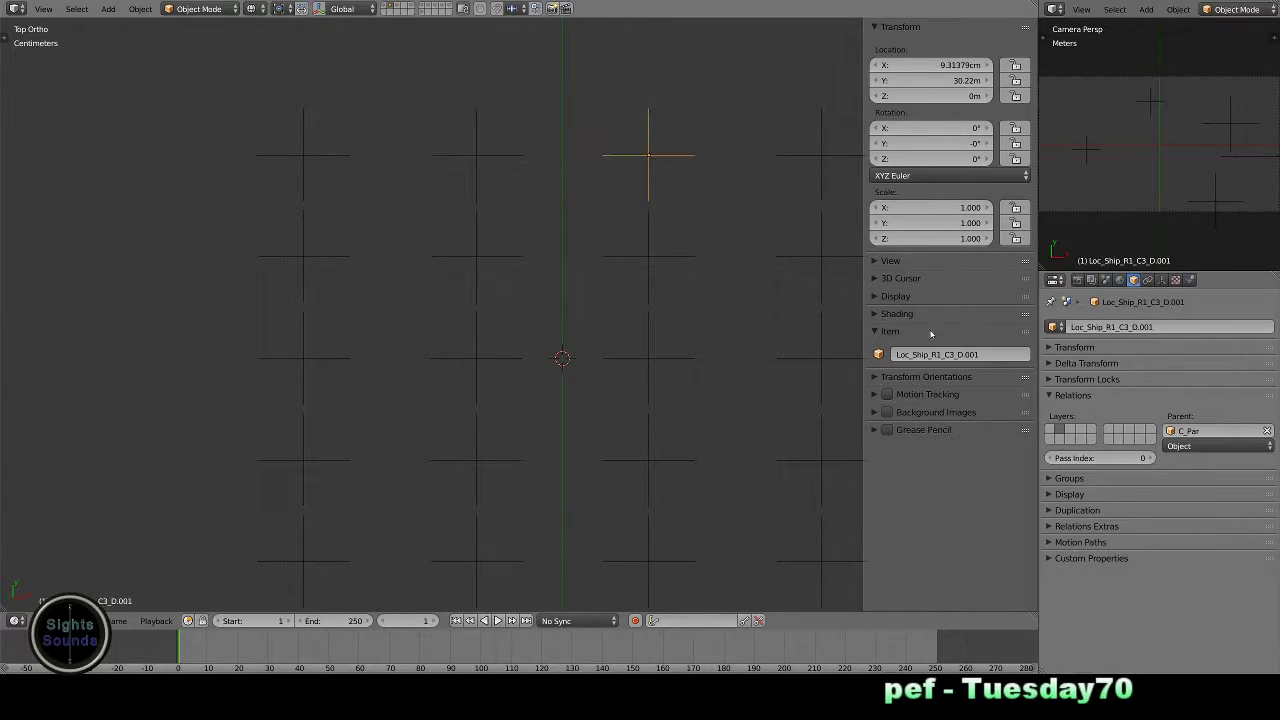
right_click(821, 160)
right_click(303, 255)
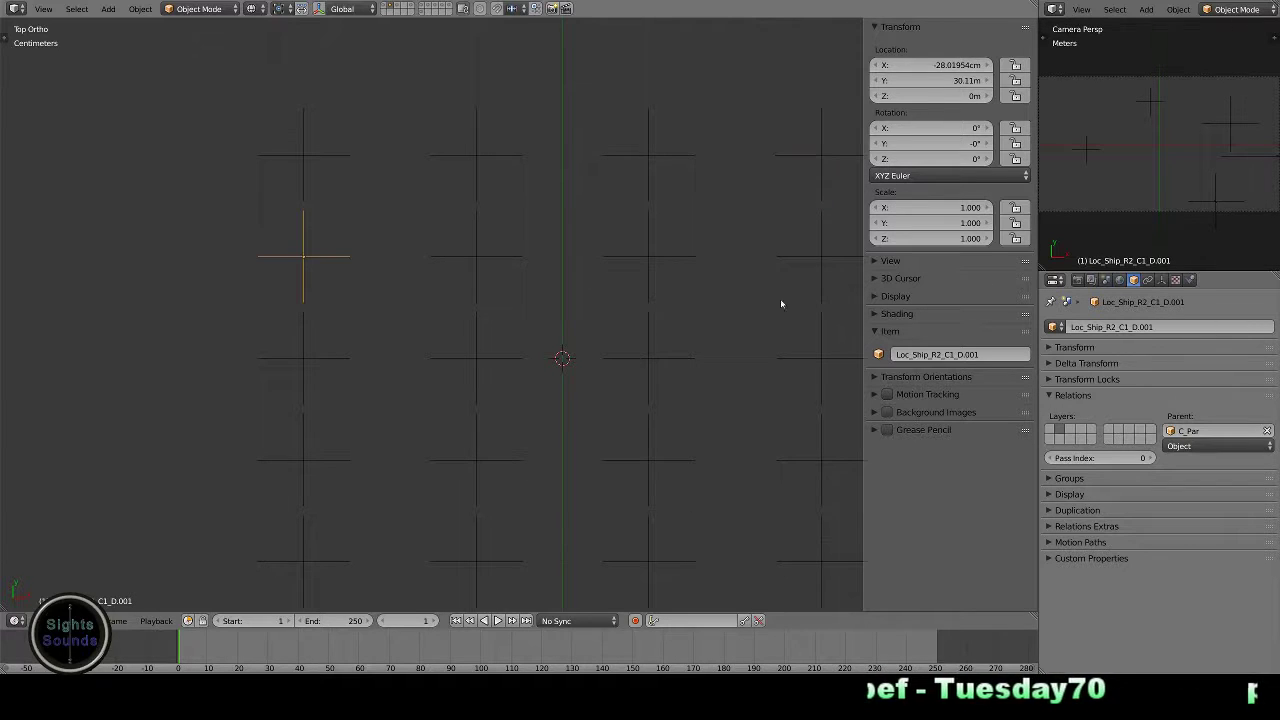
right_click(476, 255)
click(984, 354)
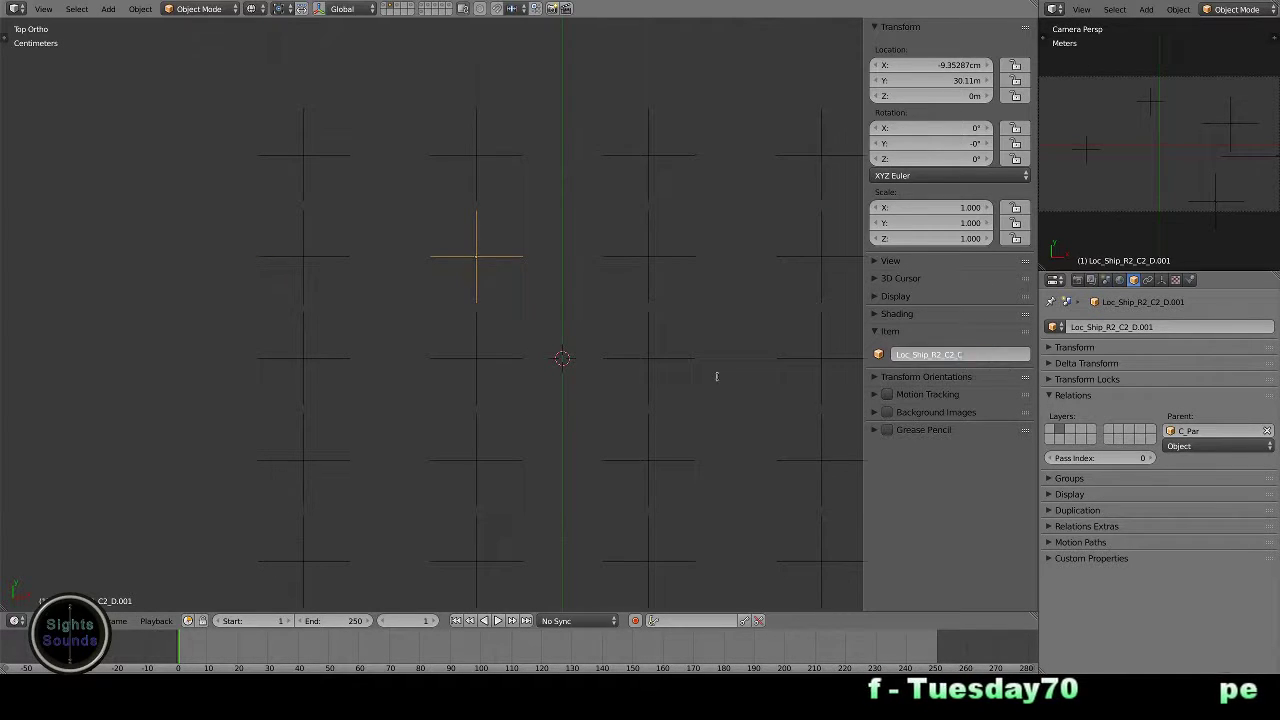
right_click(648, 255)
right_click(819, 262)
click(963, 354)
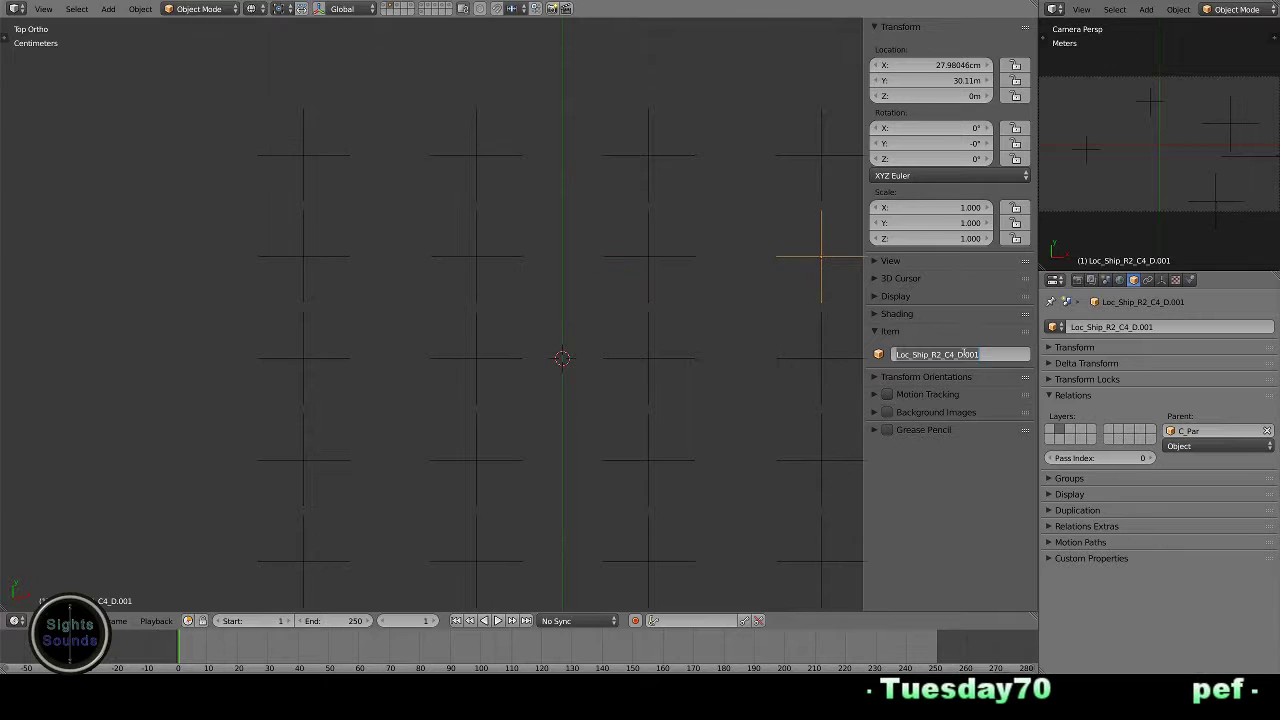
right_click(304, 357)
right_click(476, 357)
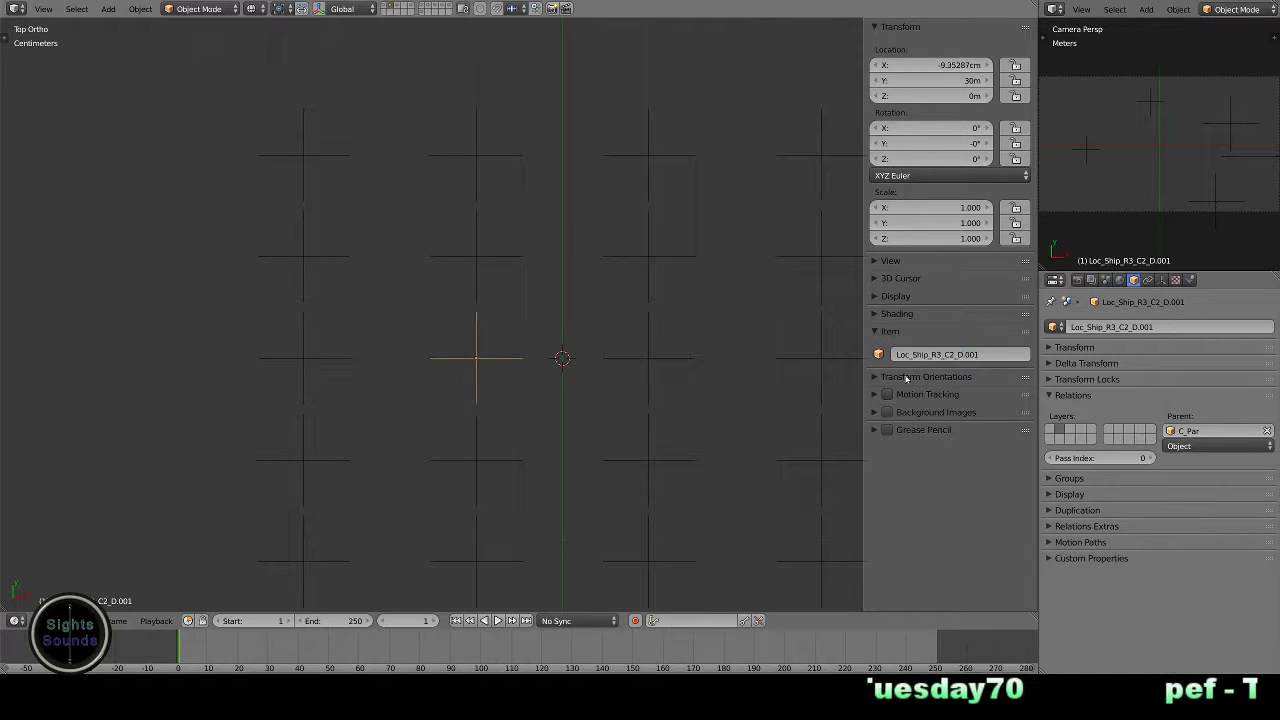
right_click(728, 344)
right_click(821, 357)
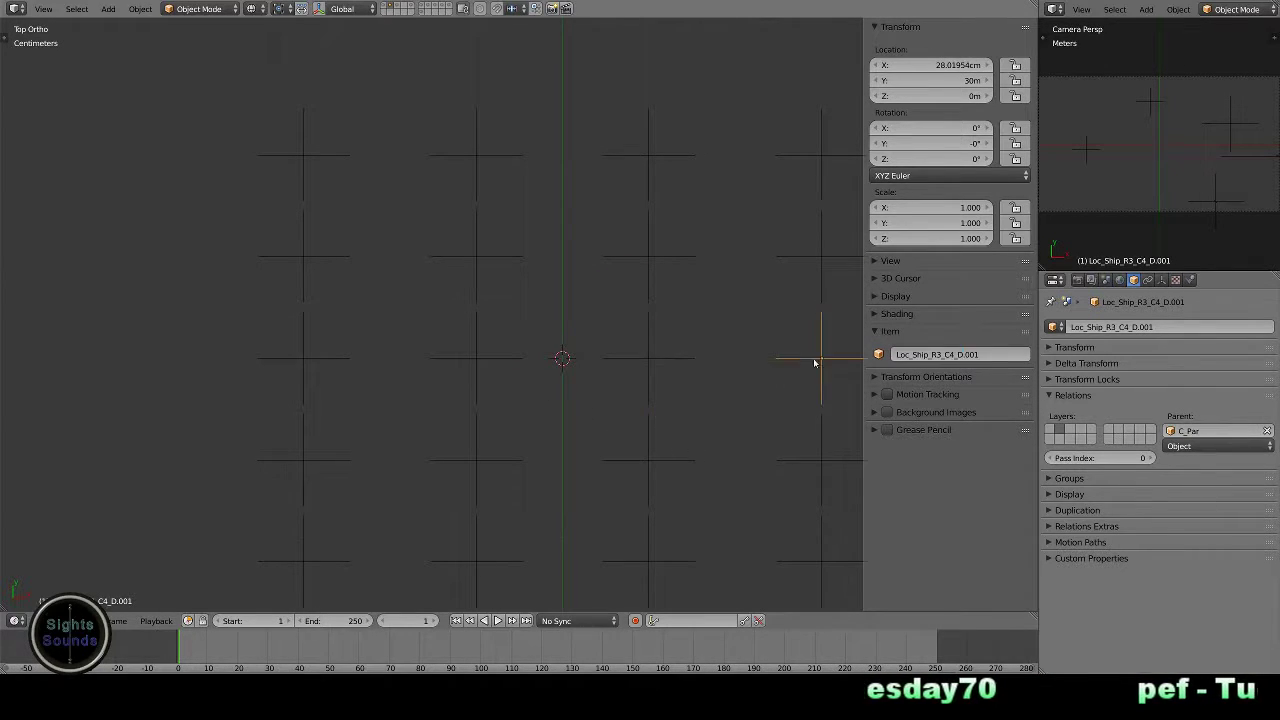
- Rename the row 4 empties with the _C suffix, e.g. Loc_Ship_R4_C4_C
right_click(304, 460)
double_click(958, 354)
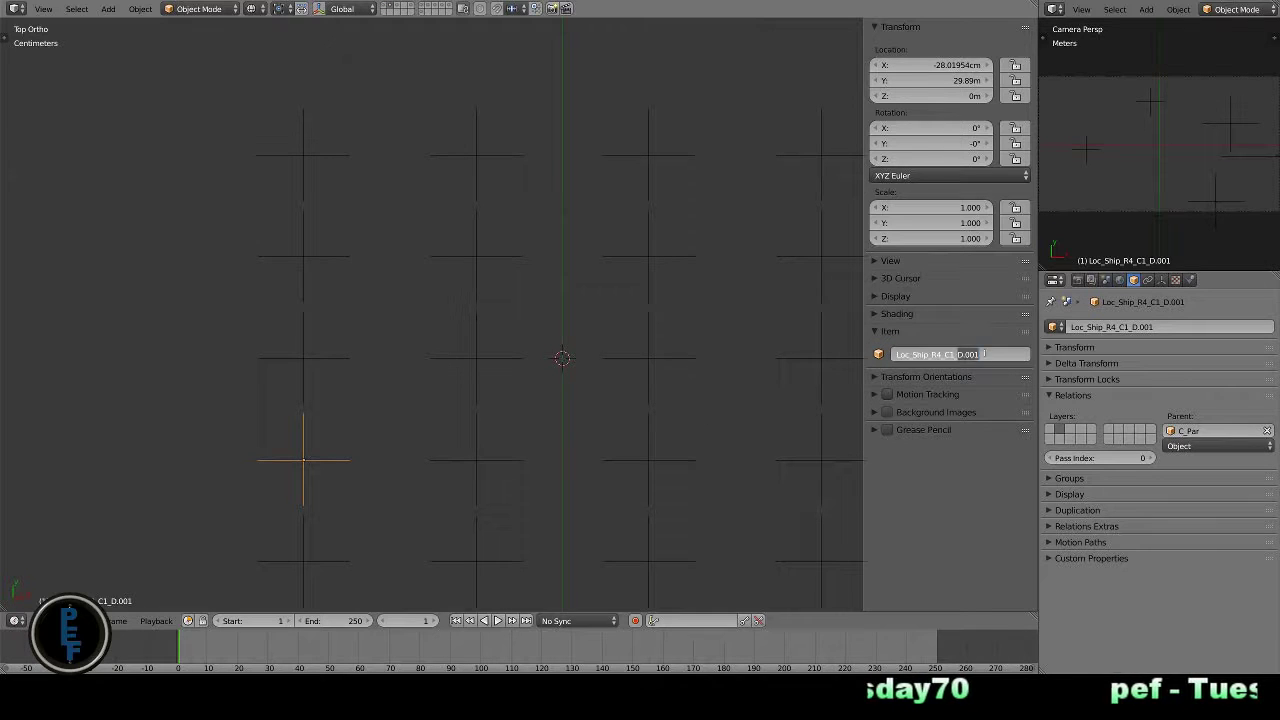
right_click(476, 460)
right_click(659, 470)
double_click(946, 354)
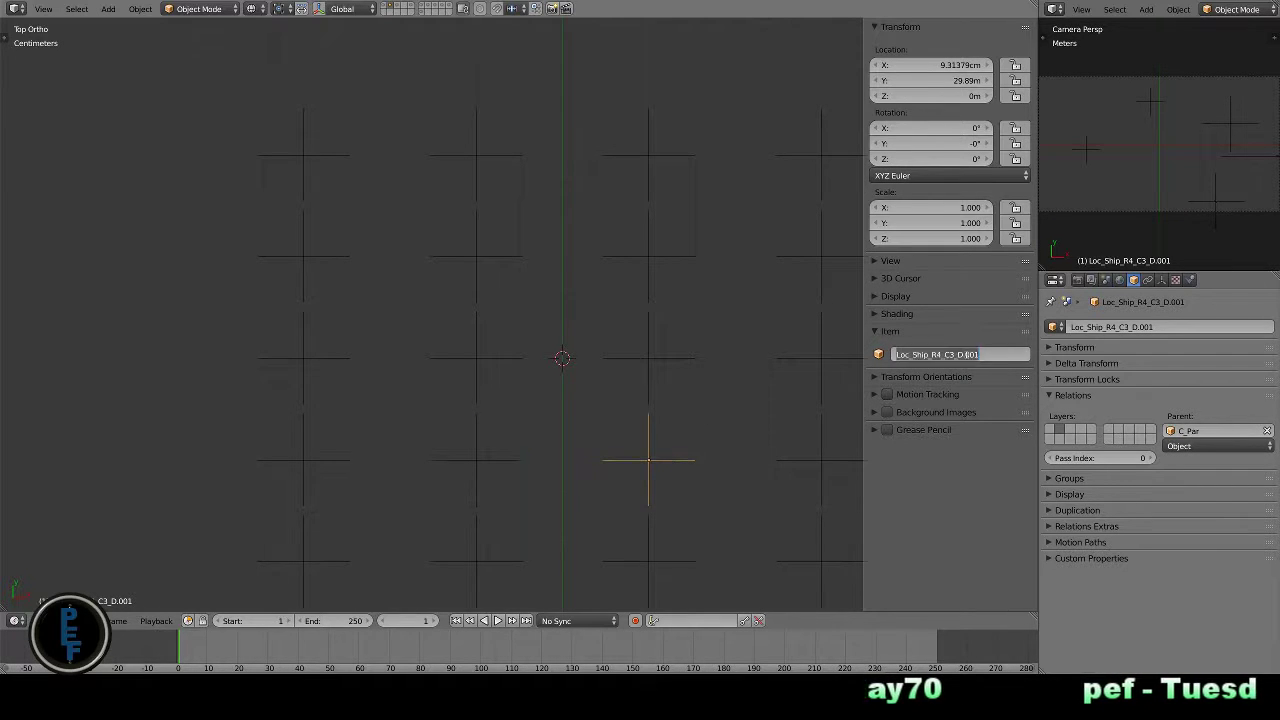
right_click(821, 460)
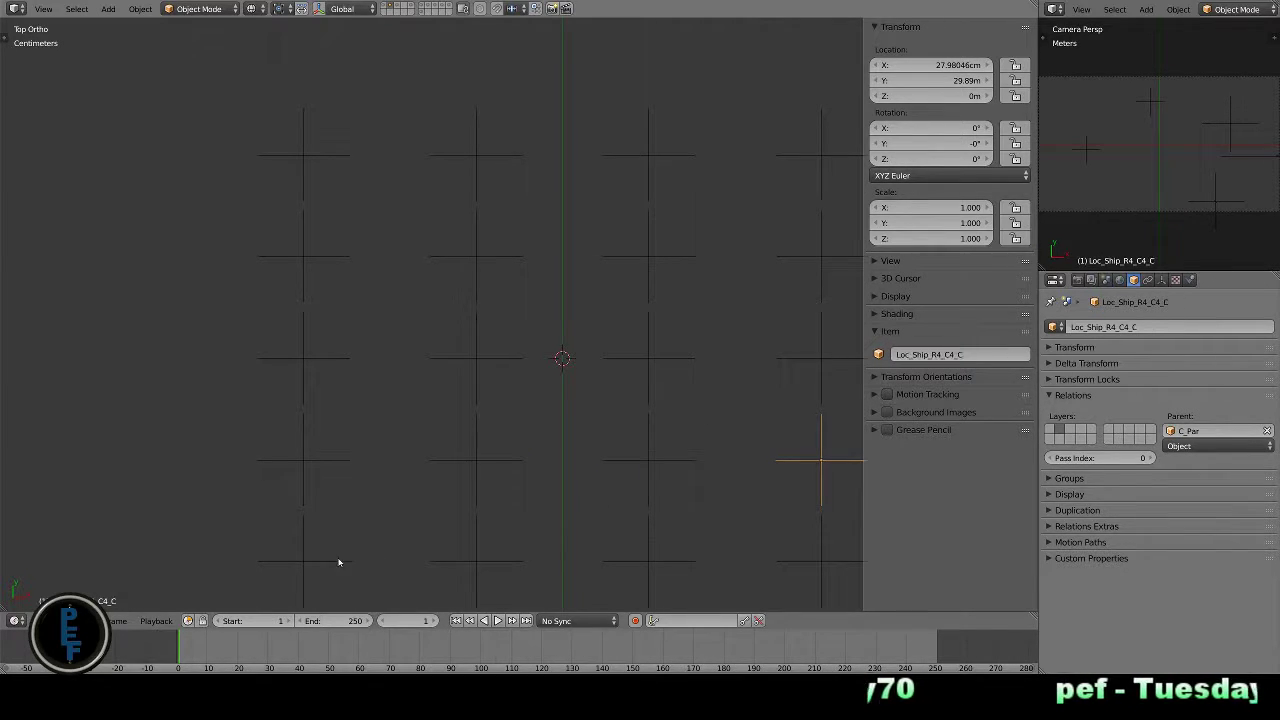
- Replace the old ending on the row 5 column 1 and column 2 empty names
right_click(304, 560)
double_click(950, 354)
right_click(476, 560)
double_click(950, 354)
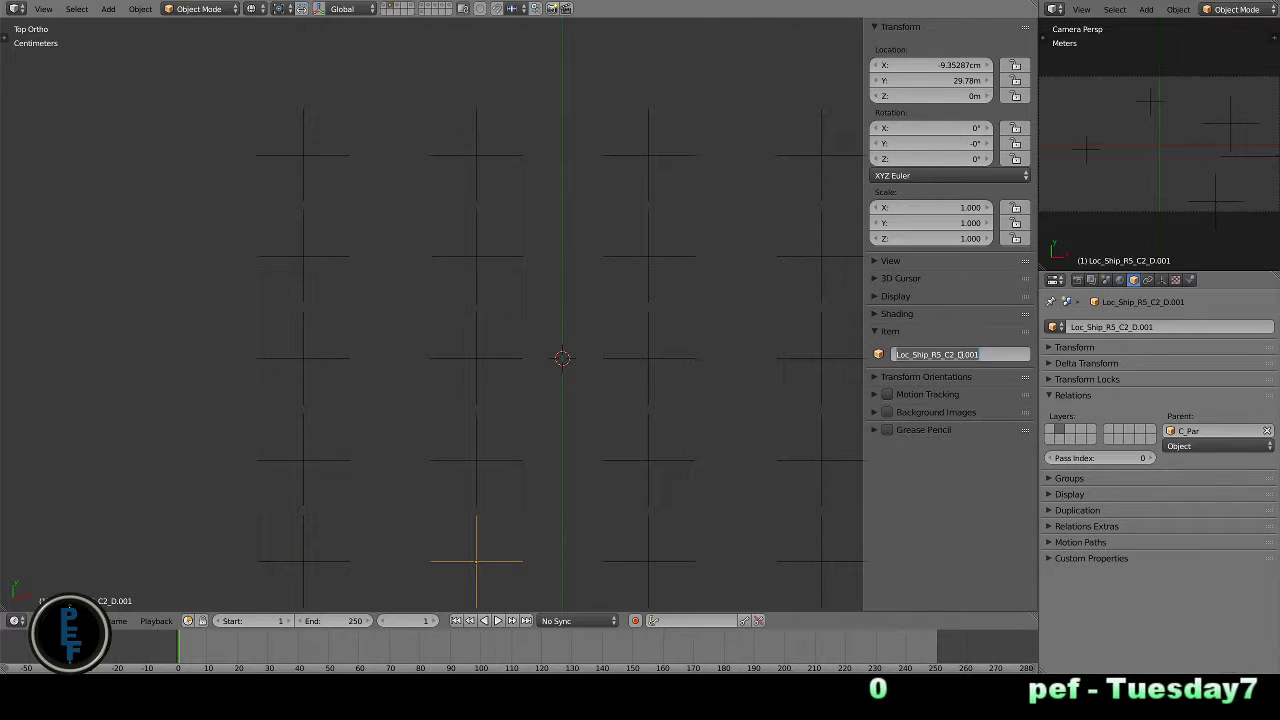
key(BackSpace)
key(BackSpace)
key(BackSpace)
key(Return)
shift+scroll(726, 343, down, 4)
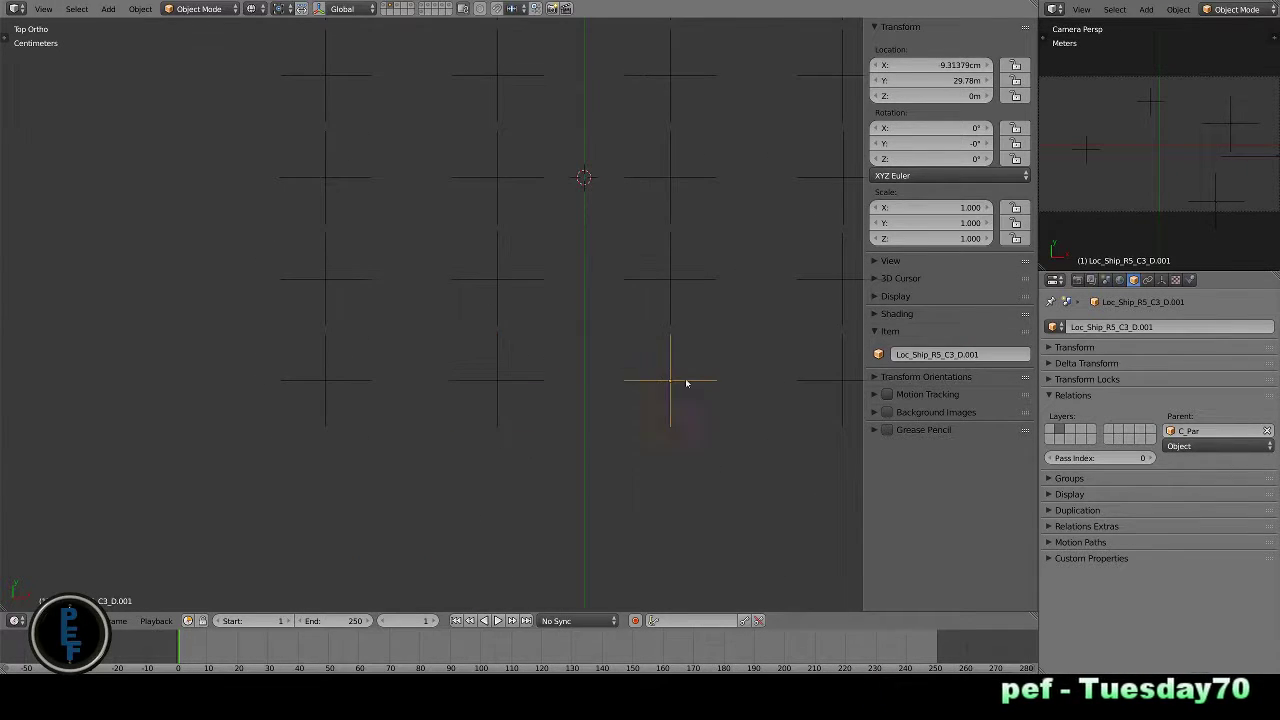
- Rename the row 5 column 4 empty to Loc_Ship_R5_C4_C
right_click(842, 380)
double_click(955, 354)
key(BackSpace)
key(BackSpace)
key(BackSpace)
text(C)
key(Return)
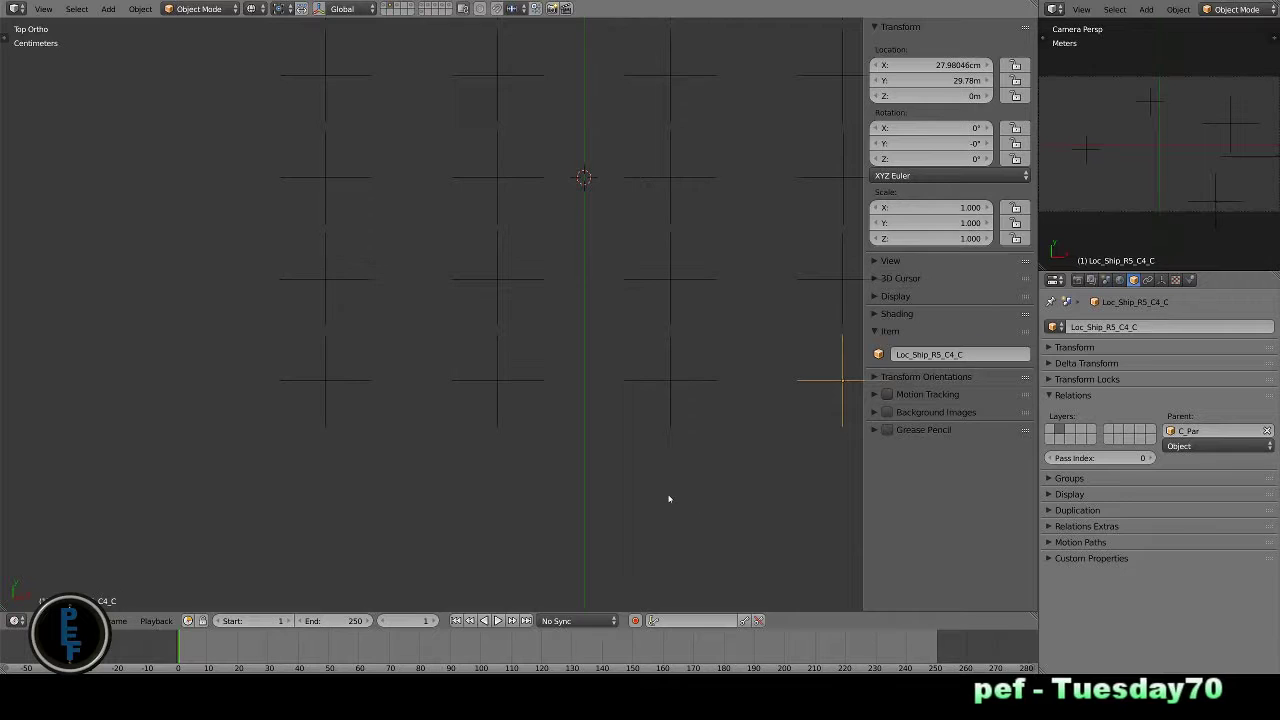
scroll(669, 500, down, 5)
key(b)
key(Escape)
- Box-select the BC_Par frame and clear its parent so it stands alone
scroll(763, 487, down, 4)
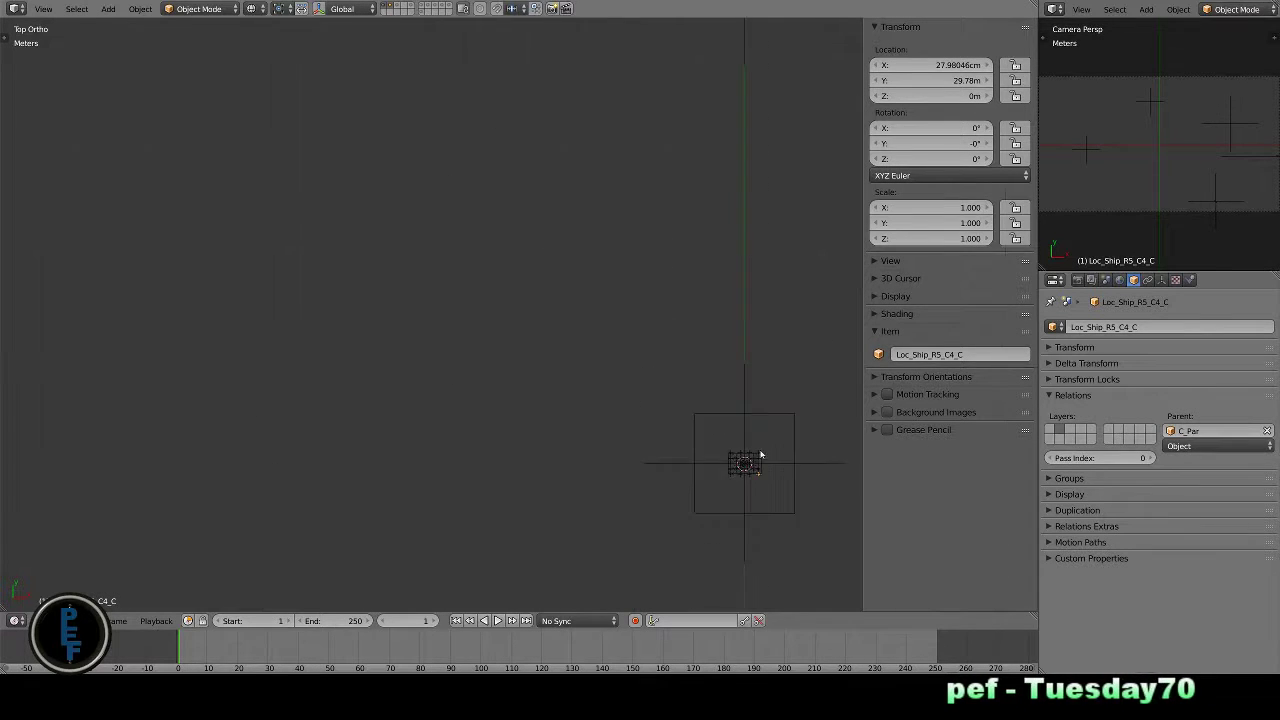
right_click(757, 451)
shift+middle_drag(757, 451, 540, 334)
key(alt+p)
click(594, 371)
- Hide the BC_Par frame, snap the 3D cursor to the selection, then undo to reveal it
key(Delete)
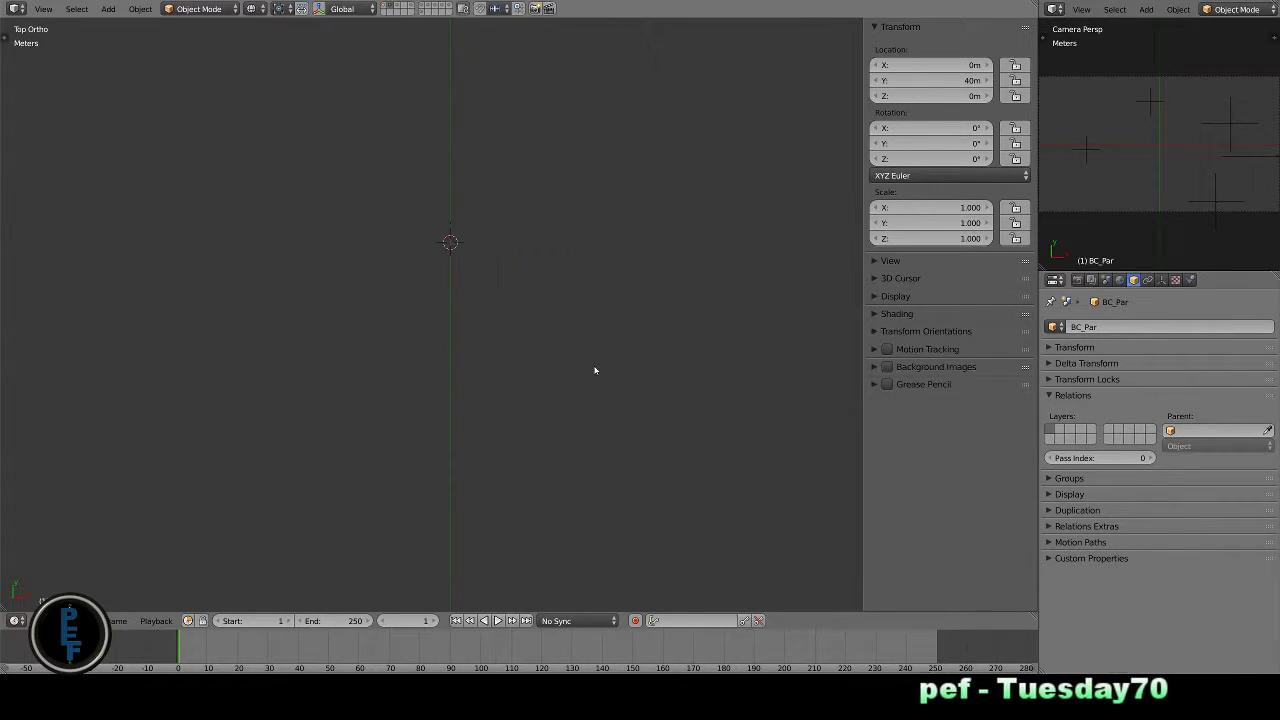
key(shift+s)
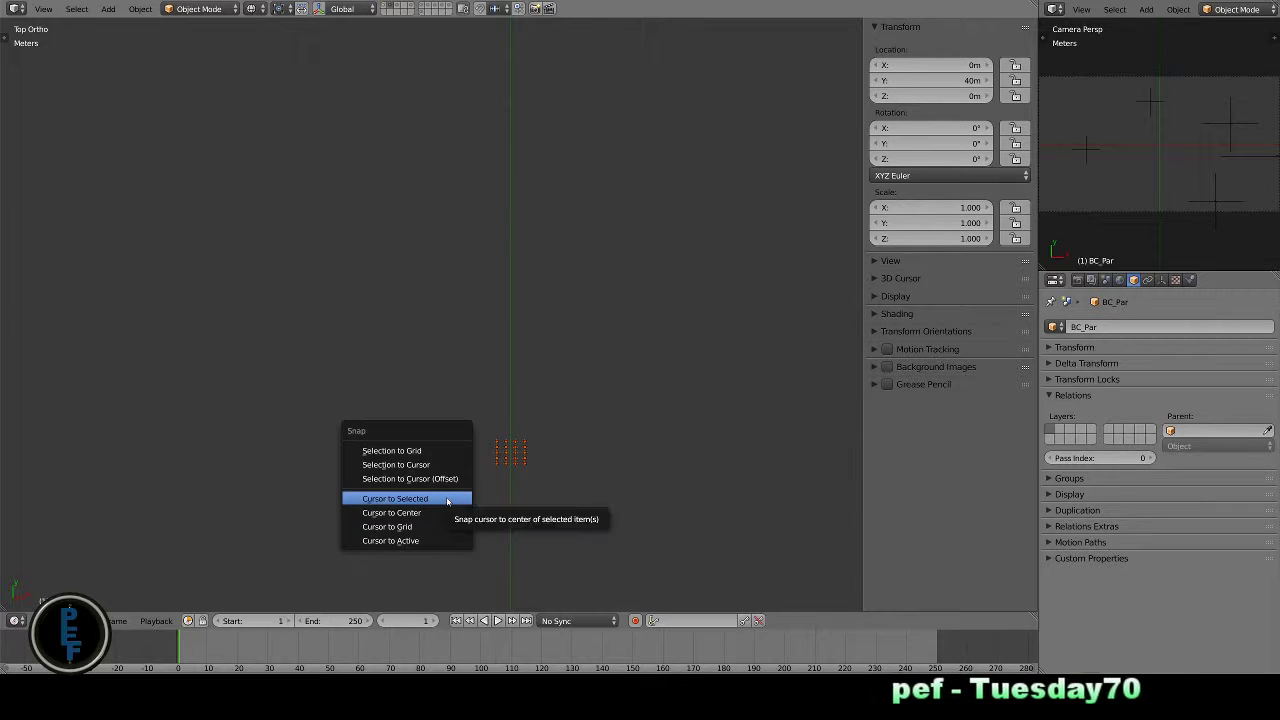
click(447, 492)
scroll(446, 503, up, 10)
scroll(456, 500, down, 3)
key(ctrl+z)
scroll(456, 500, down, 3)
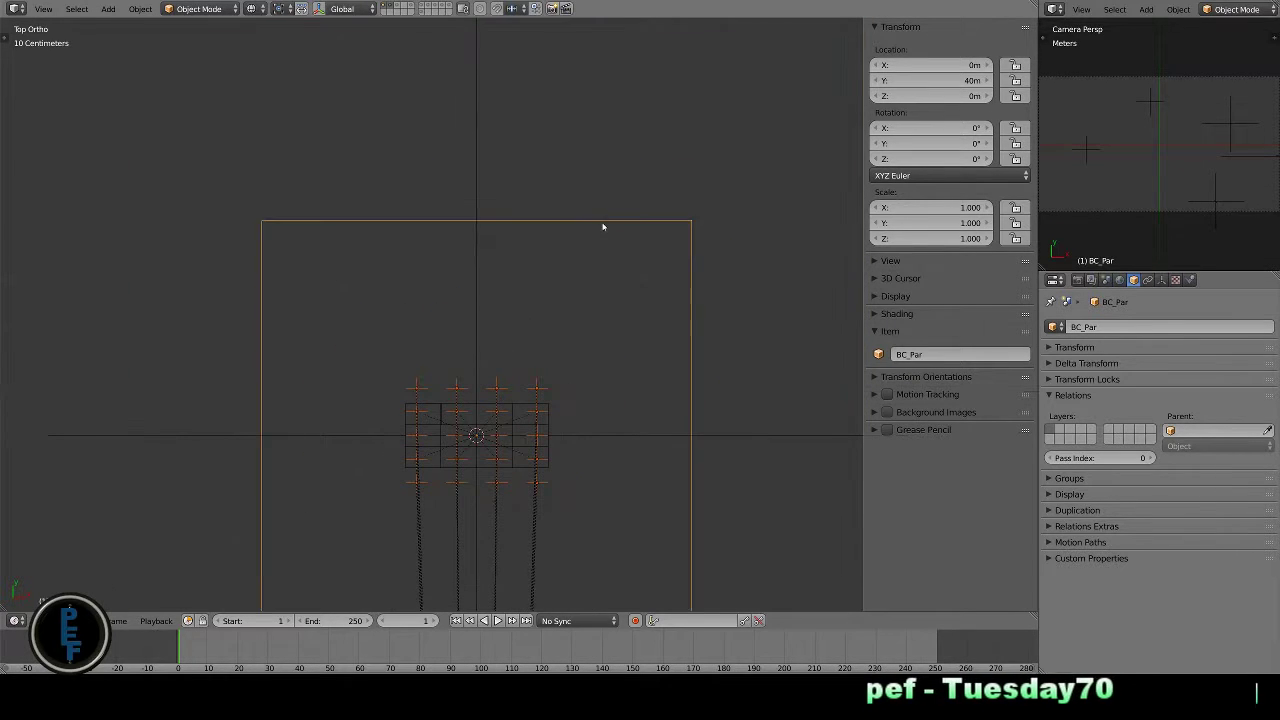
- Snap the 3D cursor to the selection and then to BS_Par, and select the row-2 column-4 empty
key(shift+s)
click(602, 227)
key(Delete)
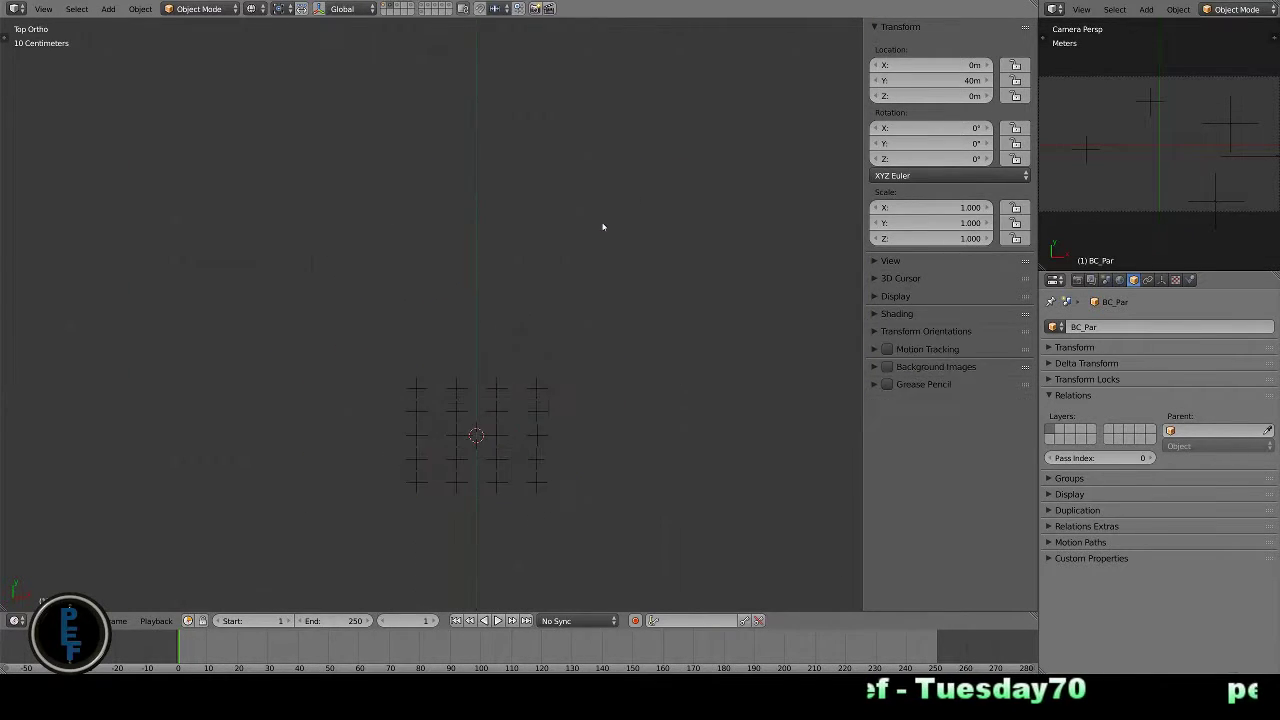
key(ctrl+z)
key(shift+s)
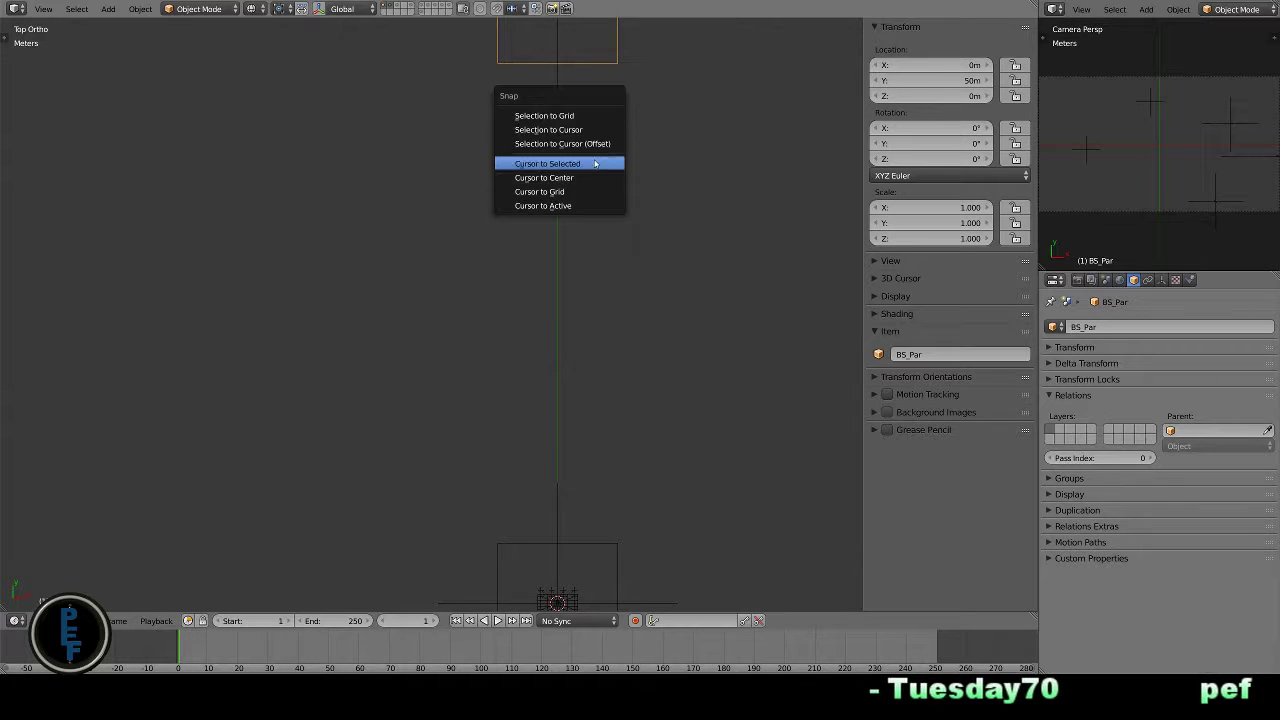
click(580, 163)
scroll(640, 391, up, 2)
right_click(600, 410)
- Rename the row-1 and row-2 BC_Par empties so their names end in _BC
scroll(591, 463, up, 2)
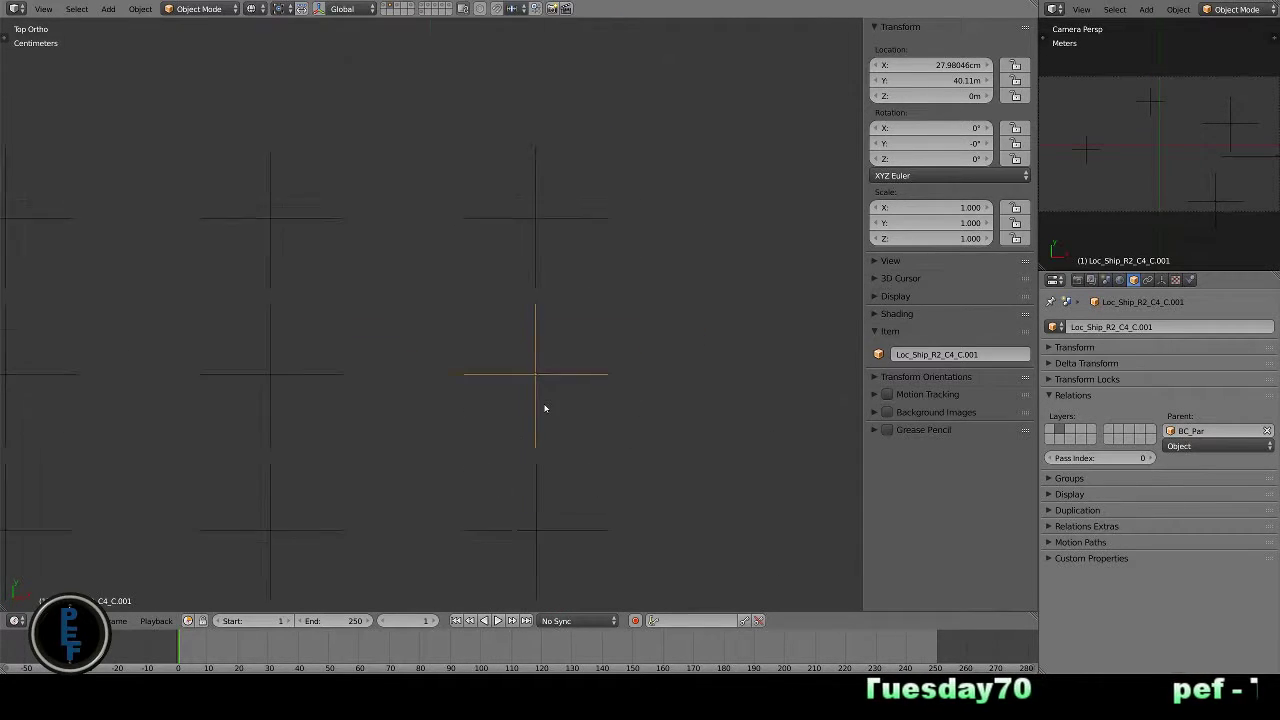
scroll(596, 329, up, 2)
right_click(410, 320)
scroll(410, 320, up, 3)
shift+middle_drag(500, 369, 606, 277)
double_click(961, 354)
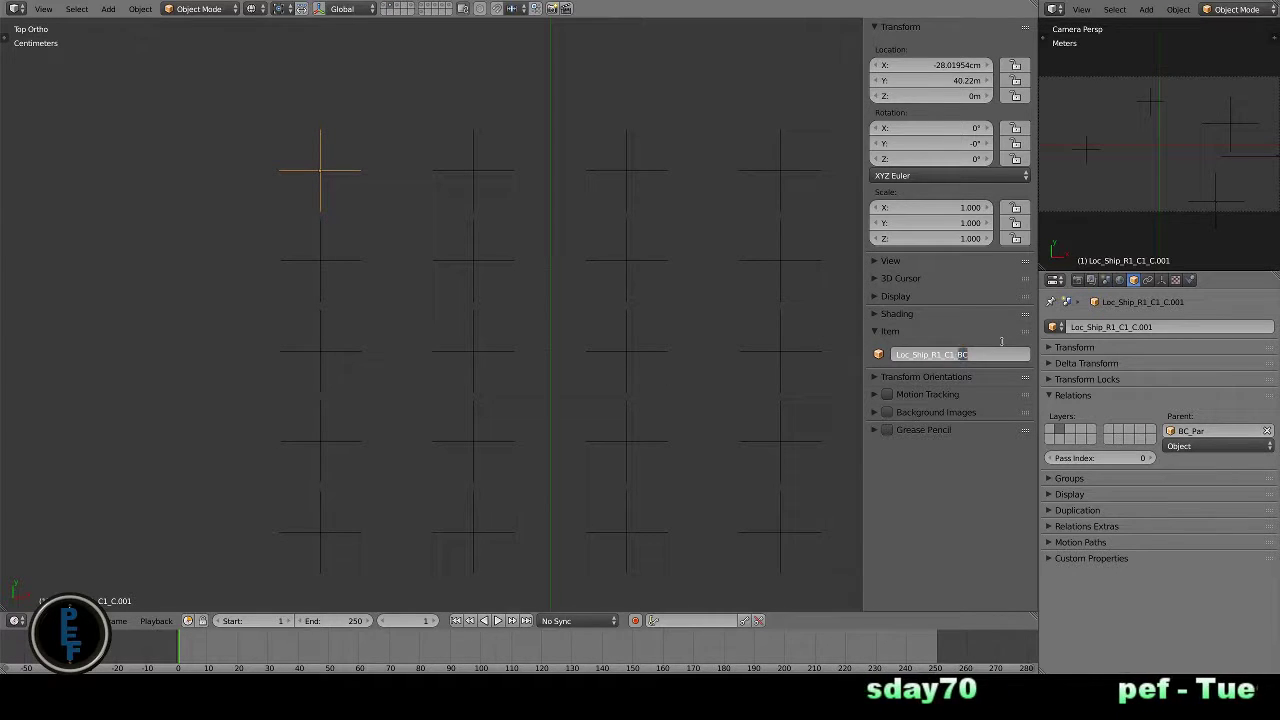
key(Escape)
right_click(473, 170)
right_click(626, 170)
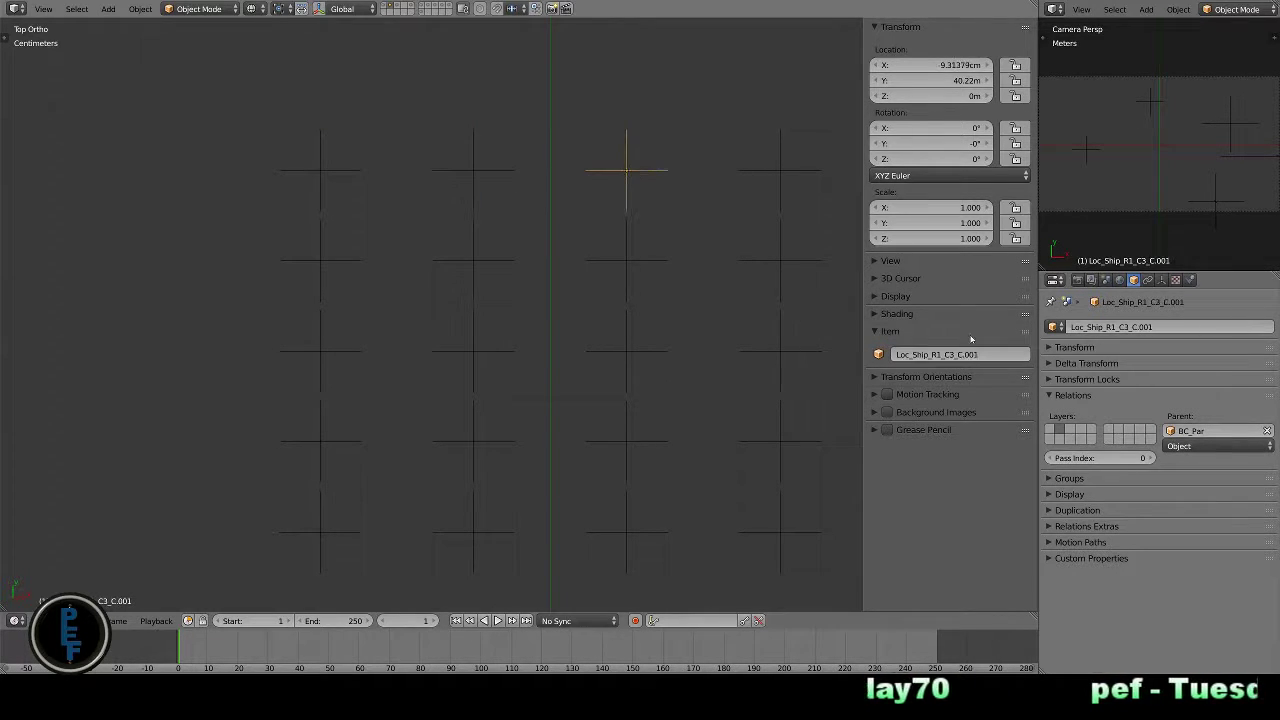
right_click(780, 170)
double_click(960, 354)
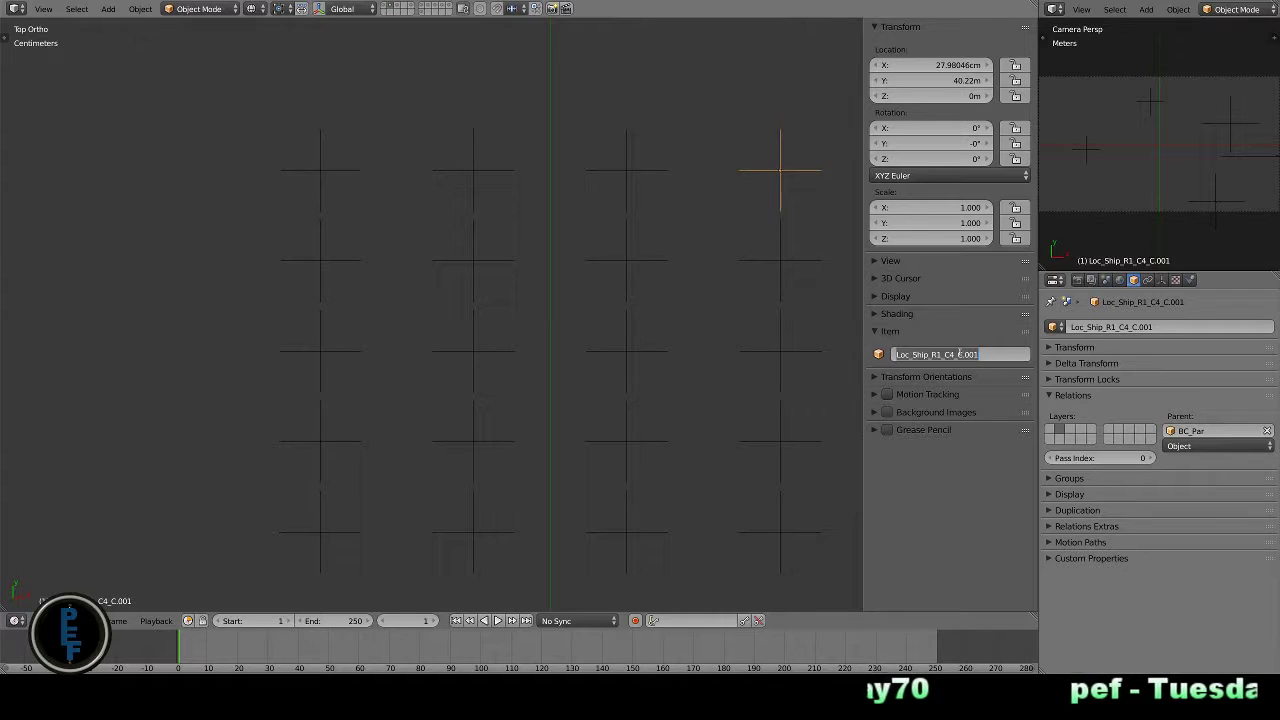
right_click(316, 259)
right_click(500, 279)
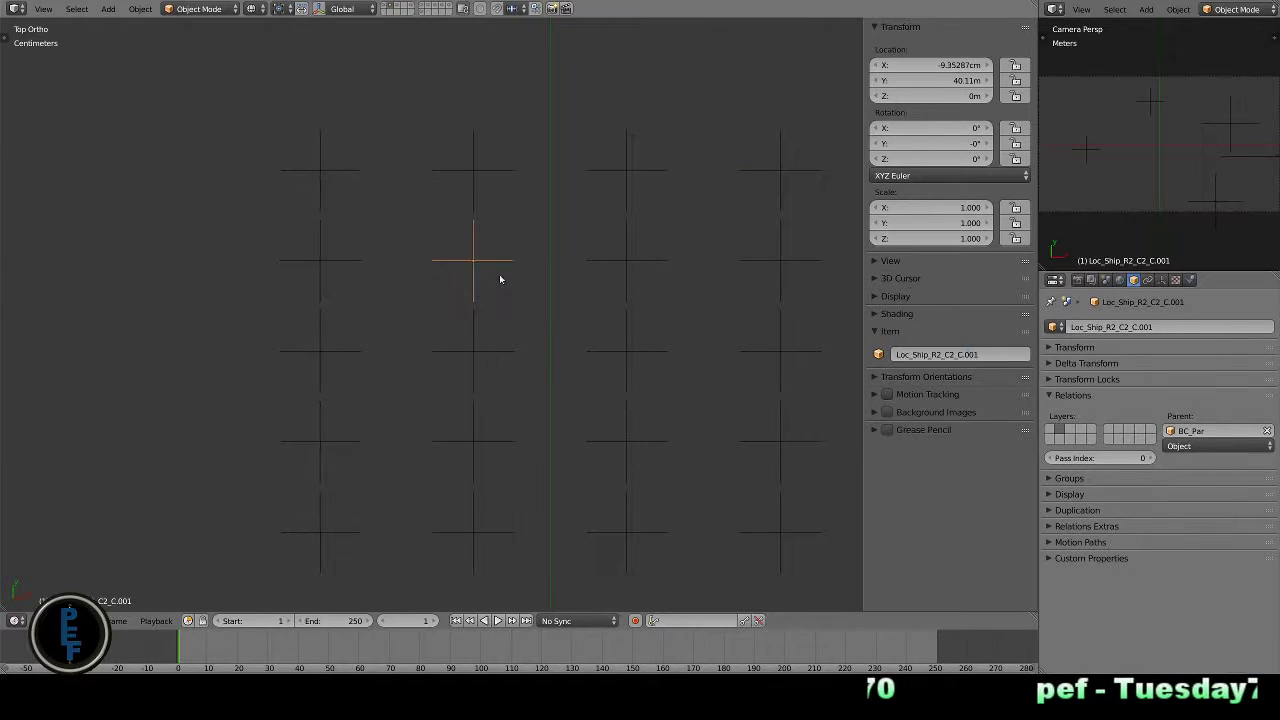
right_click(651, 280)
double_click(972, 354)
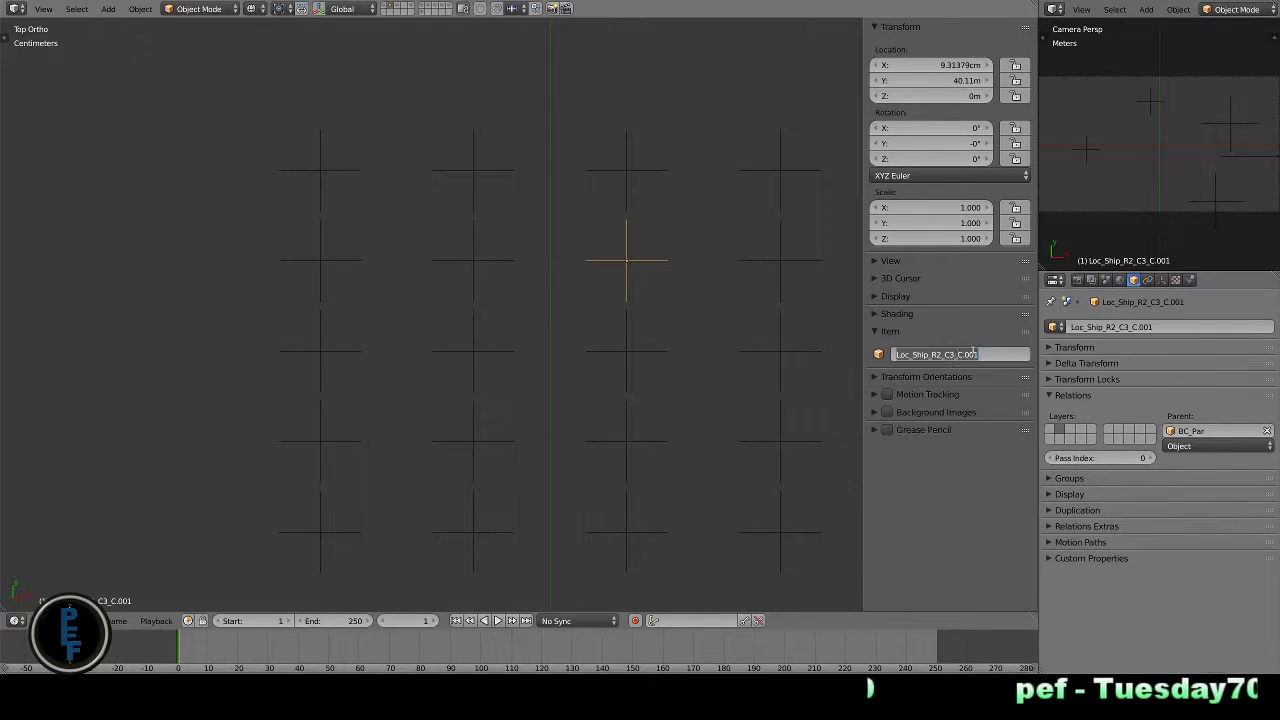
right_click(817, 311)
double_click(981, 354)
- Rename the row-3 to row-5 empties to end in _BC, through Loc_Ship_R5_C4_BC
right_click(340, 355)
double_click(960, 354)
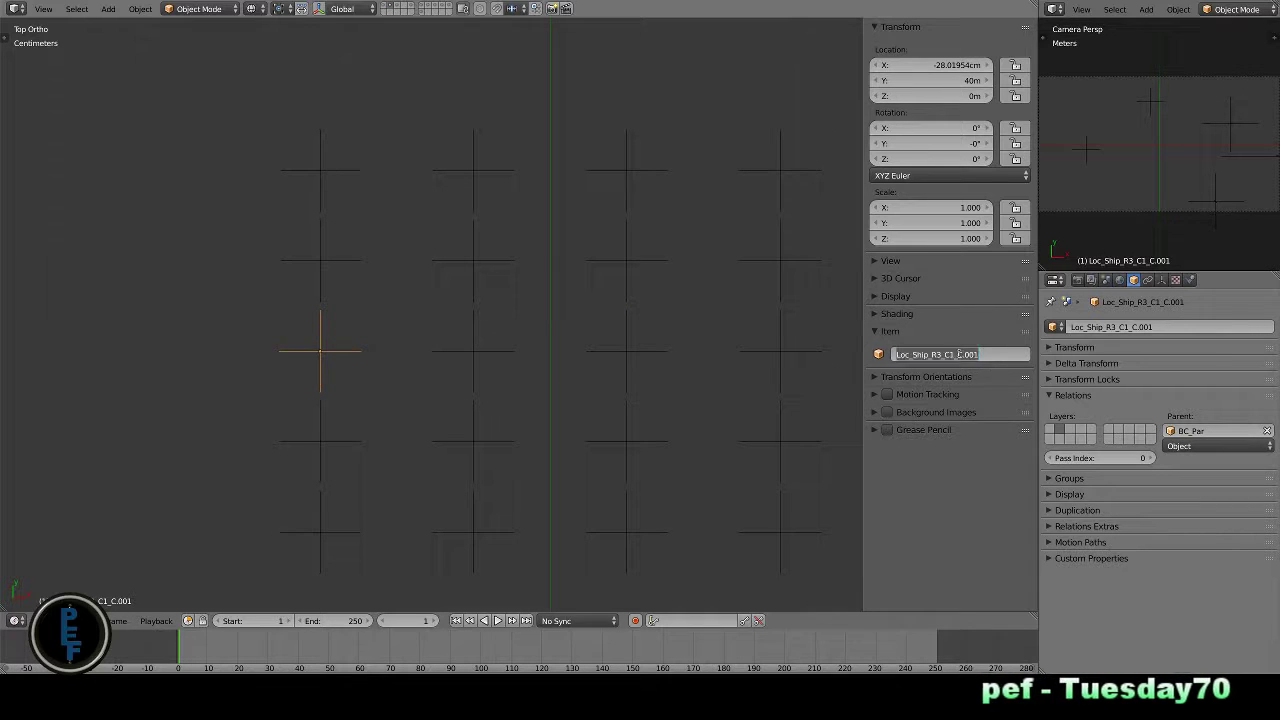
right_click(484, 358)
double_click(960, 354)
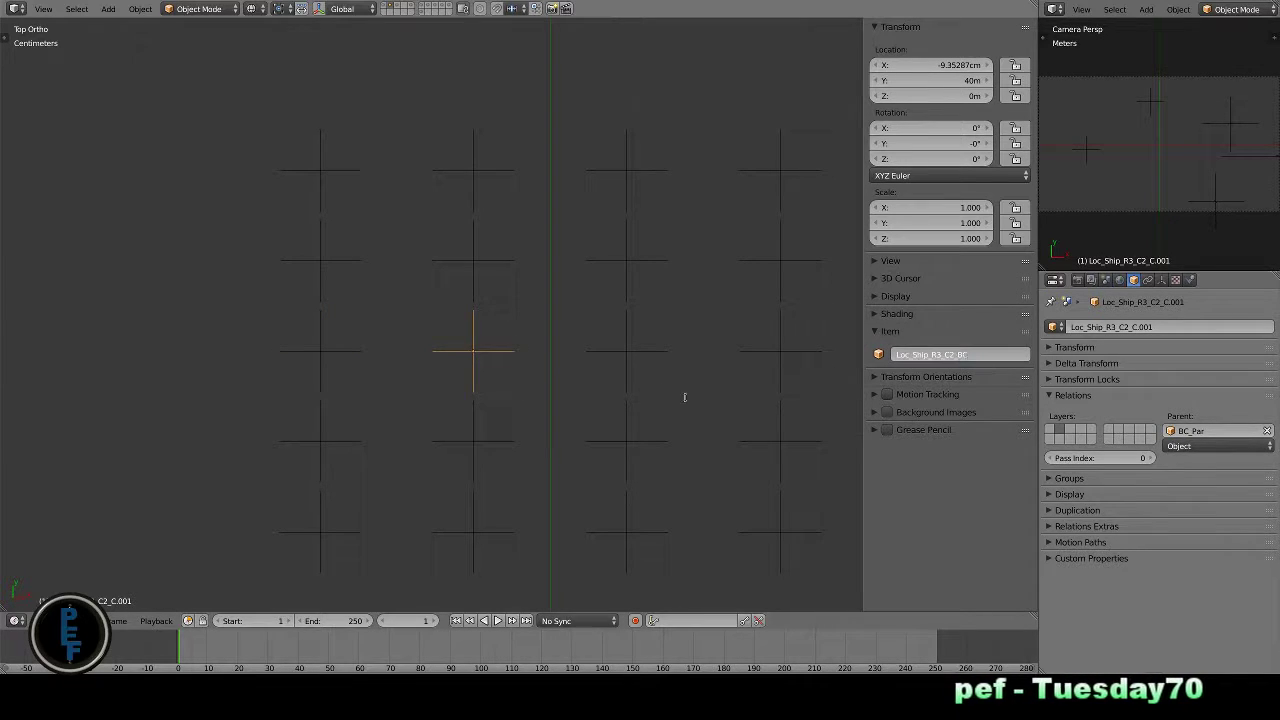
right_click(632, 356)
double_click(958, 354)
right_click(781, 356)
double_click(958, 355)
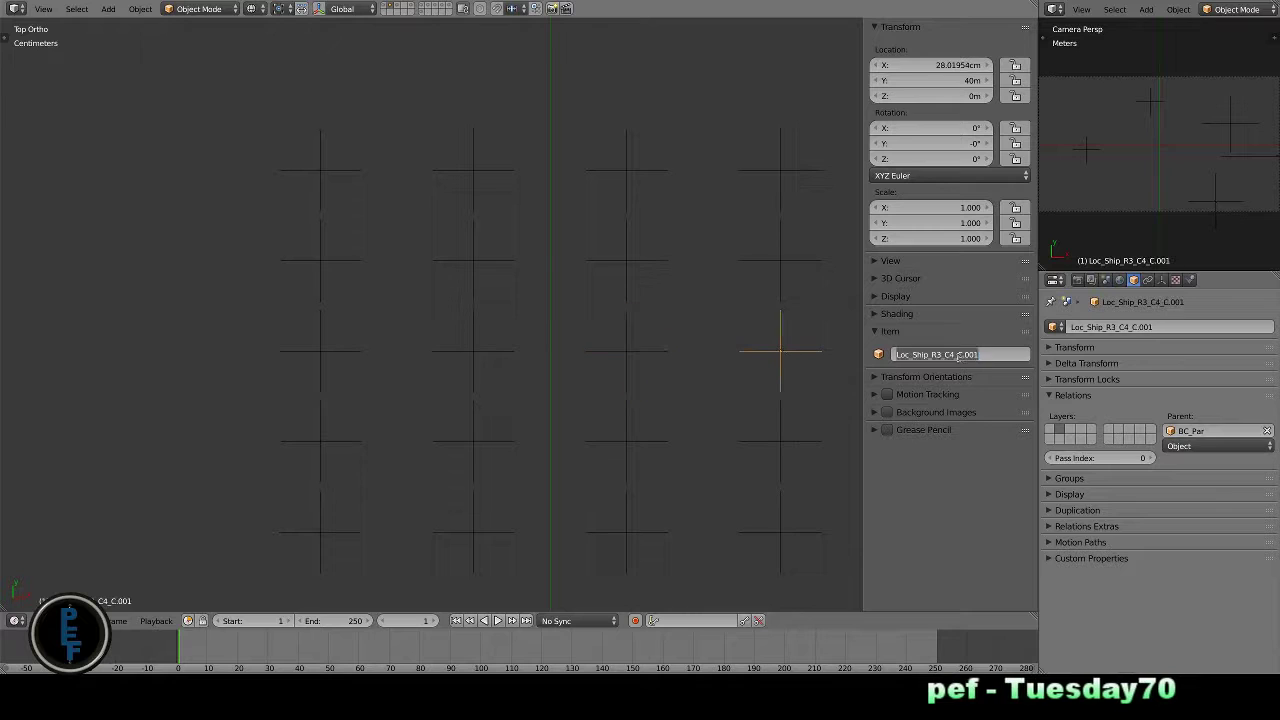
right_click(352, 449)
double_click(947, 354)
right_click(492, 443)
double_click(962, 354)
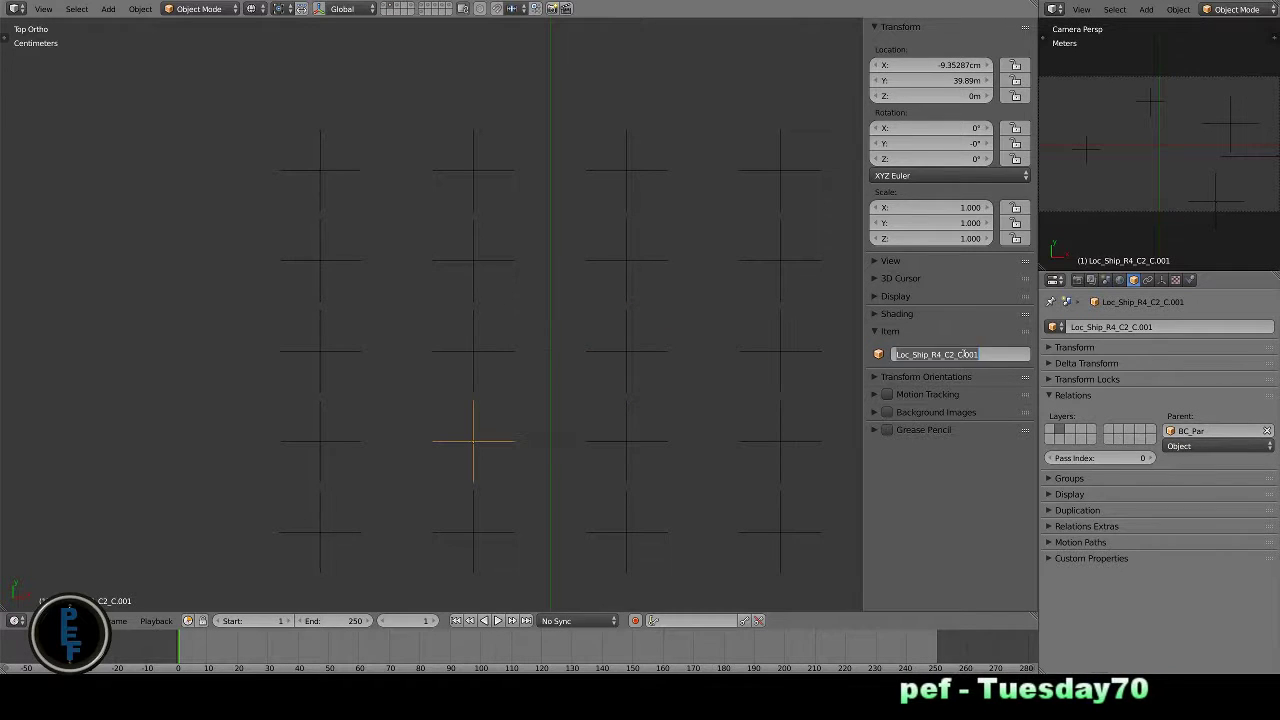
right_click(600, 470)
double_click(958, 354)
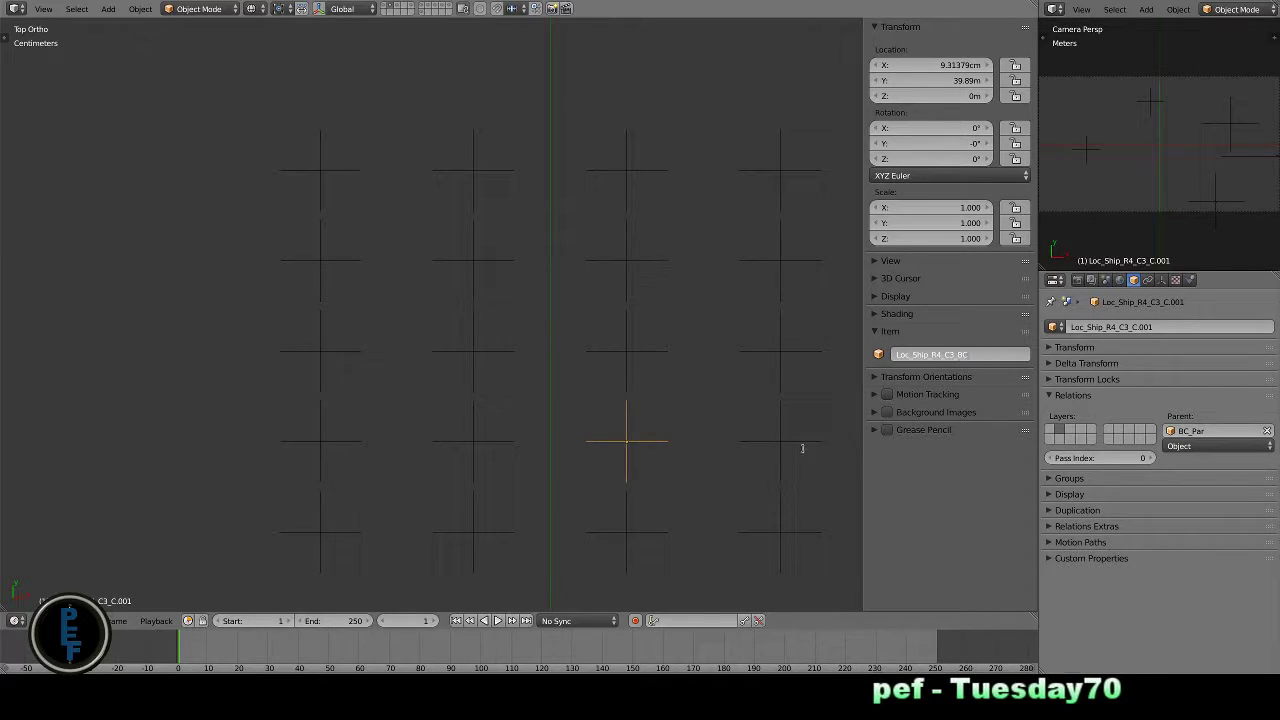
right_click(802, 448)
right_click(320, 532)
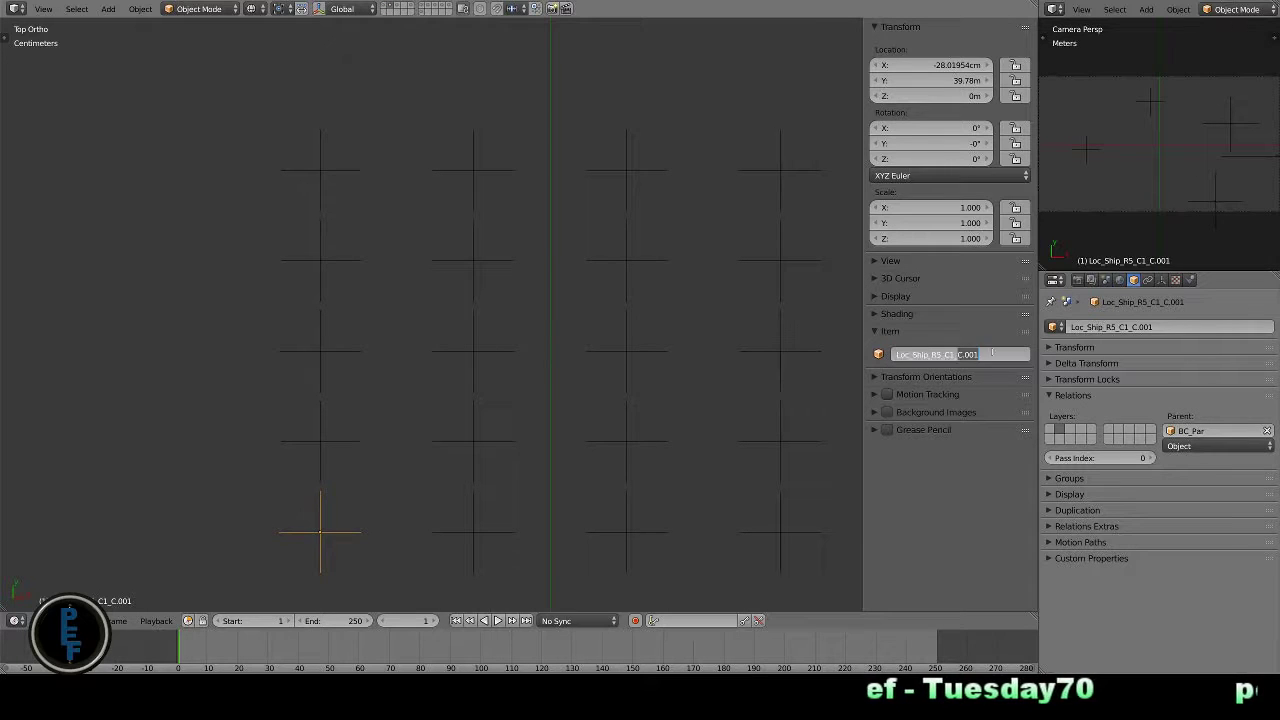
right_click(478, 530)
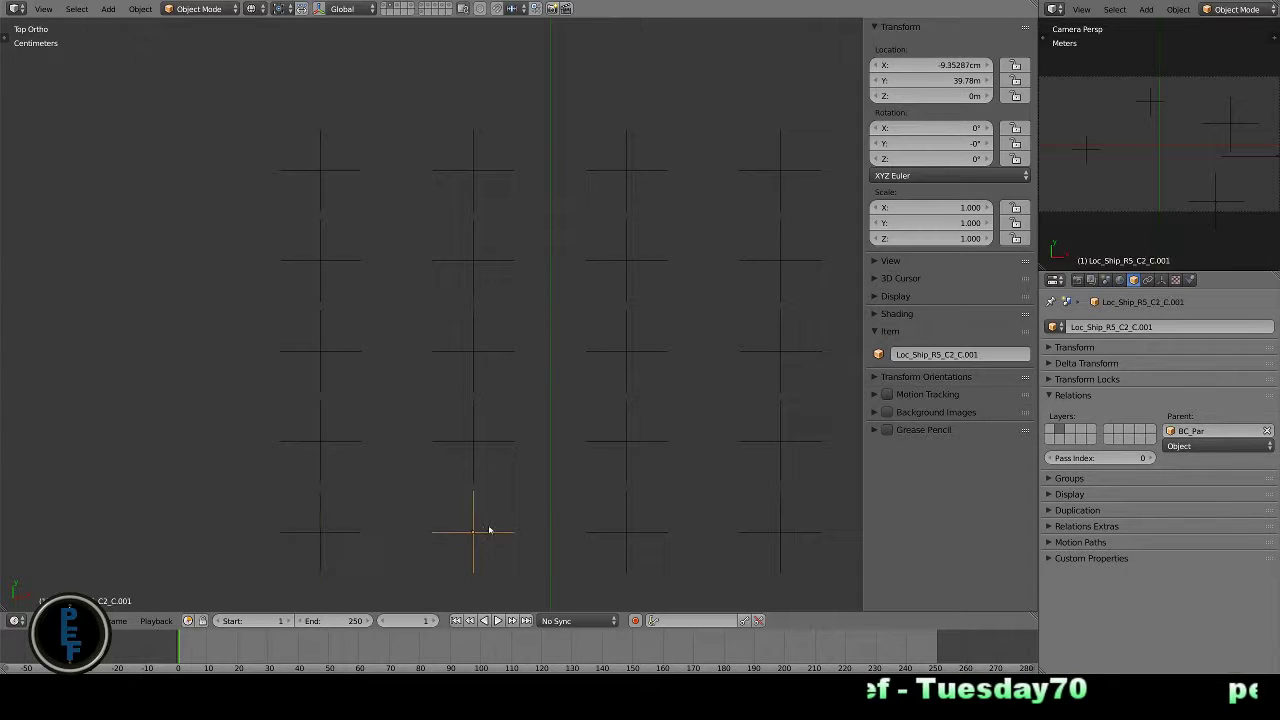
right_click(689, 529)
right_click(729, 532)
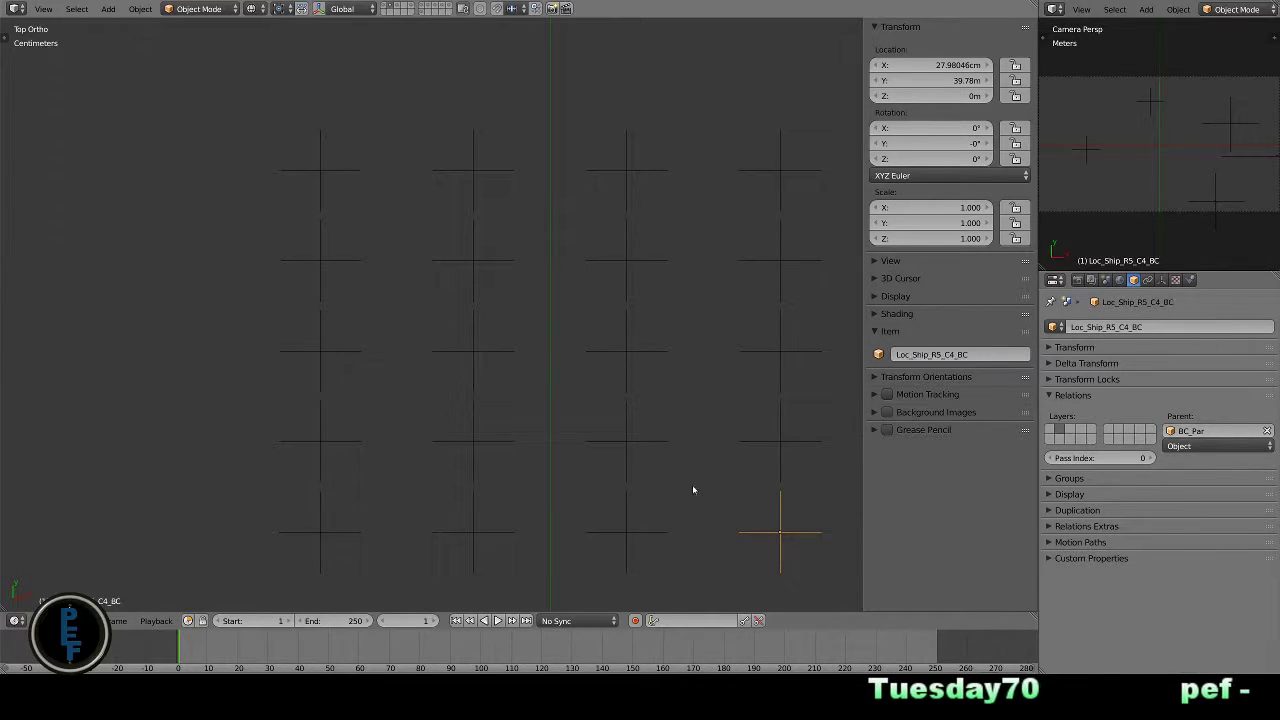
- Copy the whole grid, snap the copy up to Y 49.78 m, and parent it to BS_Par
scroll(693, 490, down, 5)
key(a)
key(shift+s)
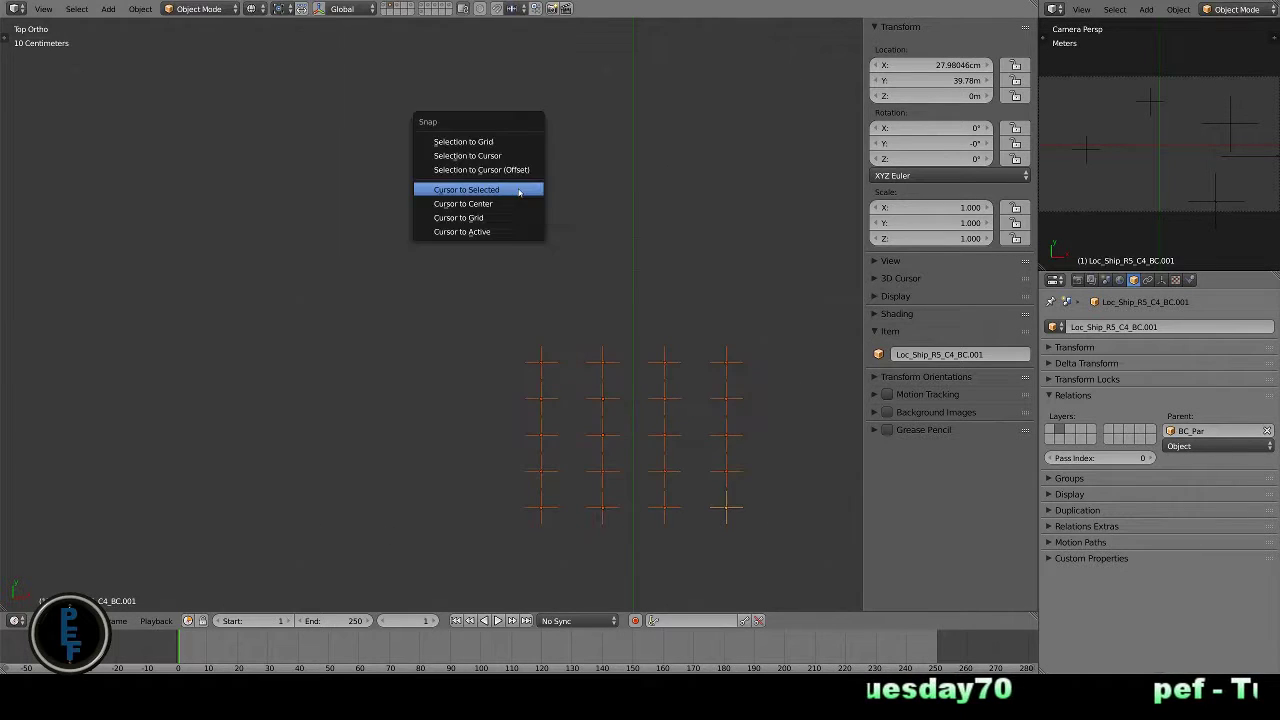
click(518, 169)
scroll(520, 194, down, 5)
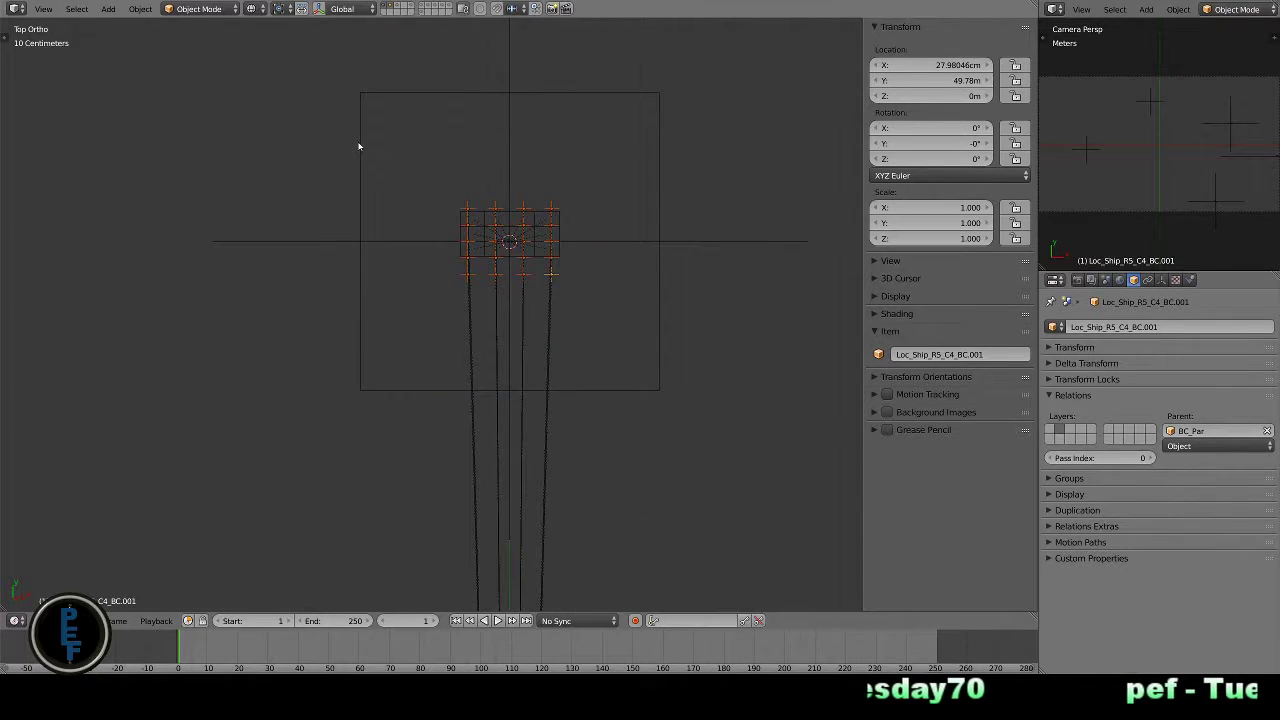
shift+right_click(359, 147)
key(ctrl+p)
click(360, 143)
- Rename the row-1 and row-2 empties to end in _BS, starting with Loc_Ship_R1_C1_BS
scroll(500, 220, up, 10)
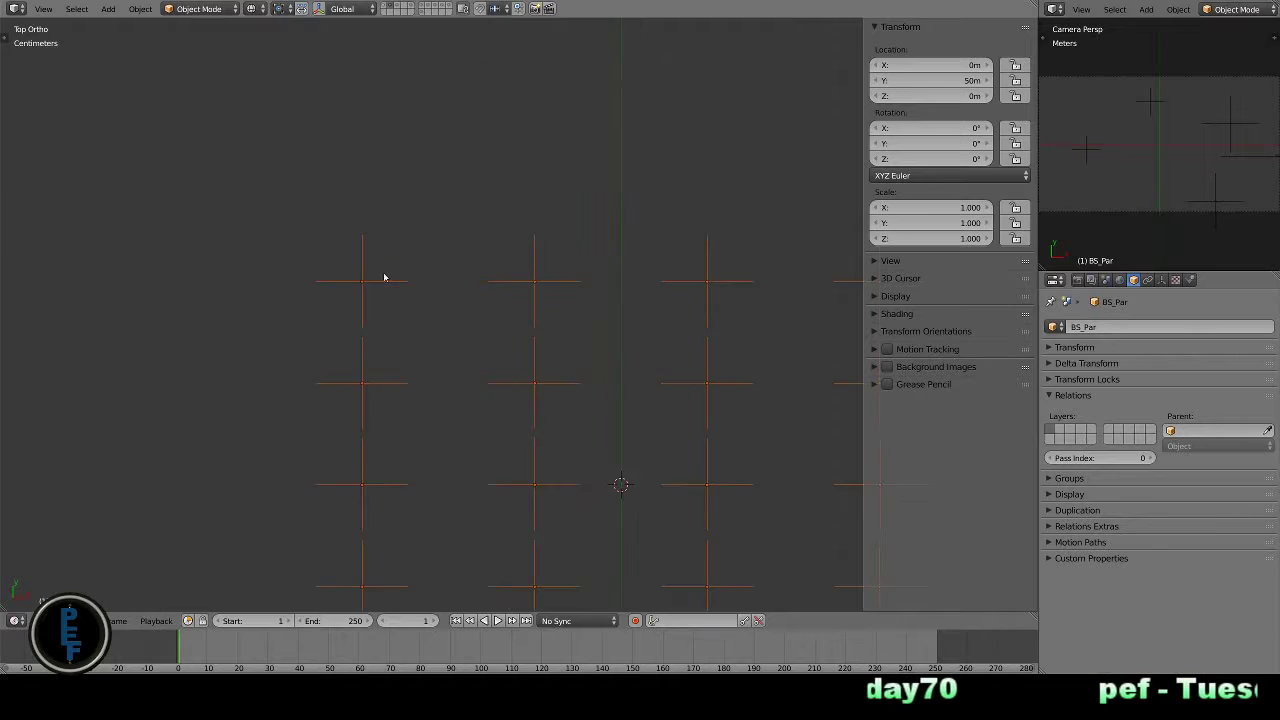
right_click(362, 280)
click(1005, 355)
text(Loc_Ship_R1_C1_BS)
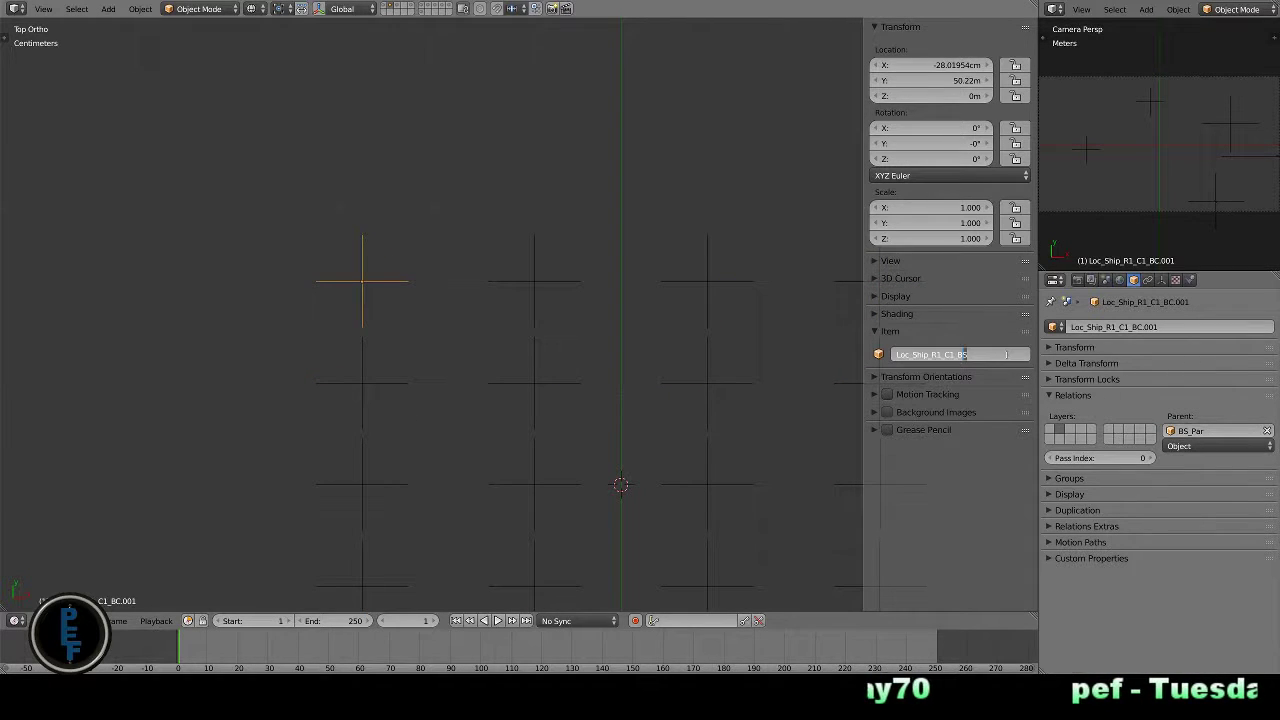
key(Return)
right_click(534, 280)
shift+middle_drag(646, 409, 444, 333)
click(950, 354)
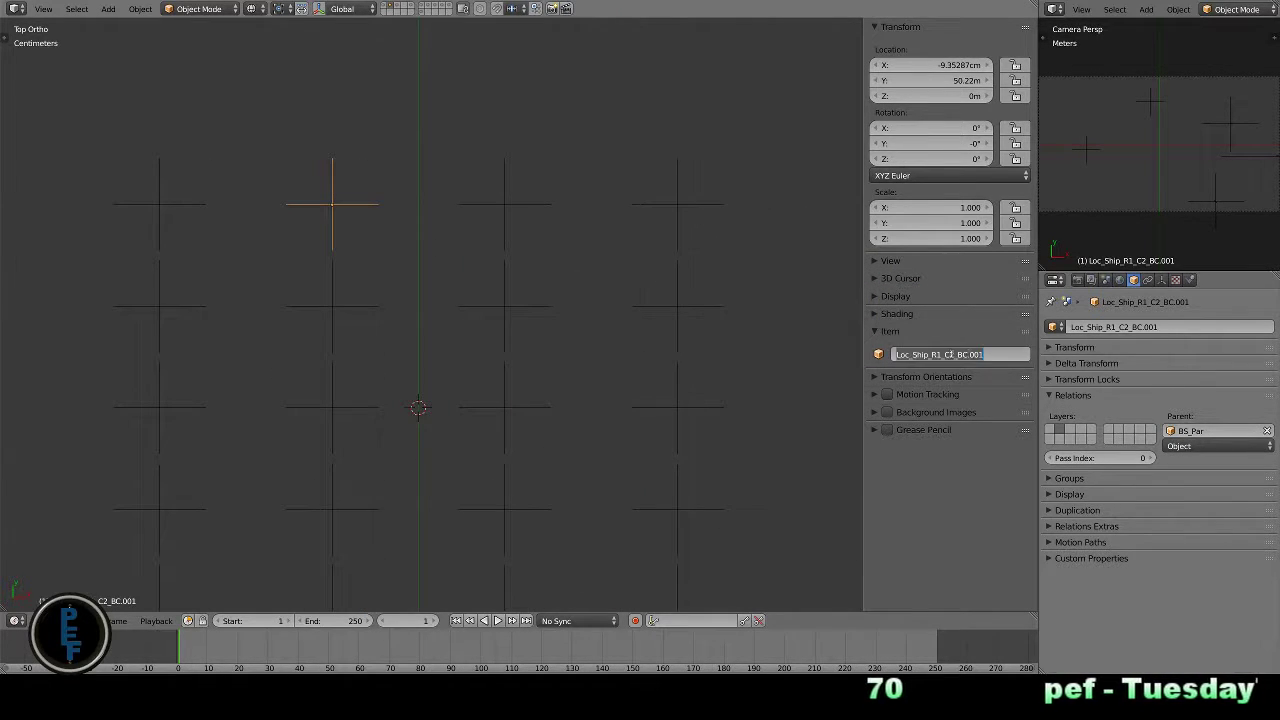
text(S)
key(Return)
right_click(504, 230)
click(950, 354)
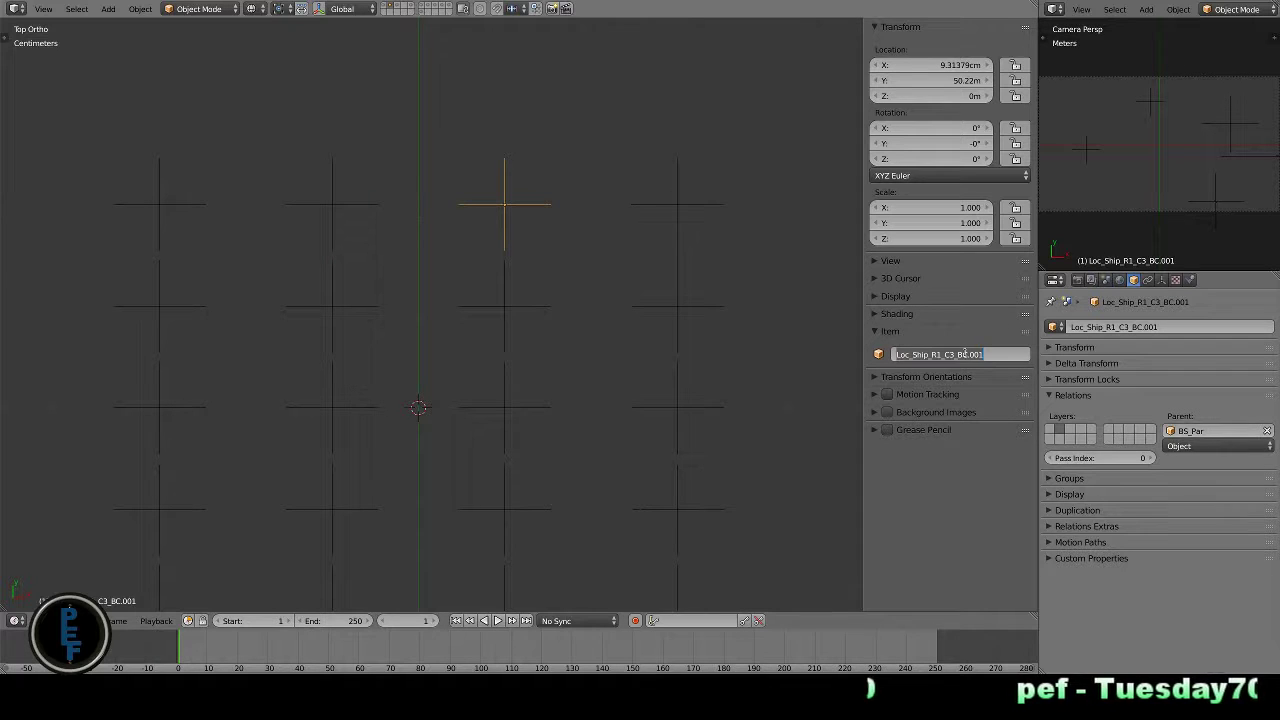
text(S)
key(Return)
right_click(677, 230)
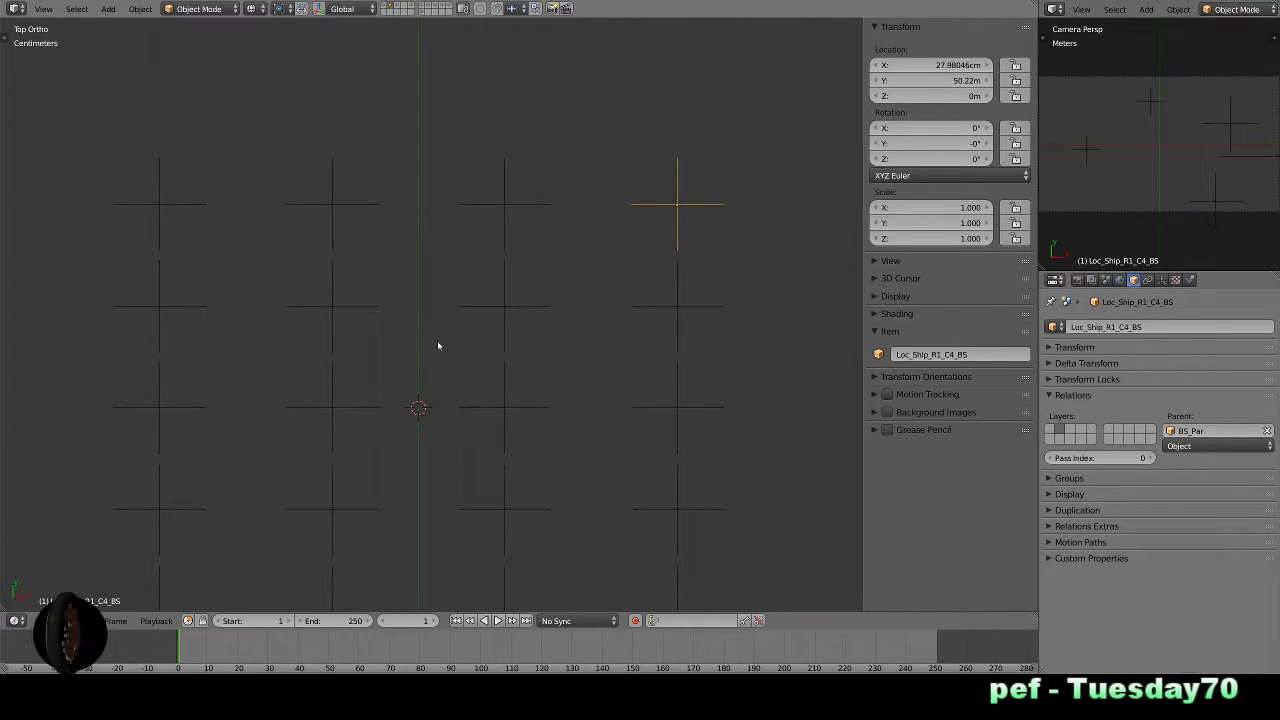
right_click(159, 306)
double_click(962, 354)
right_click(332, 306)
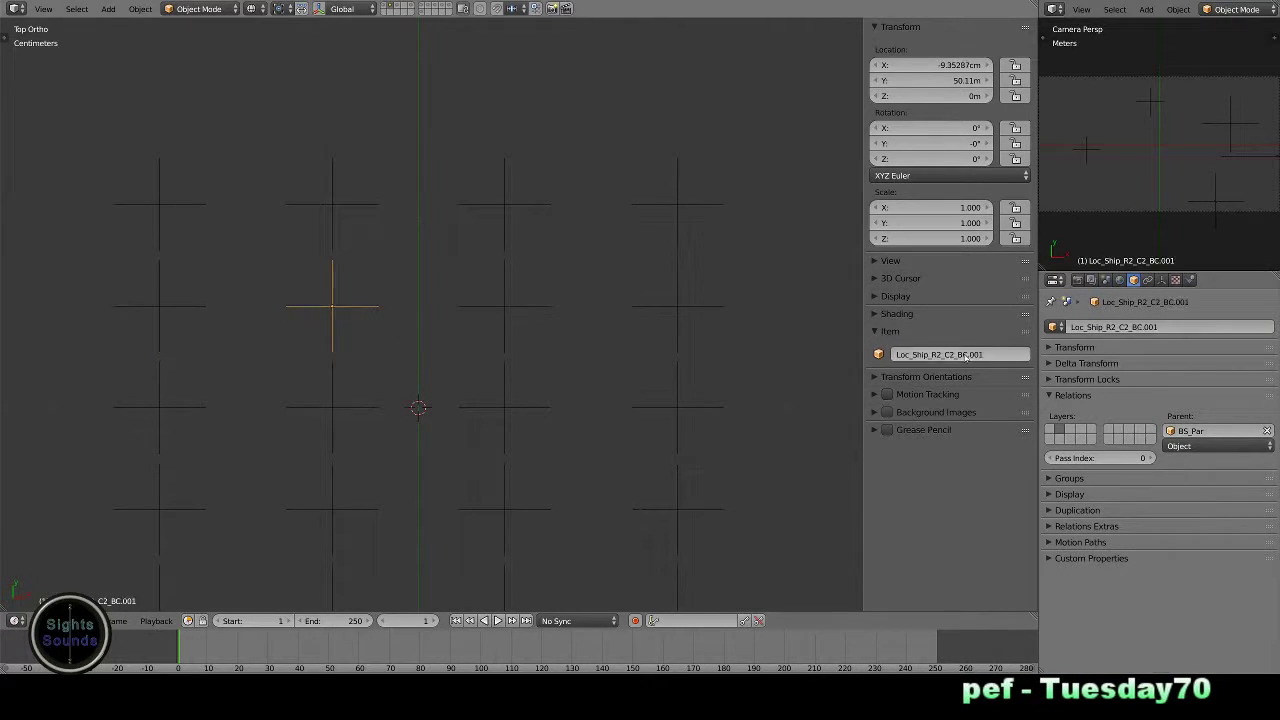
right_click(504, 306)
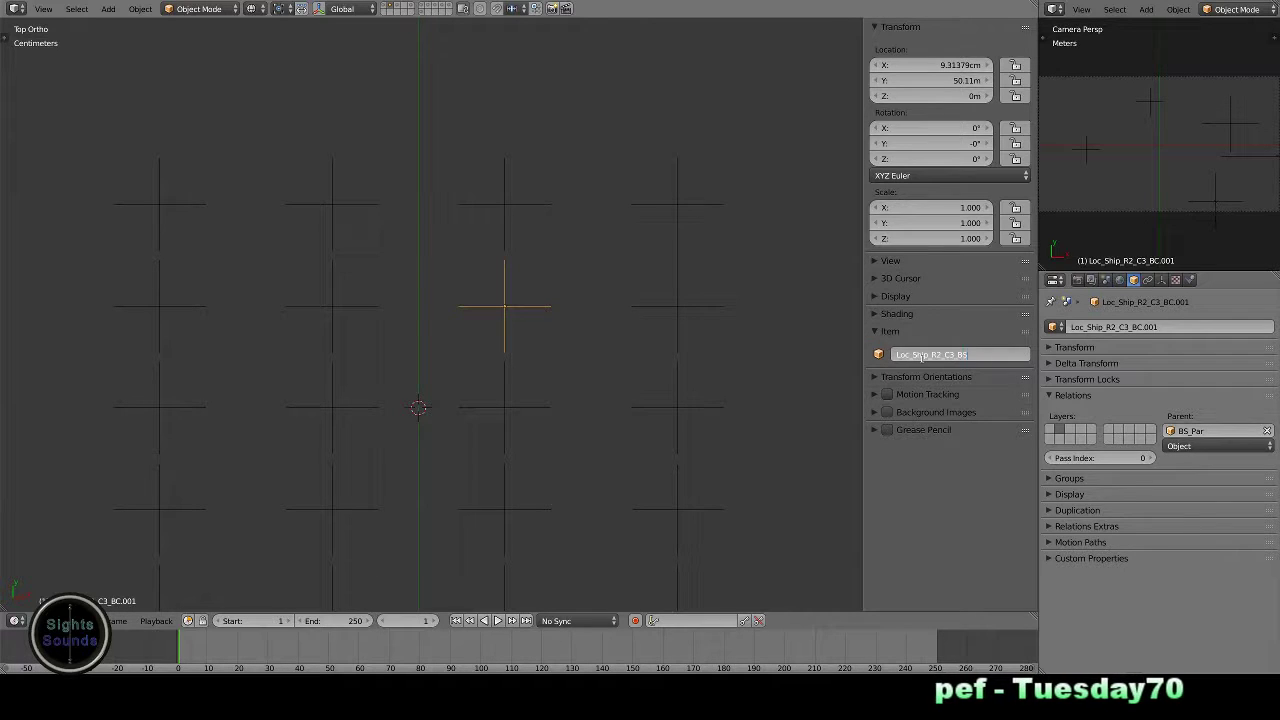
right_click(701, 310)
- Rename the row-3 and row-4 empties with the _BS suffix
right_click(160, 406)
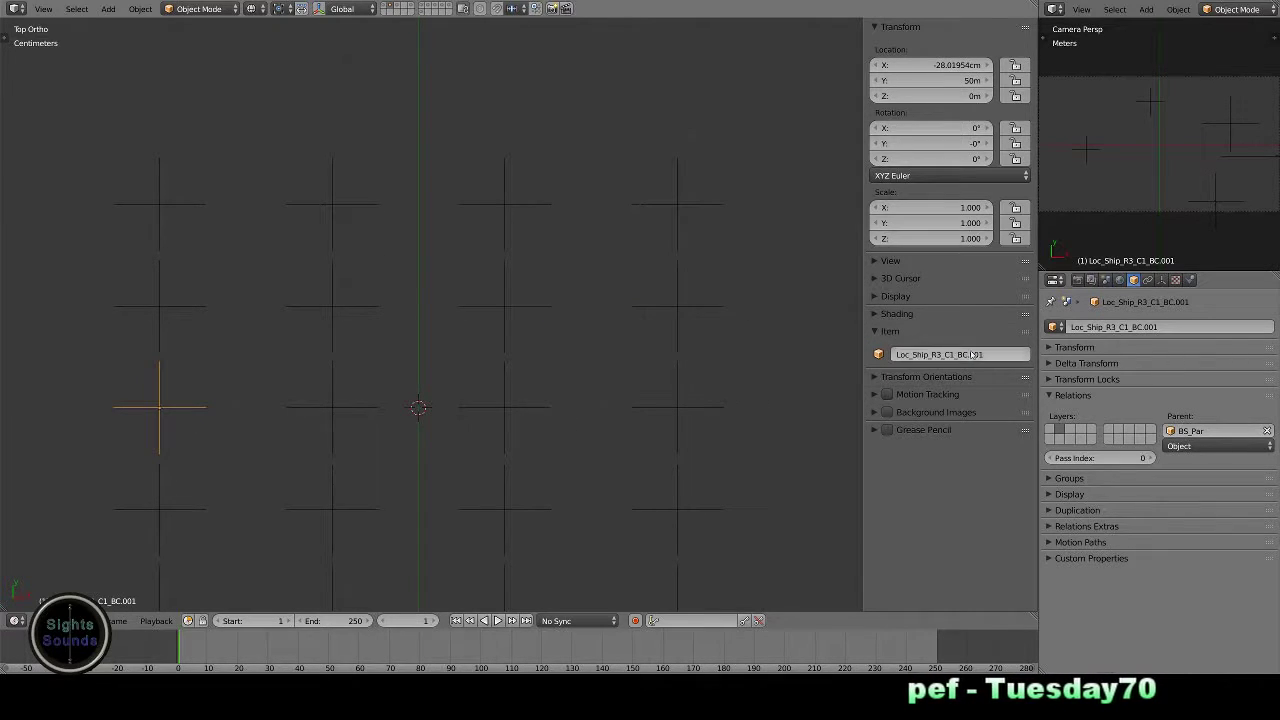
right_click(332, 406)
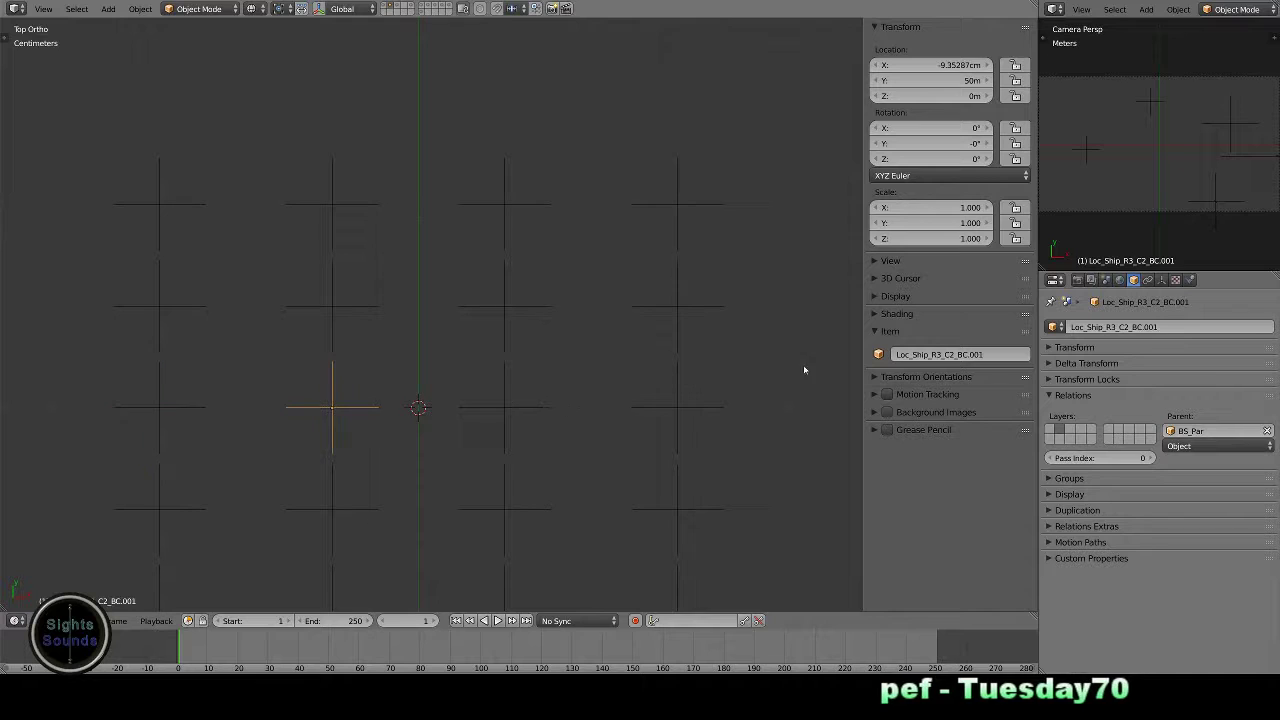
right_click(533, 416)
double_click(965, 354)
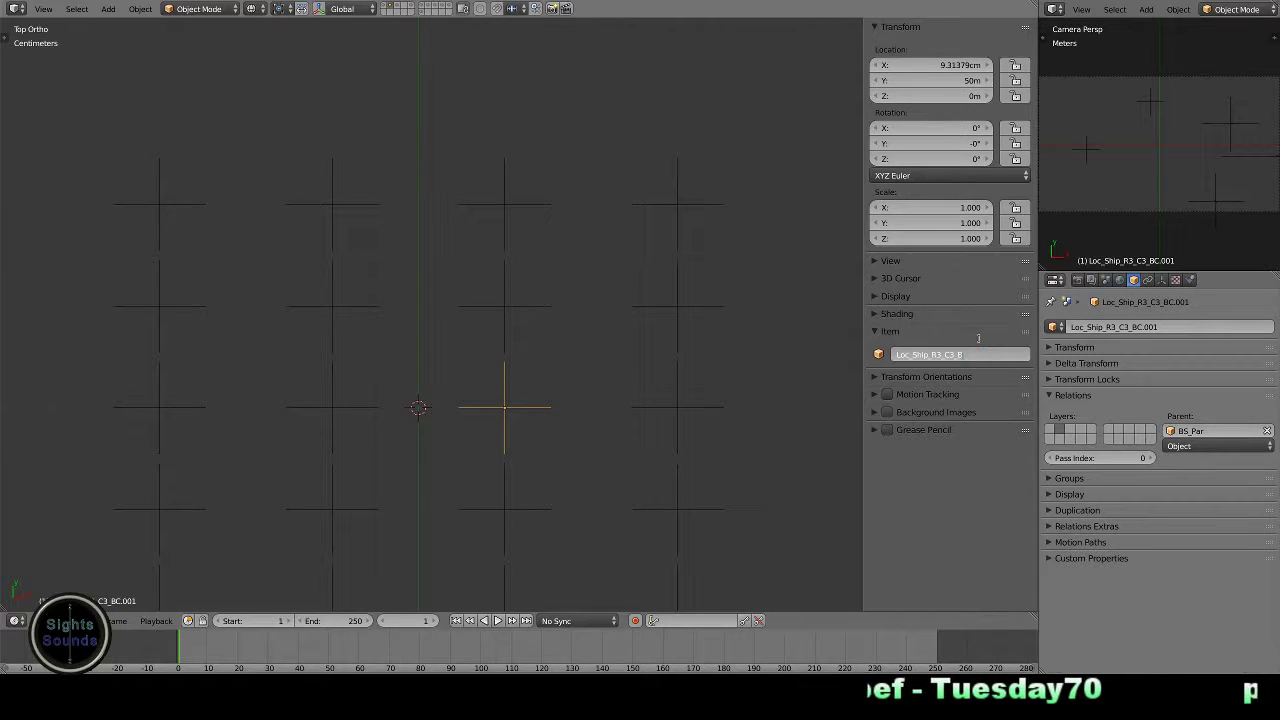
right_click(690, 405)
double_click(989, 354)
right_click(210, 514)
shift+middle_drag(210, 514, 334, 266)
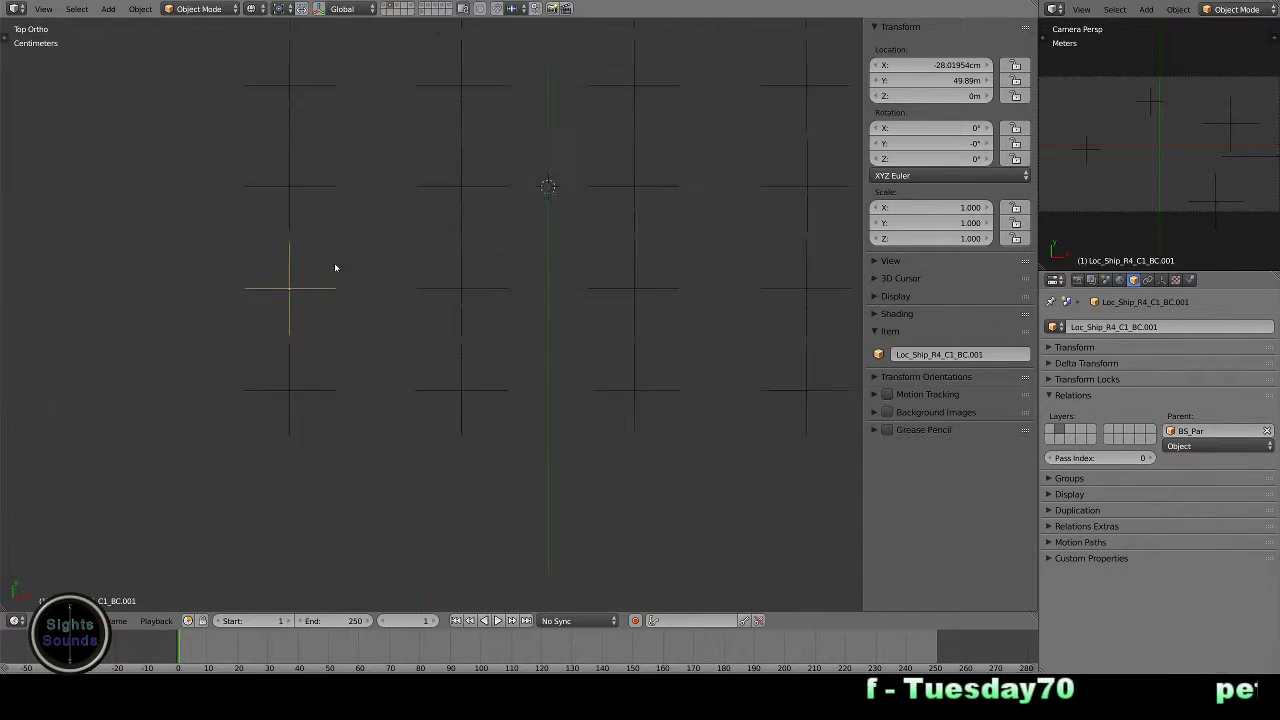
double_click(978, 354)
text(S)
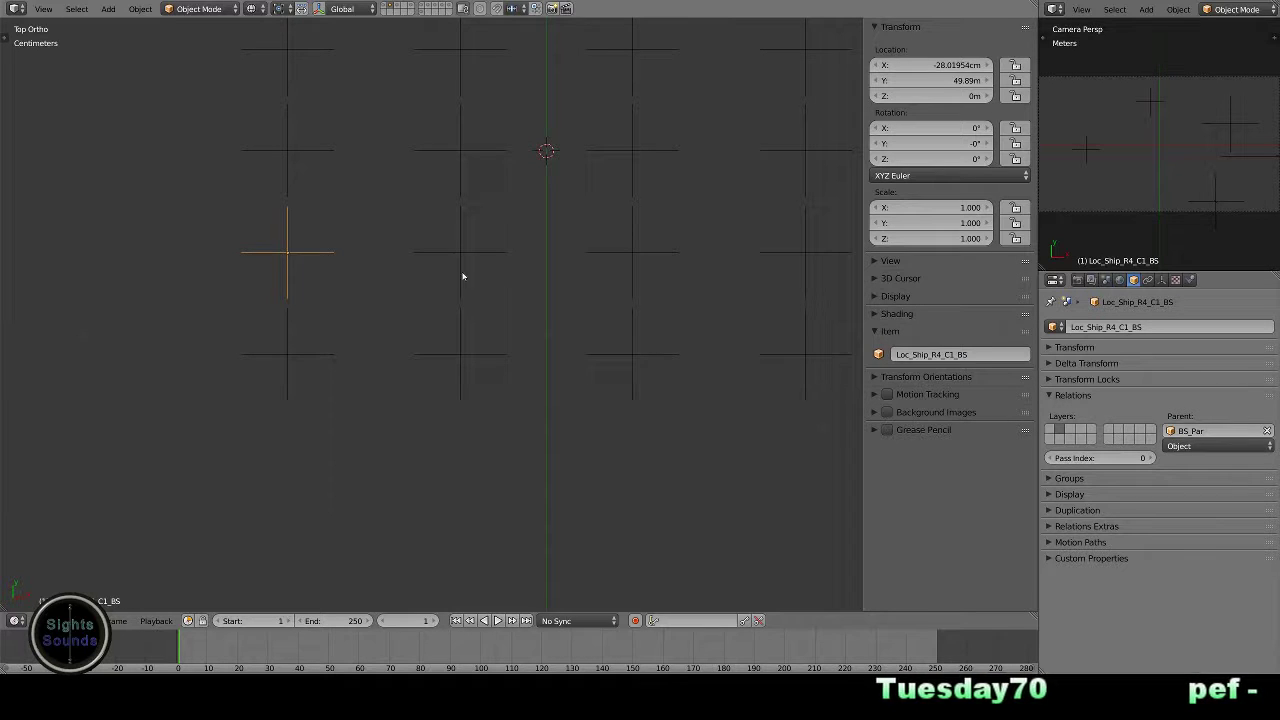
right_click(463, 276)
double_click(960, 354)
right_click(632, 255)
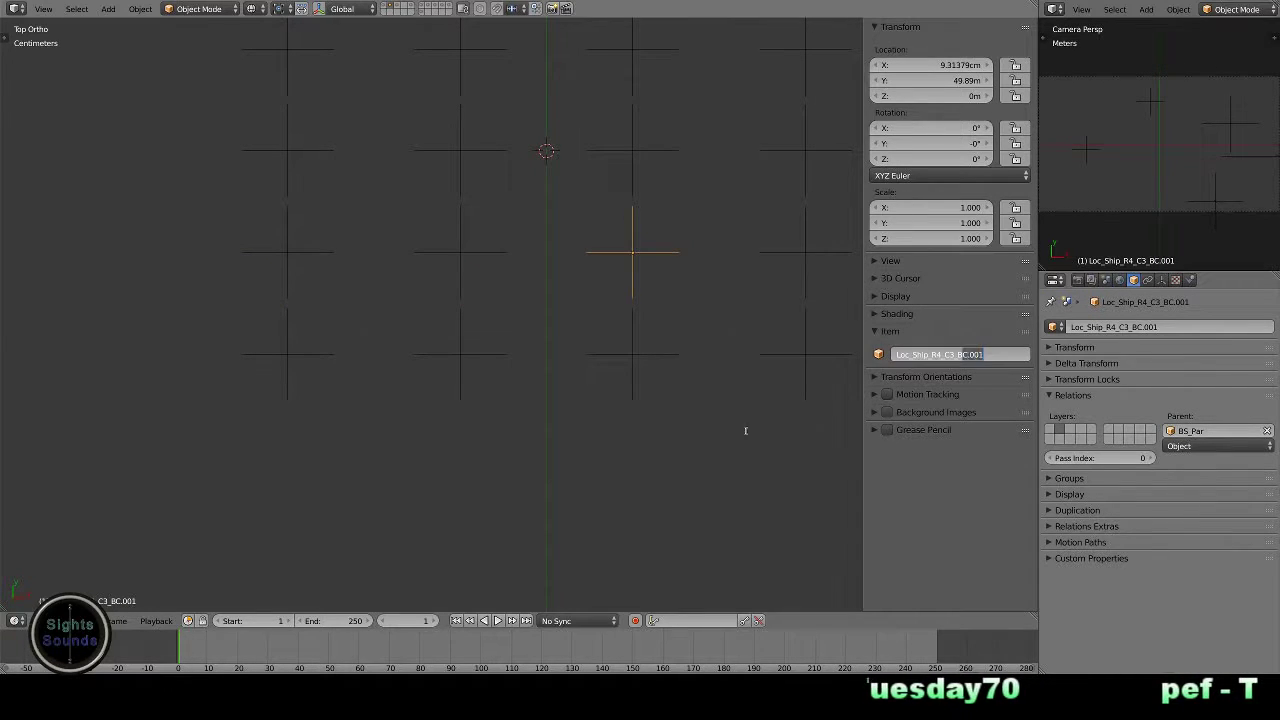
right_click(805, 258)
- Rename the row-5 empties to end in _BS, then select everything and frame all objects
scroll(570, 426, down, 1)
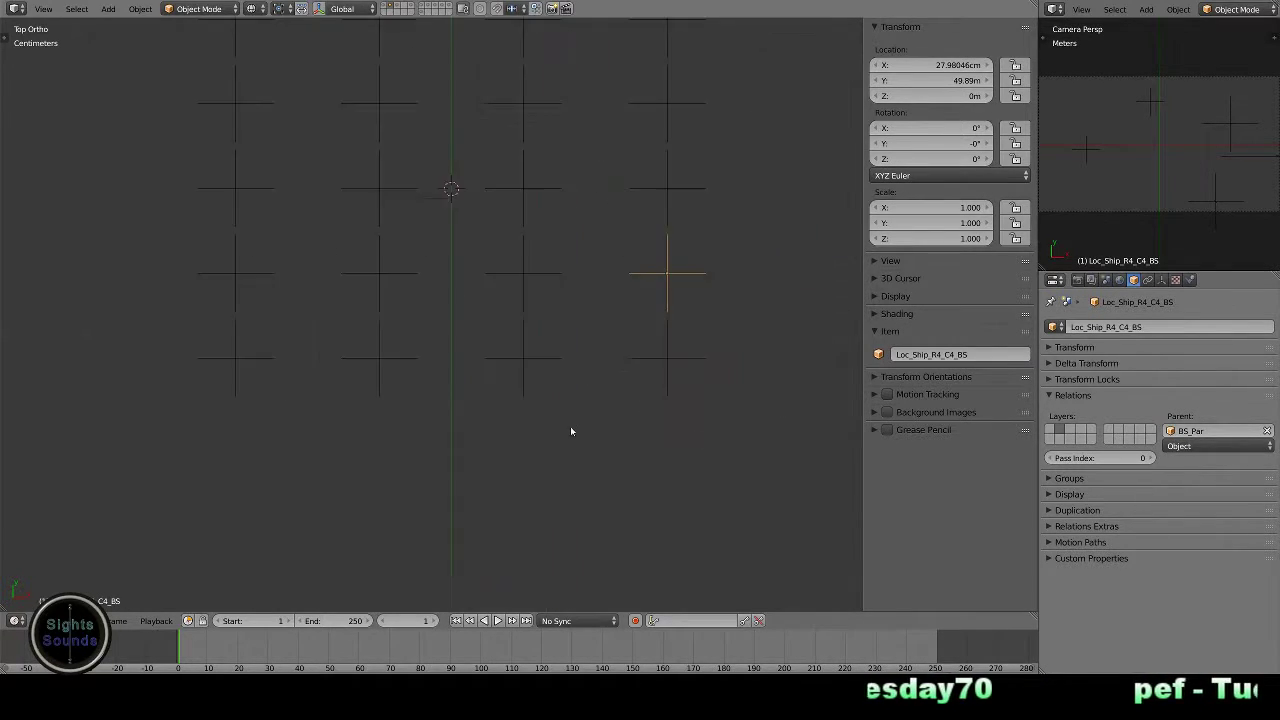
right_click(234, 351)
right_click(377, 358)
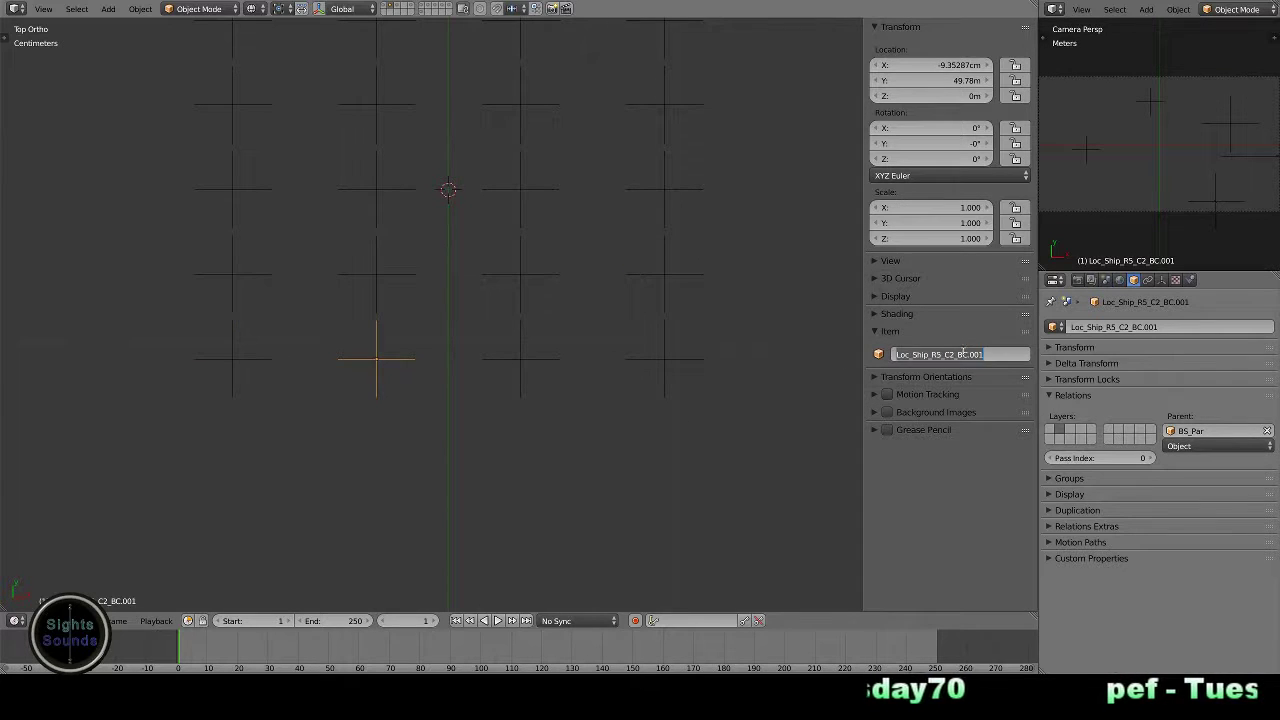
right_click(548, 362)
right_click(664, 358)
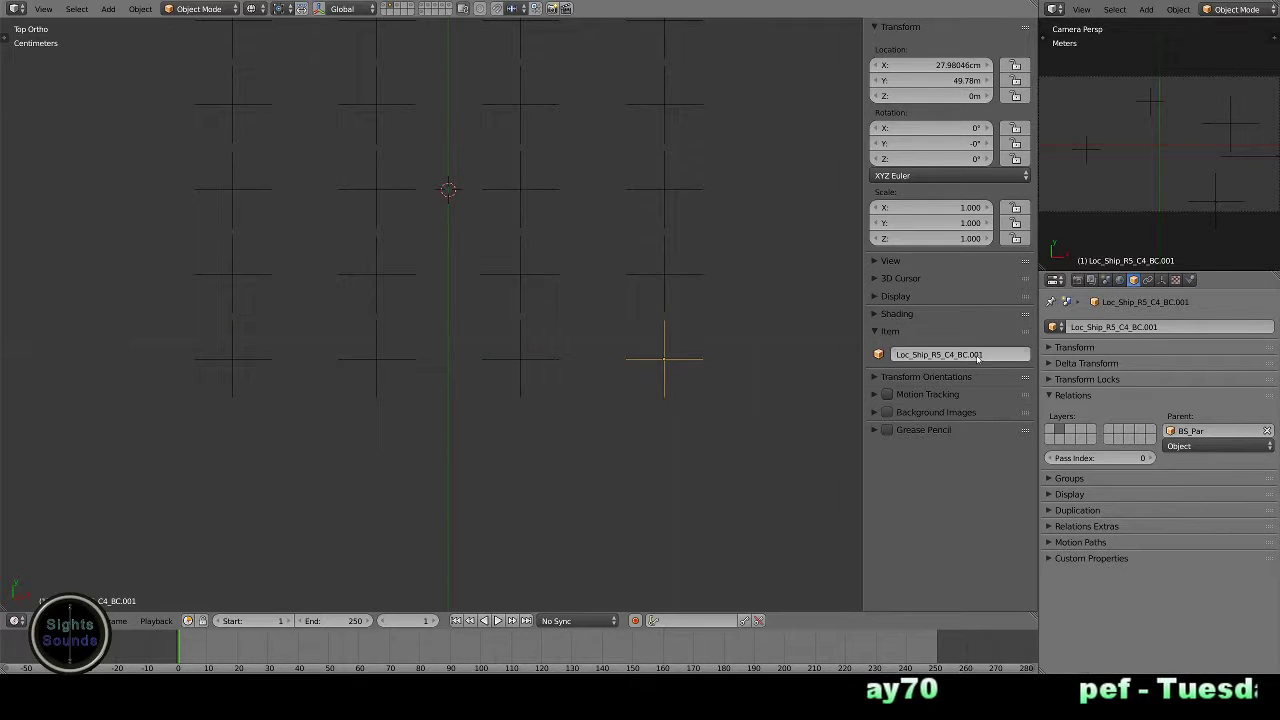
scroll(657, 484, down, 5)
key(a)
key(Home)
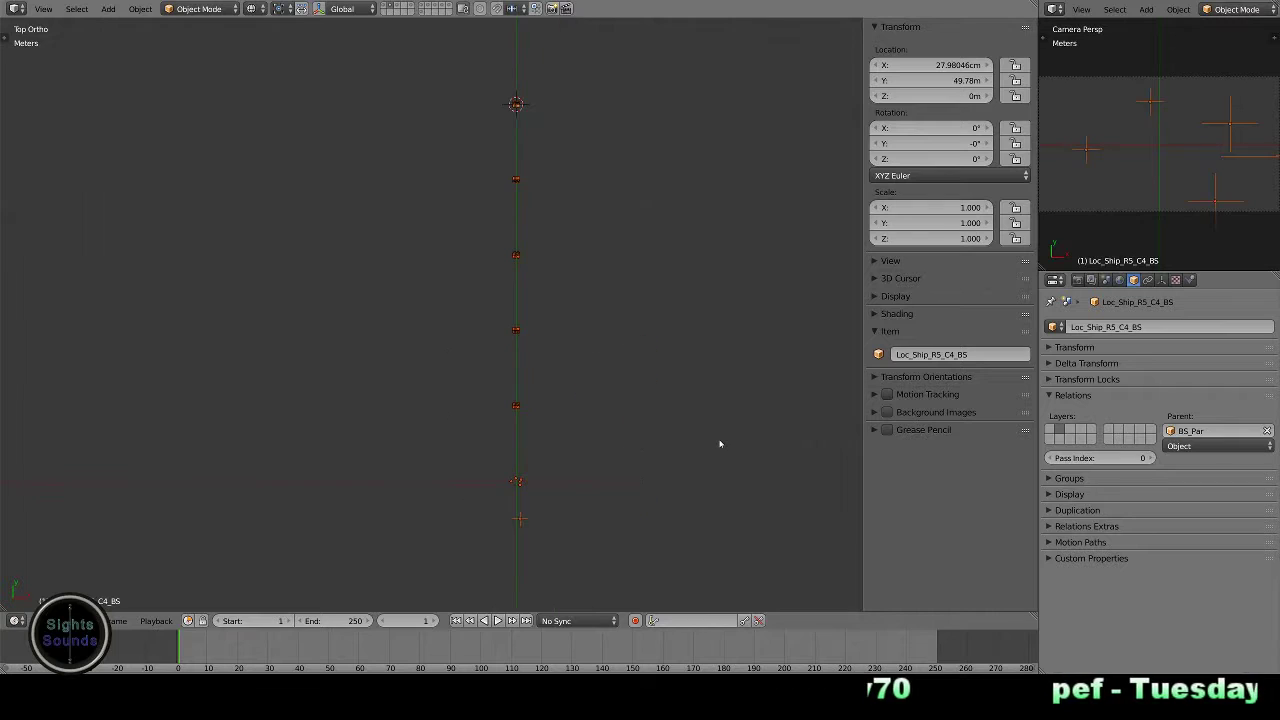
- Select the Loc_Picked_Ship, Loc_Indice and Loc_Pick_Bkg empties in turn
scroll(518, 465, up, 10)
right_click(644, 426)
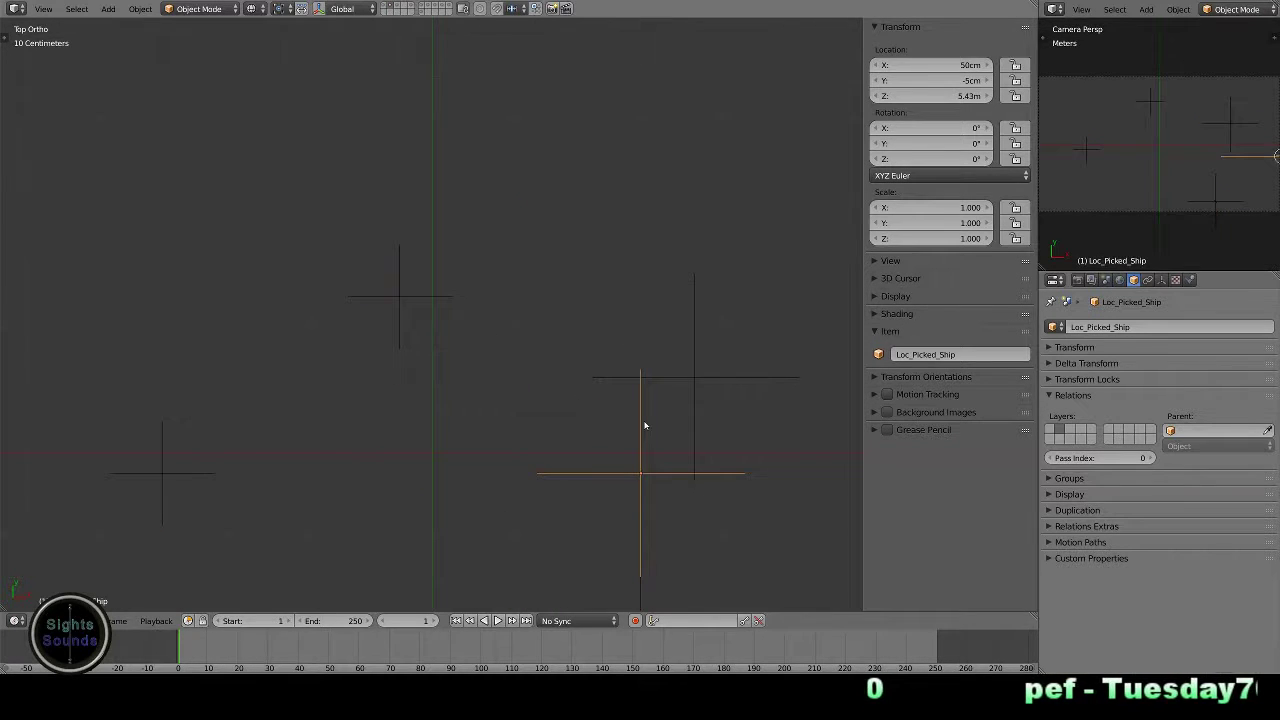
right_click(694, 385)
right_click(405, 302)
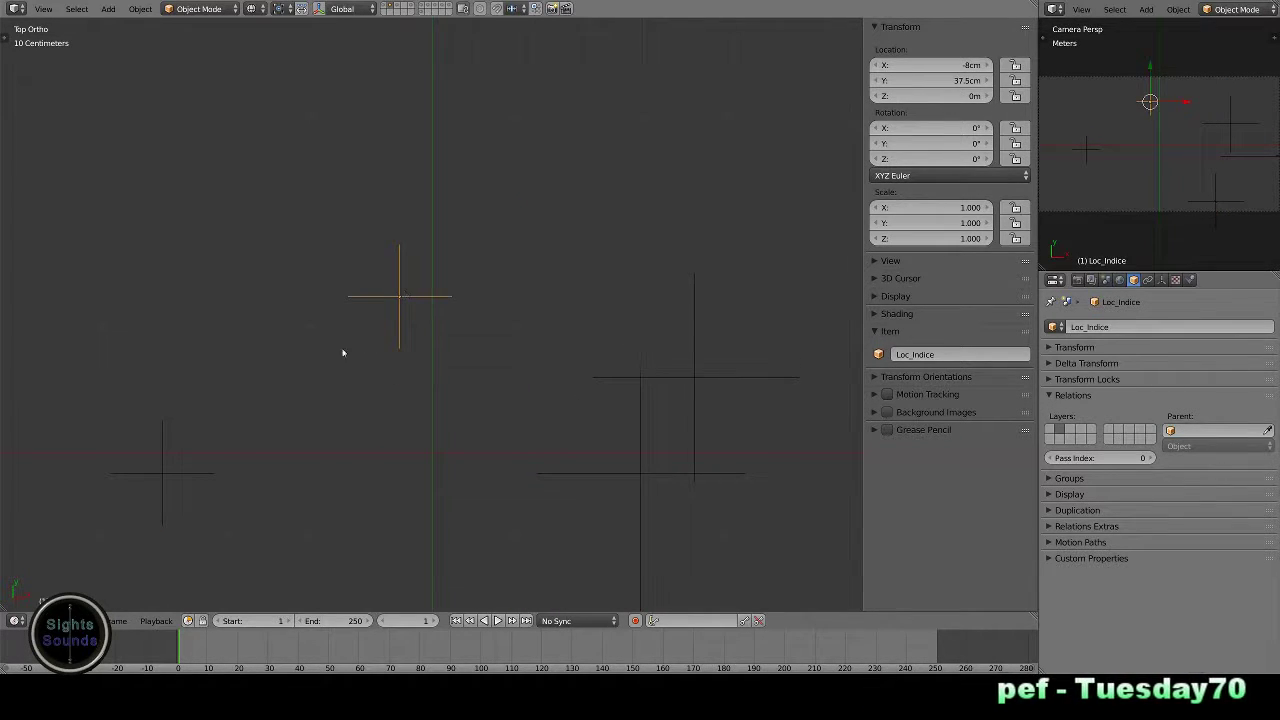
right_click(163, 475)
scroll(163, 477, down, 4)
- In camera view, select the opponent picked/banned panel, frame it, and switch to top orthographic view
key(KP_0)
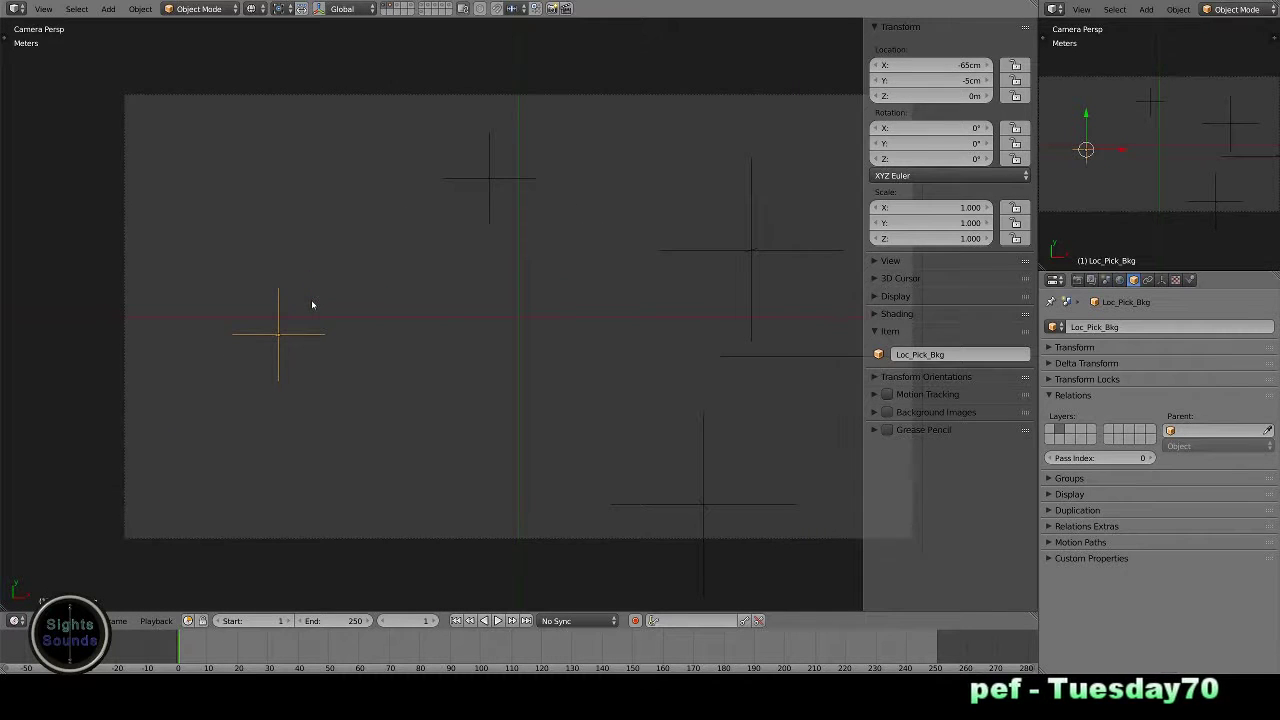
scroll(457, 357, down, 2)
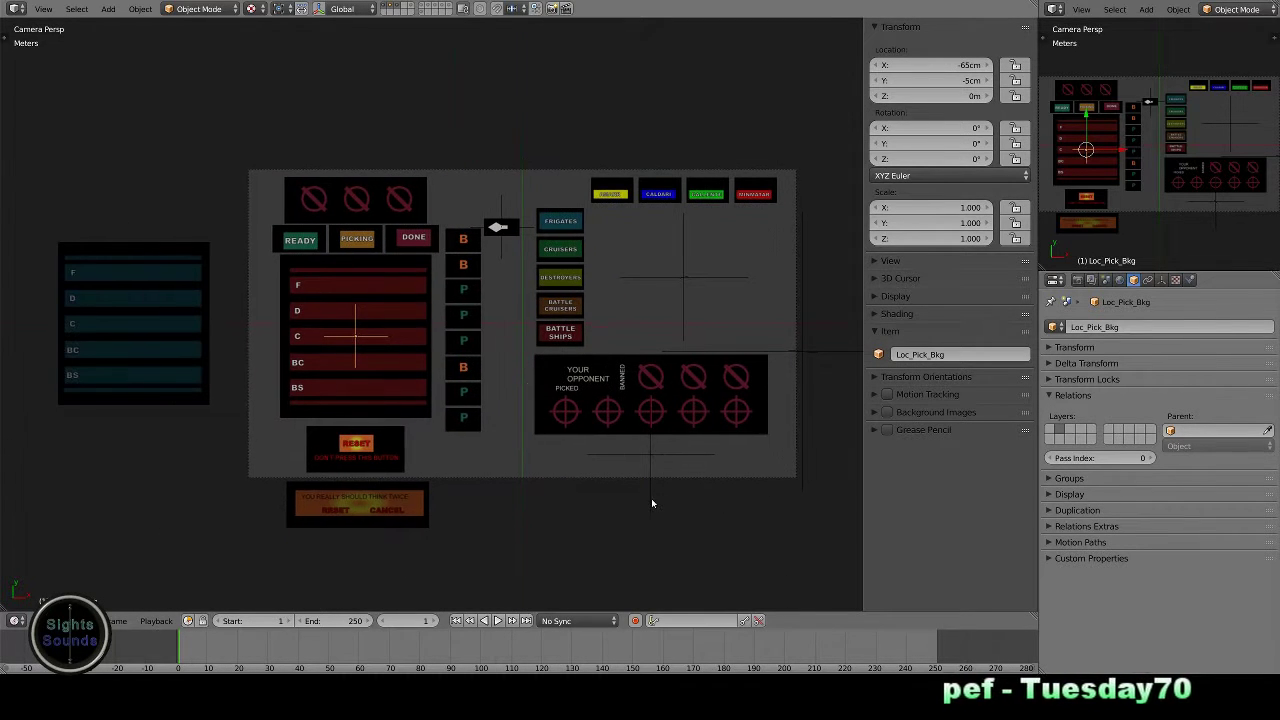
right_click(681, 390)
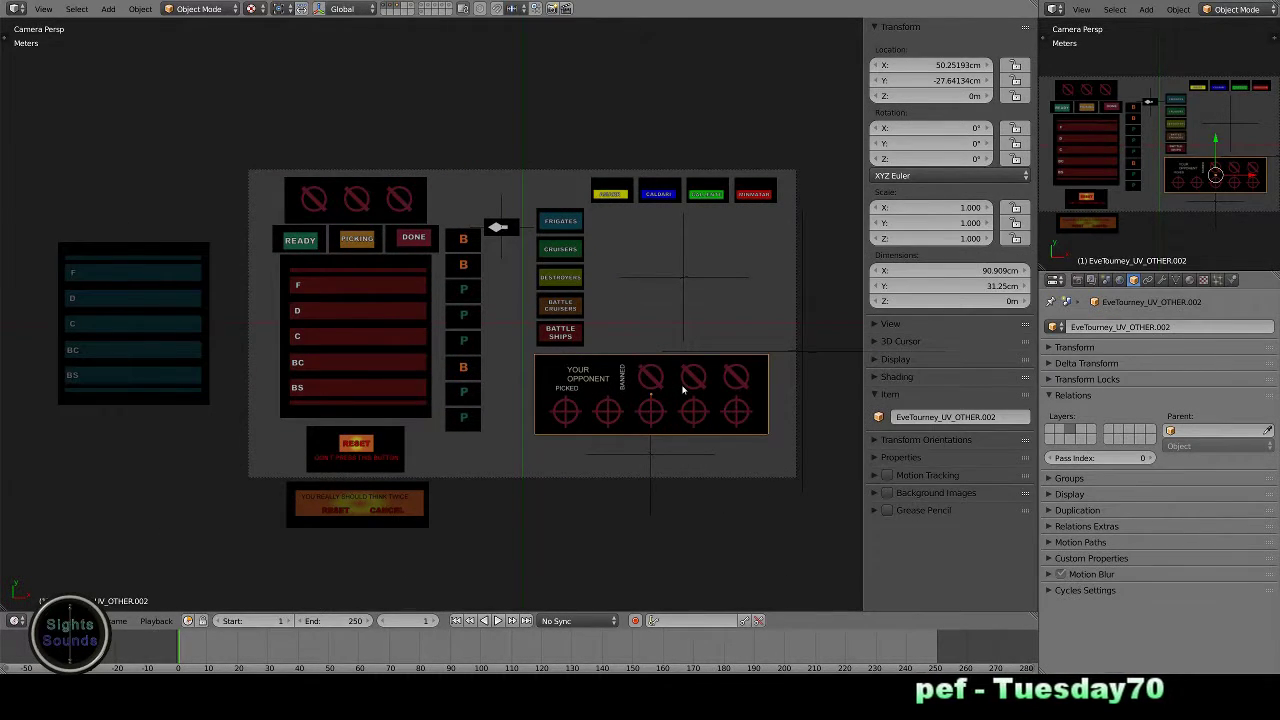
key(KP_Decimal)
key(KP_7)
- Snap the 3D cursor to the panel centre and place a duplicate of Loc_BTN_Pick there
key(shift+s)
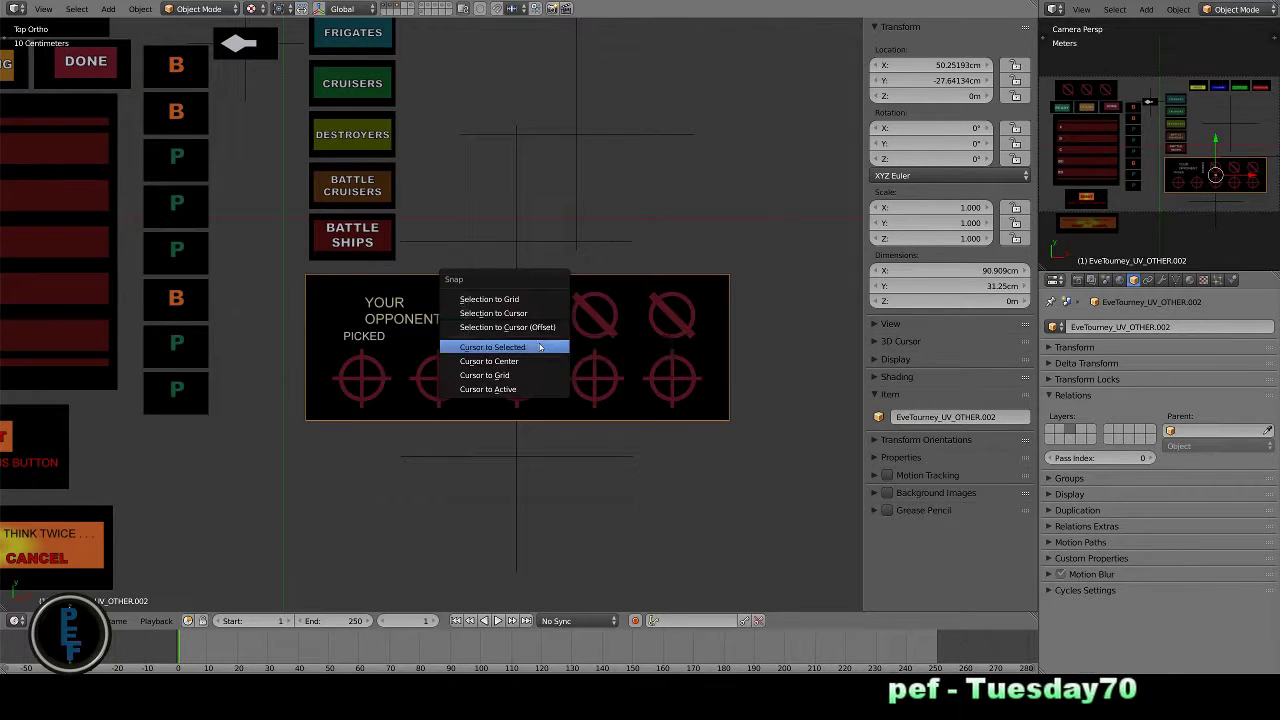
click(540, 347)
right_click(513, 451)
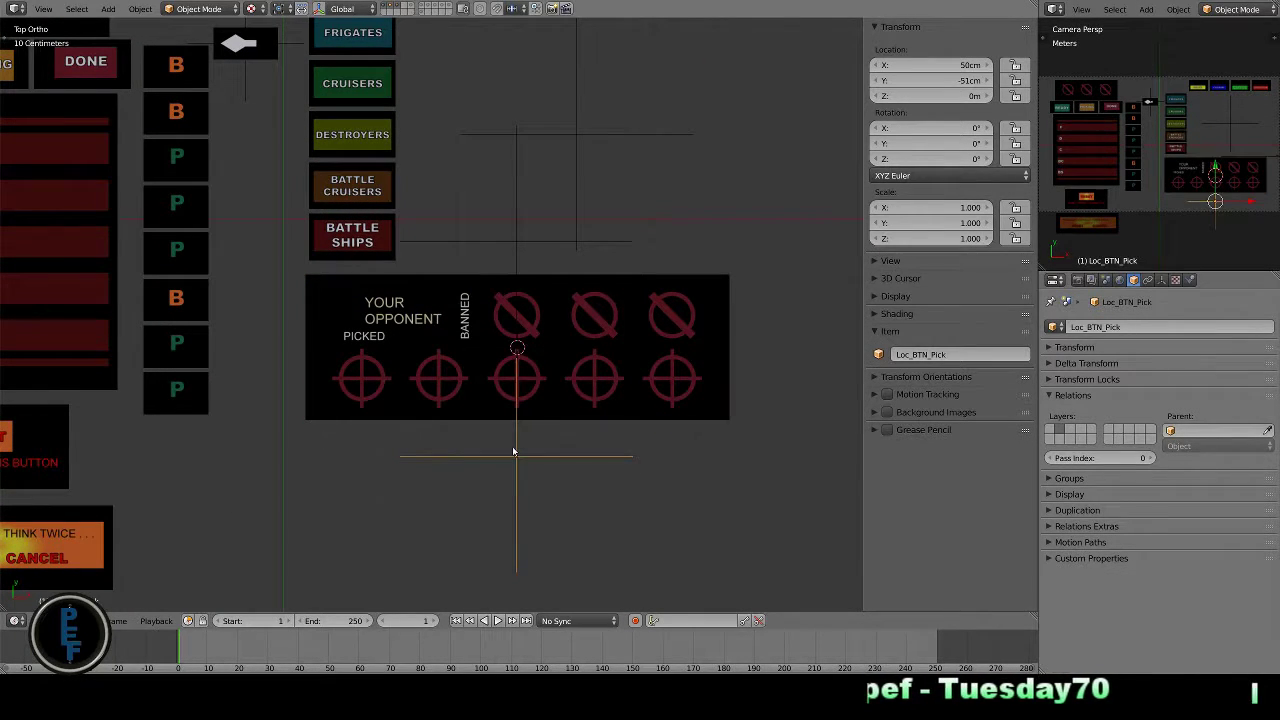
key(shift+d)
right_click(513, 451)
key(shift+s)
click(511, 423)
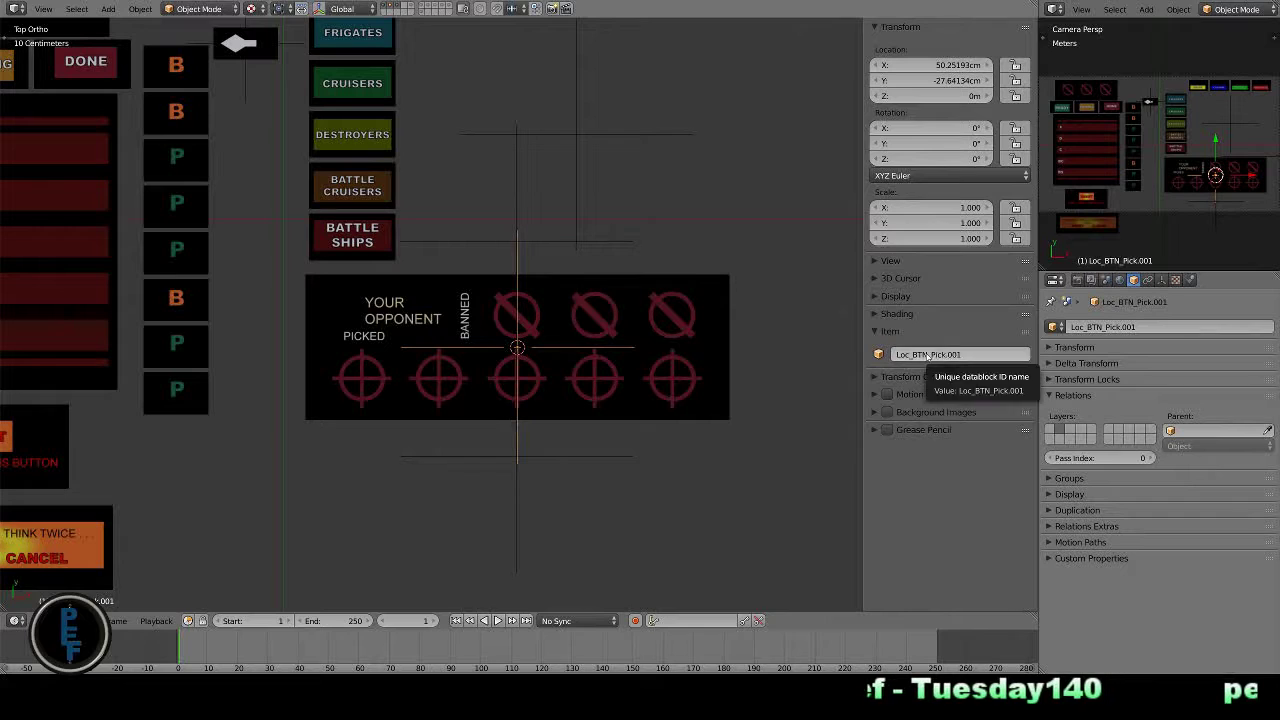
- Isolate the opponent panel in local view and select the copied empty
right_click(689, 314)
key(KP_Divide)
key(a)
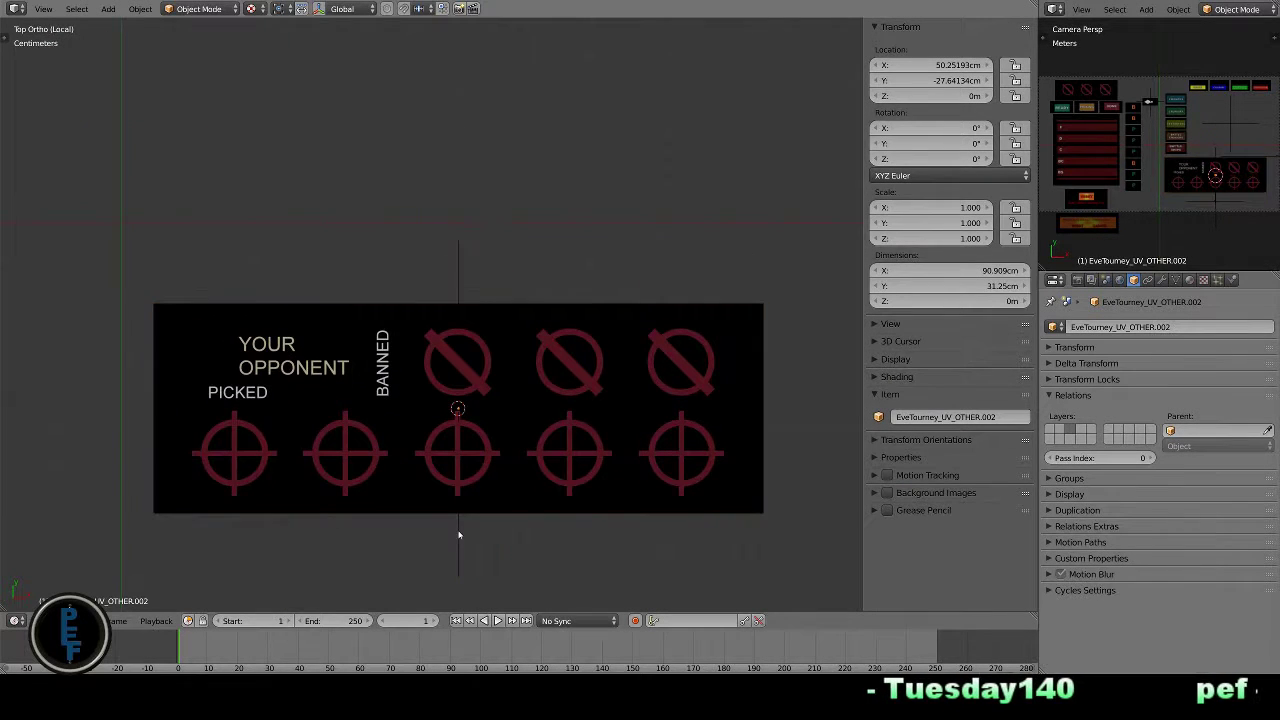
right_click(520, 408)
text(Loc_Ship_OPPO_Ban_01)
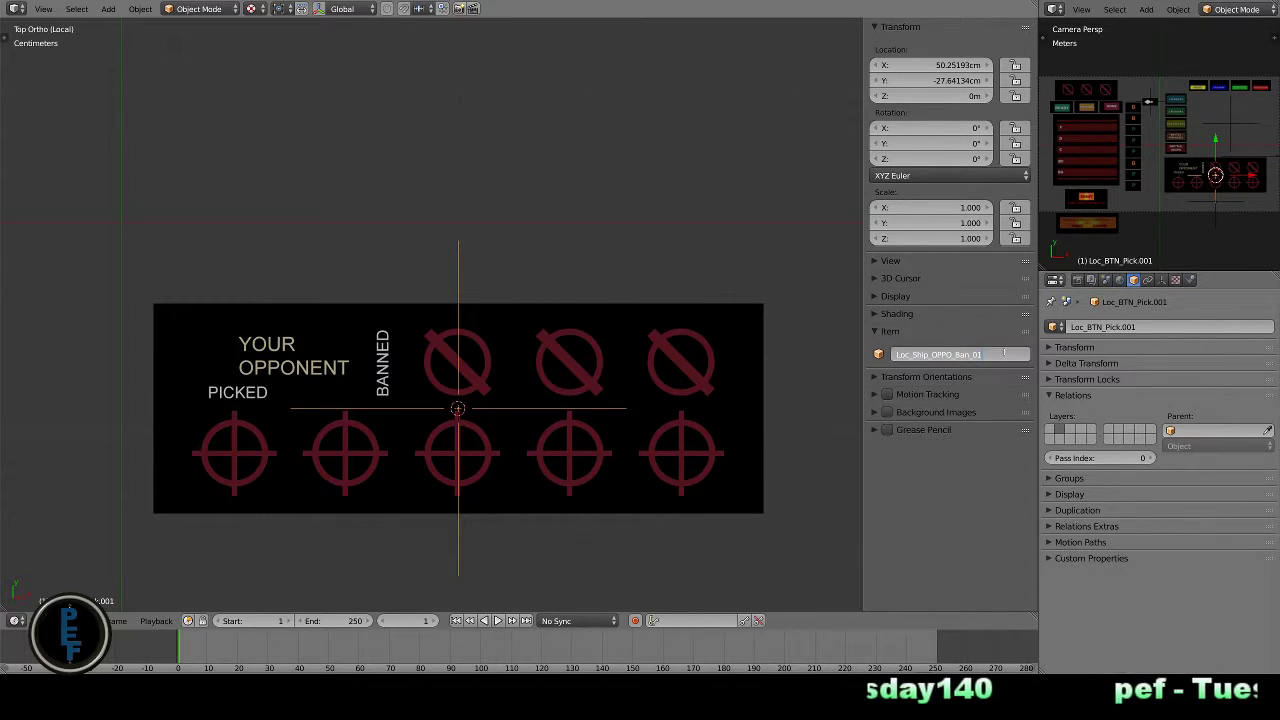
- Confirm the name Loc_Ship_OPPO_Ban_01 and move the empty up toward the first banned icon
key(Return)
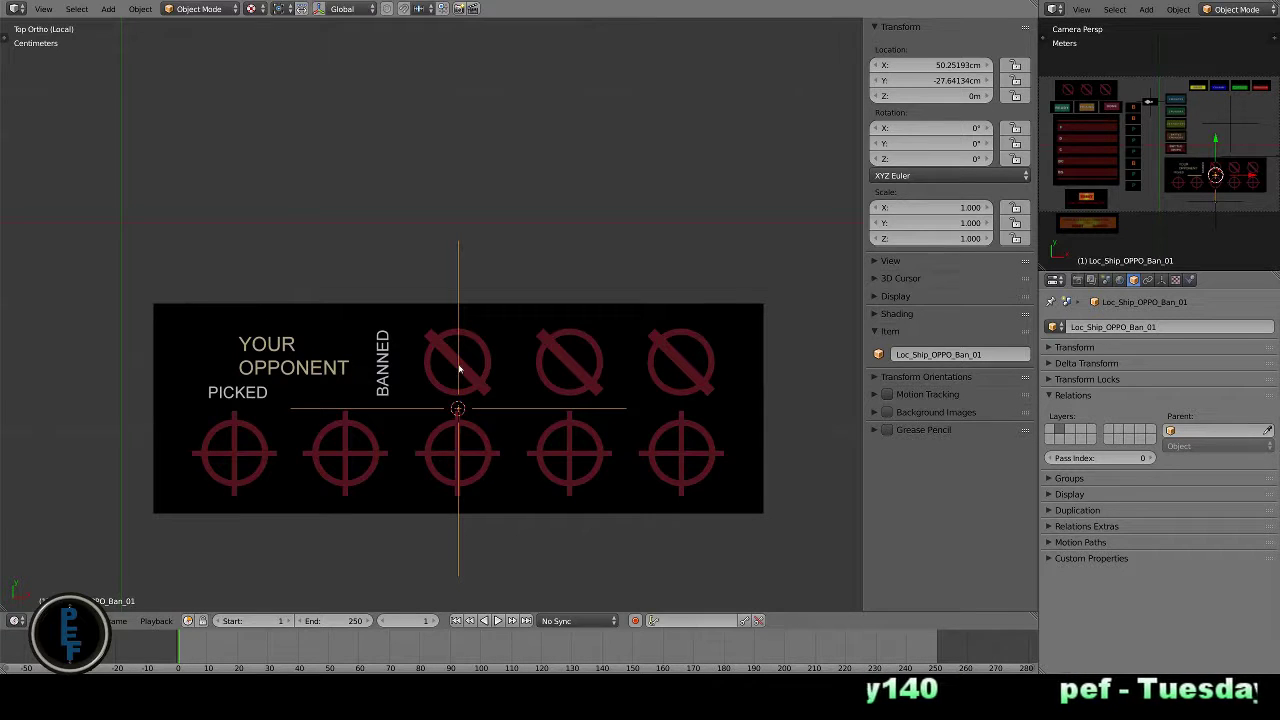
scroll(459, 370, up, 3)
key(g)
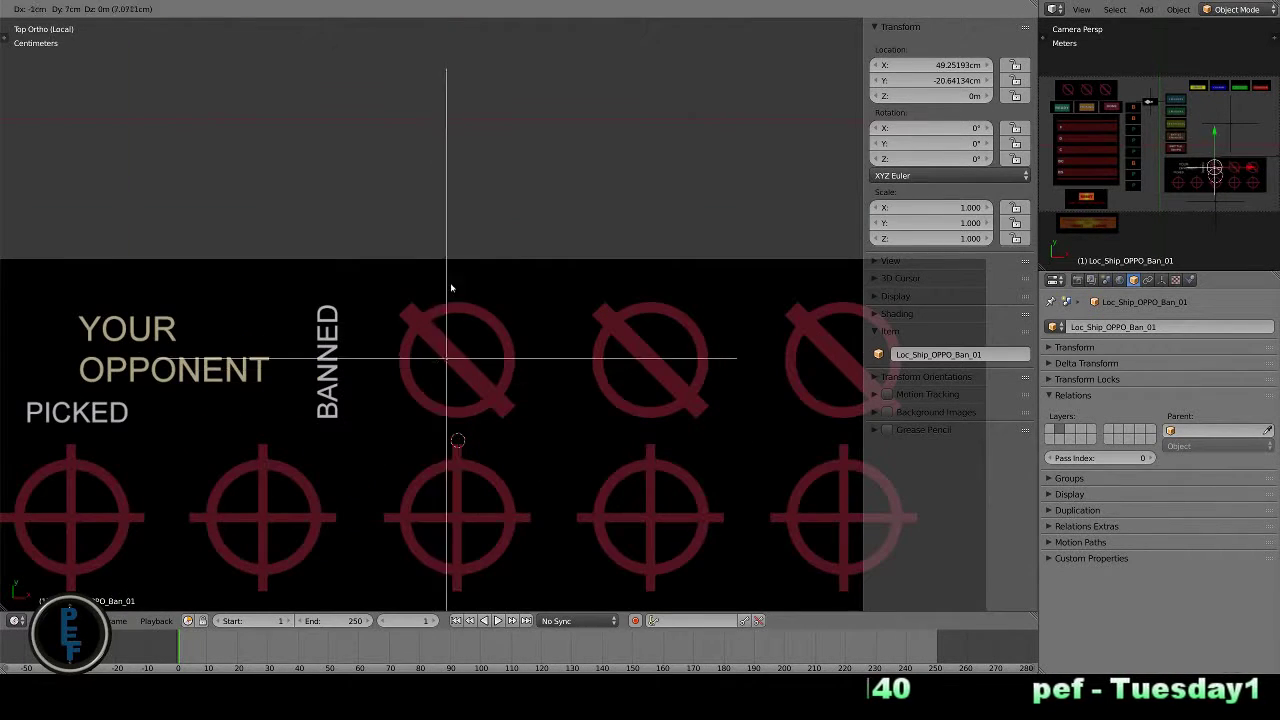
click(459, 300)
- Set the empty's display size to 6.25 cm and nudge it onto the first banned icon
click(1161, 280)
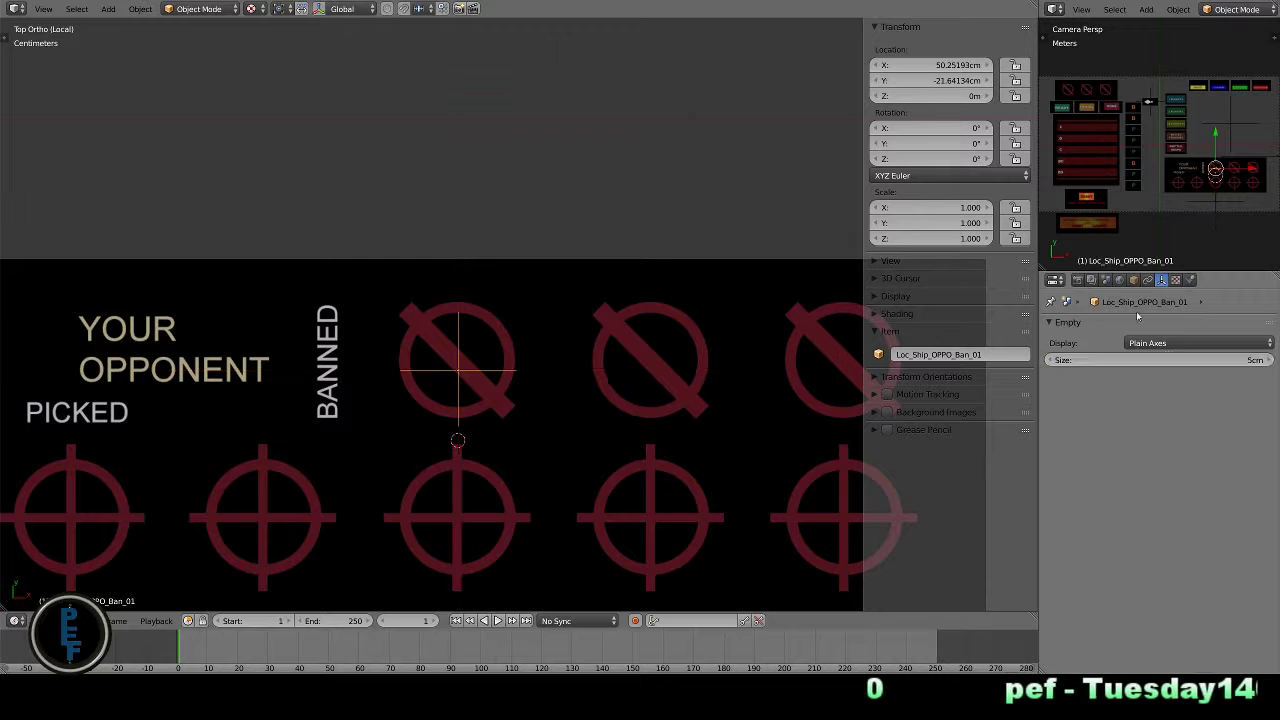
mouse_move(1166, 355)
mouse_down()
mouse_move(1181, 362)
mouse_move(1148, 363)
mouse_up()
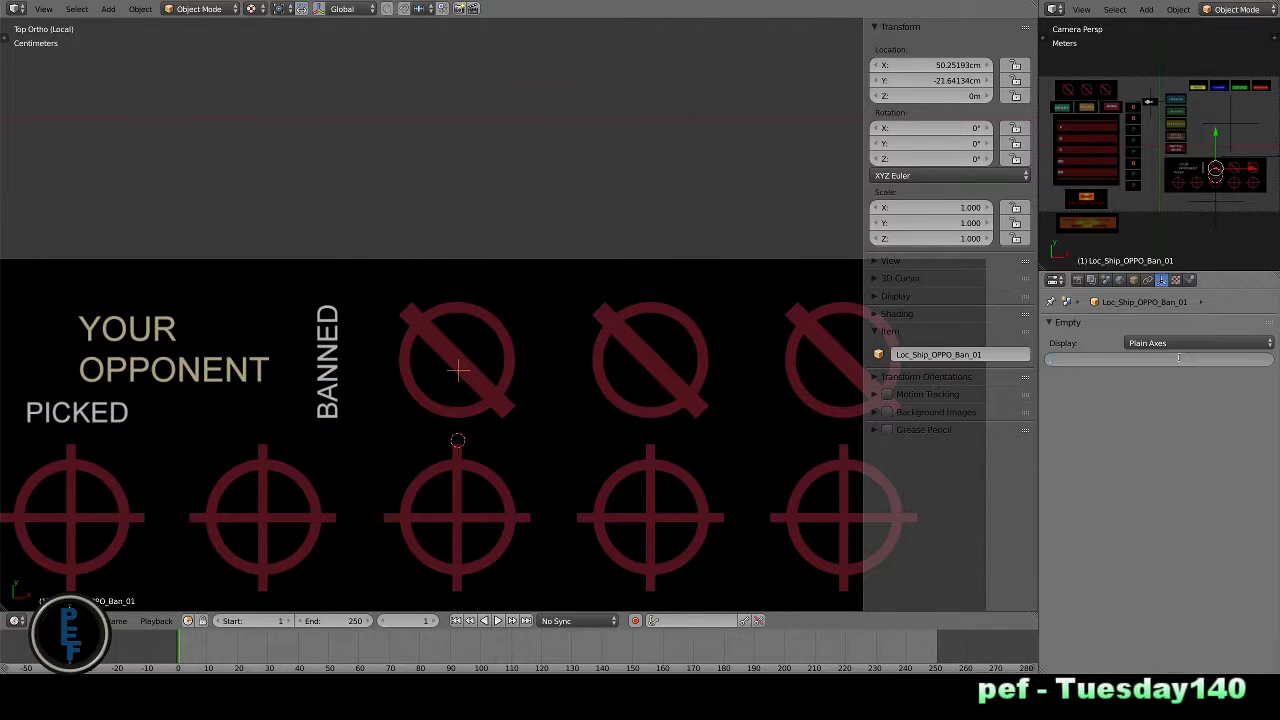
key(g)
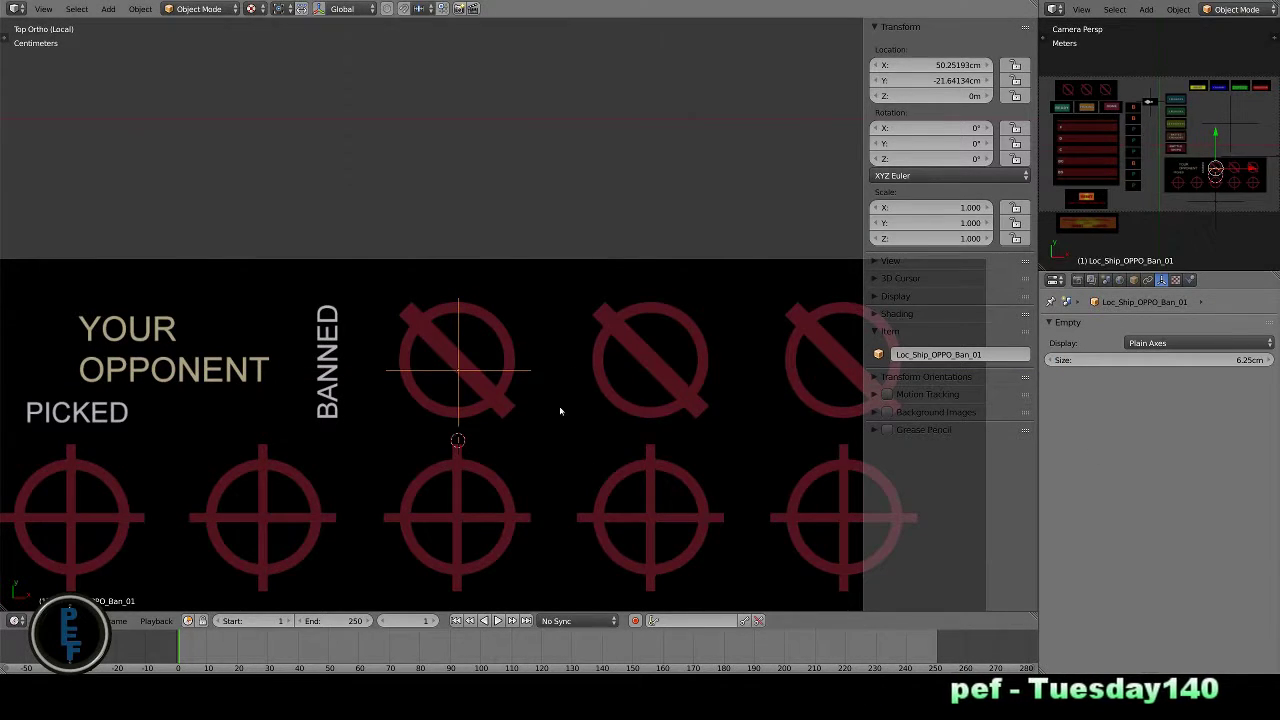
shift+middle_drag(560, 408, 428, 423)
scroll(428, 423, up, 4)
- Duplicate the empty along X onto the second banned icon
click(331, 369)
shift+middle_drag(331, 369, 233, 348)
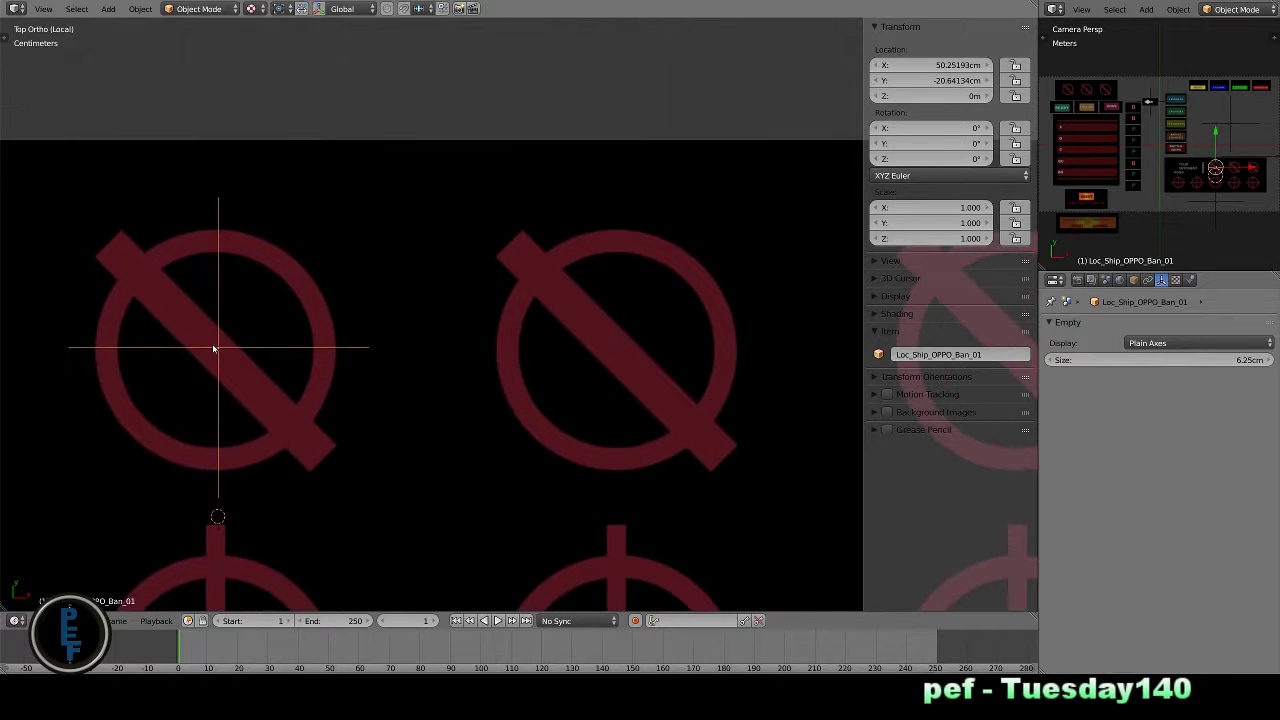
key(shift+d)
right_click(402, 382)
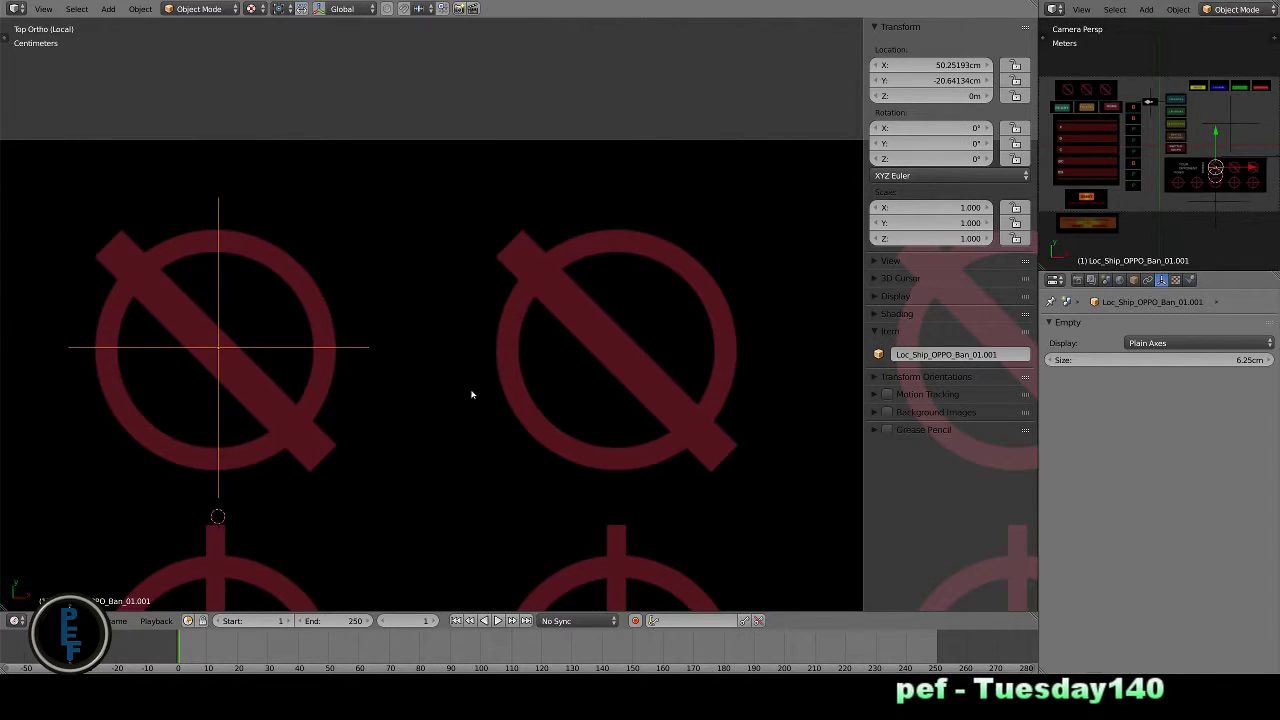
key(shift+d)
key(x)
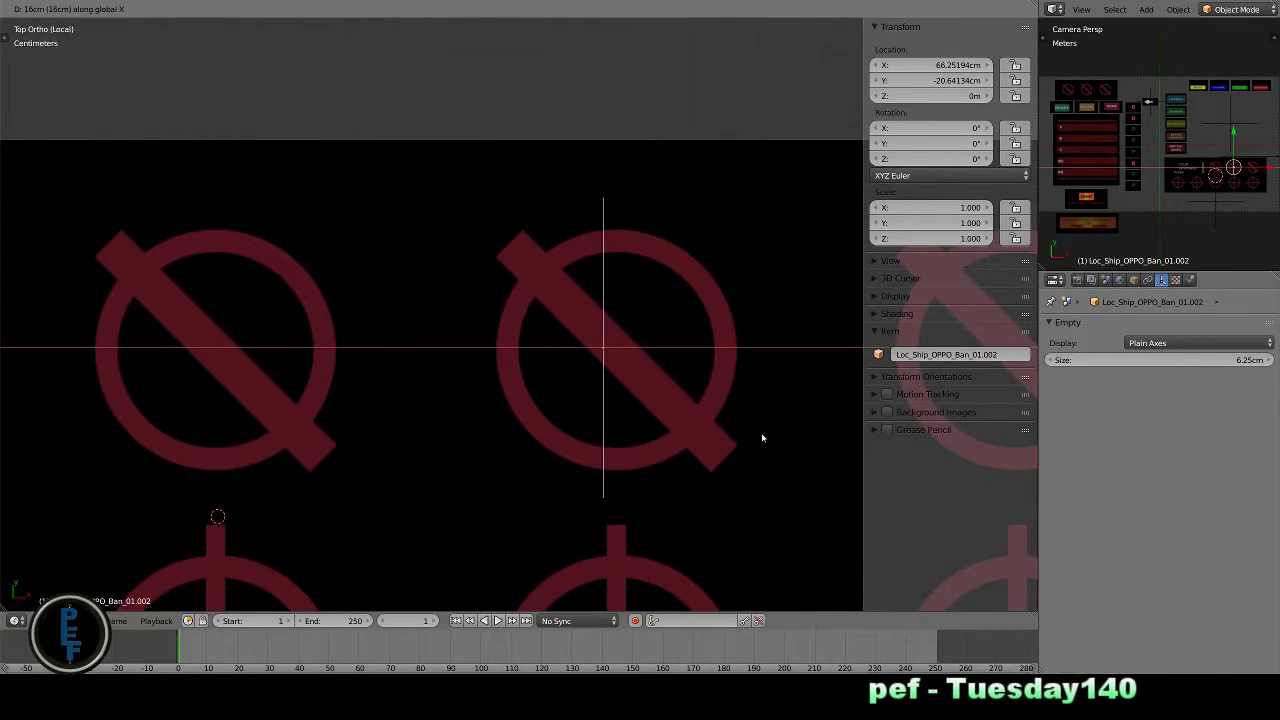
click(563, 477)
key(ctrl+z)
scroll(268, 451, up, 2)
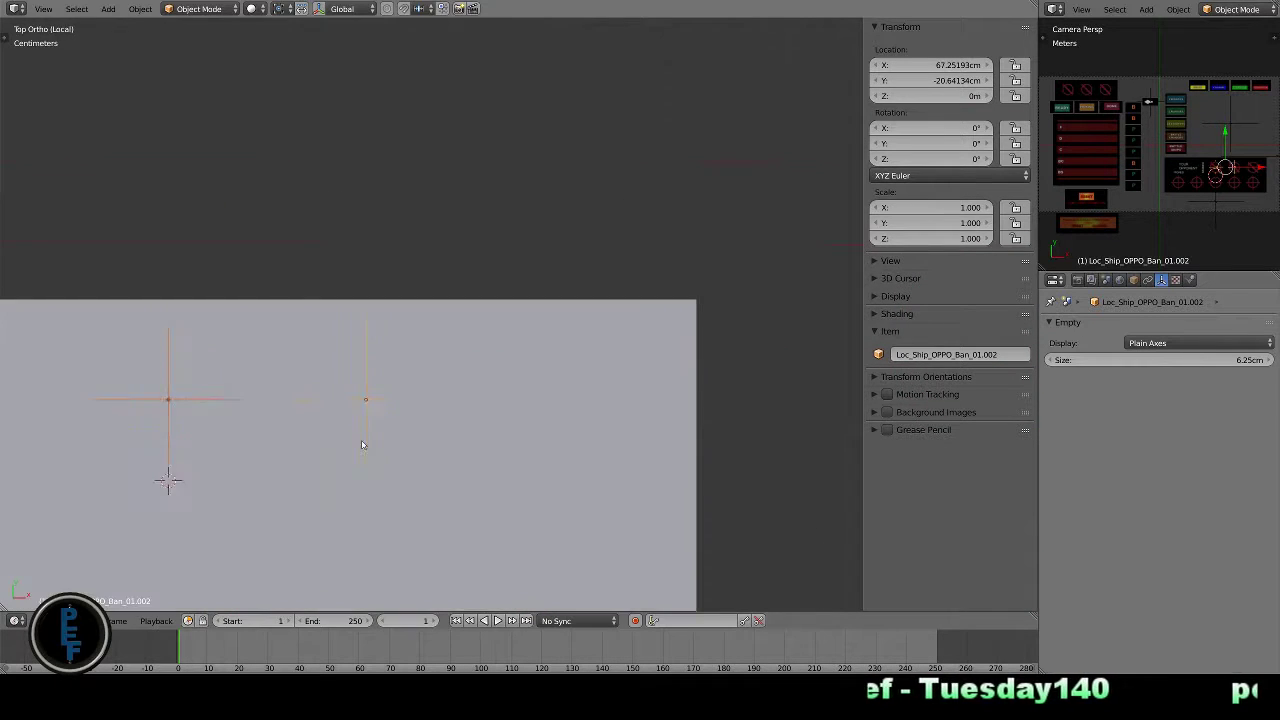
scroll(166, 480, up, 3)
- Place another X-constrained copy of the empty on the third banned icon
key(shift+d)
key(x)
click(687, 441)
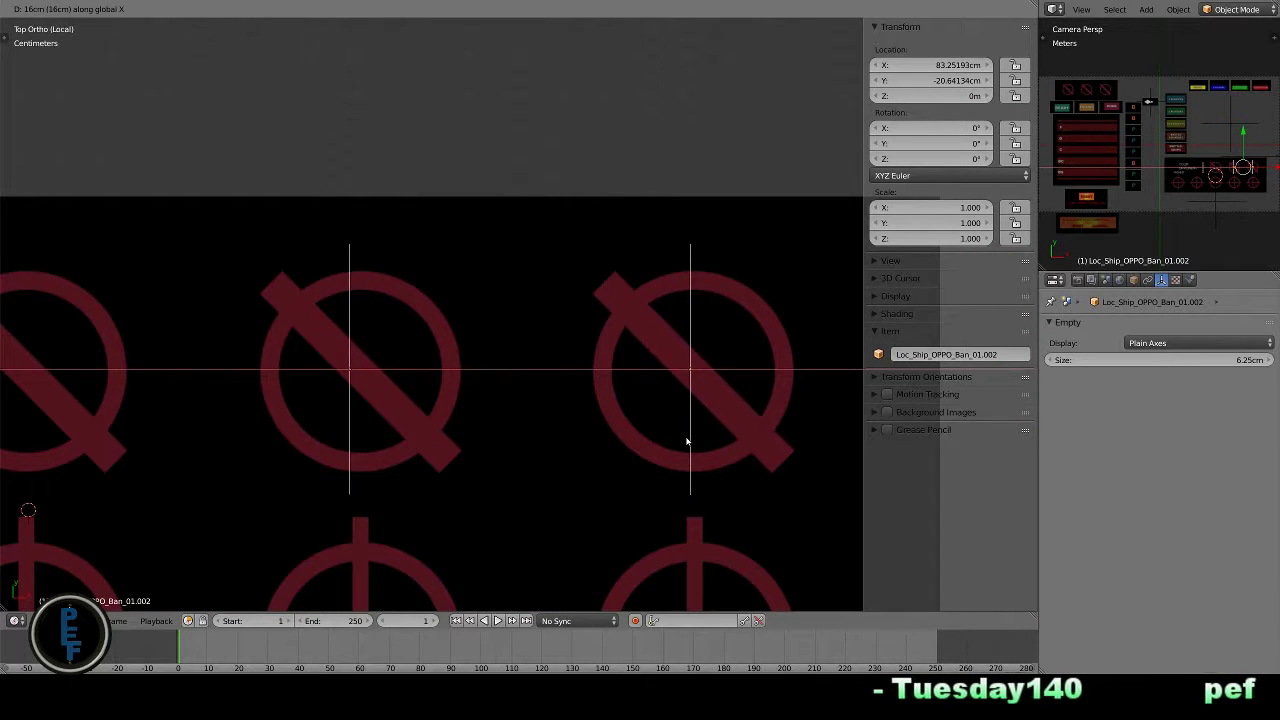
scroll(690, 440, up, 3)
scroll(693, 438, up, 1)
scroll(693, 438, down, 1)
key(g)
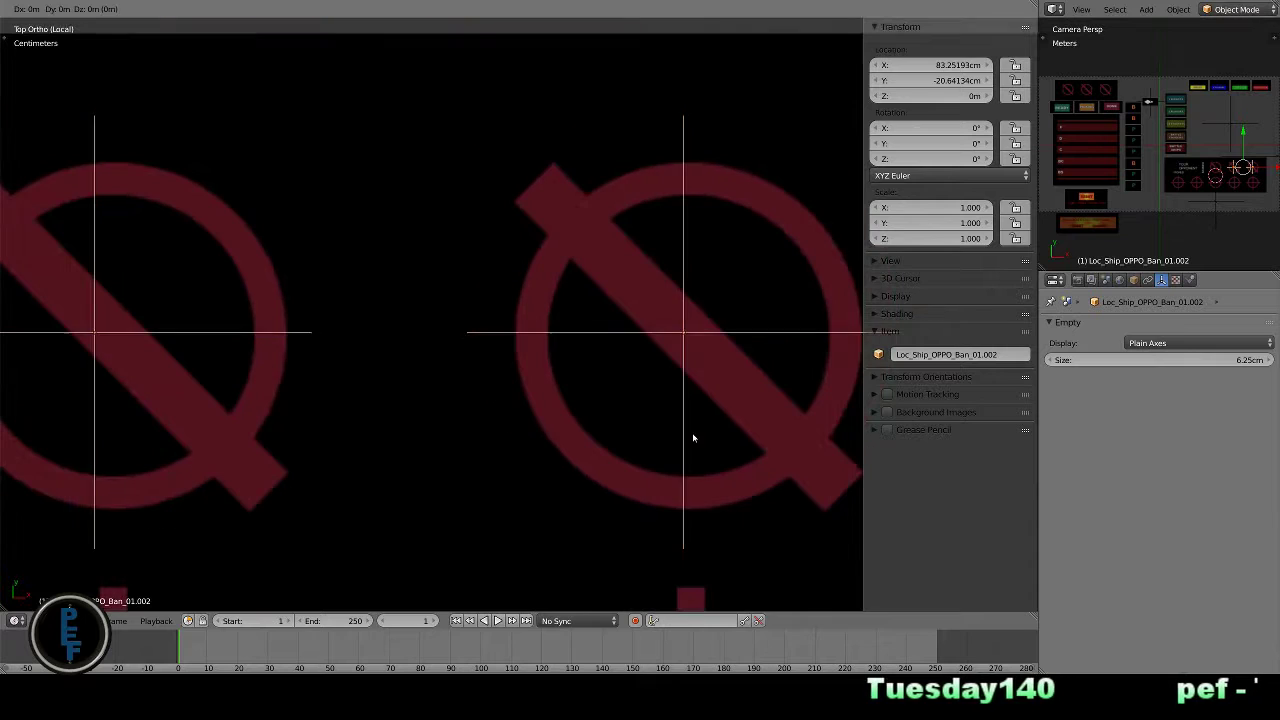
key(Escape)
key(ctrl+z)
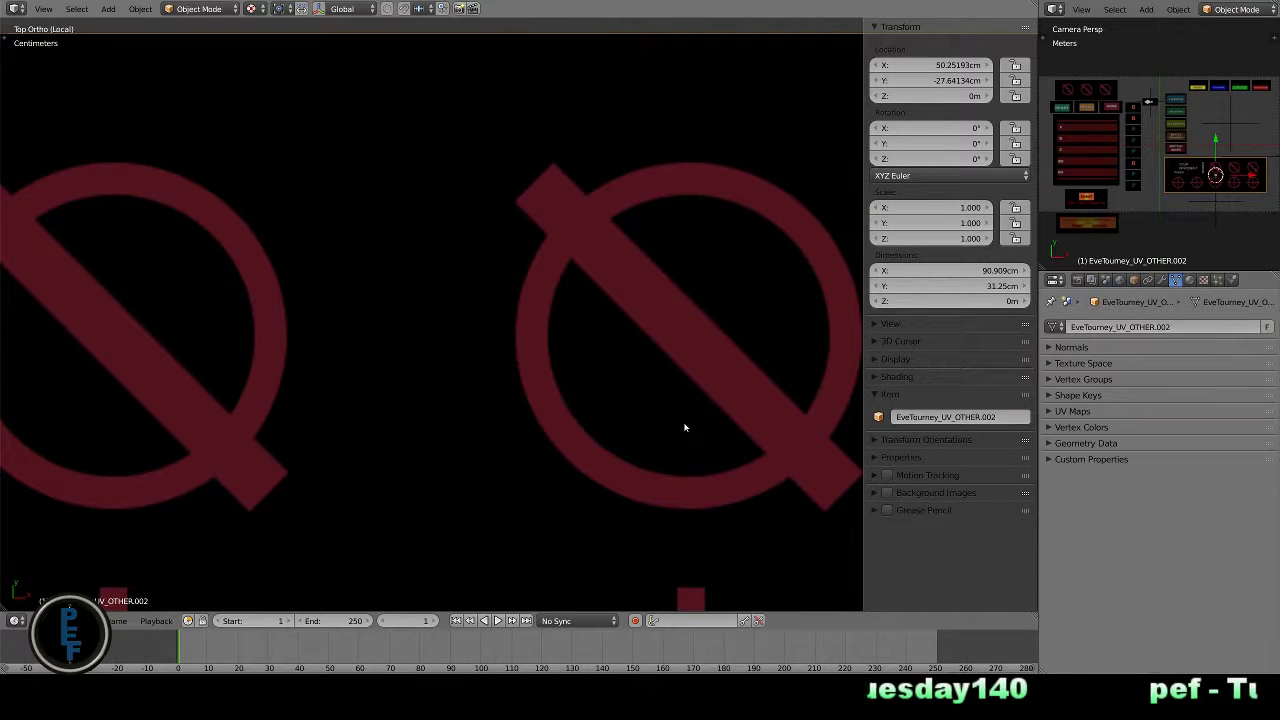
- Copy the three banned-icon empties down onto the crosshairs in the picked row
right_click(720, 334)
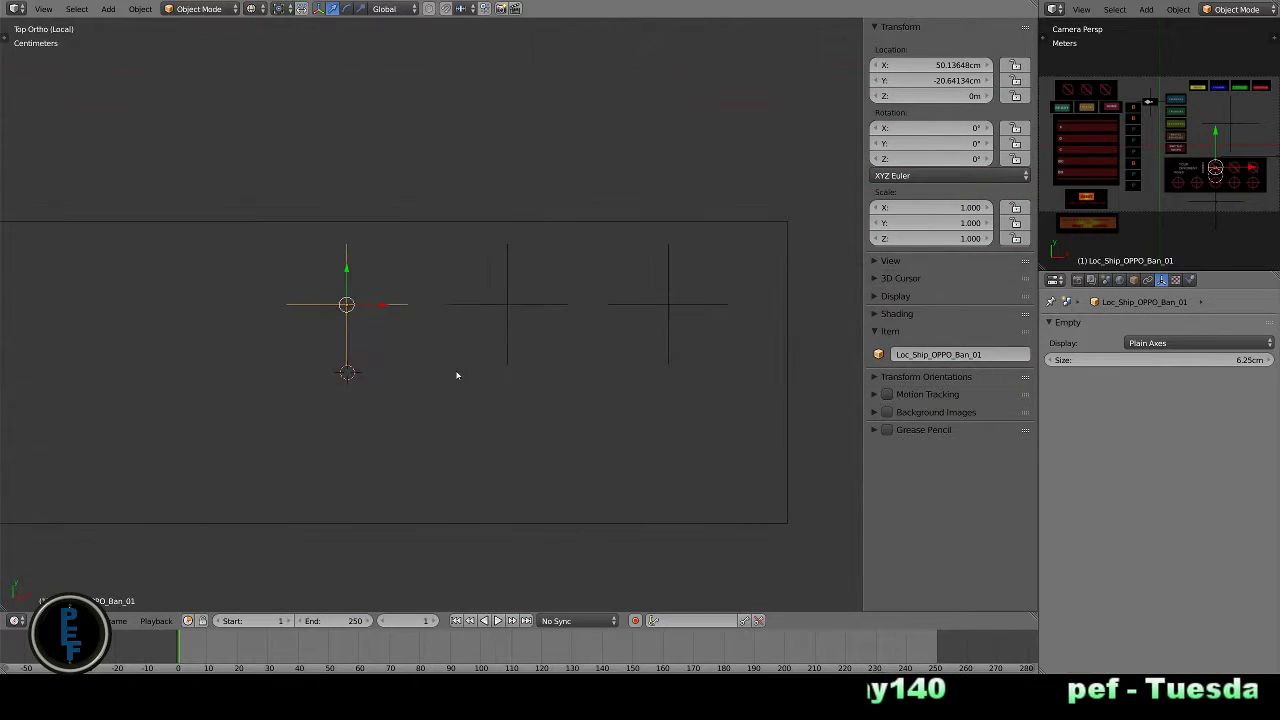
right_click(509, 305)
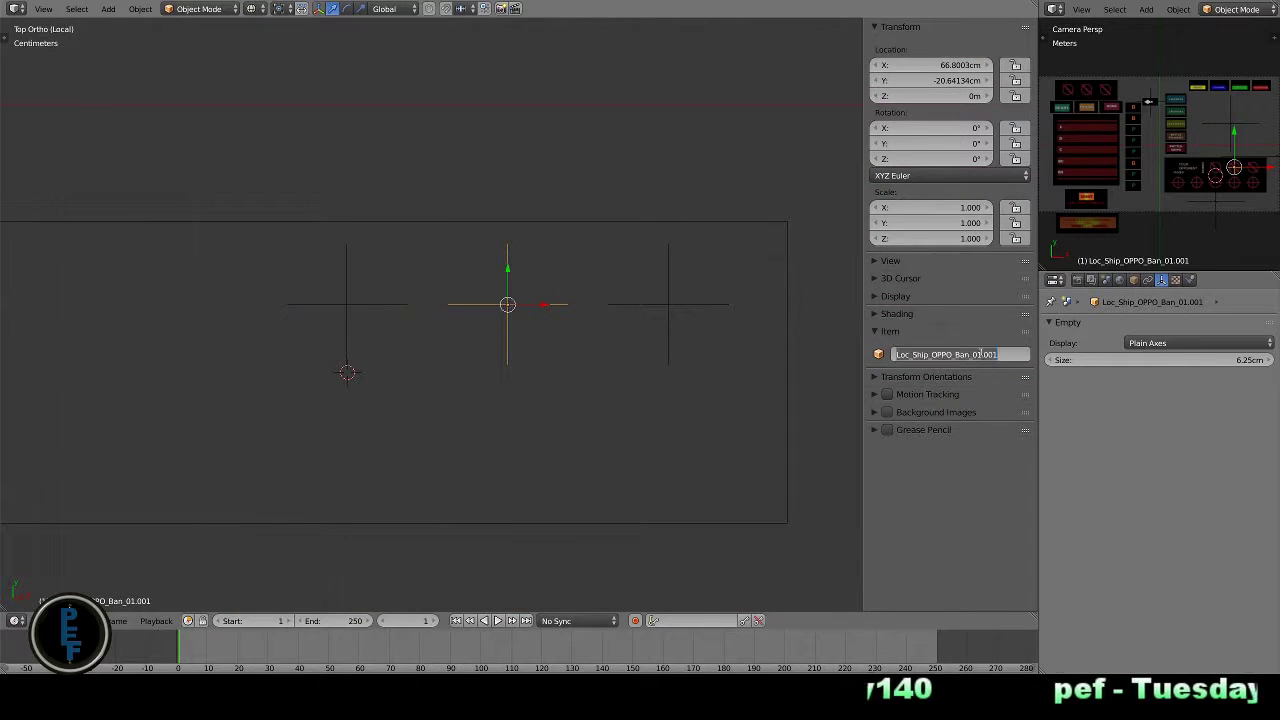
right_click(668, 336)
click(979, 354)
key(Escape)
shift+right_click(505, 330)
shift+right_click(347, 326)
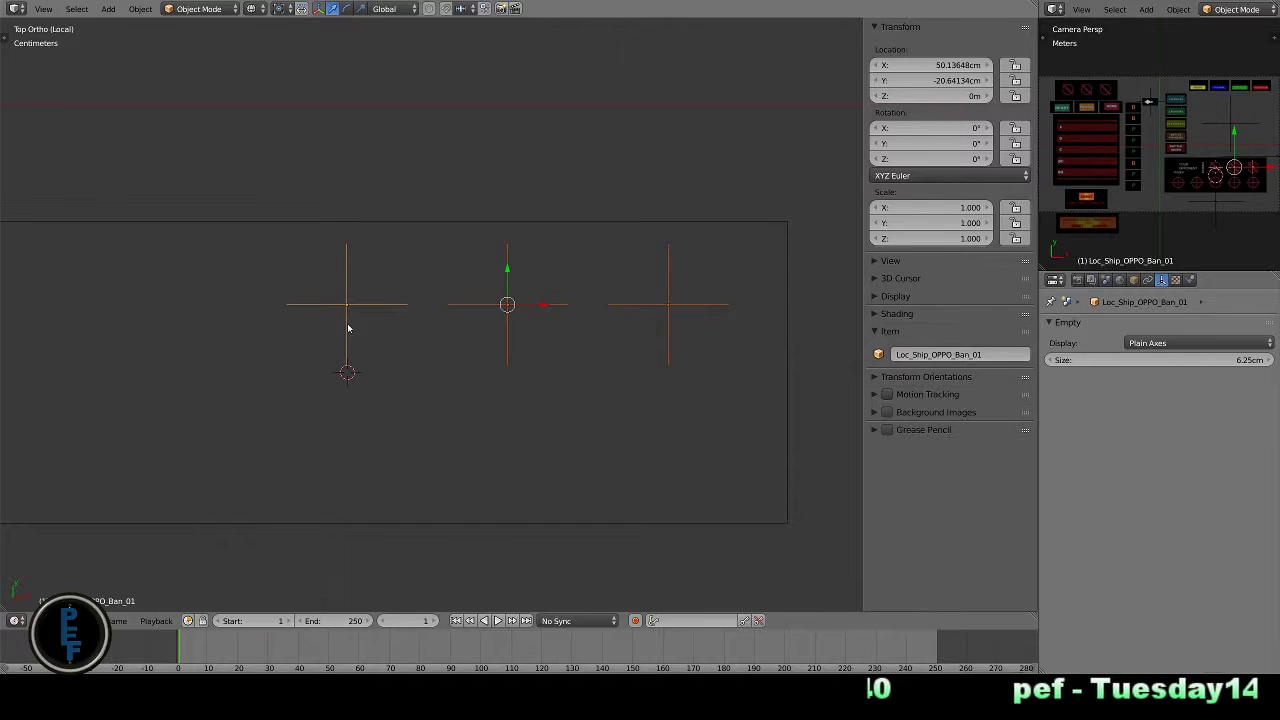
key(shift+d)
click(349, 425)
scroll(480, 423, up, 5)
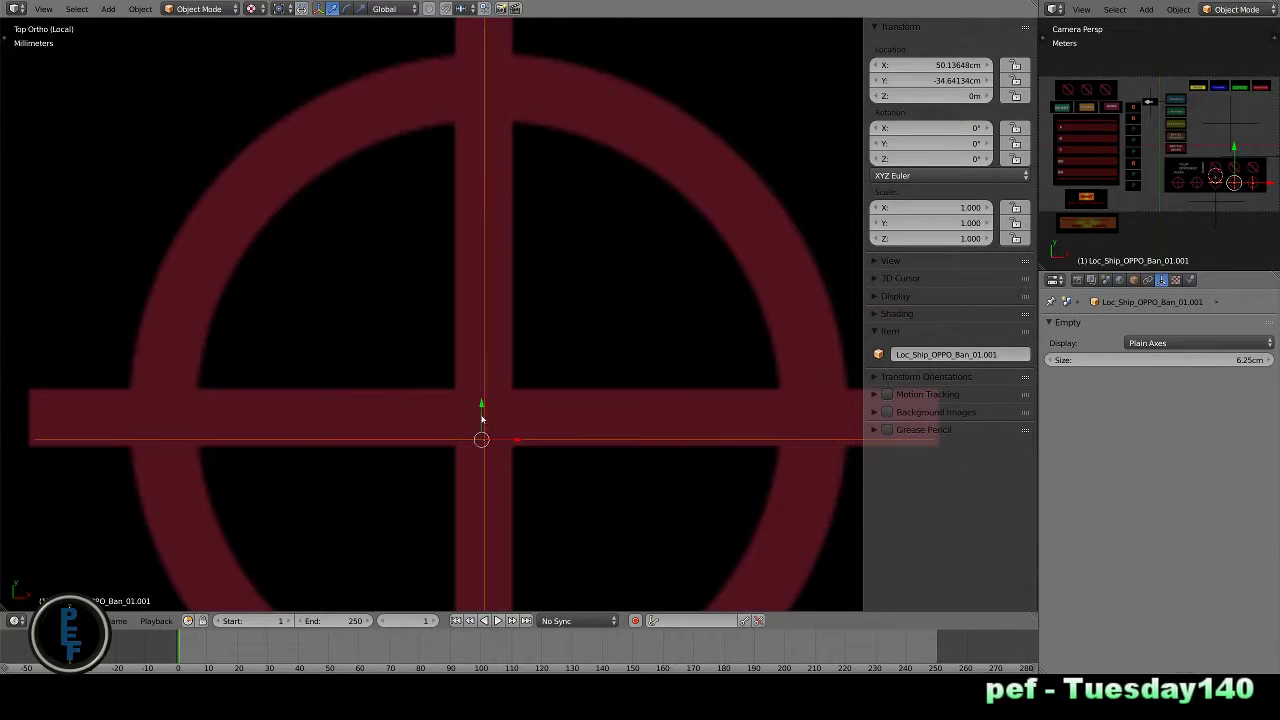
key(g)
click(484, 394)
- Duplicate the crosshair empties again onto the left crosshairs and centre each one
scroll(482, 380, down, 3)
scroll(543, 394, down, 3)
scroll(466, 423, down, 2)
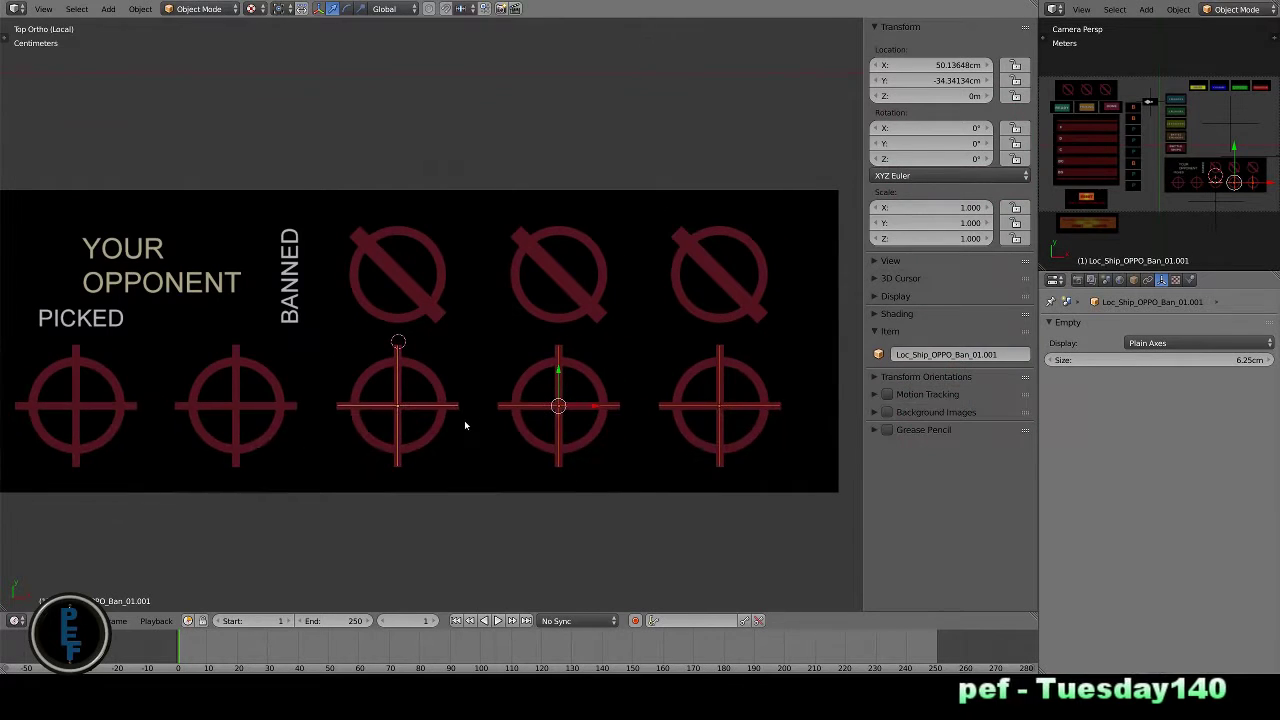
key(shift+d)
click(255, 407)
scroll(255, 407, up, 2)
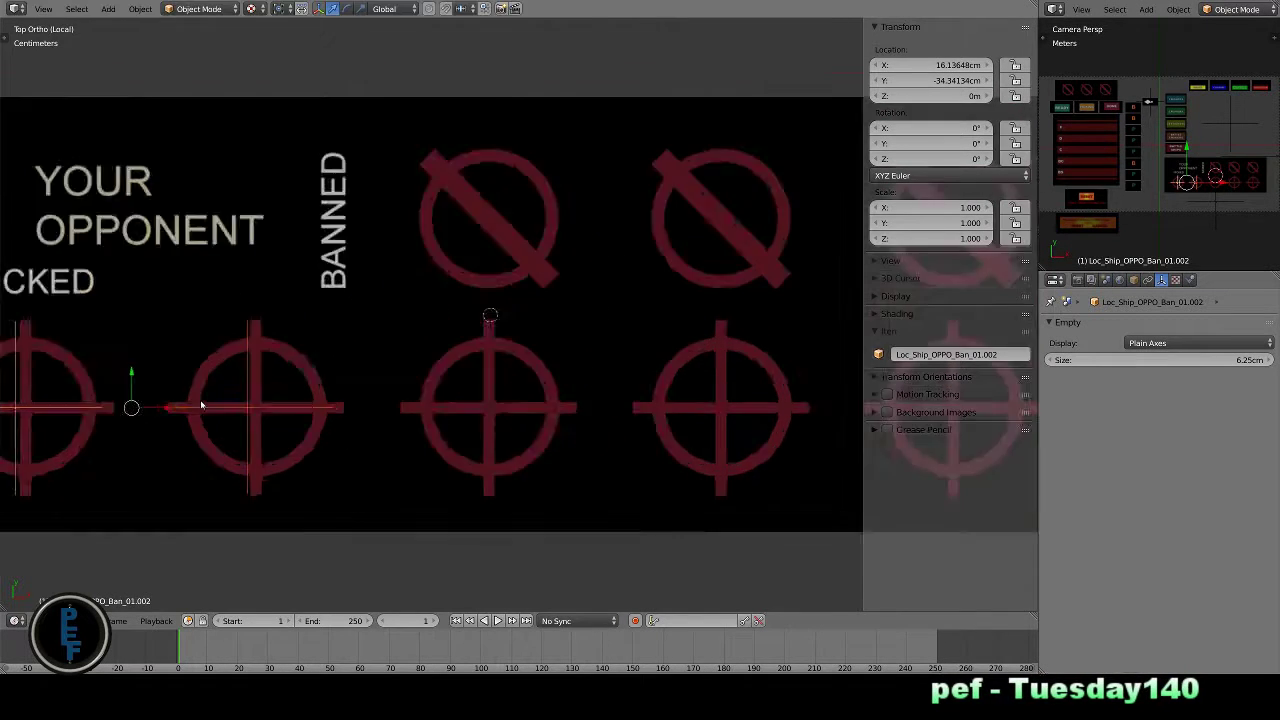
scroll(471, 414, up, 4)
scroll(471, 414, down, 1)
key(g)
click(543, 449)
scroll(517, 300, down, 3)
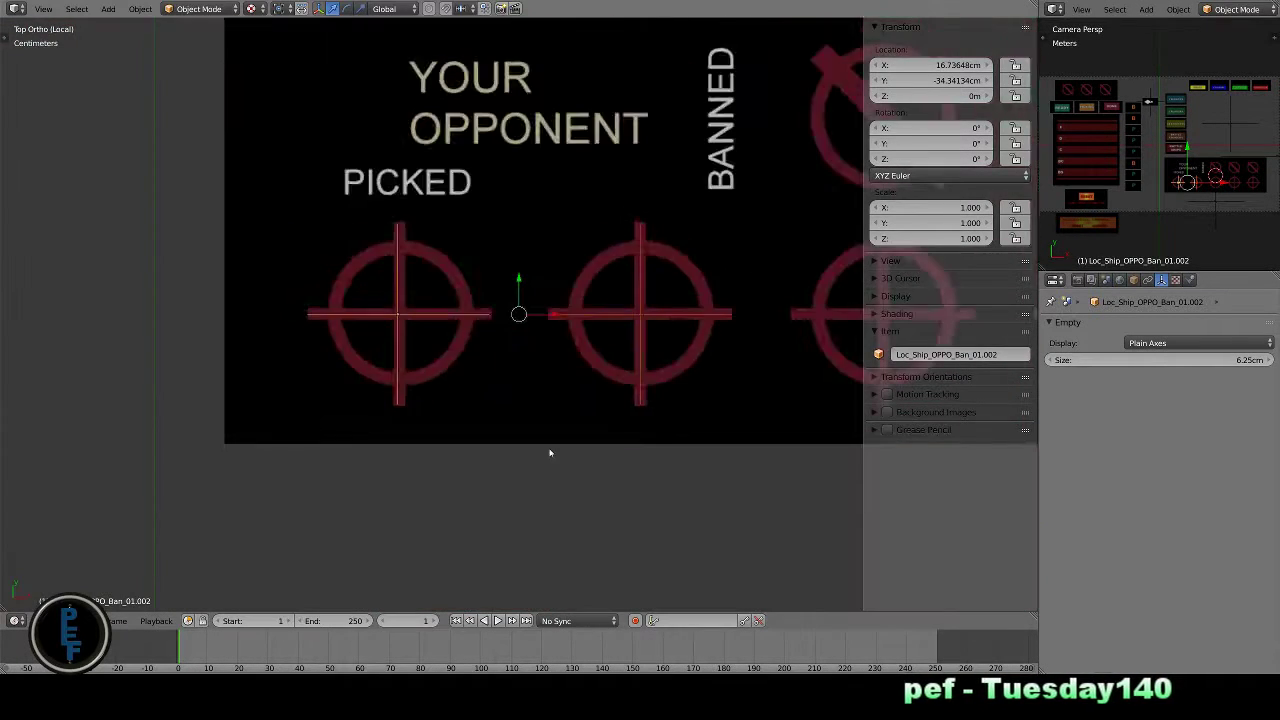
scroll(298, 401, down, 3)
click(148, 369)
- Rename the leftmost crosshair empties Loc_Ship_OPPO_Pick_01 onward using the pasted Pick name
click(960, 354)
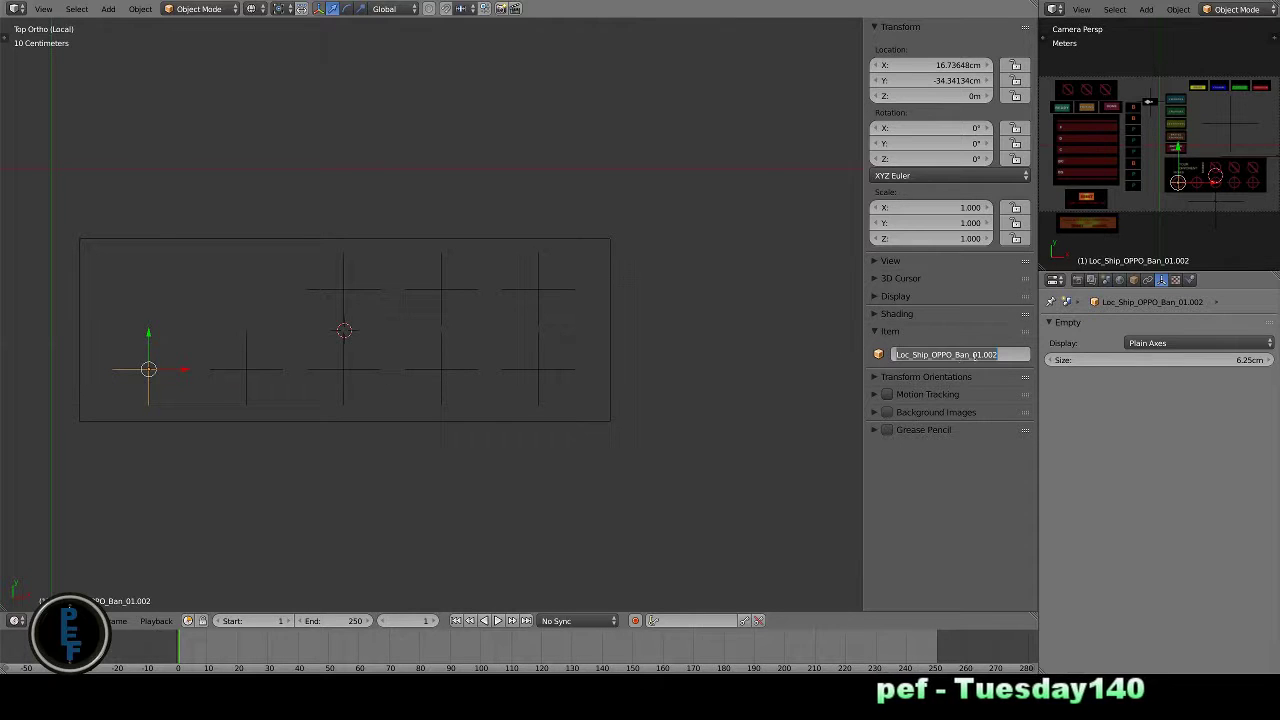
drag(896, 354, 963, 354)
text(Pick)
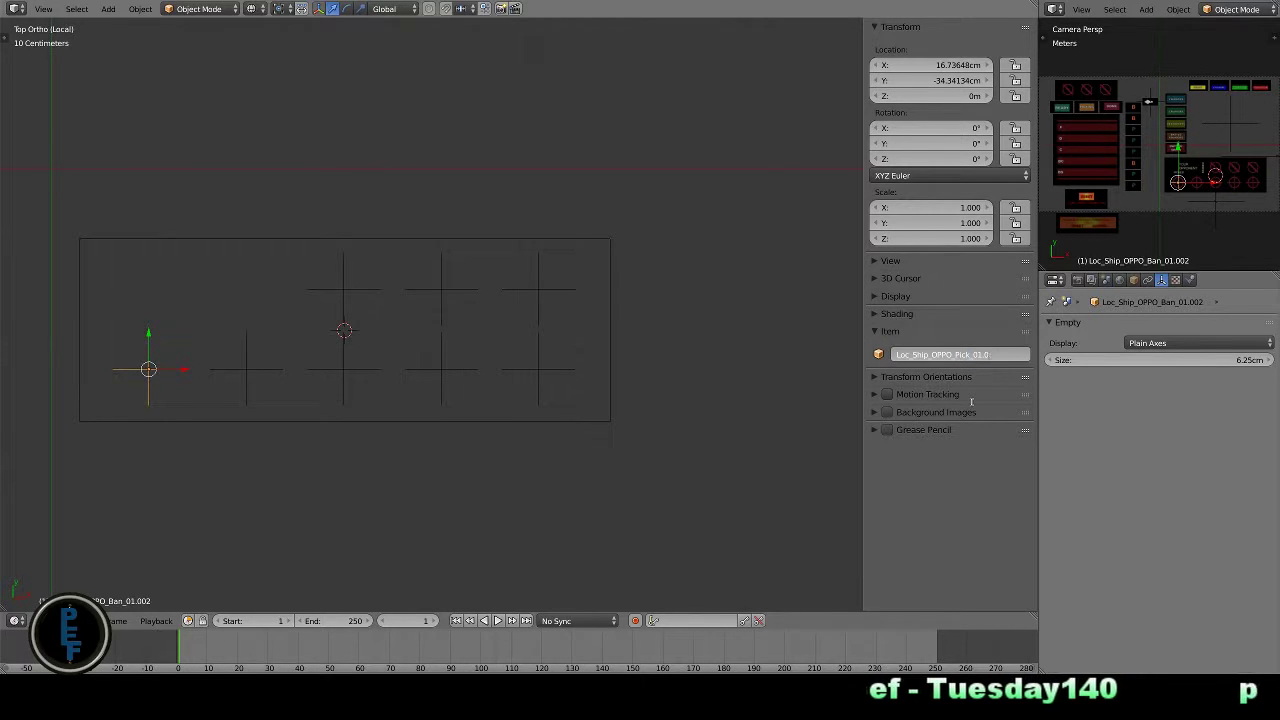
key(BackSpace)
key(Return)
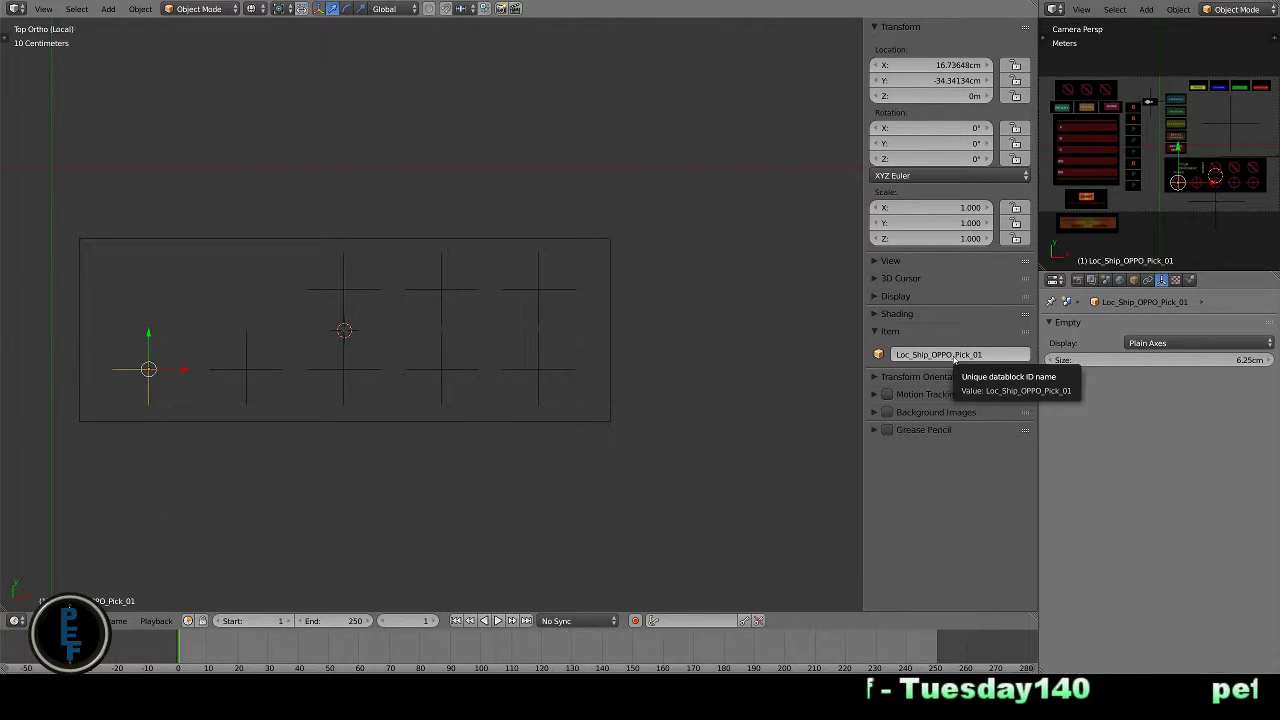
right_click(246, 370)
text(Loc_Ship_OPPO_Pick_0)
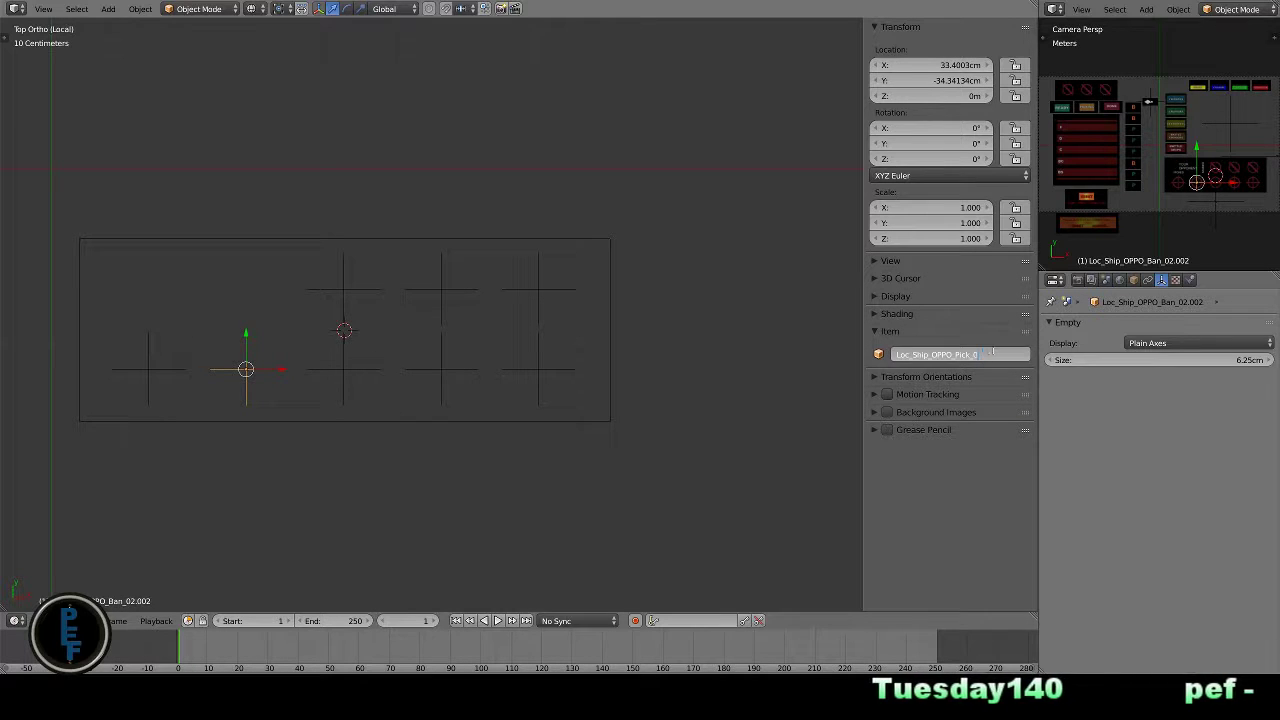
click(993, 352)
text(3)
key(Return)
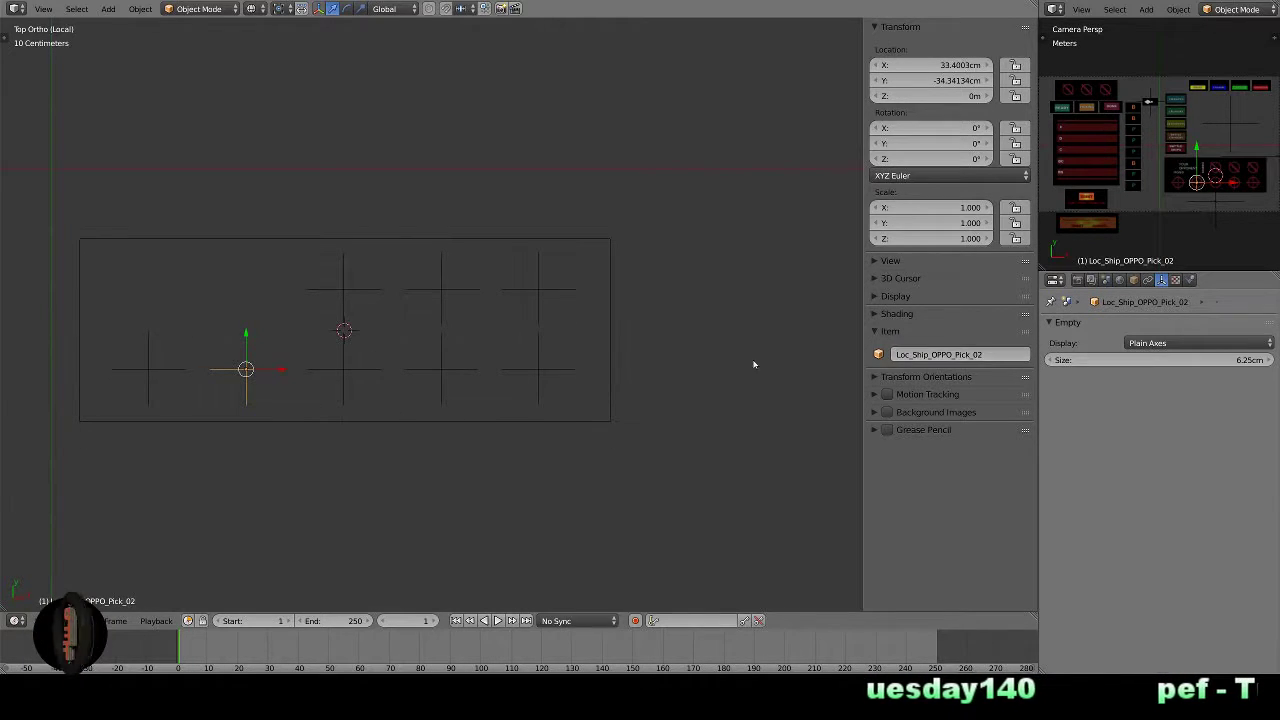
key(g)
click(848, 363)
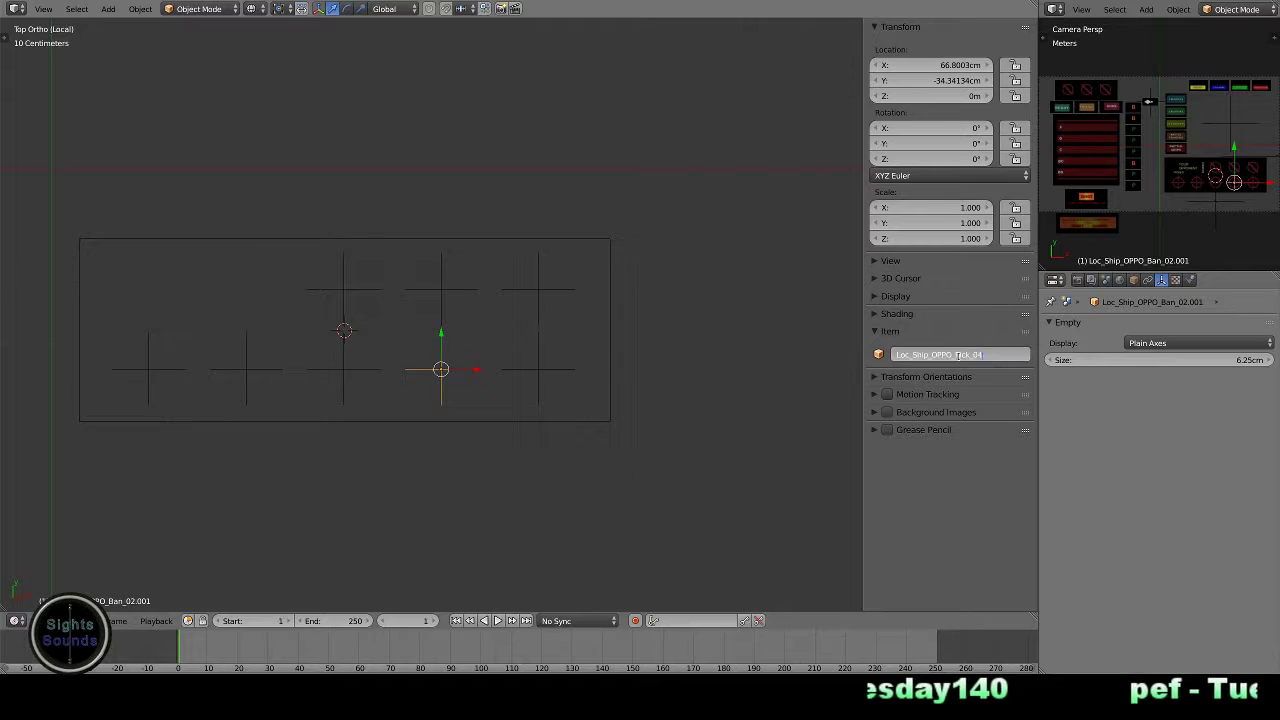
- Name the last crosshair empty Loc_Ship_OPPO_Pick_05, then box-select every empty across the banner
right_click(538, 370)
text(Loc_Ship_OPPO_Pick_0)
text(5)
key(Return)
key(b)
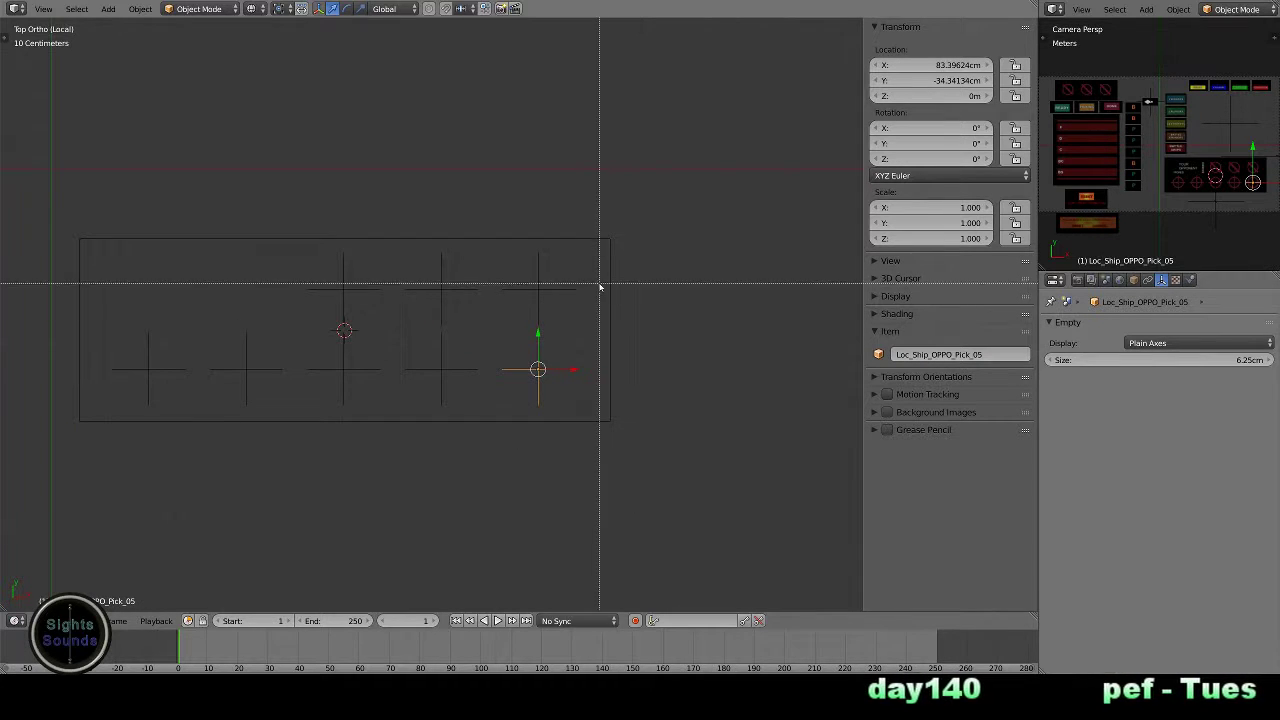
drag(572, 263, 80, 410)
- Parent the selected empties to the banner plane with Keep Transform, back in textured top view
shift+right_click(609, 315)
key(ctrl+p)
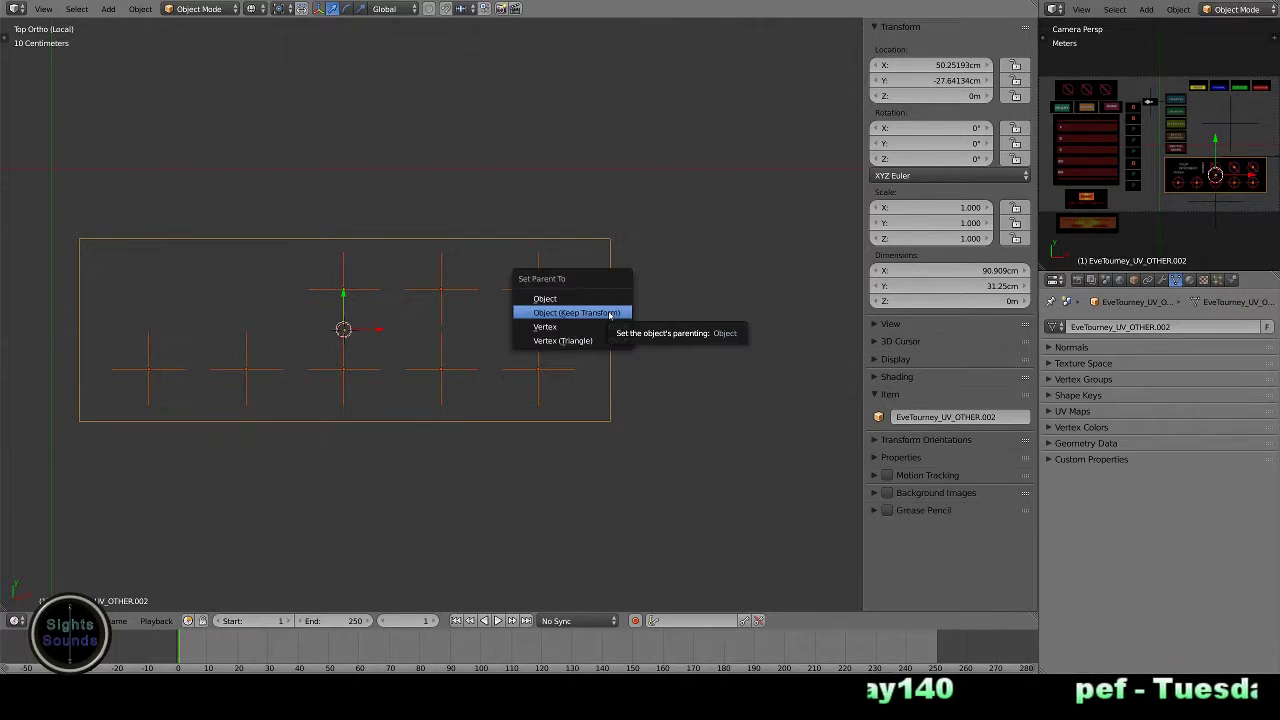
click(595, 296)
mouse_move(573, 418)
middle_down()
mouse_move(634, 391)
mouse_move(436, 380)
middle_up()
key(KP_7)
key(alt+z)
- Inspect the banner from the side and bring all other scene objects back into view
scroll(436, 380, up, 3)
scroll(433, 383, down, 1)
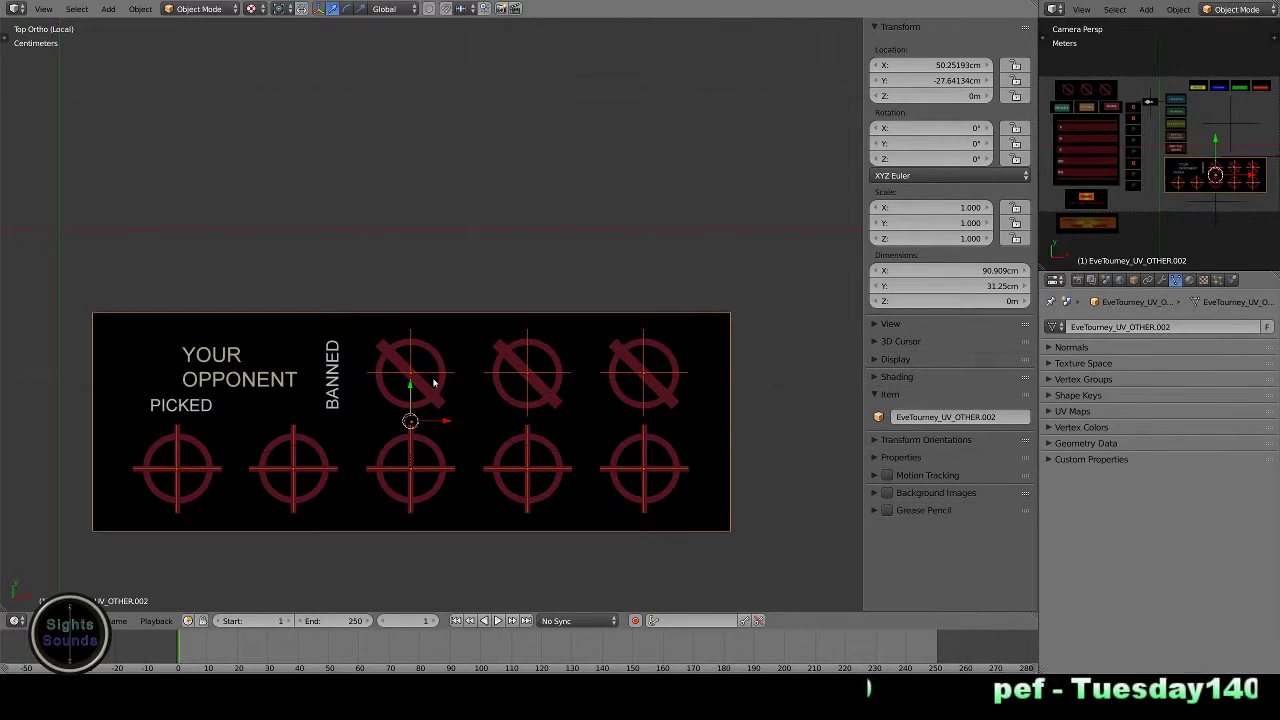
scroll(433, 383, up, 1)
scroll(433, 383, up, 3)
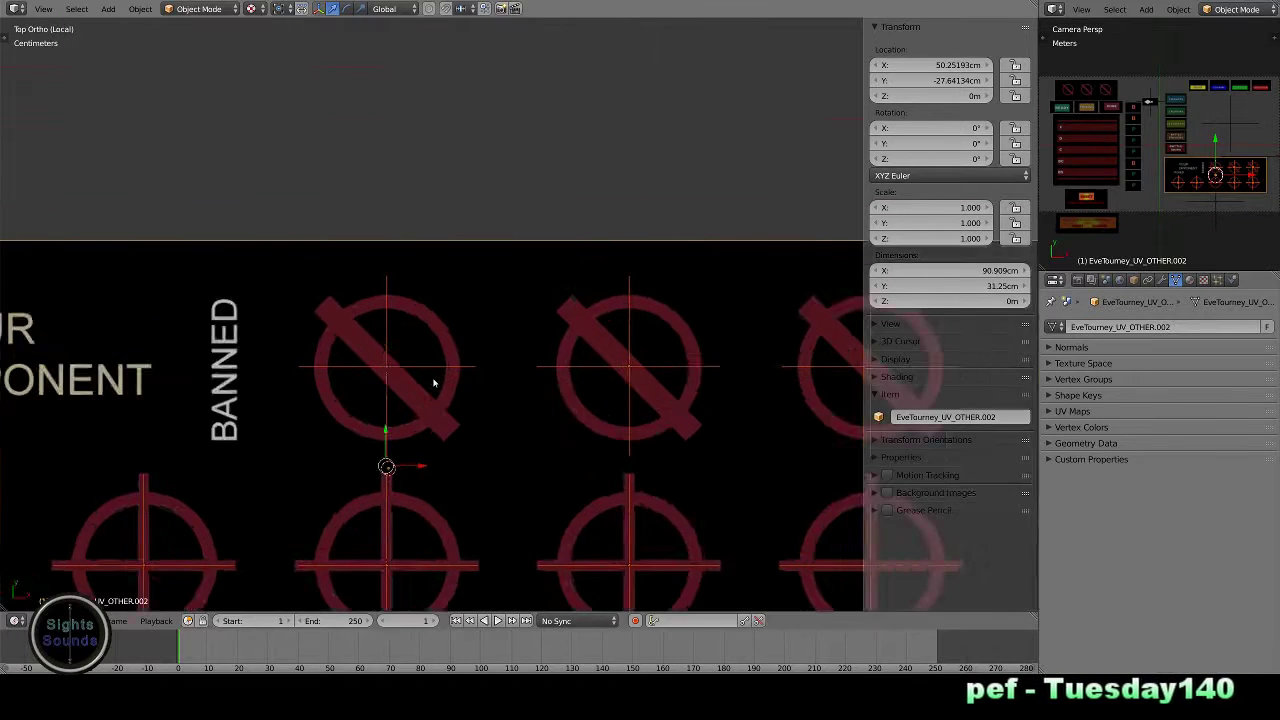
scroll(433, 383, down, 5)
key(KP_3)
scroll(391, 383, up, 4)
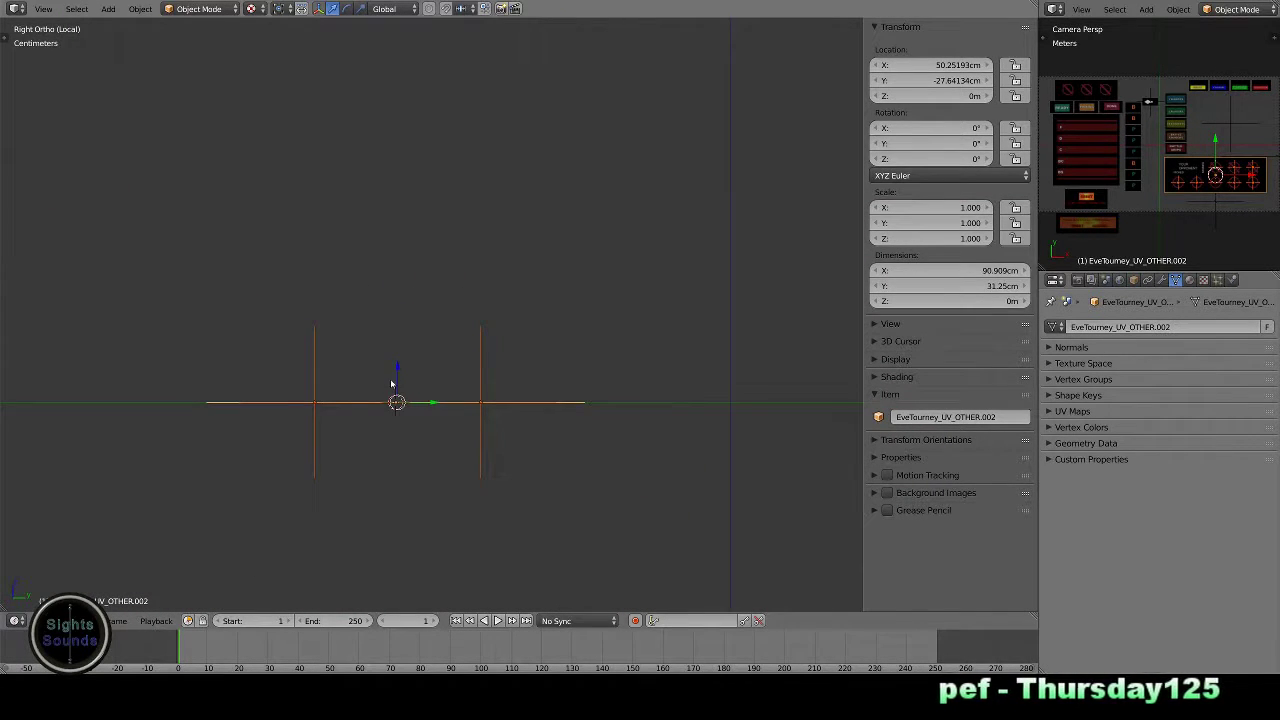
scroll(403, 228, down, 8)
shift+middle_drag(403, 228, 411, 560)
key(KP_Divide)
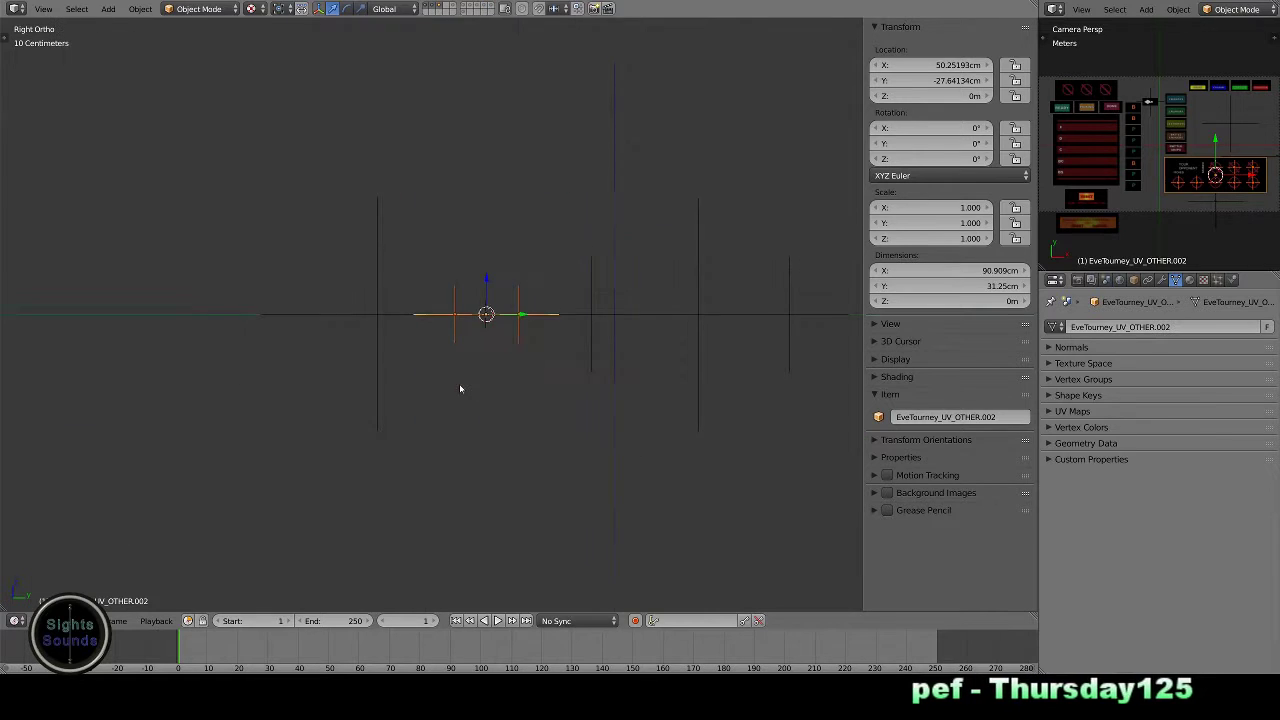
scroll(510, 457, up, 3)
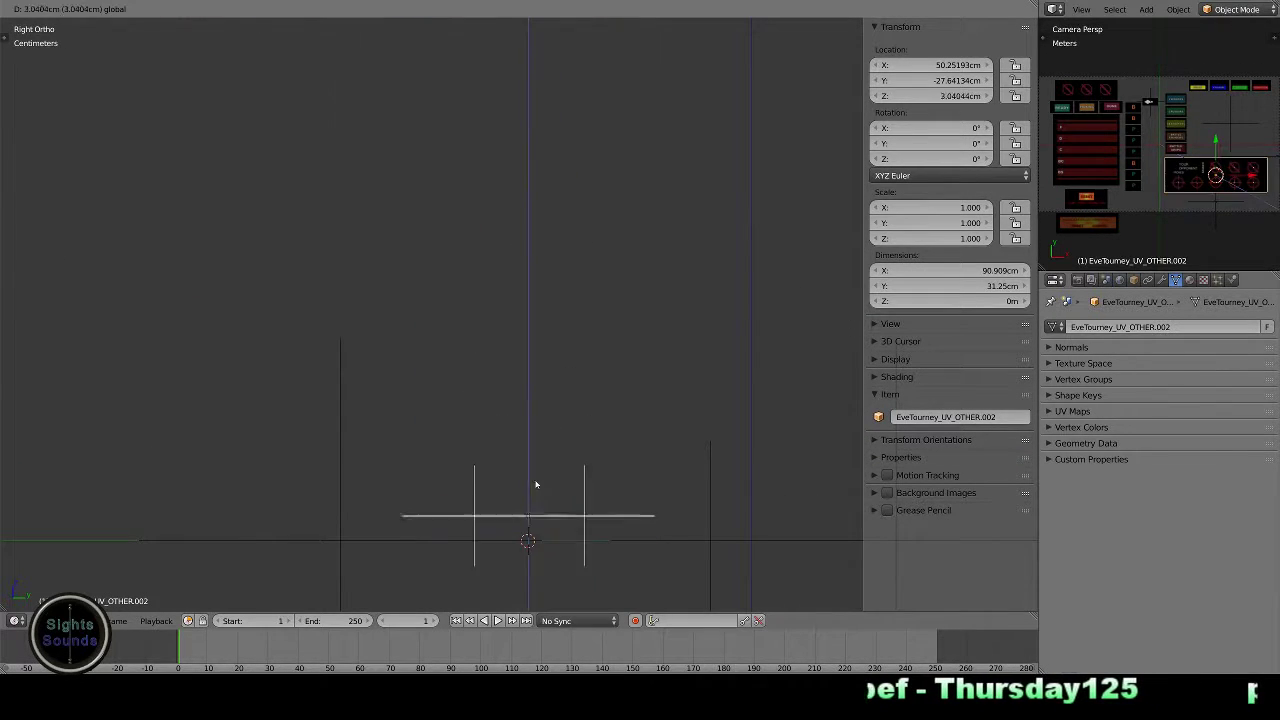
- Keep the opponent panel at zero height, then select its second ban empty from top view
drag(530, 510, 512, 114)
key(KP_0)
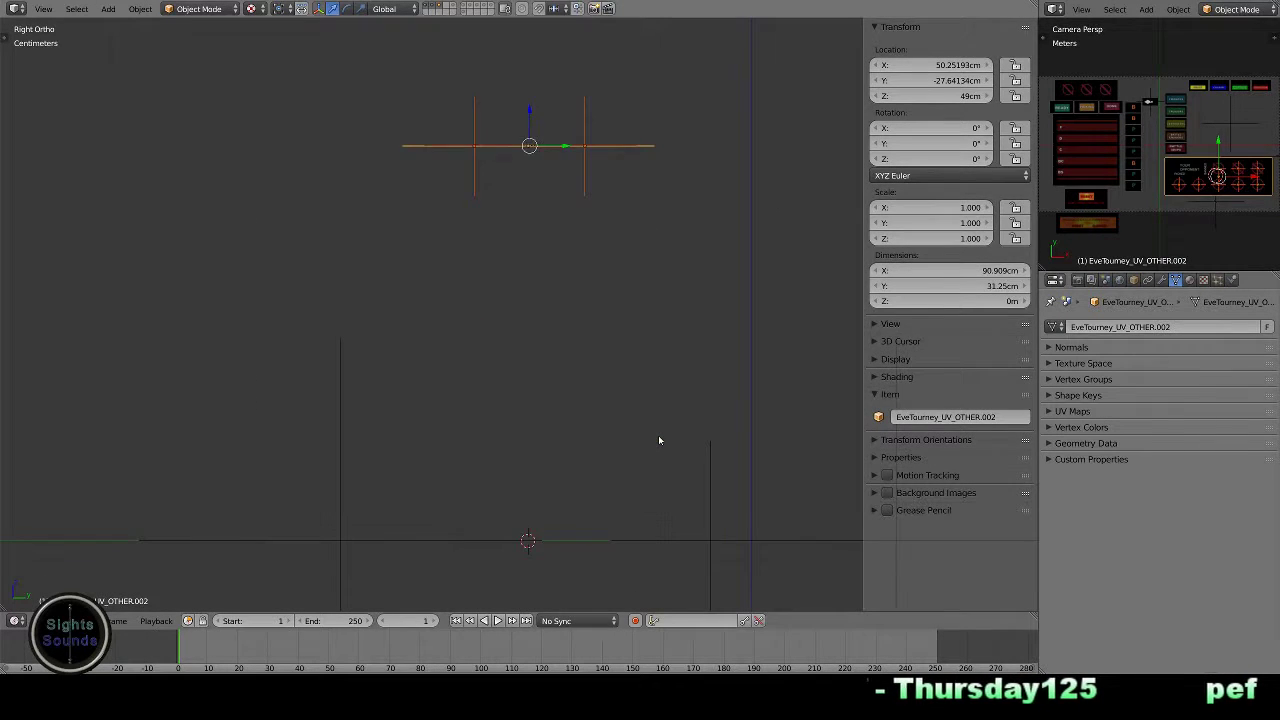
middle_drag(658, 435, 578, 544)
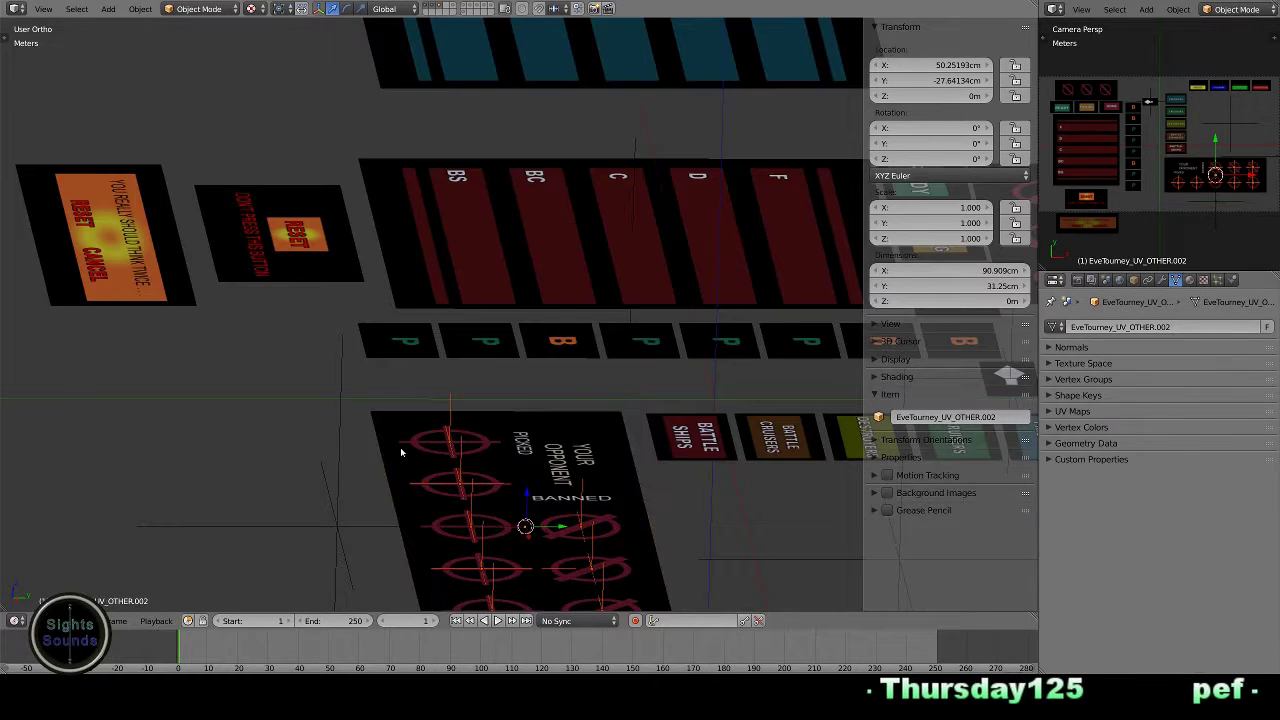
key(KP_3)
key(KP_0)
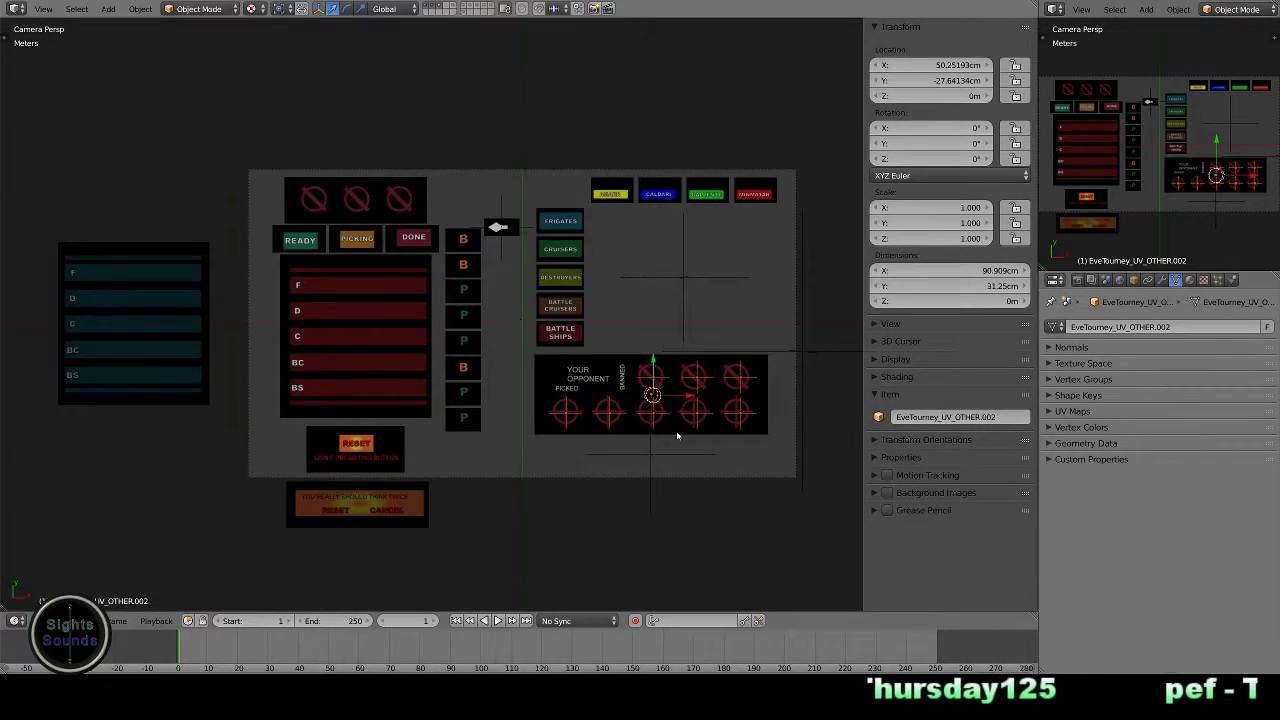
key(a)
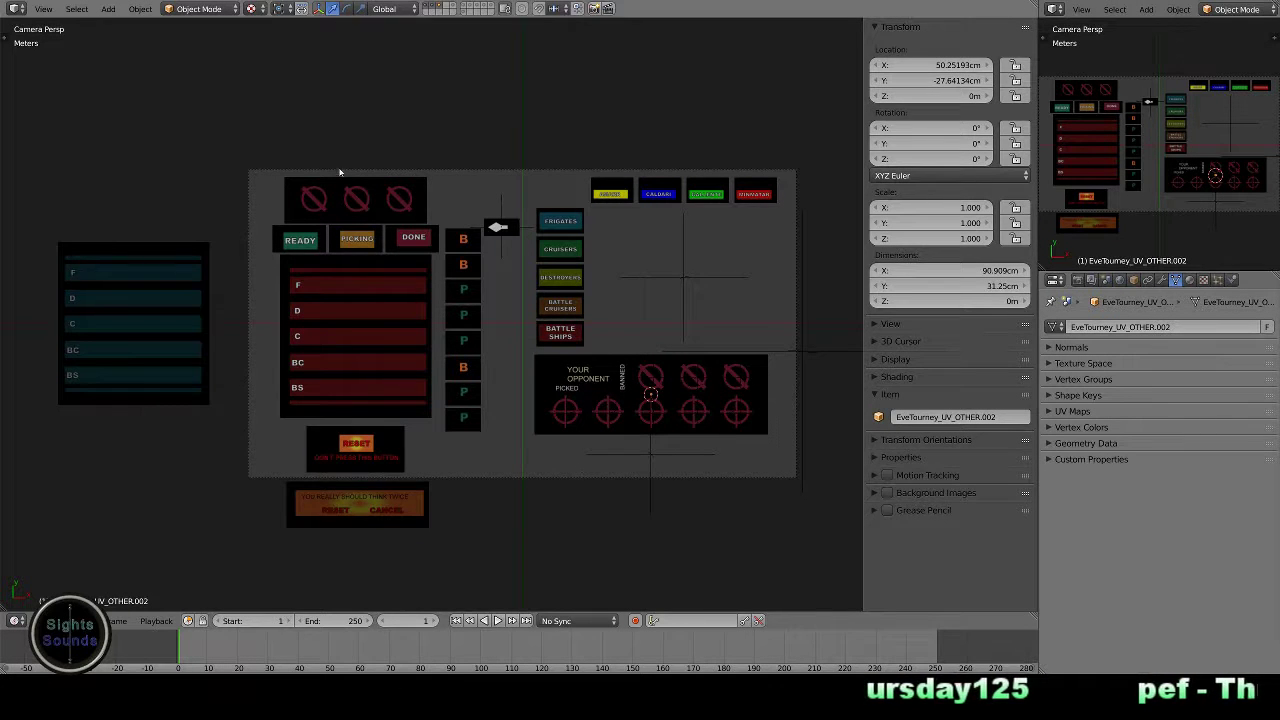
key(KP_7)
right_click(617, 269)
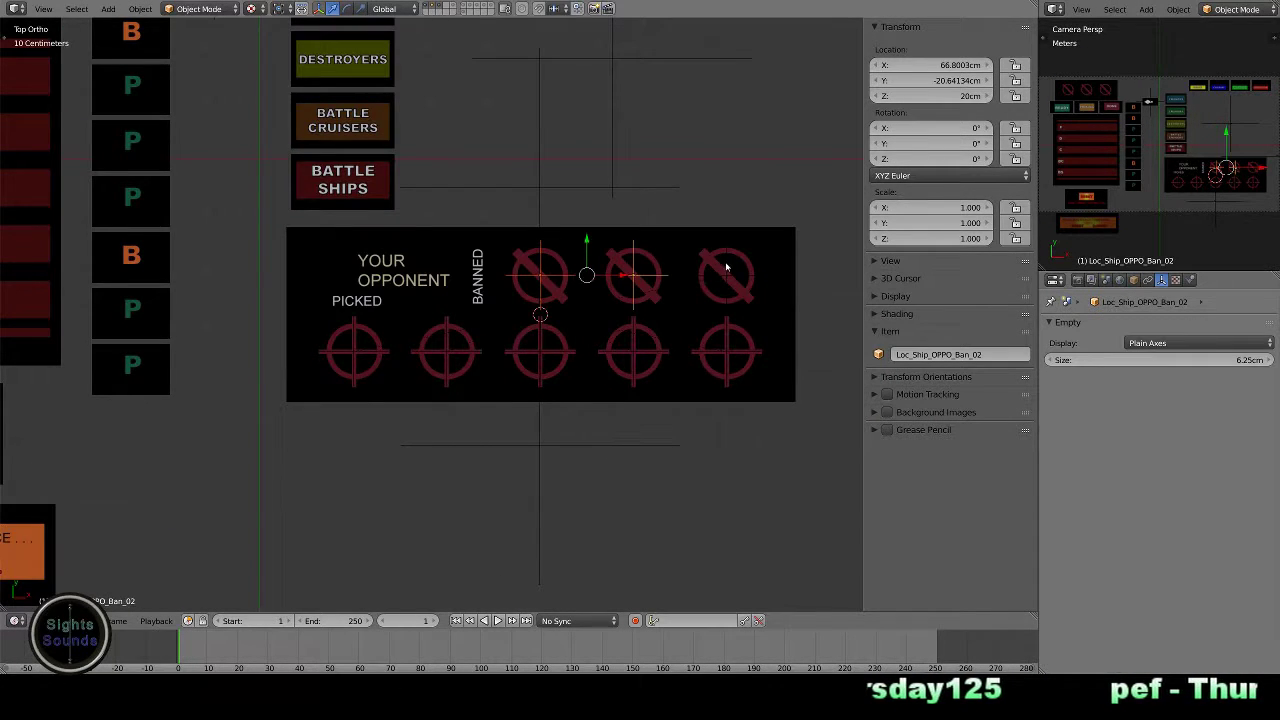
- Centre the small top panel's ban empty on its icon
scroll(726, 267, down, 4)
shift+scroll(543, 371, up, 1)
right_click(336, 242)
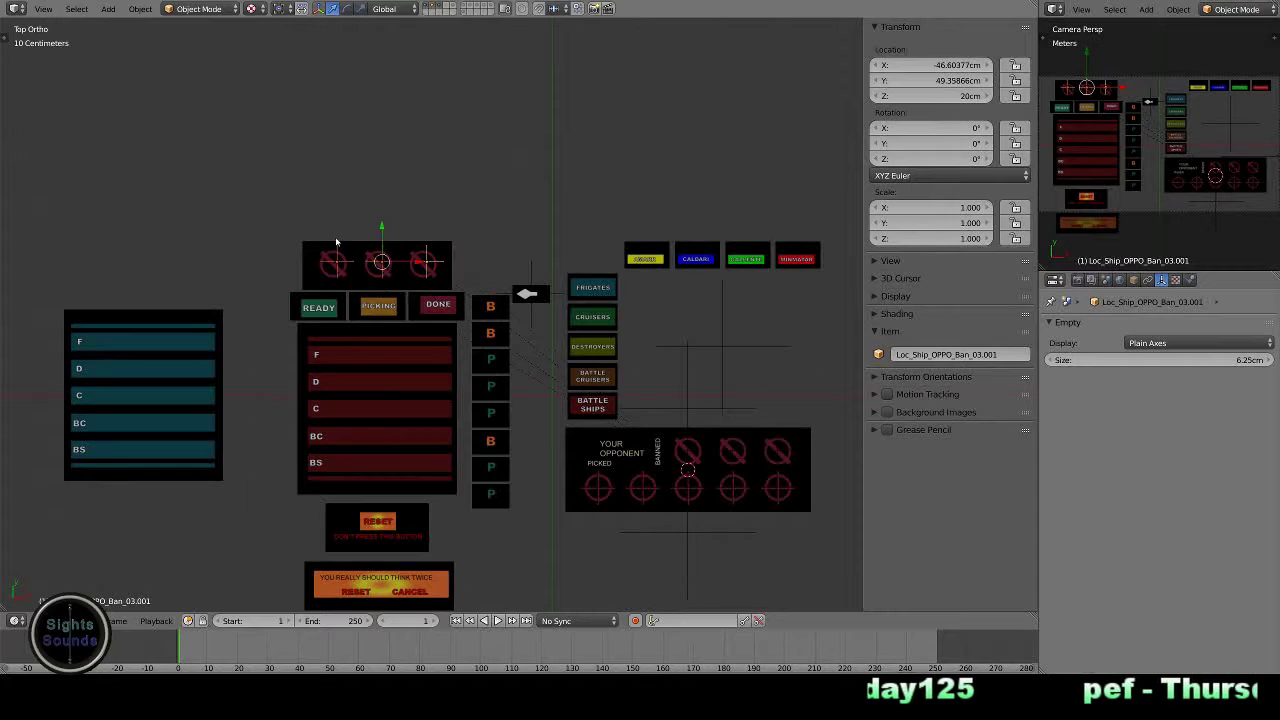
key(KP_Decimal)
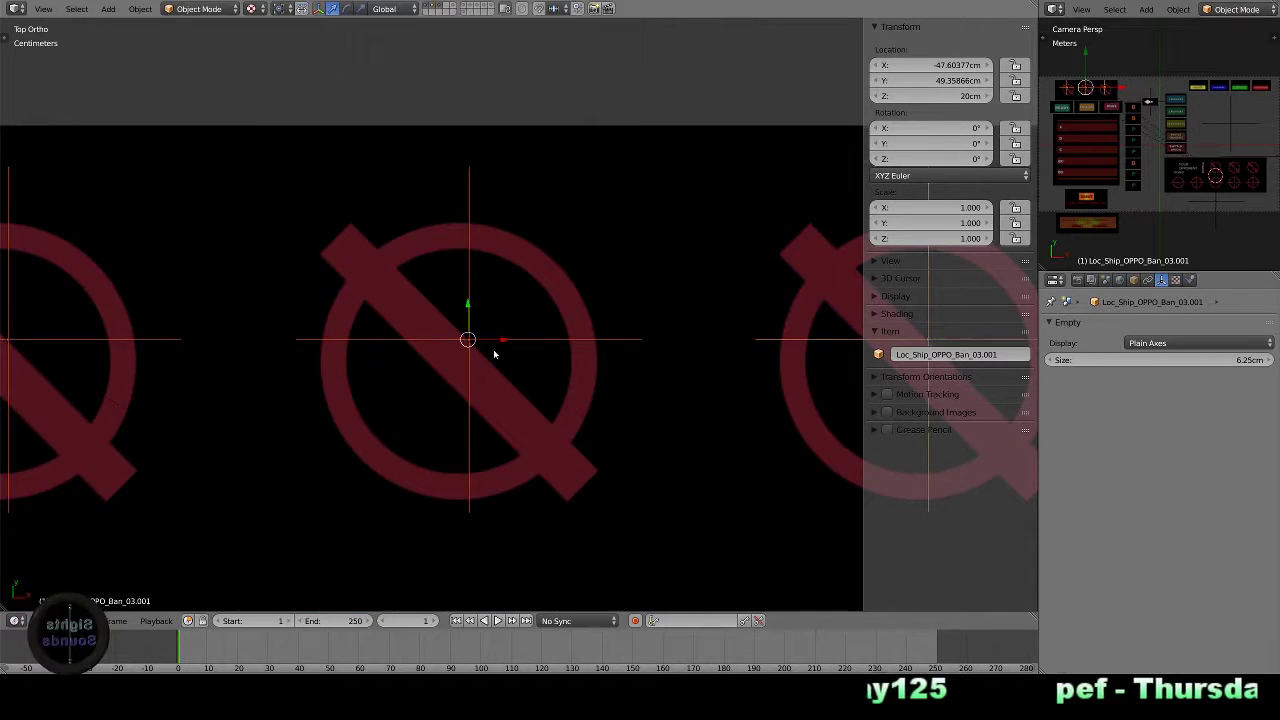
scroll(493, 349, down, 2)
scroll(493, 349, up, 1)
key(g)
click(486, 369)
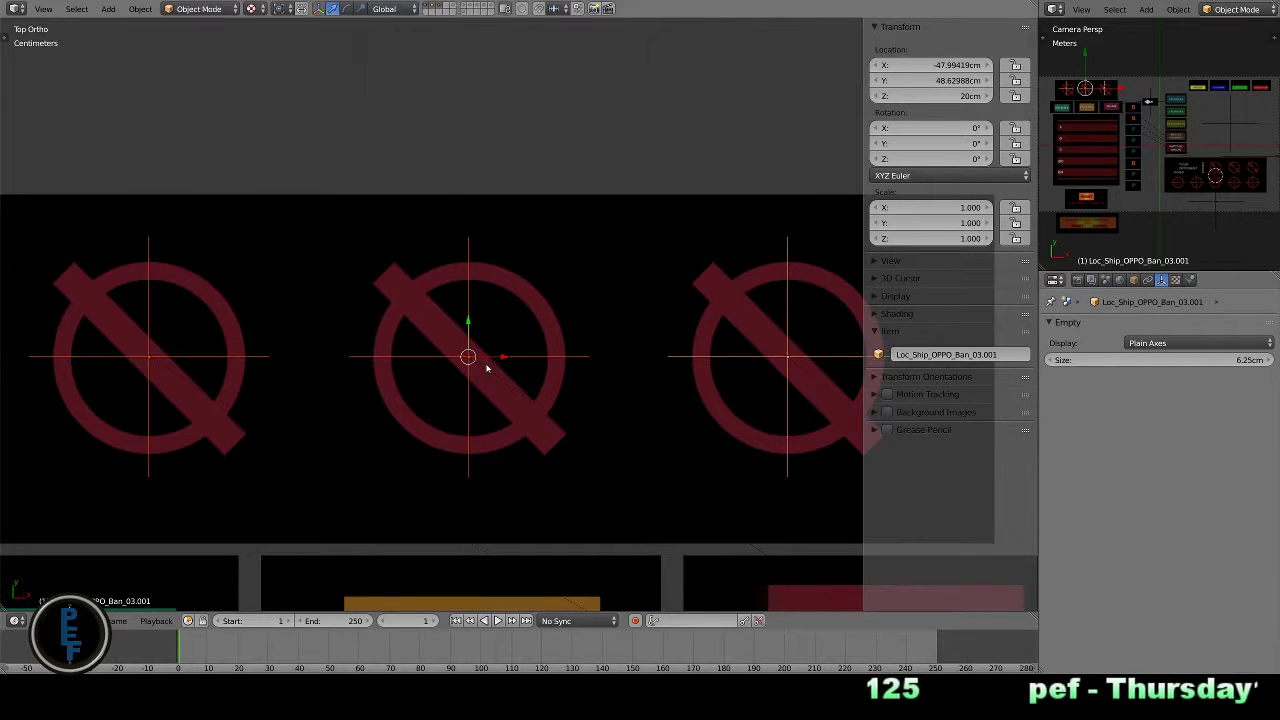
scroll(487, 366, up, 4)
scroll(489, 363, up, 2)
key(shift+a)
key(Escape)
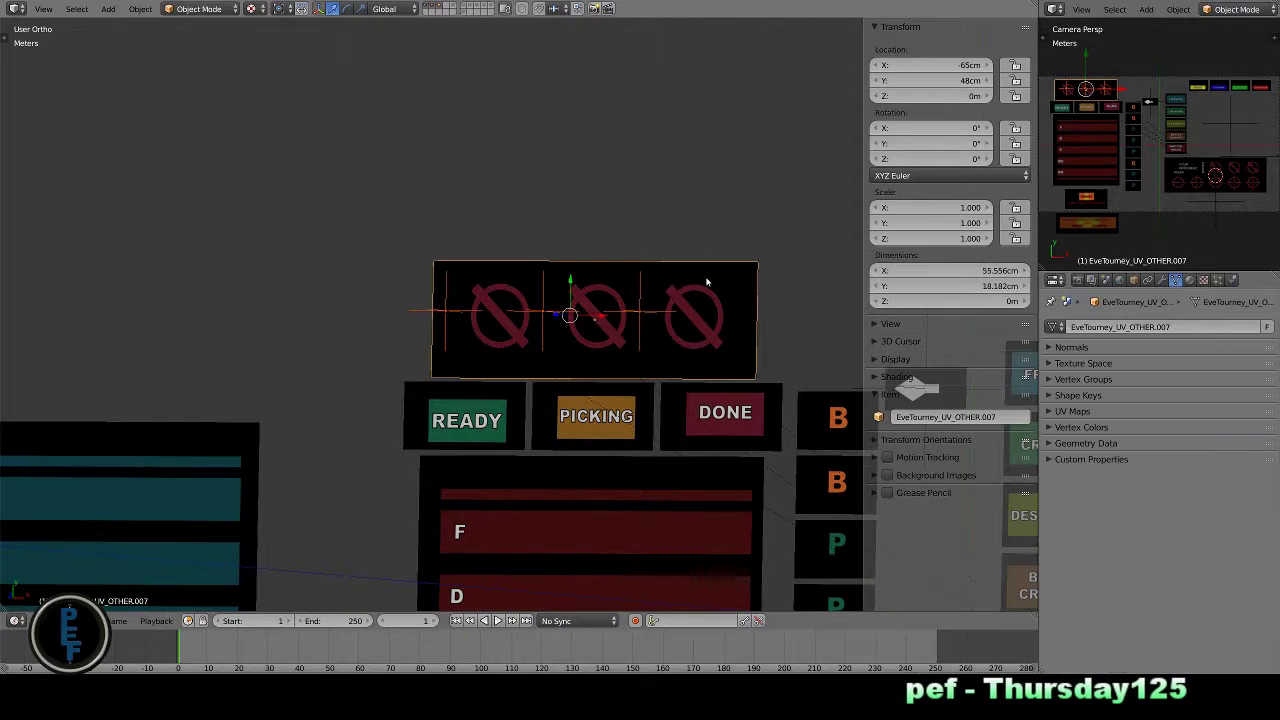
- Select the small top ban panel and orbit to check it edge-on and from above
alt+right_click(606, 277)
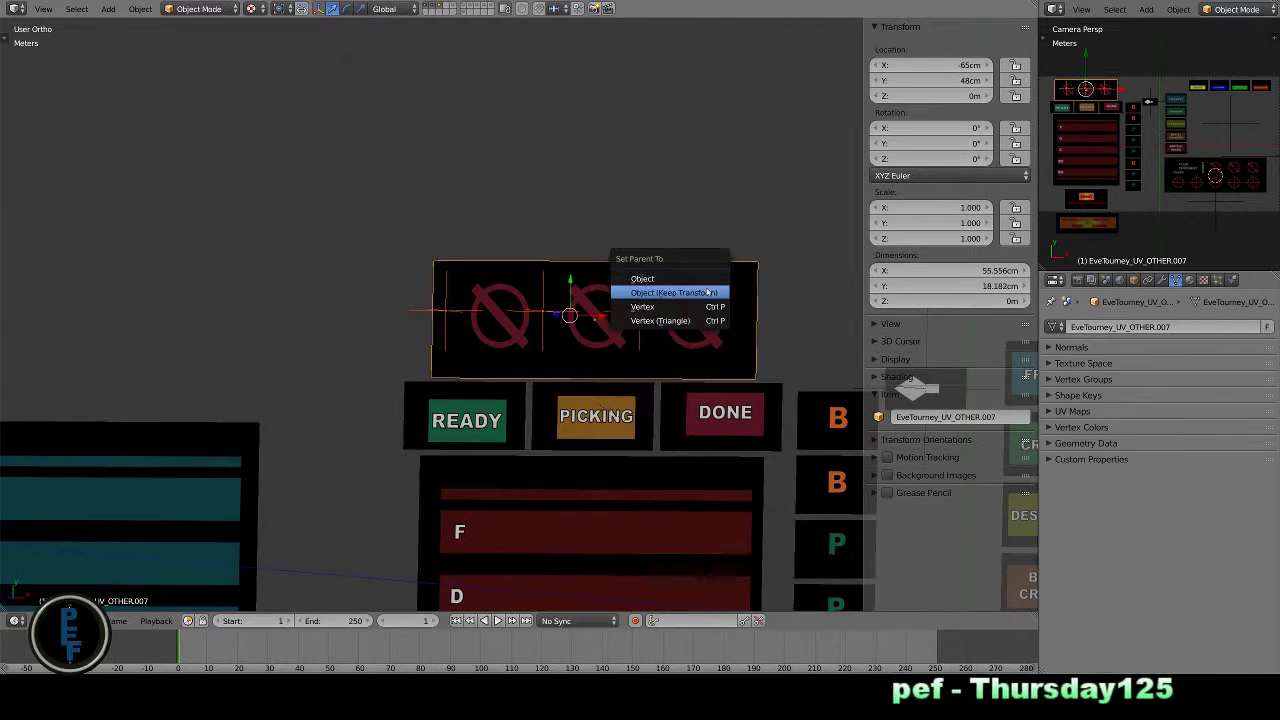
mouse_move(501, 239)
middle_down()
mouse_move(606, 418)
mouse_move(377, 358)
middle_up()
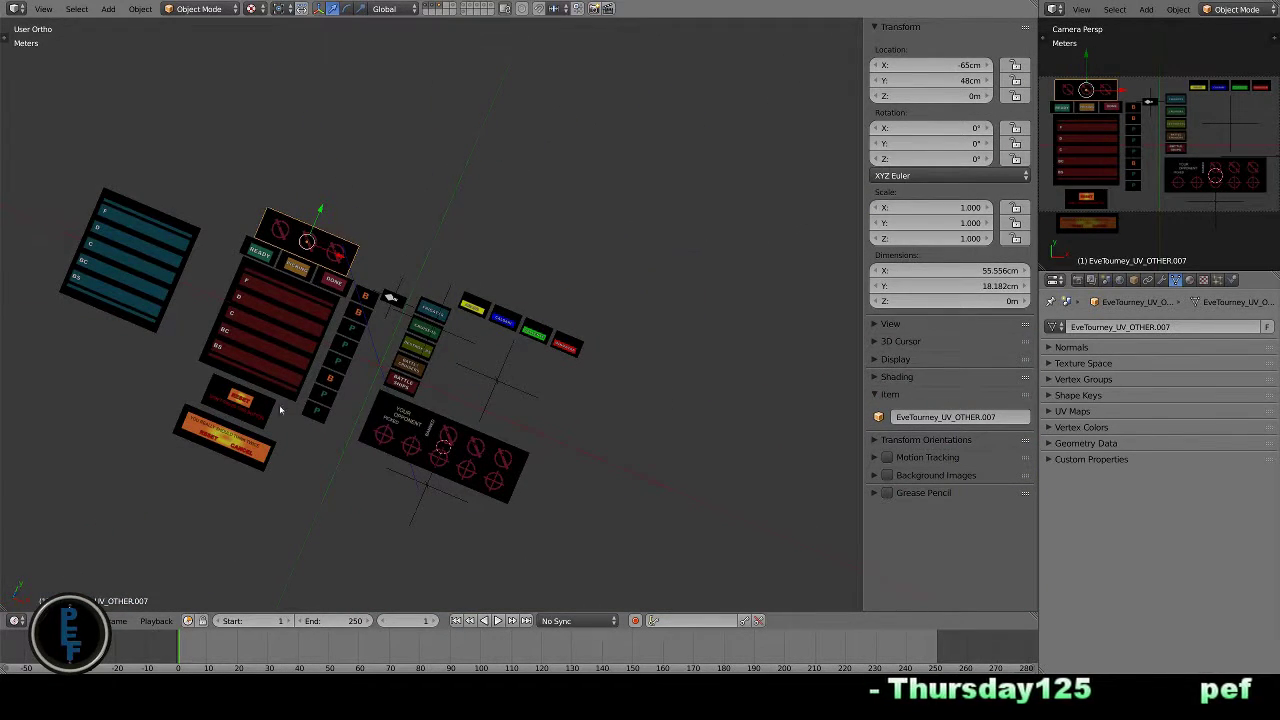
middle_drag(280, 410, 516, 329)
scroll(388, 405, up, 5)
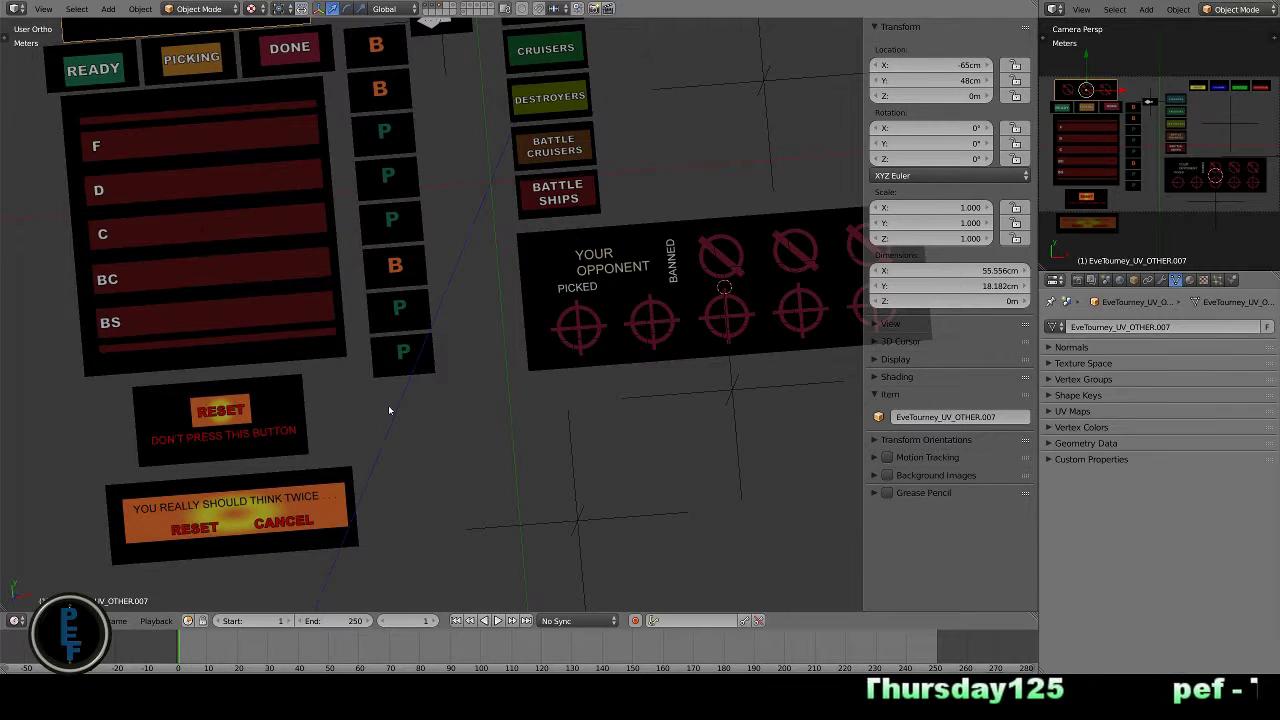
- Rename the first two B tiles in the N-panel, the second as Ban_02
shift+middle_drag(390, 410, 426, 563)
right_click(411, 199)
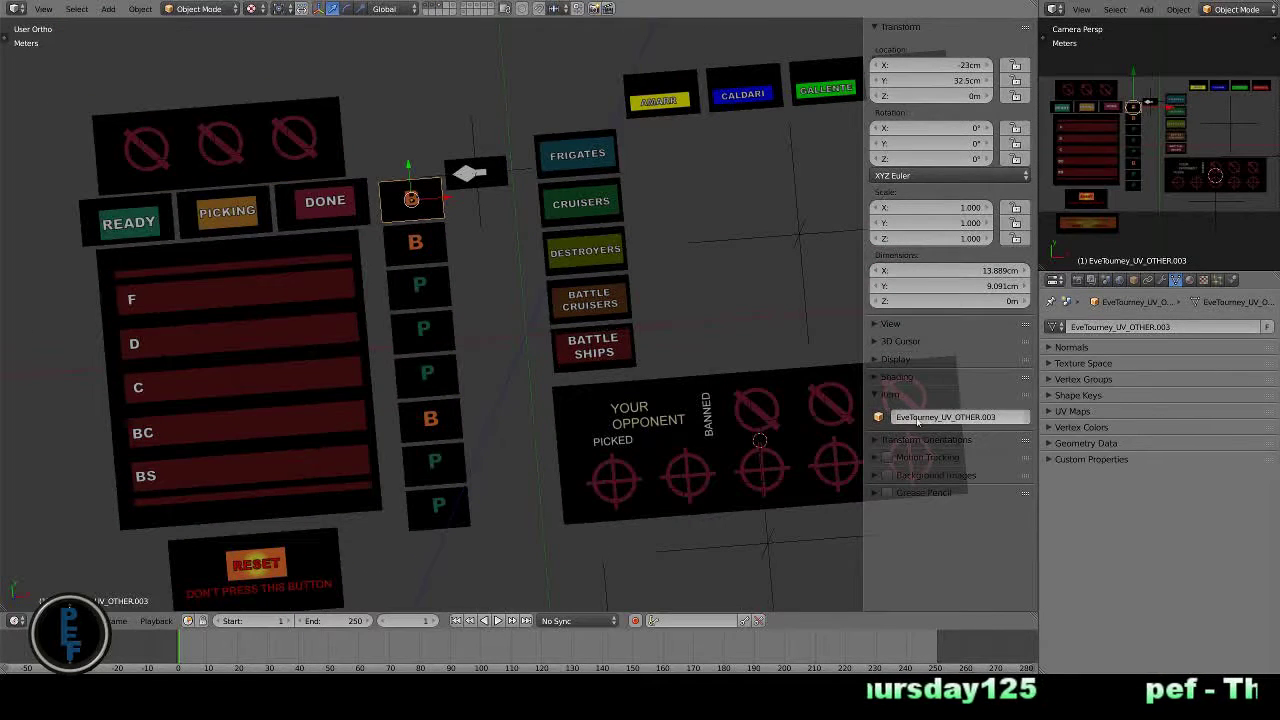
click(923, 416)
text(Ban_0)
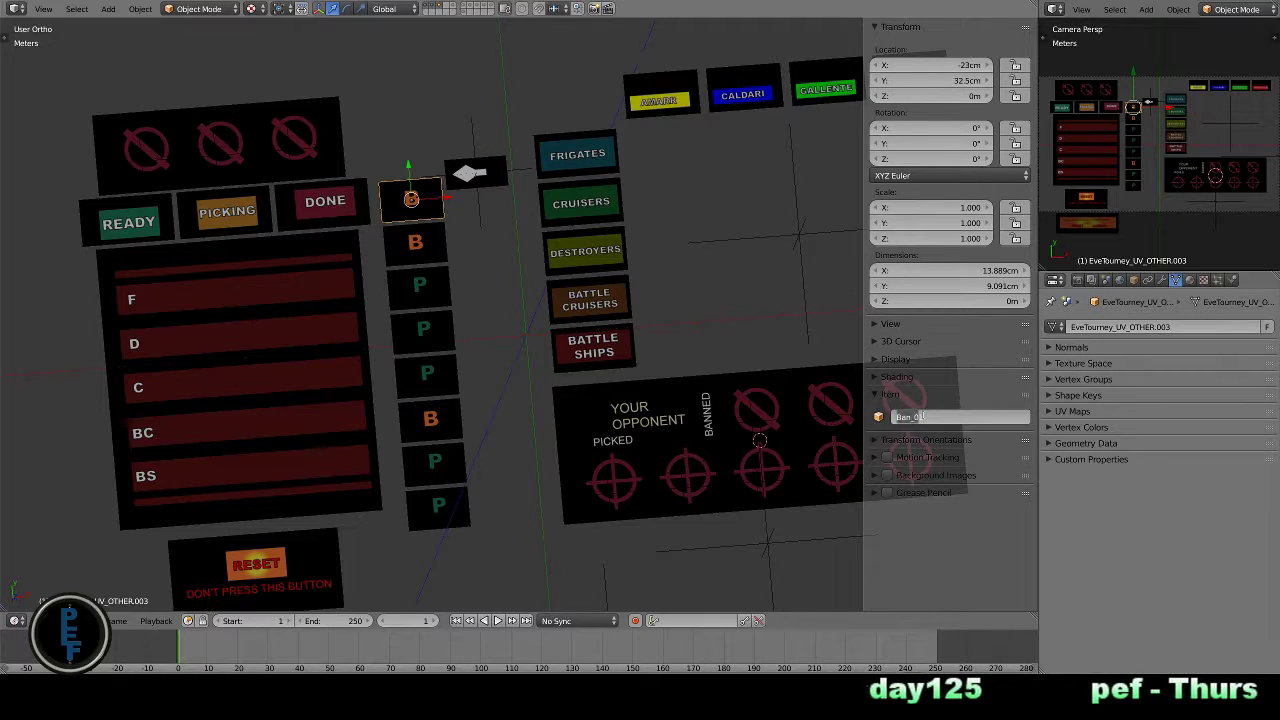
text(1)
key(Return)
right_click(414, 243)
double_click(945, 417)
text(Ban_02)
key(Return)
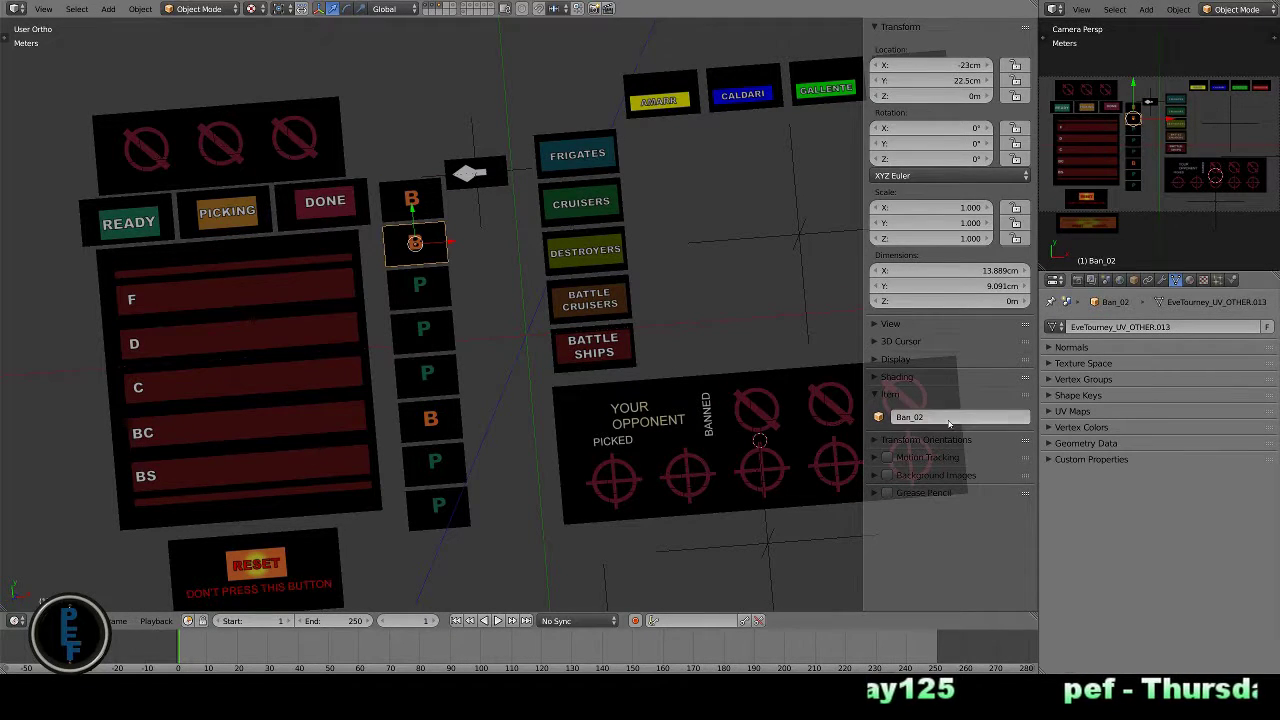
key(ctrl+z)
key(ctrl+z)
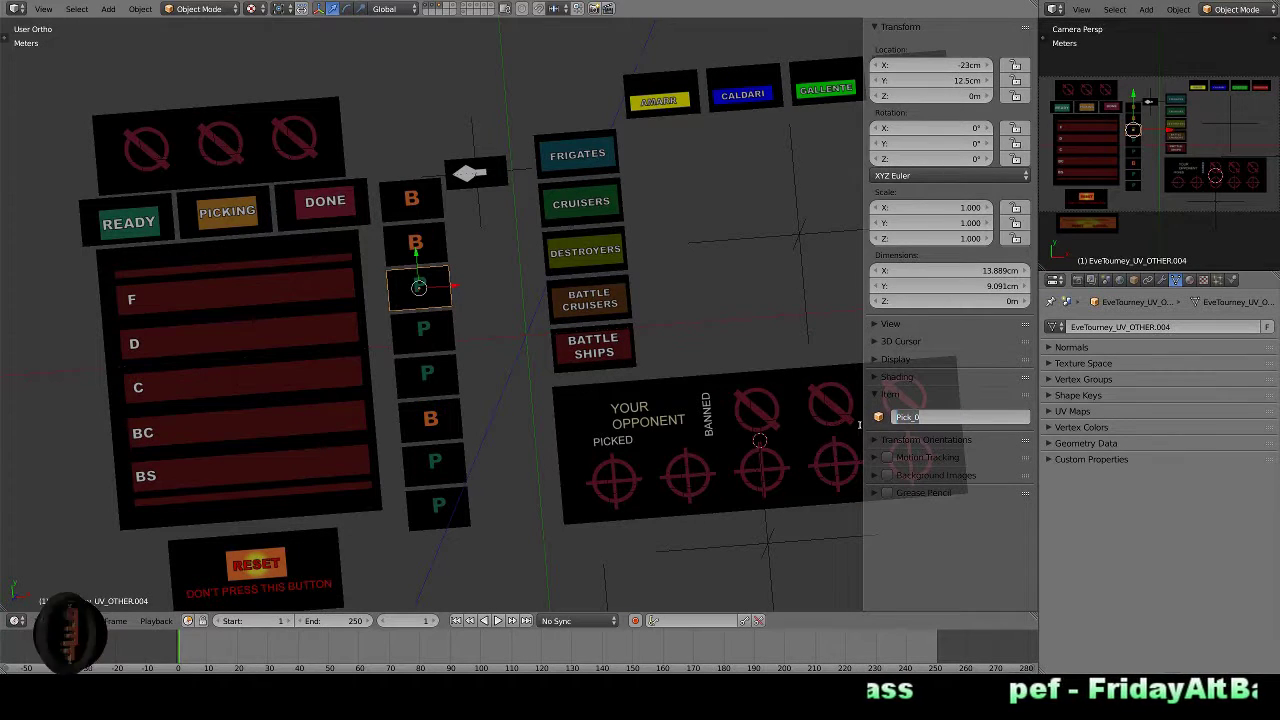
- Name the upper P tiles, including Pick_01 and Pick_D
text(1)
key(Return)
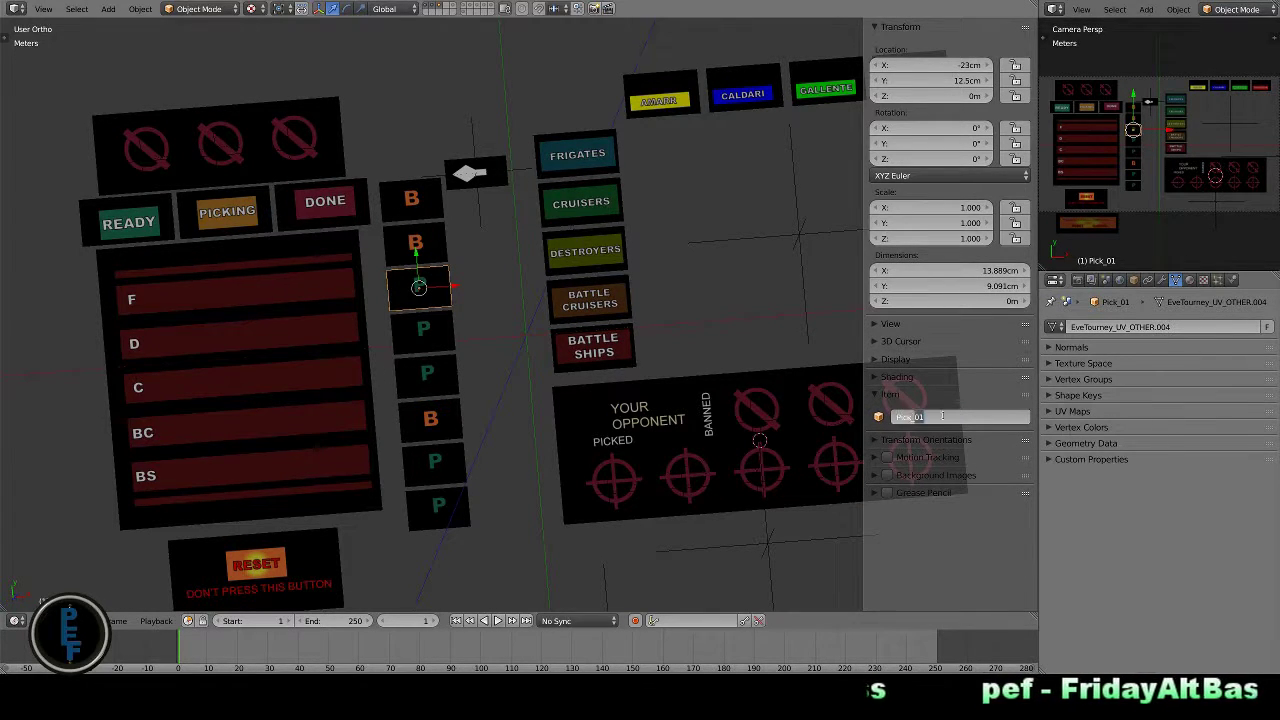
key(ctrl+z)
key(ctrl+z)
key(ctrl+z)
key(shift+r)
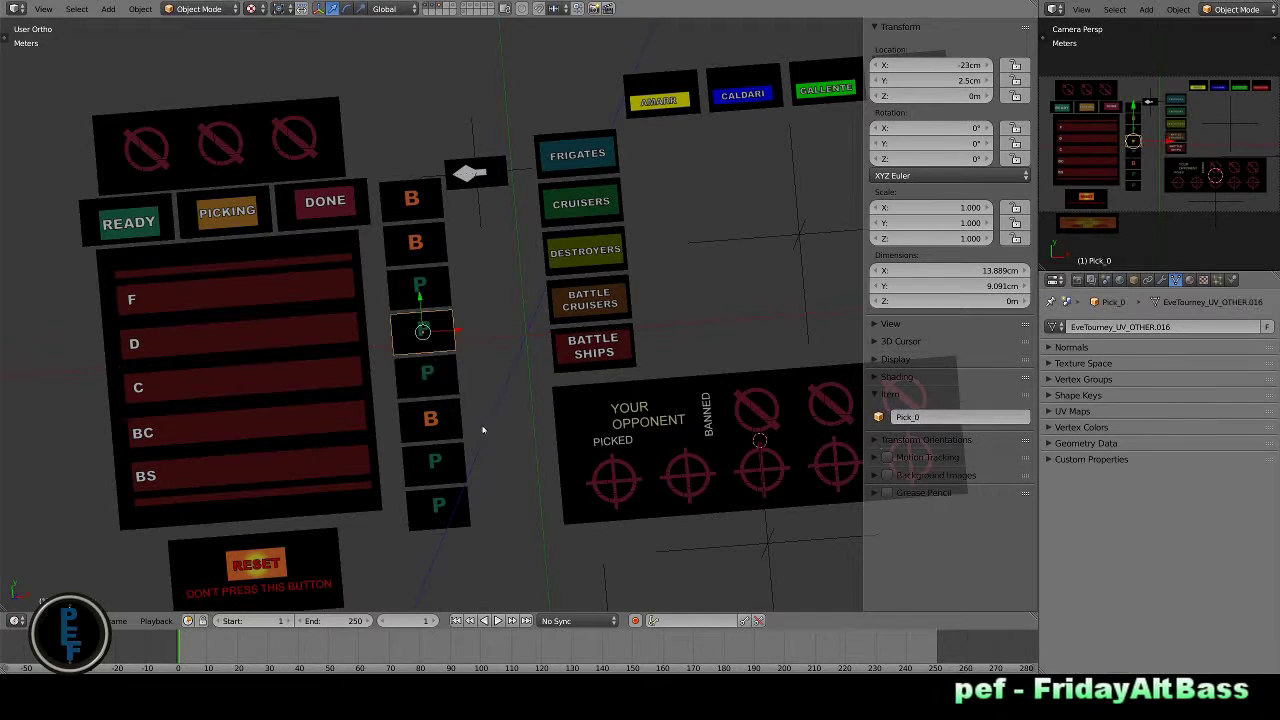
key(shift+r)
key(shift+r)
key(shift+r)
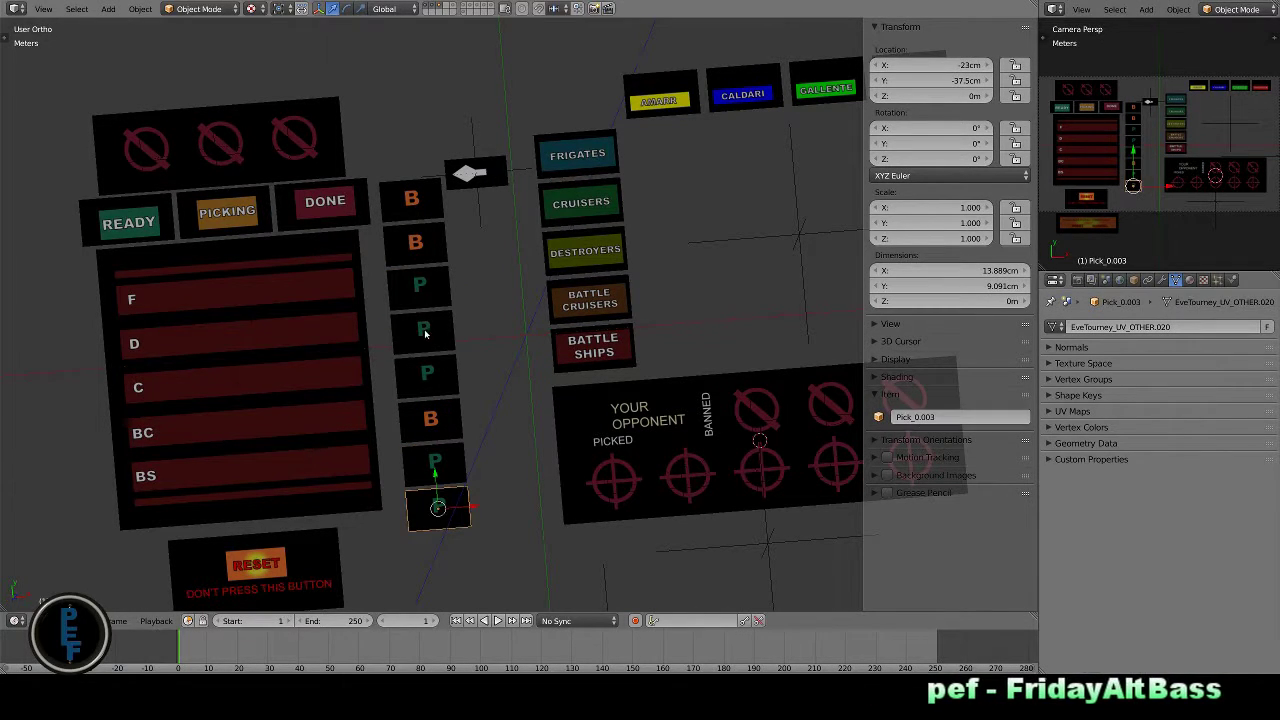
key(ctrl+z)
key(Return)
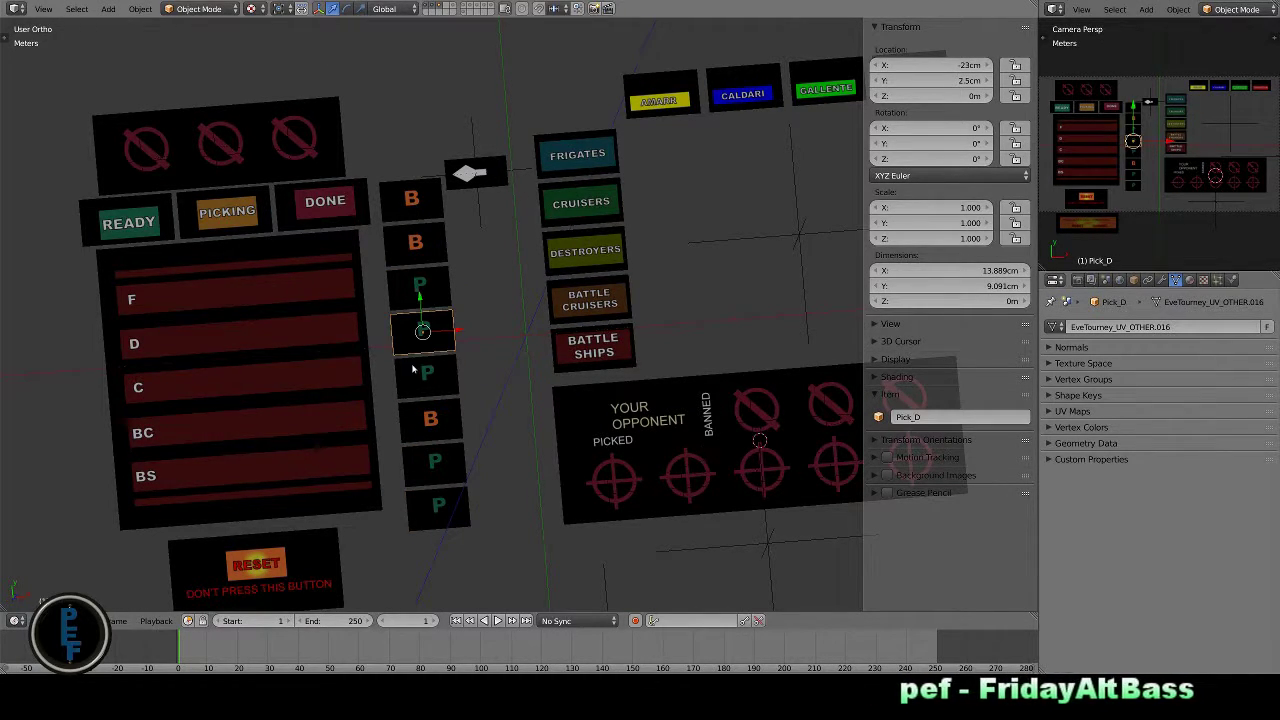
- Rename the remaining P tiles down to the bottom one, Pick_BS
key(shift+r)
click(928, 418)
key(Return)
key(shift+r)
click(925, 417)
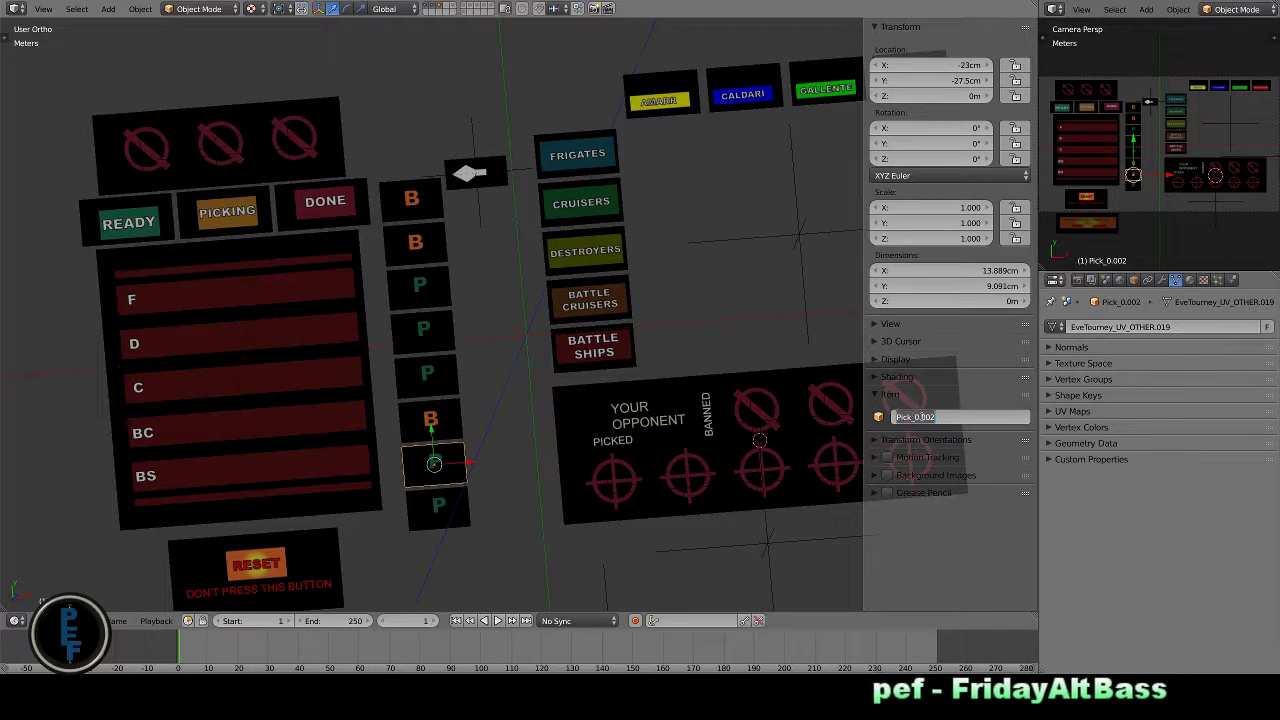
key(Return)
key(shift+r)
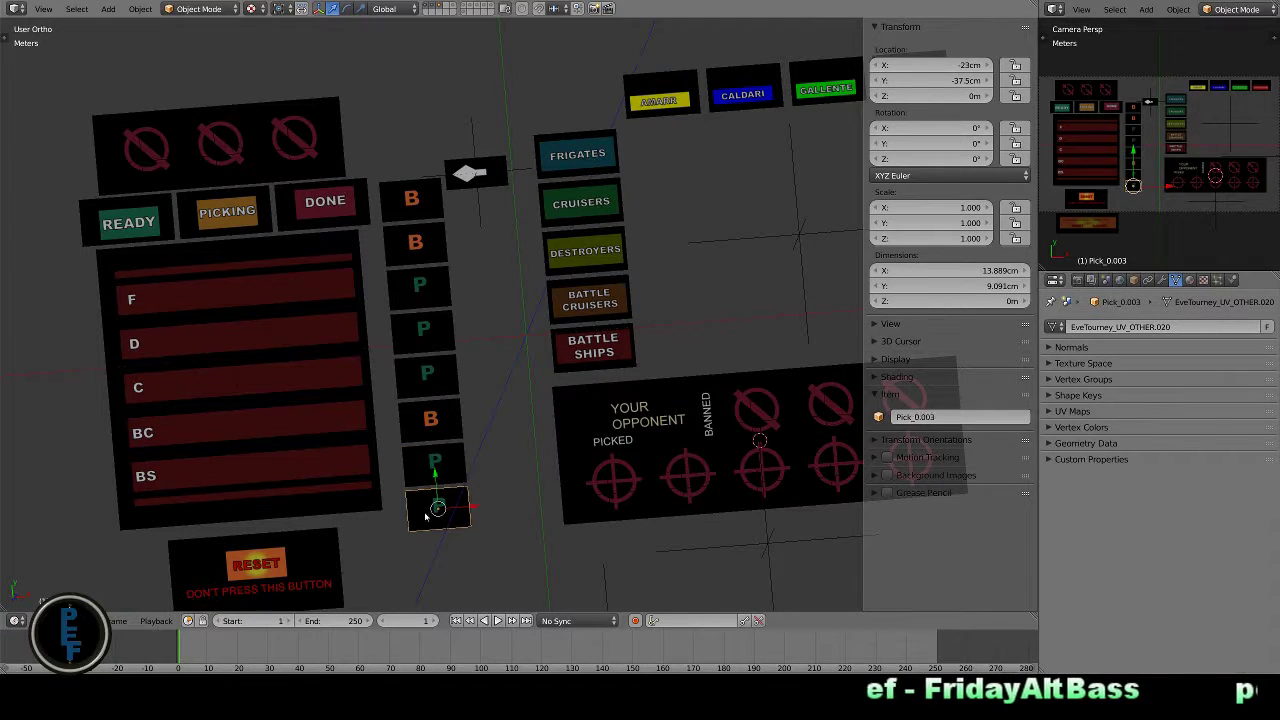
click(915, 417)
key(Return)
- Rename the small top ban panel to Bnaned_By_Us
middle_drag(700, 250, 730, 270)
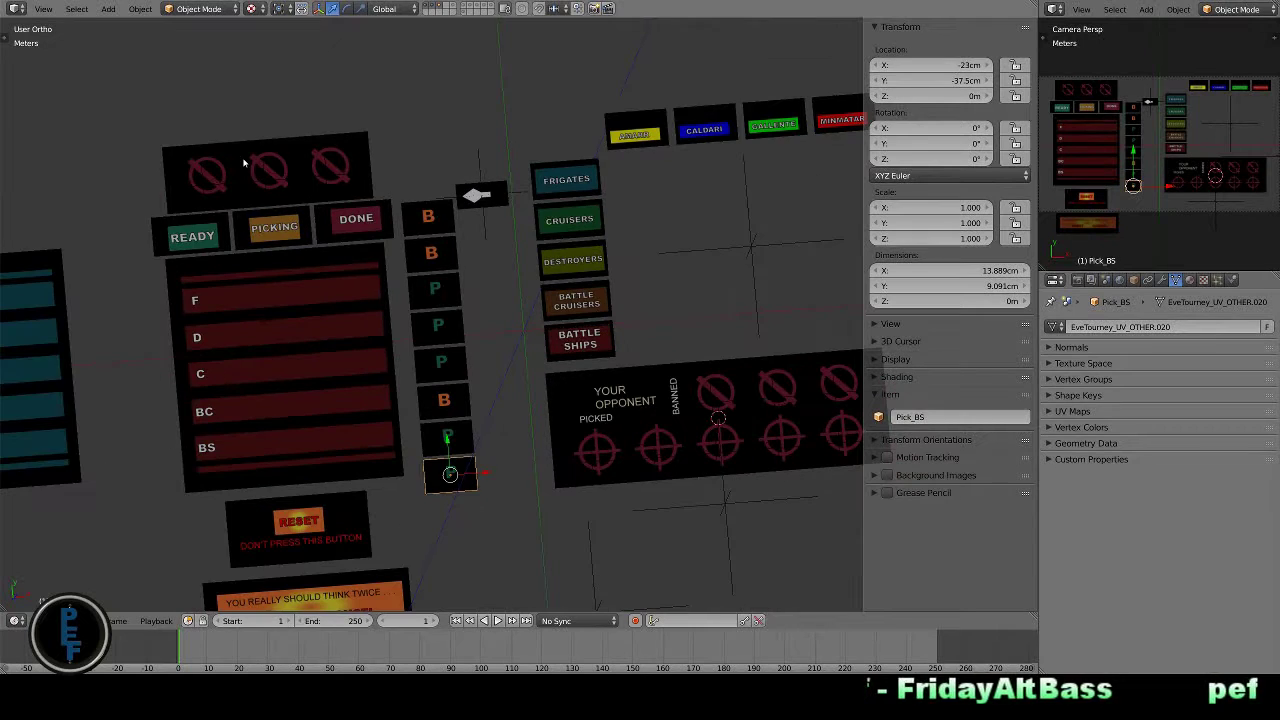
right_click(267, 172)
click(913, 417)
text(Banned By)
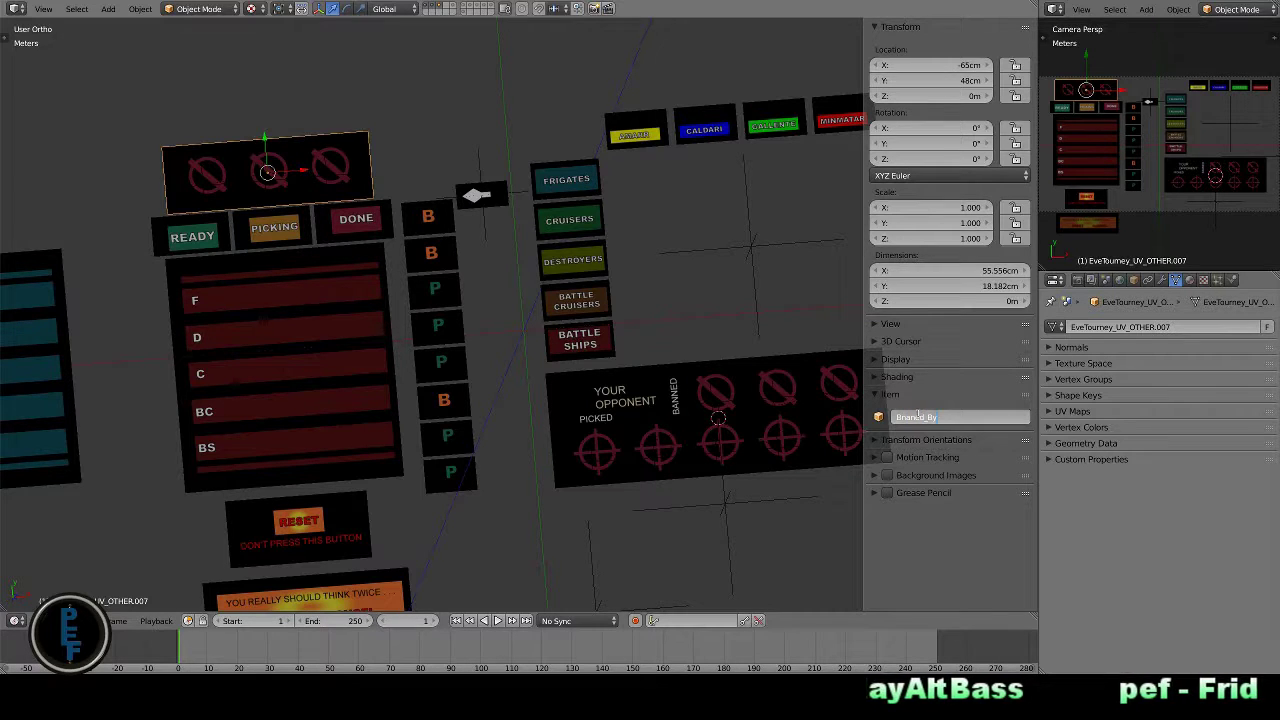
text(_Us)
key(Return)
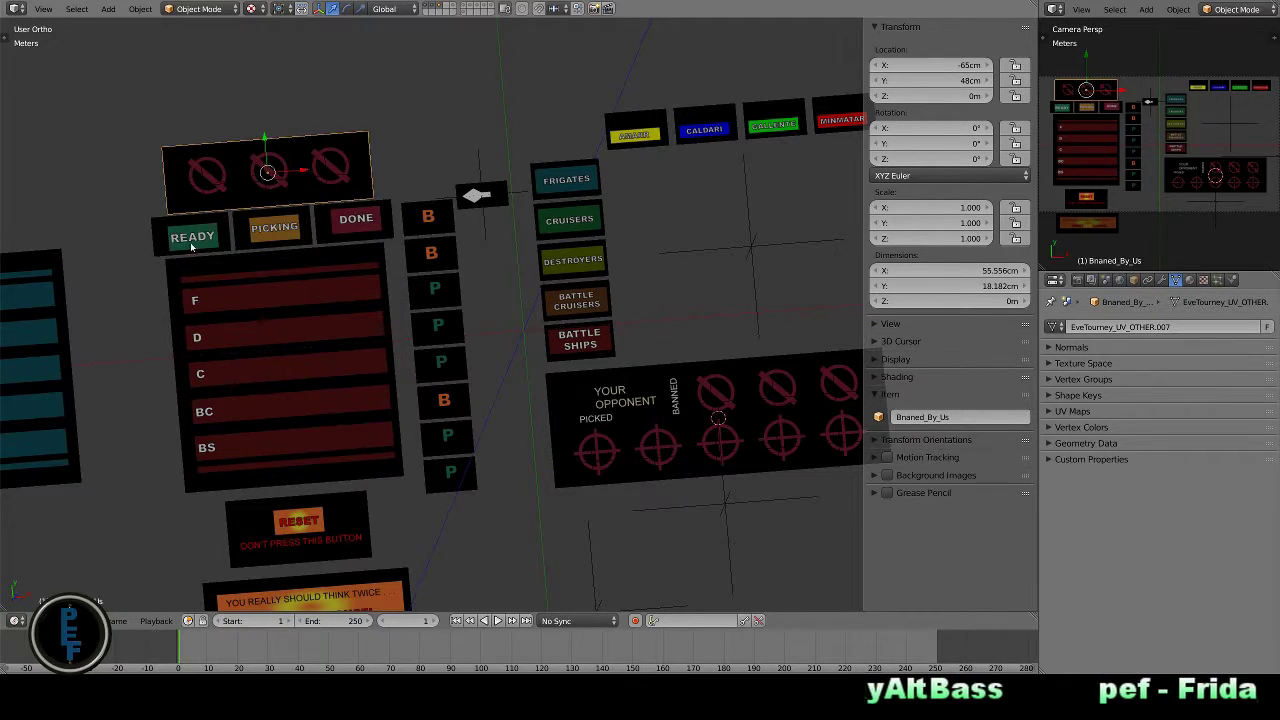
- Rename the READY button to BTN_Ready
right_click(192, 247)
click(922, 418)
text(y)
key(Return)
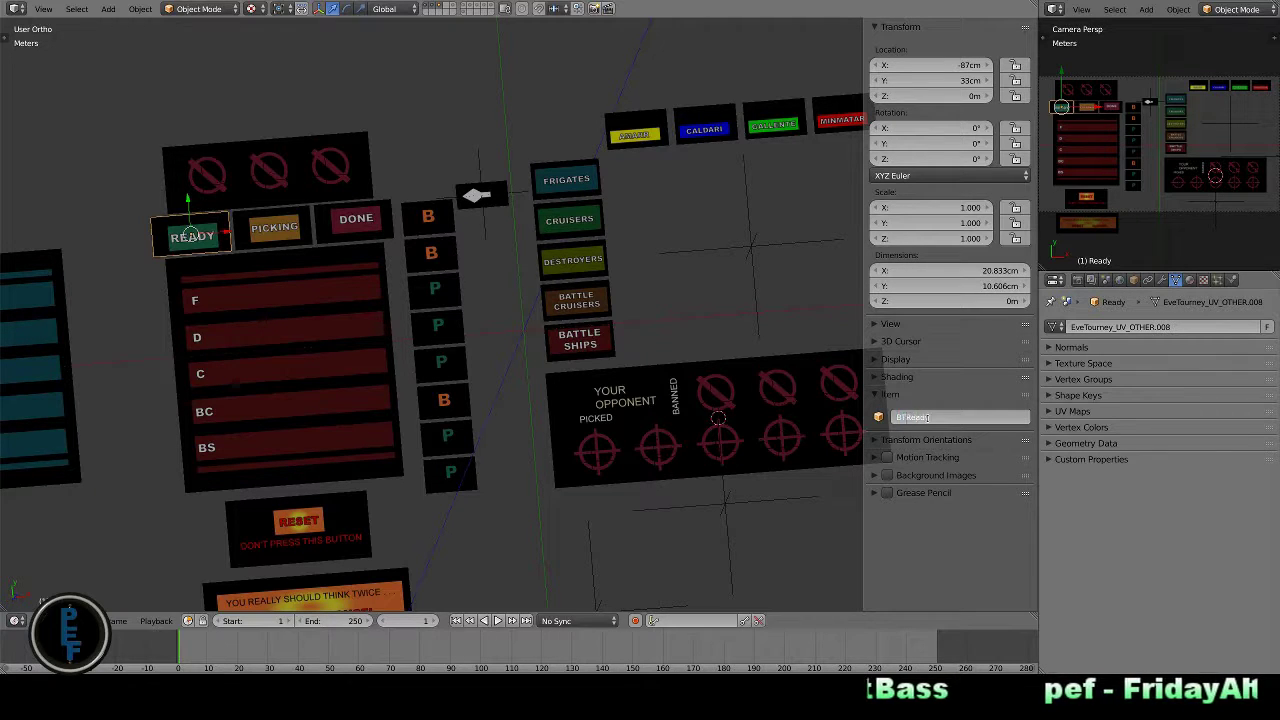
- Zoom in on the PICKING button, then select the DONE button and the red ship-class panel
right_click(275, 228)
key(KP_Decimal)
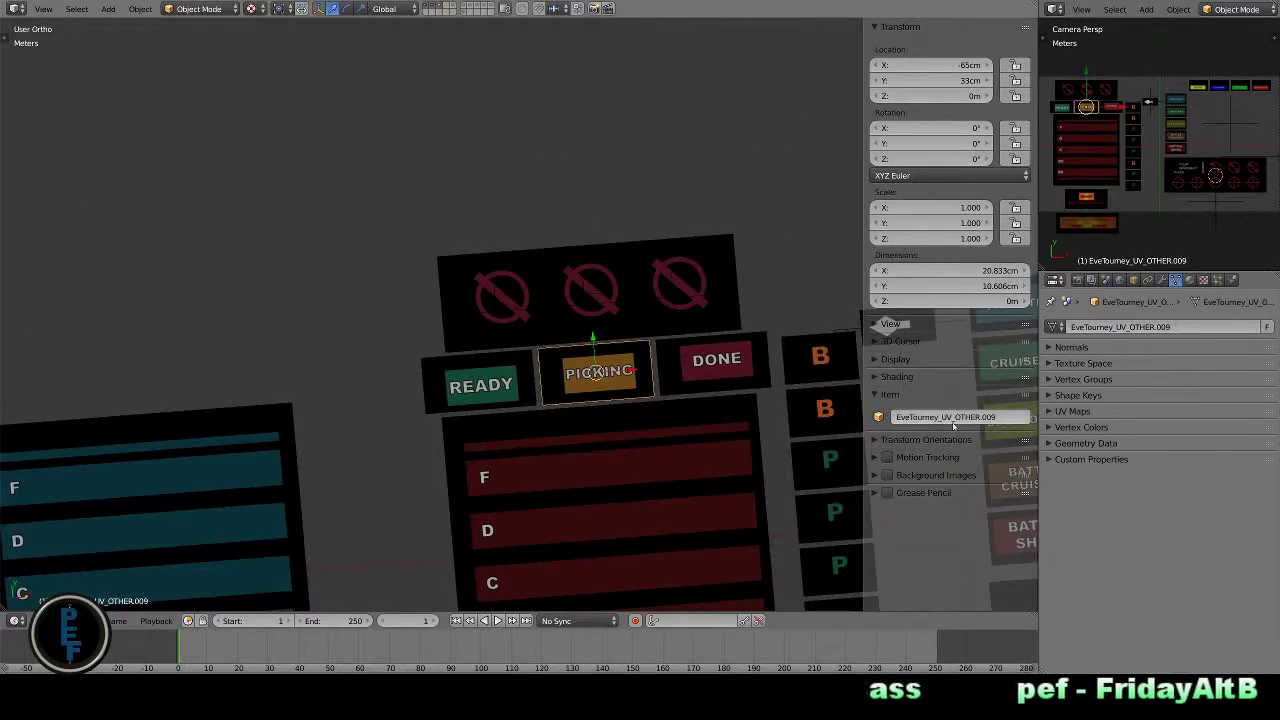
shift+middle_drag(724, 379, 651, 306)
right_click(523, 310)
text(BTN_Ready)
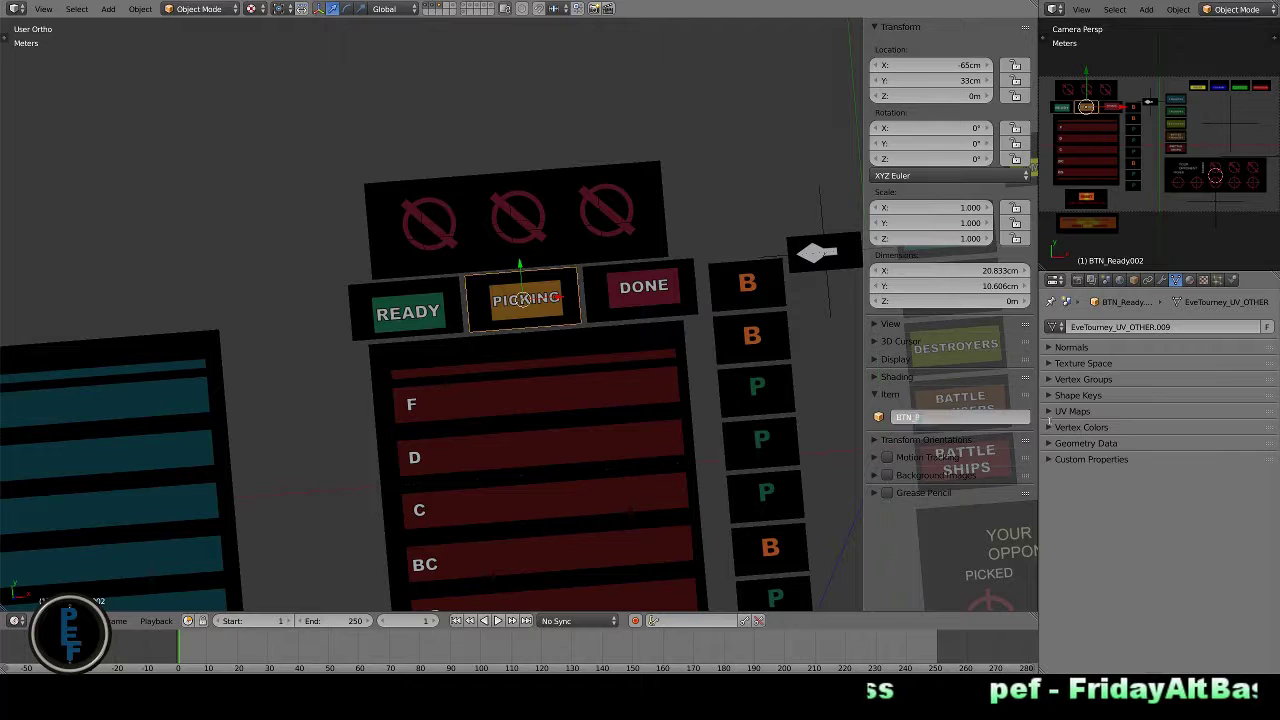
right_click(643, 287)
text(Don)
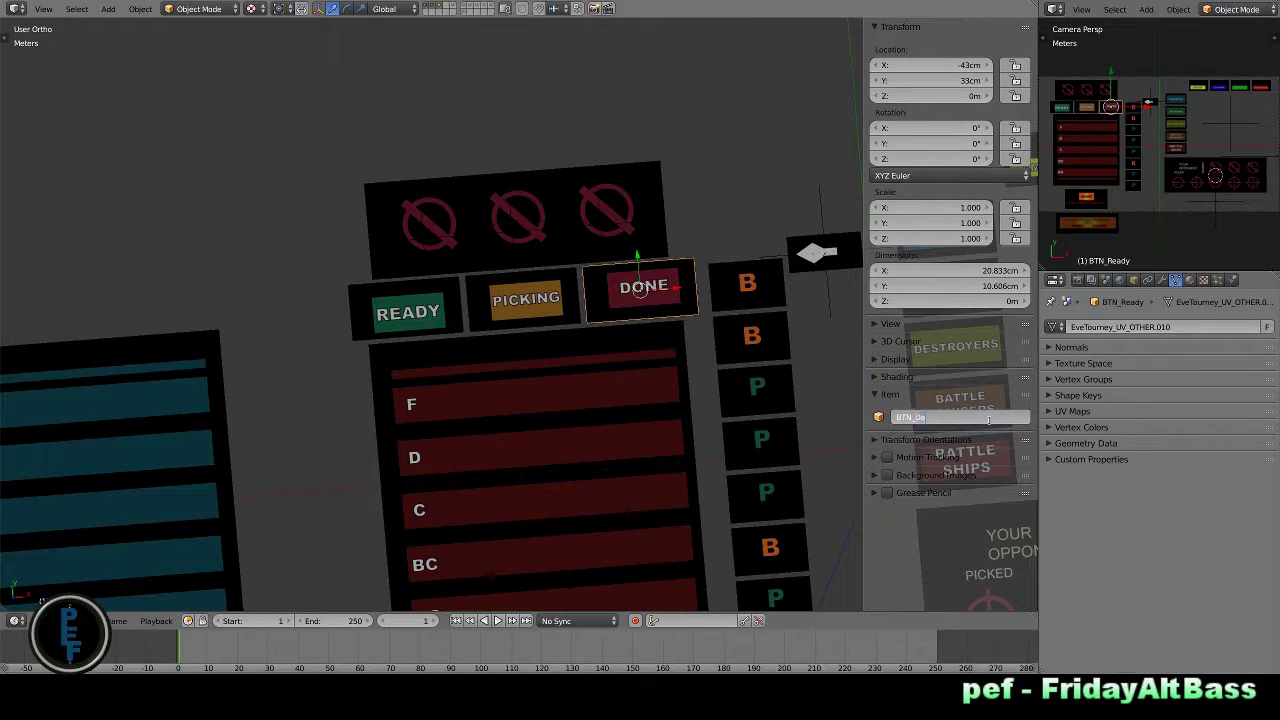
right_click(663, 434)
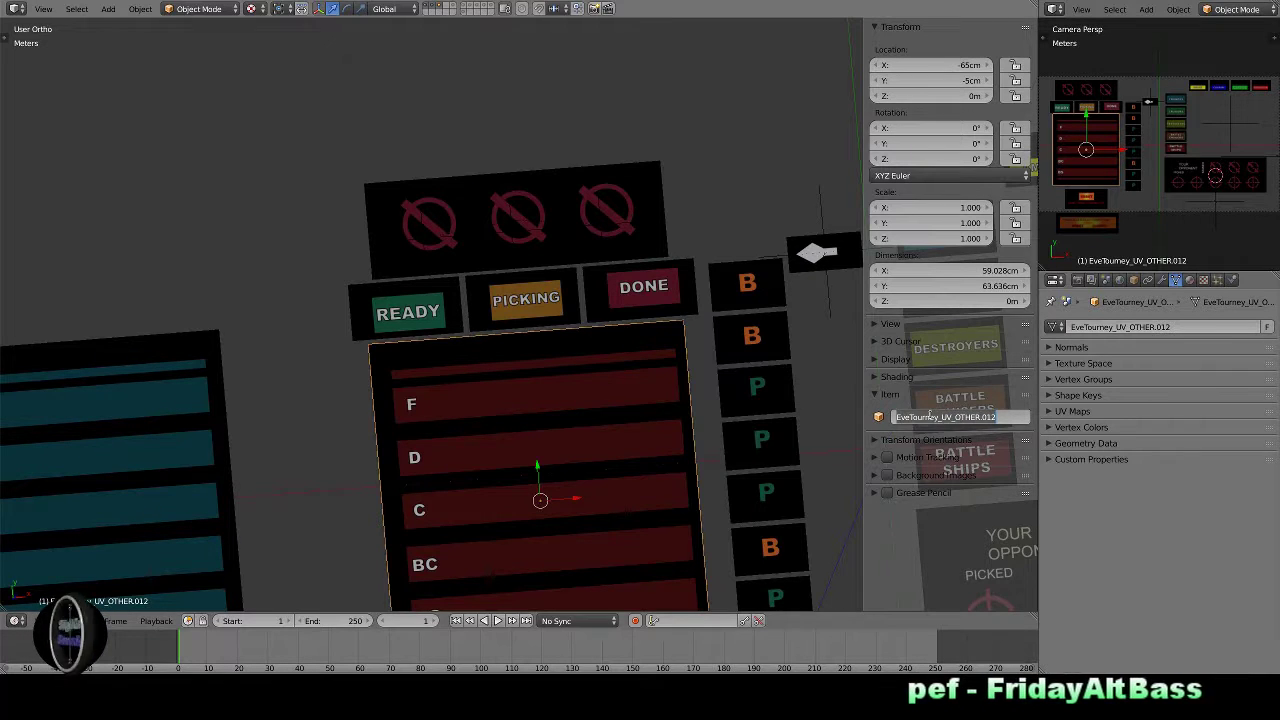
- Name the red panel Deployed_Bkg_R and the cyan panel Deployed_Bkg_B
text(Deployed_Bkg)
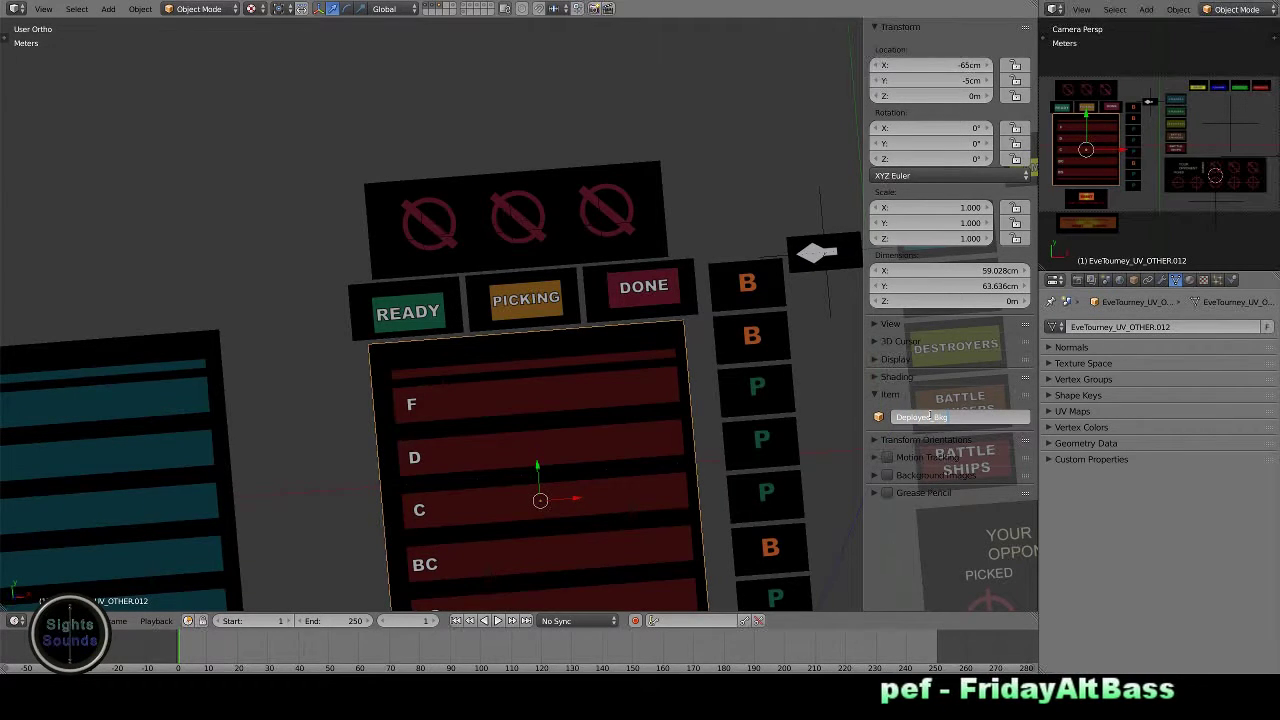
text(_R)
key(Return)
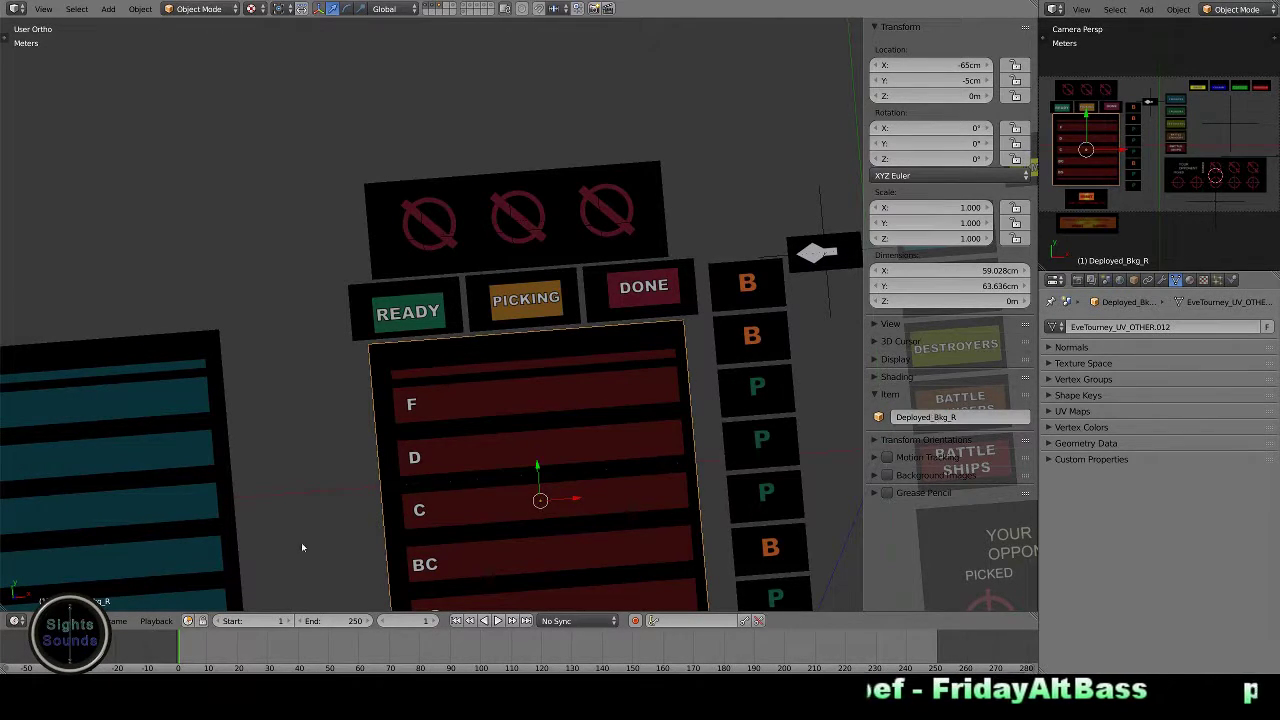
right_click(110, 450)
text(Deployed_Bkg_R)
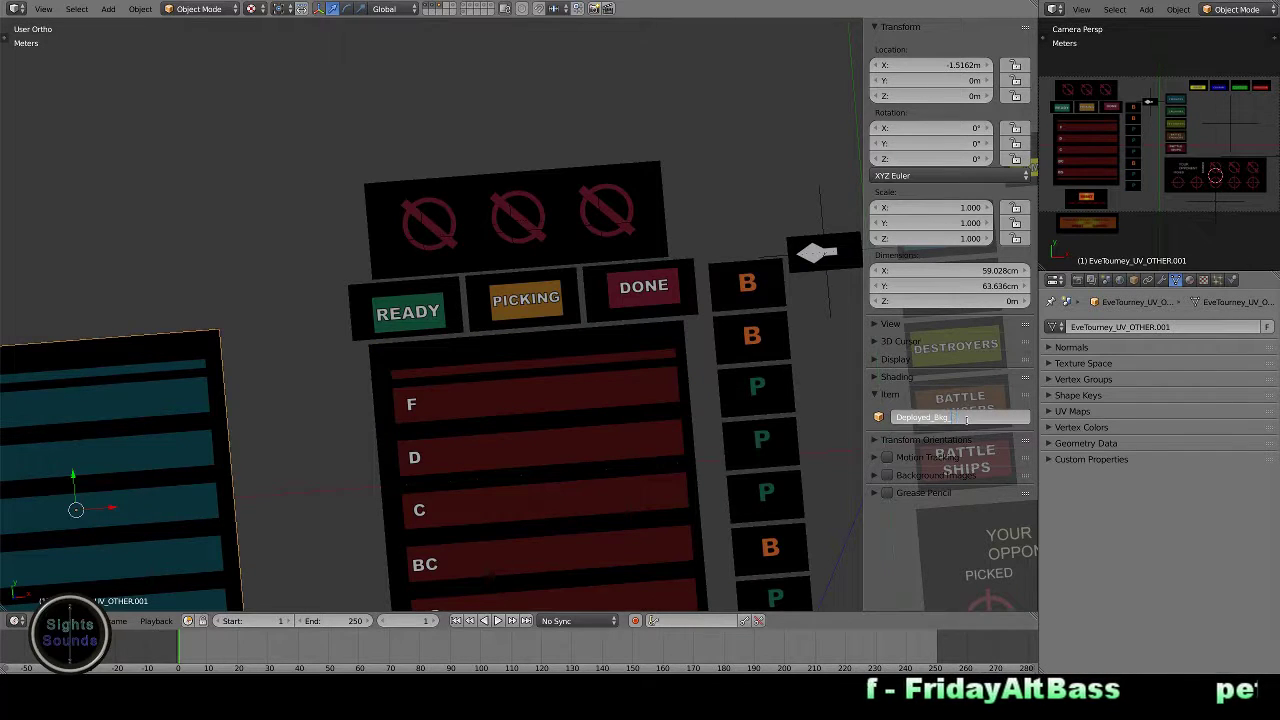
text(B)
key(Return)
- In wireframe view, rename the centre panel Pick_Bkg_R and the left panel Pick_Bkg_B
scroll(651, 449, down, 1)
key(z)
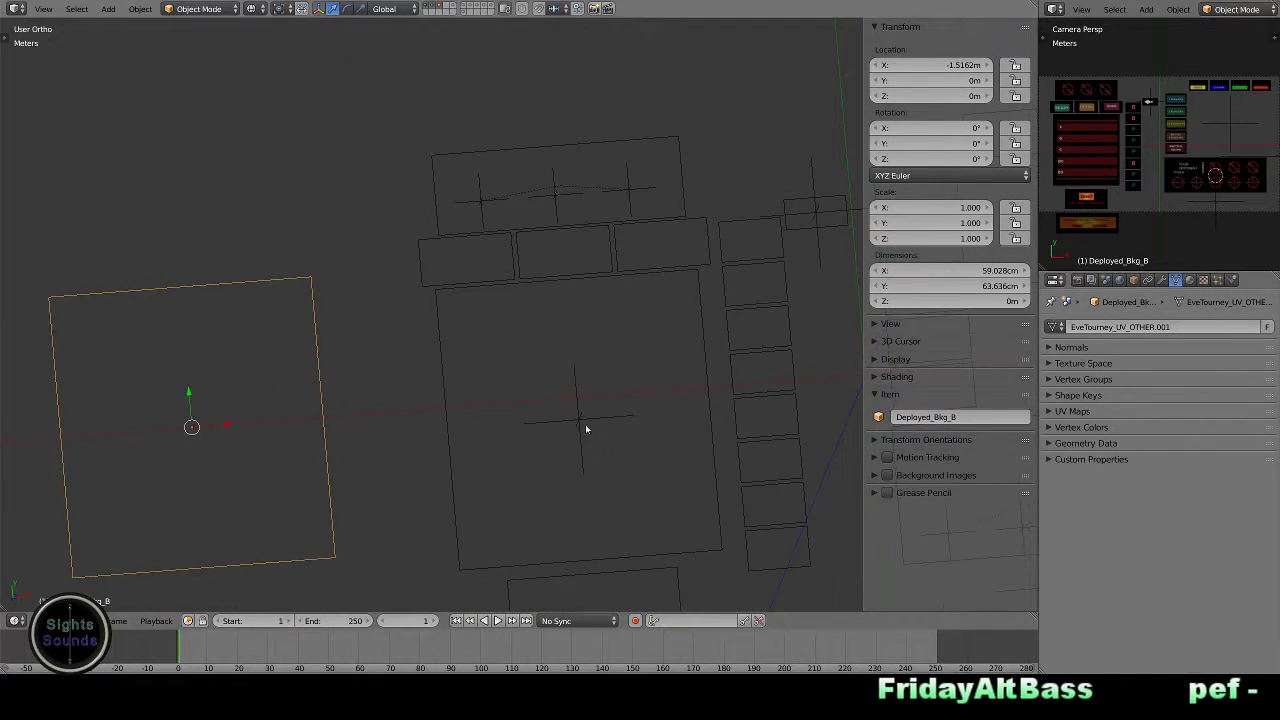
right_click(586, 429)
right_click(708, 408)
click(940, 417)
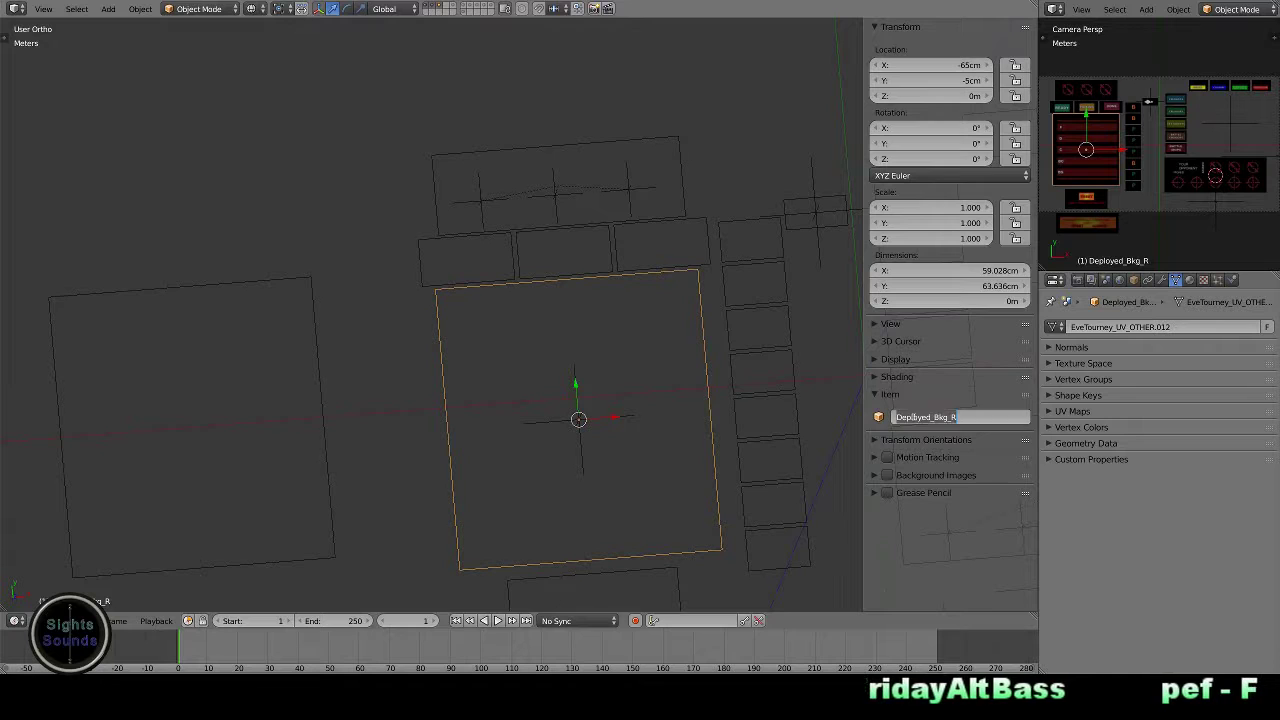
text(Pick)
key(Return)
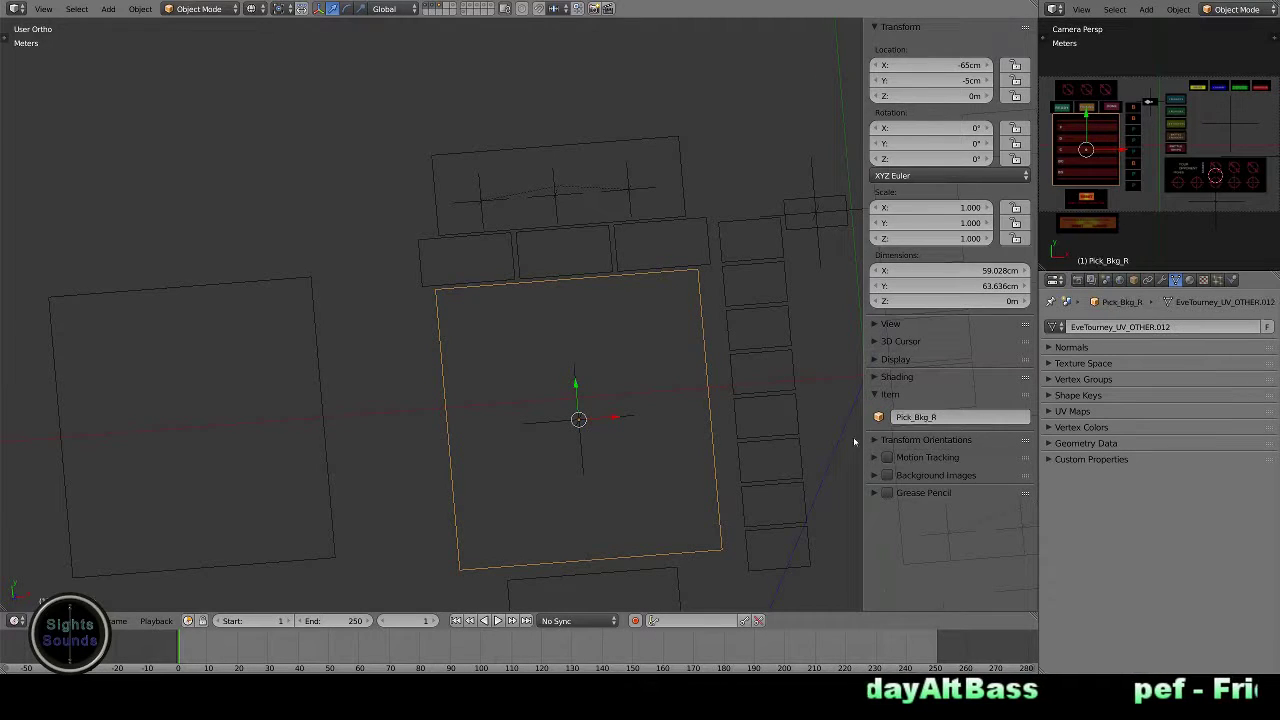
right_click(331, 413)
double_click(940, 417)
key(Return)
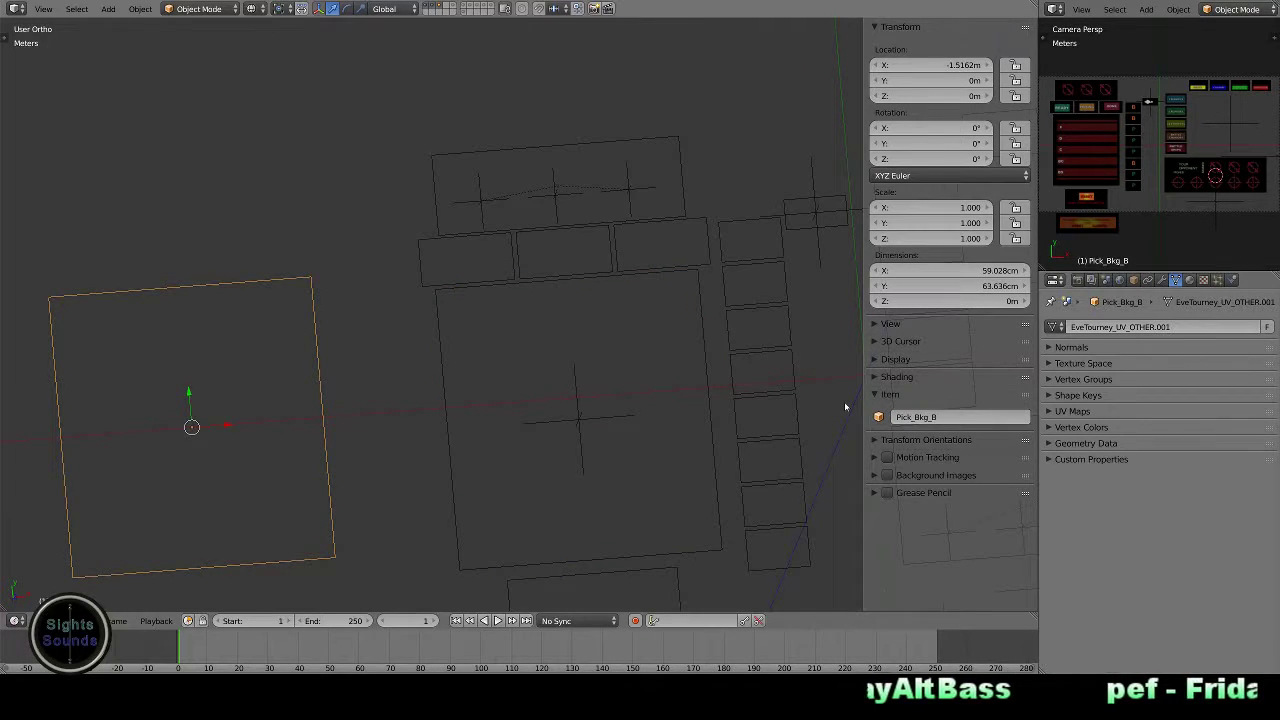
- Restore the textured view and select the RESET button panel
right_click(615, 424)
middle_drag(615, 424, 665, 425)
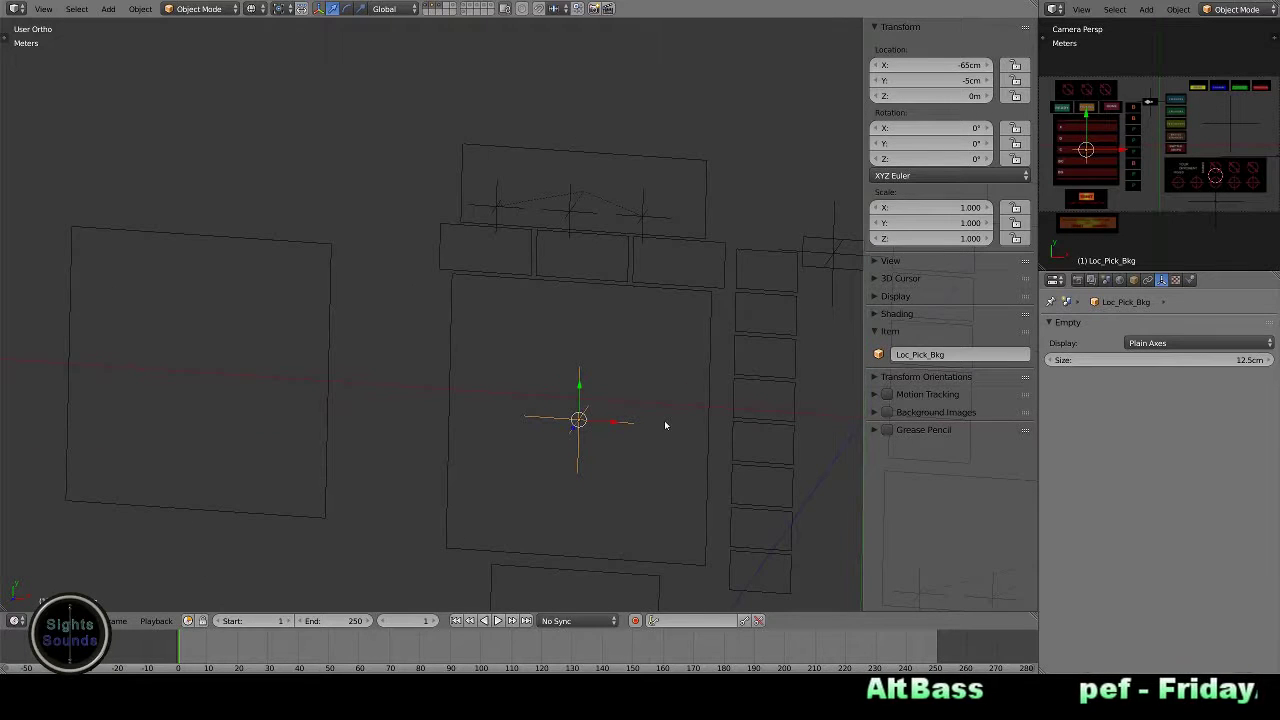
key(alt+z)
scroll(661, 406, up, 2)
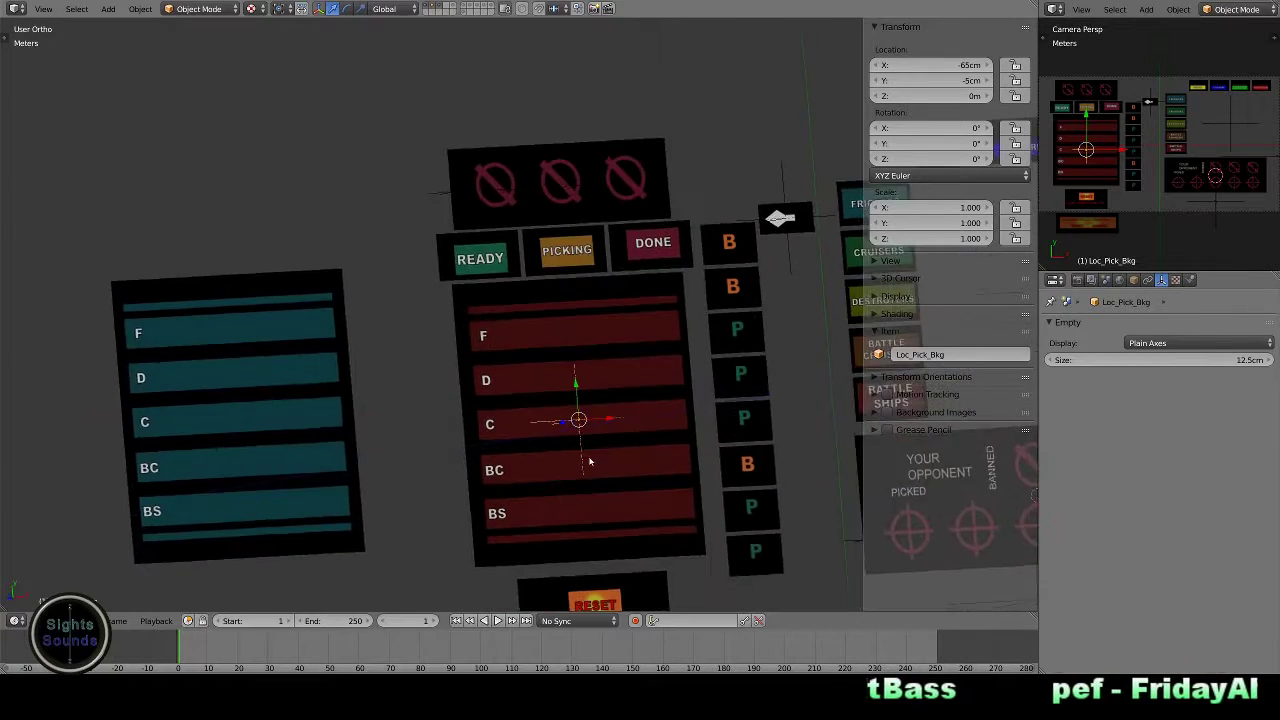
right_click(537, 447)
- Rename the RESET panel BTN_Reset and the confirmation panel BTN_Reset_Confirm
text(BTN_Res)
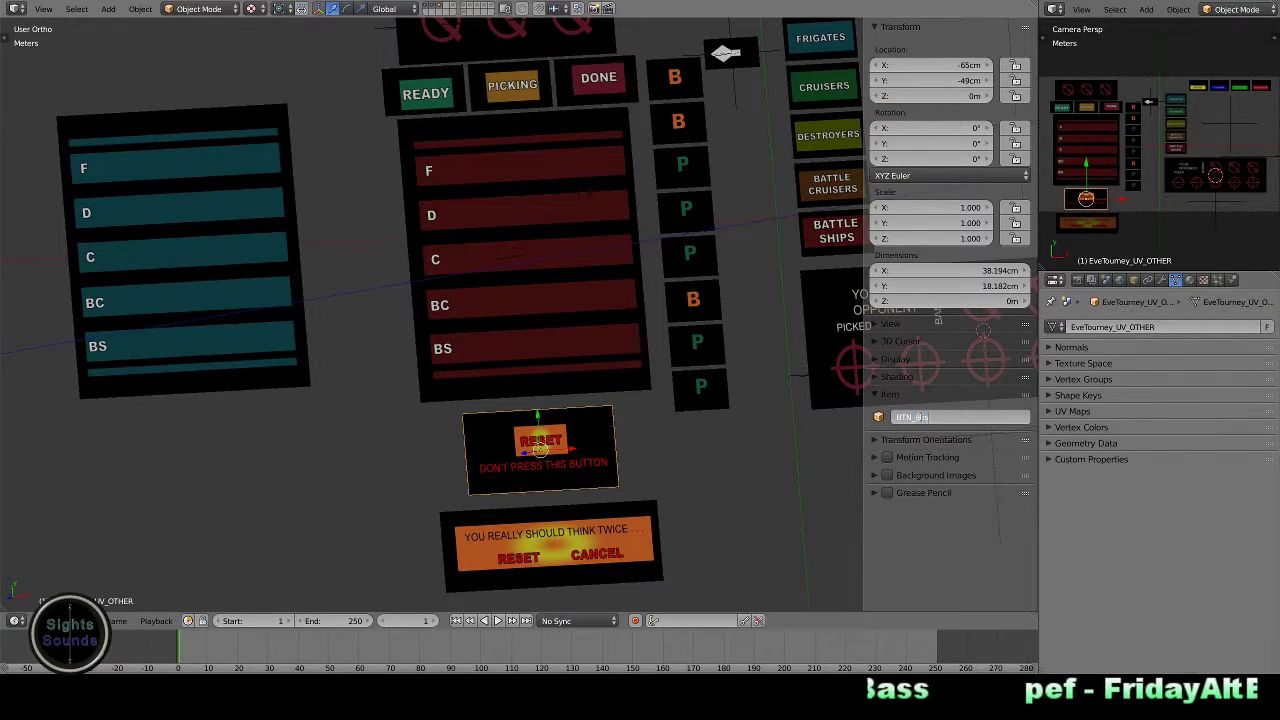
key(Return)
right_click(550, 545)
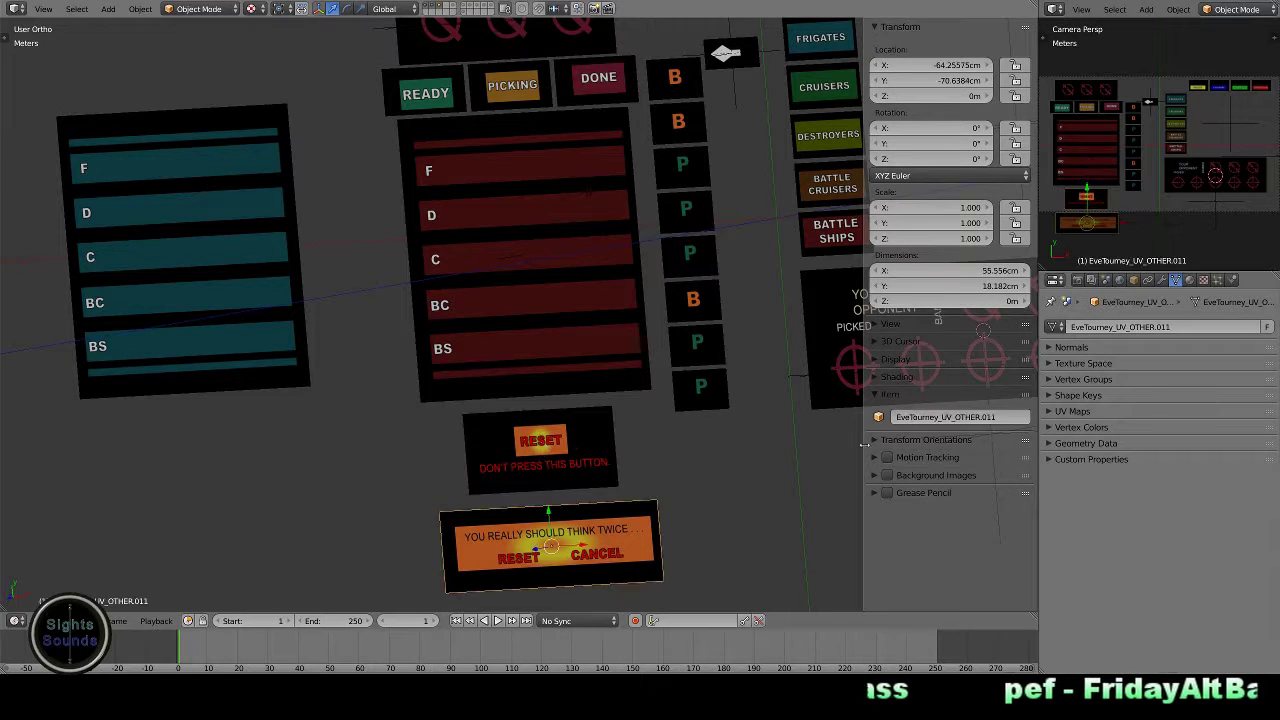
text(BTN_Reset)
click(909, 417)
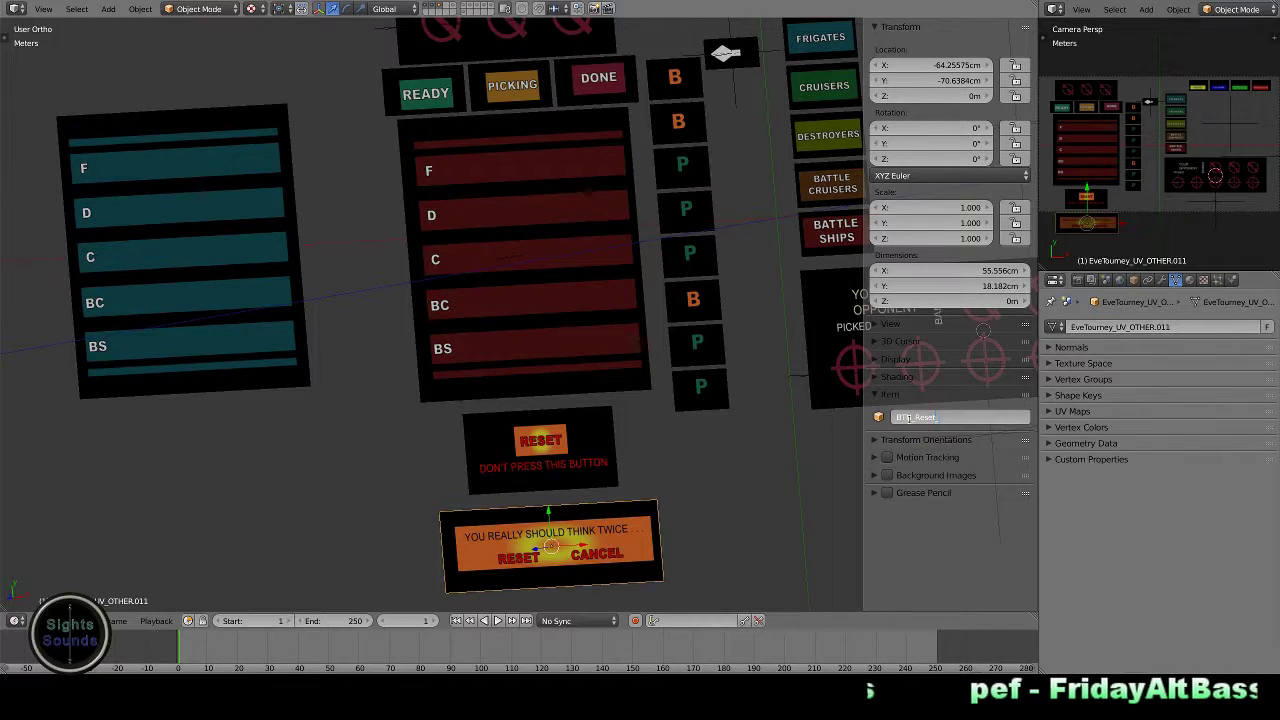
text(_Confirm)
key(Return)
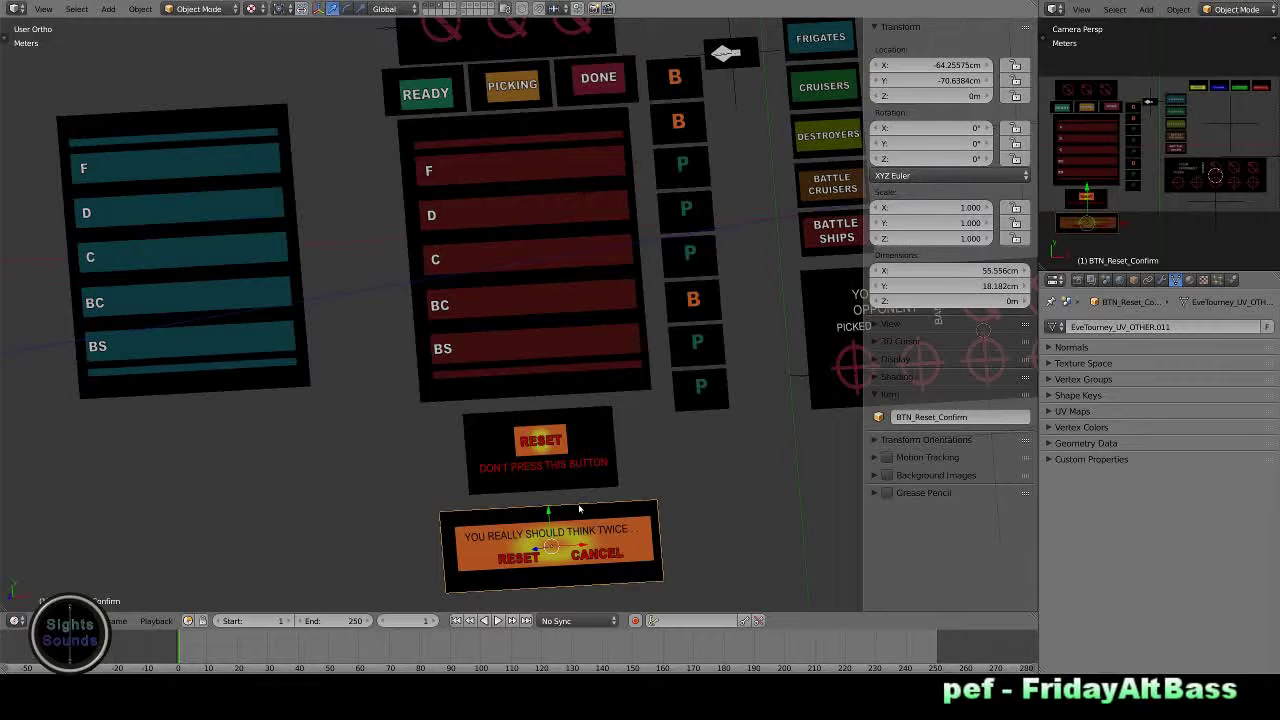
- From the right side view, select the Loc_Ship_OPPO_Pick_05.001 empty
key(KP_3)
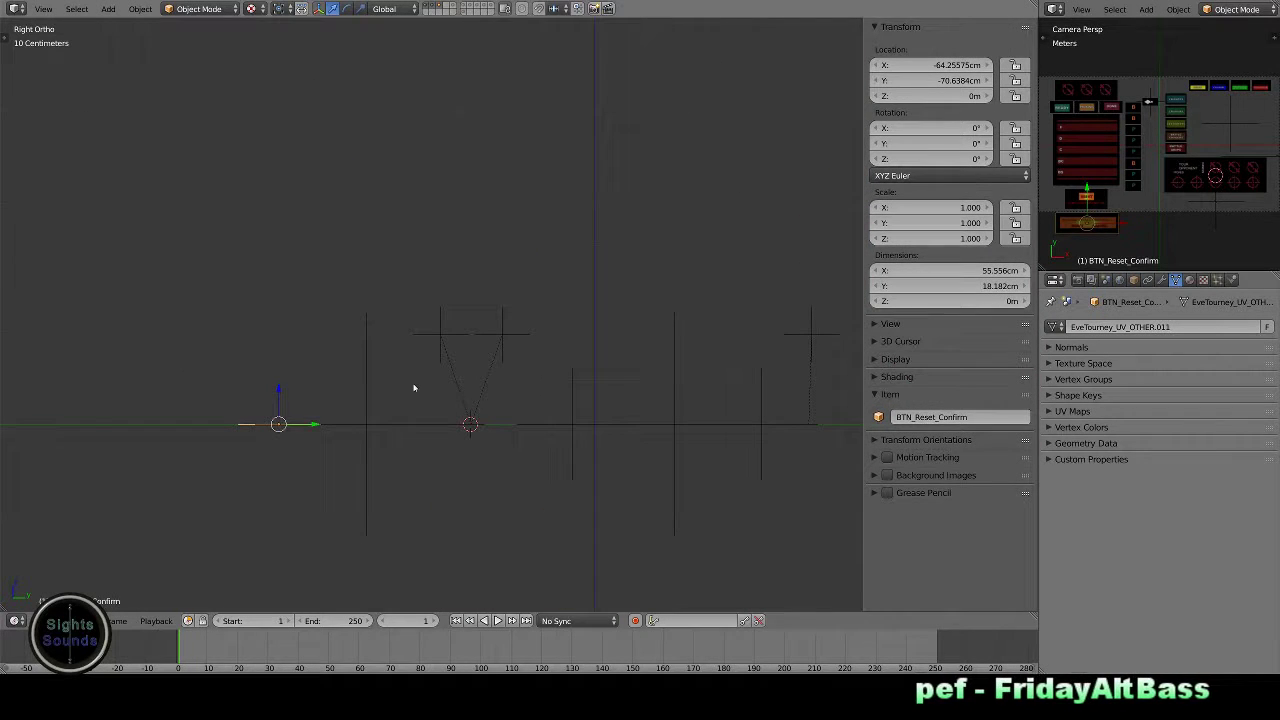
right_click(440, 332)
right_click(355, 374)
- Move the empty onto the RESET button and parent it to BTN_Reset, keeping its transform
middle_drag(364, 370, 371, 391)
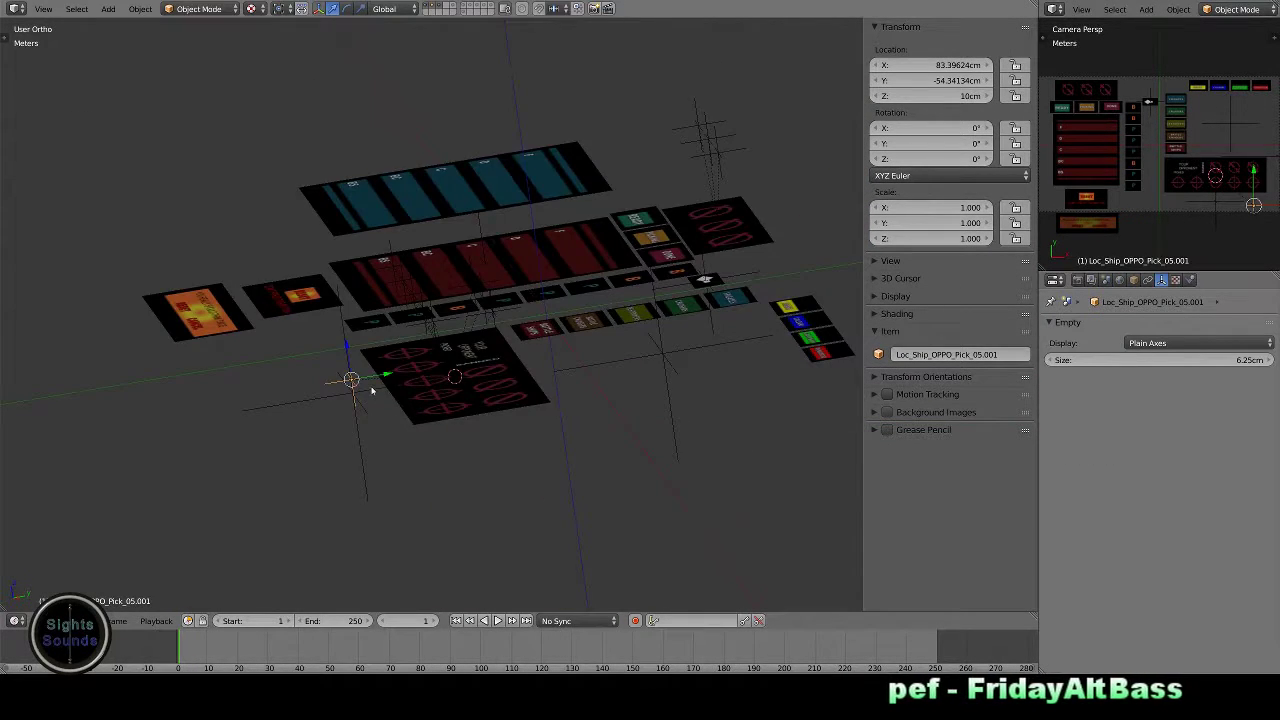
key(KP_7)
key(g)
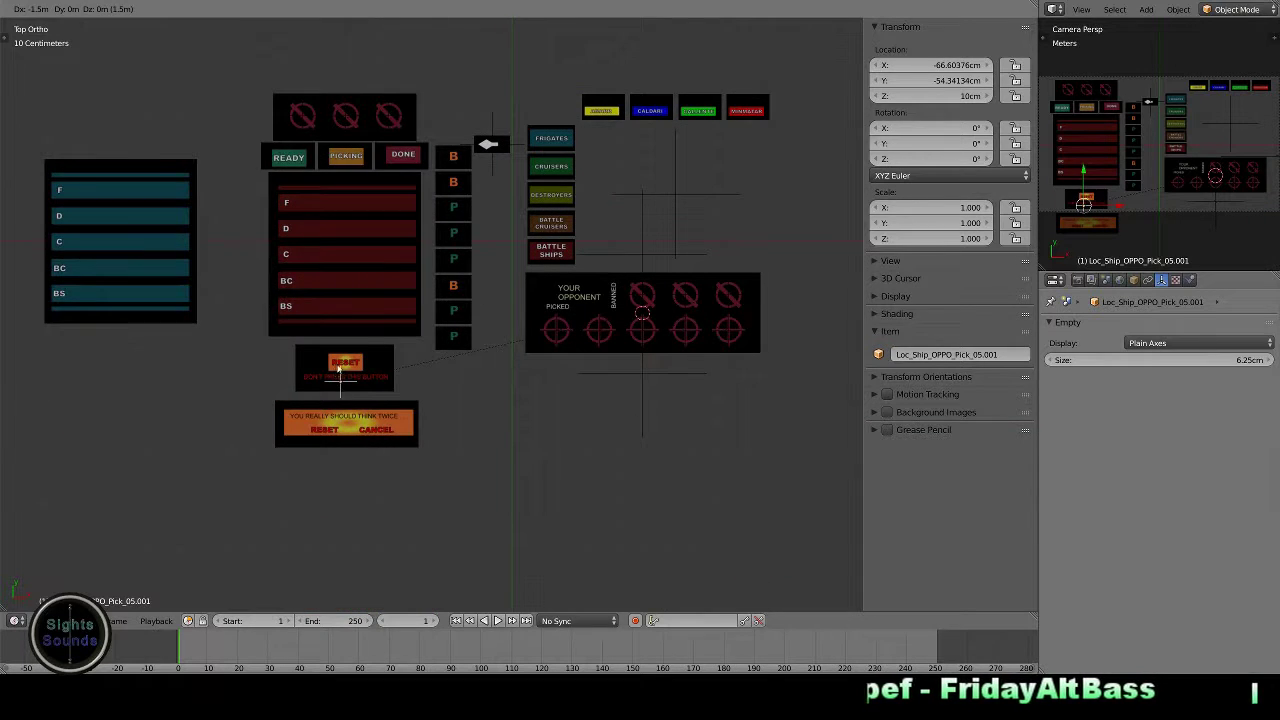
scroll(340, 372, up, 10)
click(355, 368)
shift+right_click(577, 380)
key(ctrl+p)
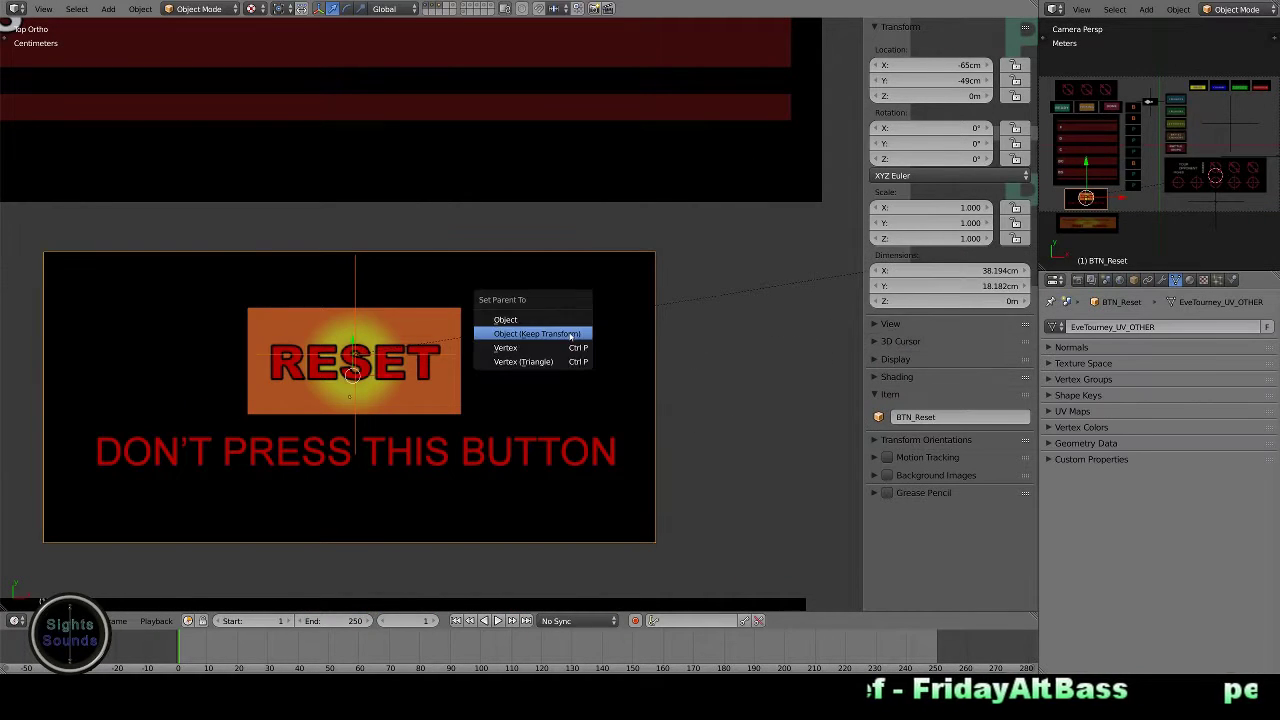
click(540, 320)
- Orbit around to check the empty's placement beside the RESET button
scroll(540, 320, down, 4)
middle_drag(540, 320, 508, 425)
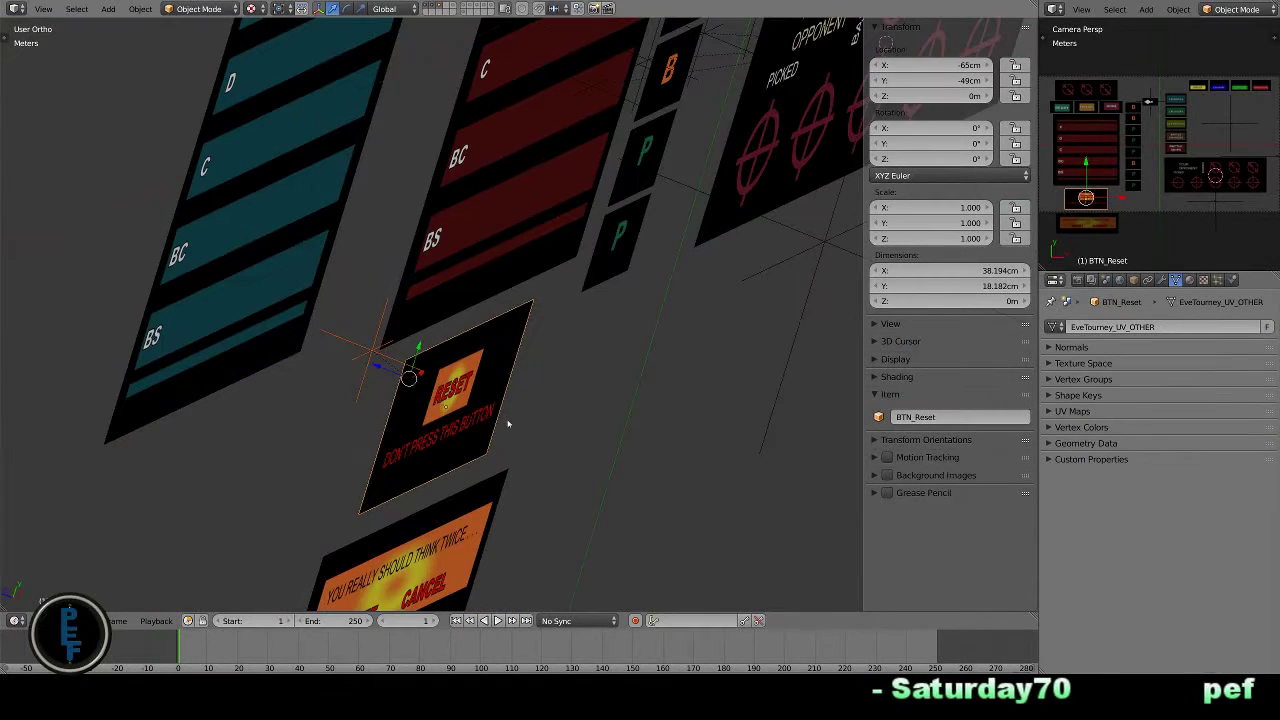
right_click(372, 350)
right_click(372, 350)
right_click(372, 350)
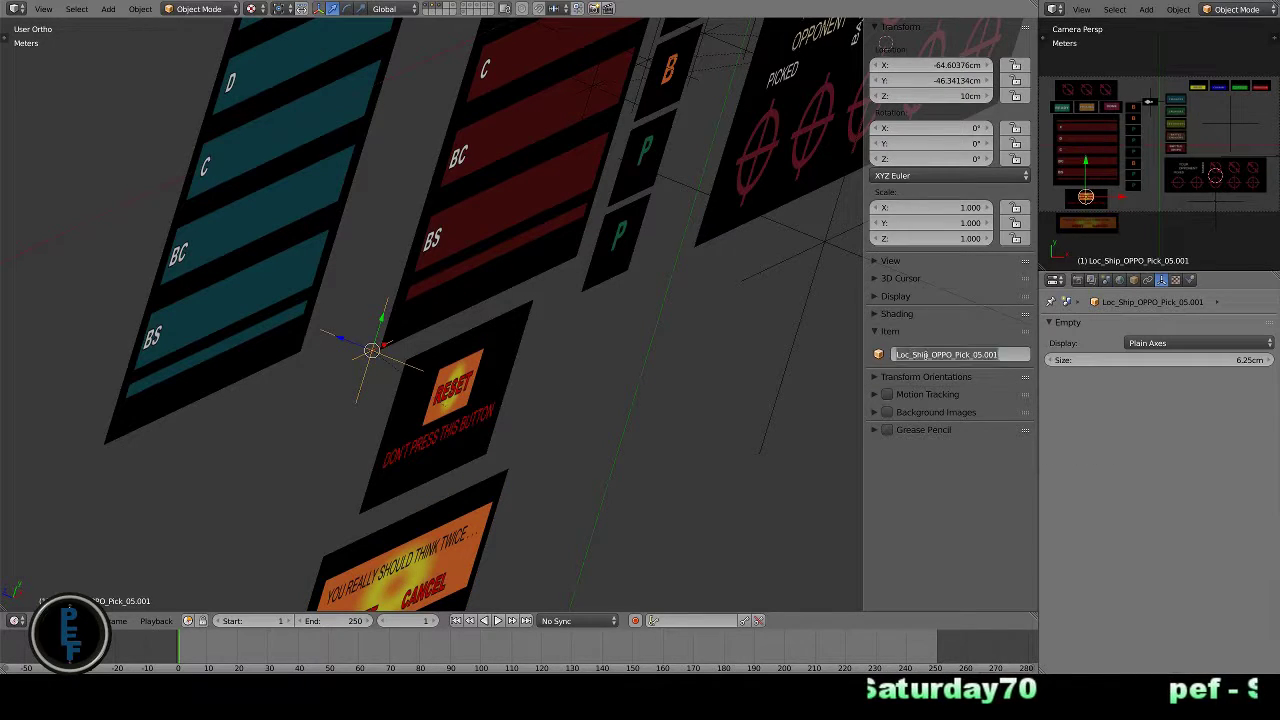
middle_drag(620, 440, 550, 472)
scroll(550, 472, up, 3)
right_click(385, 408)
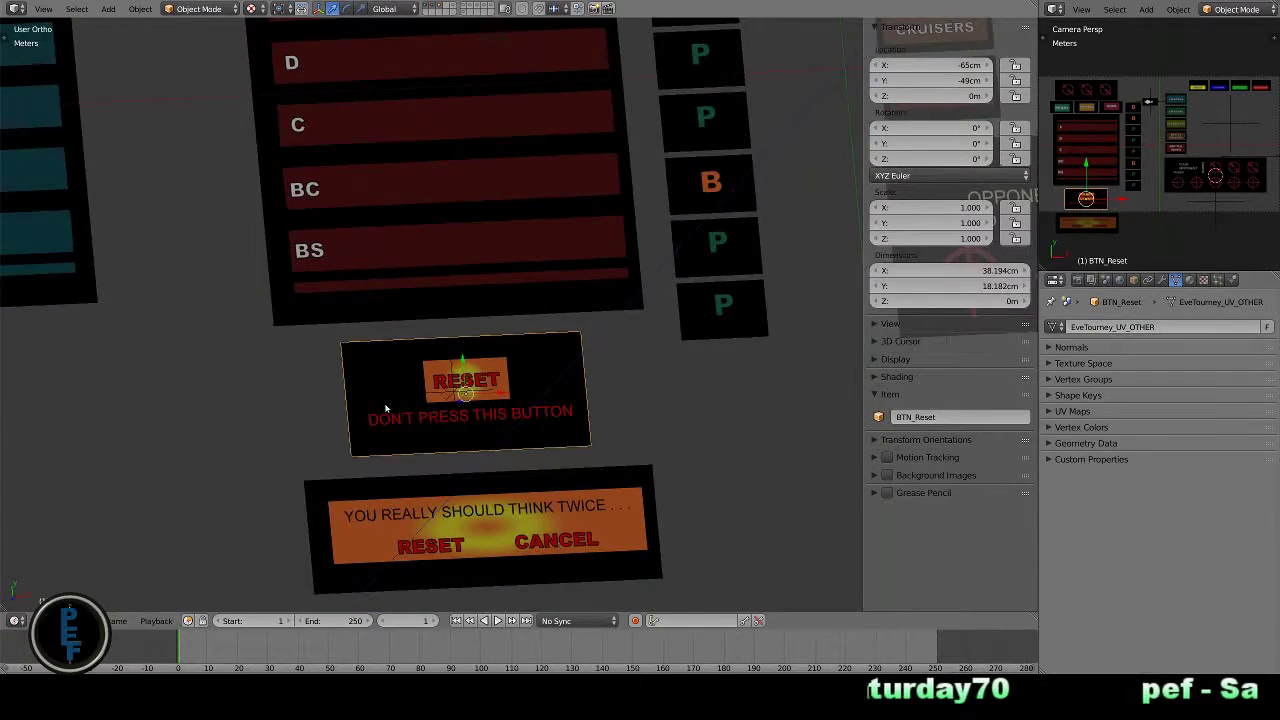
scroll(385, 408, down, 6)
- Snap the 3D cursor to the centre of the 'think twice' confirmation panel
right_click(436, 532)
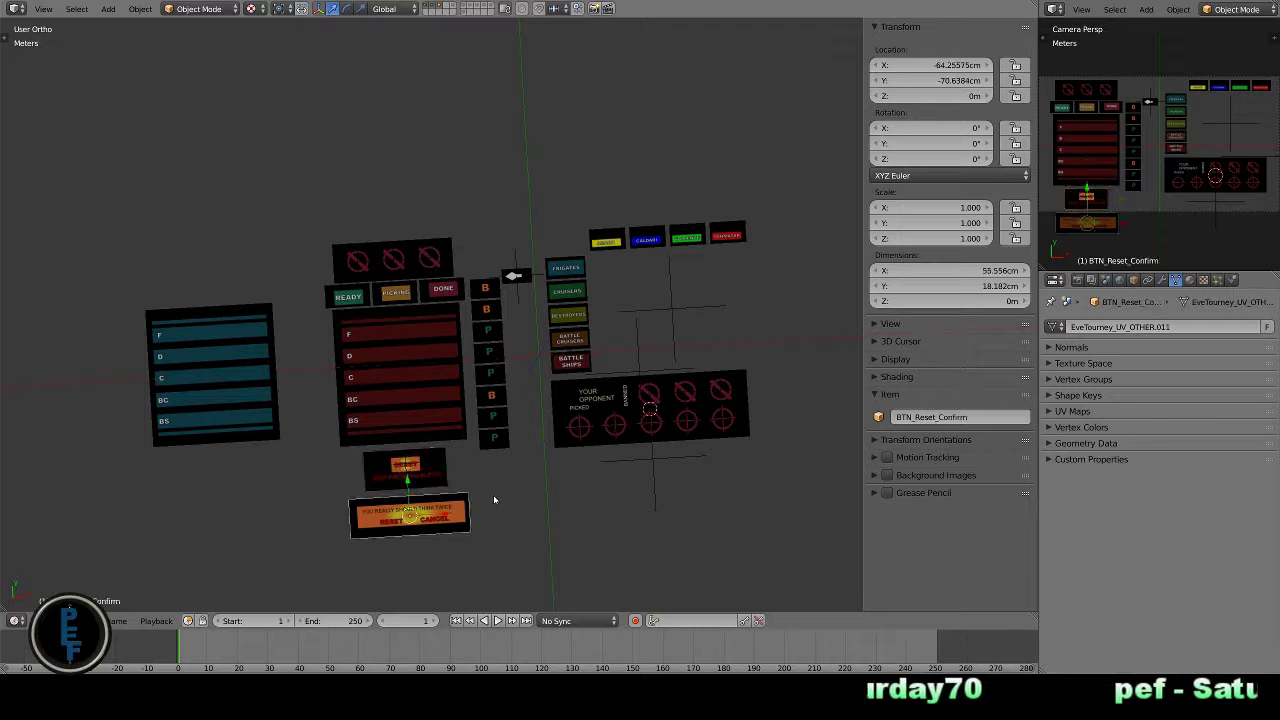
key(KP_7)
key(shift+s)
click(475, 500)
scroll(431, 472, up, 3)
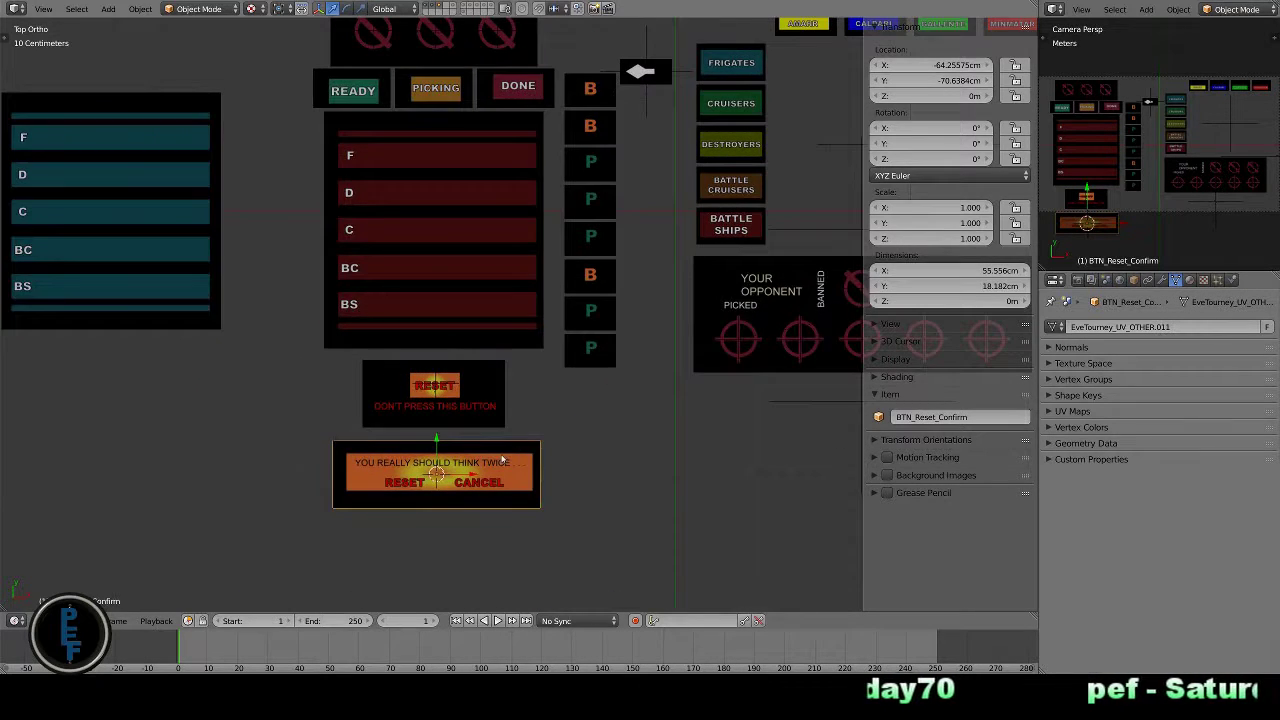
scroll(352, 490, up, 4)
- Duplicate the Loc_BTN_Reset_Confirm empty and snap the copy to the confirmation panel's centre
right_click(348, 288)
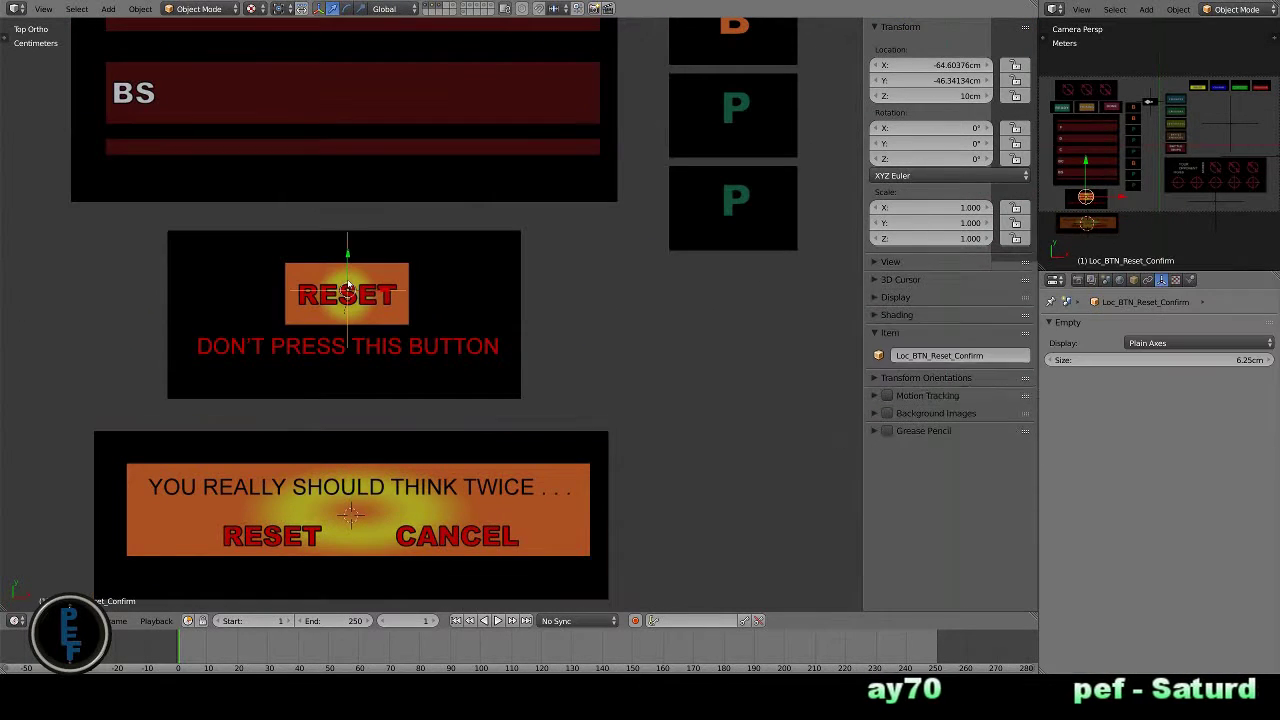
key(shift+d)
right_click(358, 514)
key(shift+s)
click(358, 511)
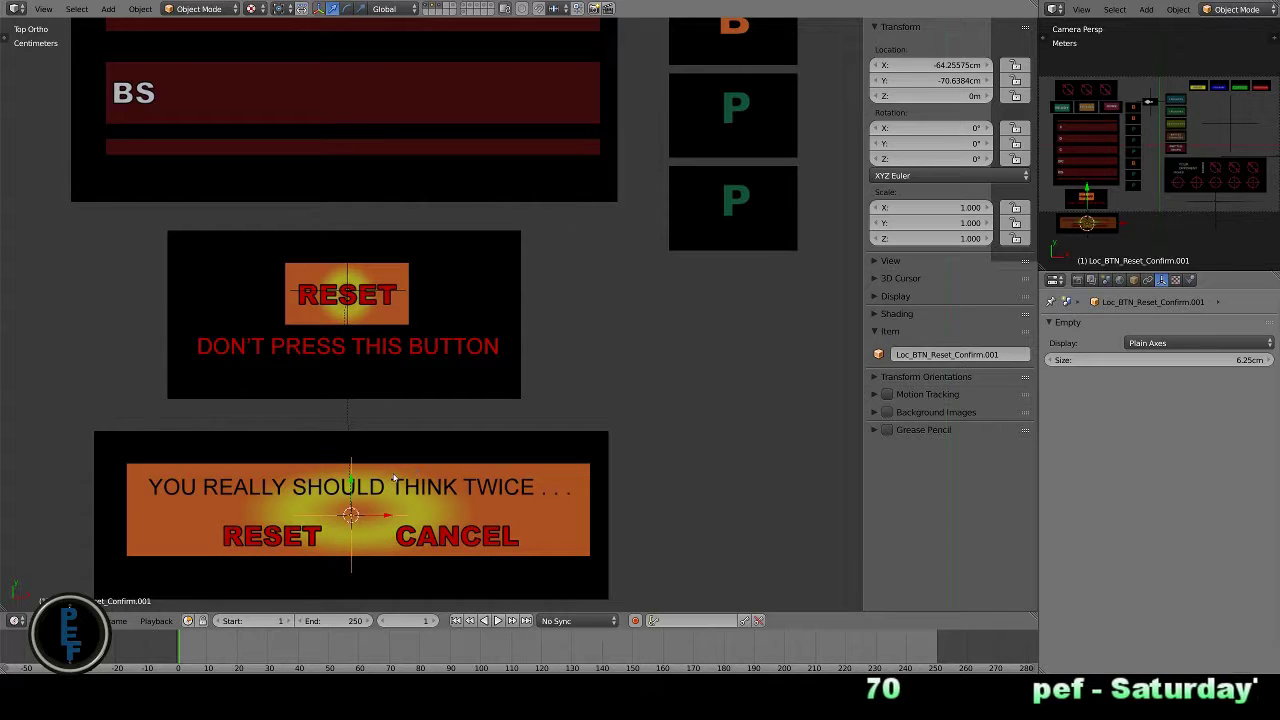
right_click(393, 479)
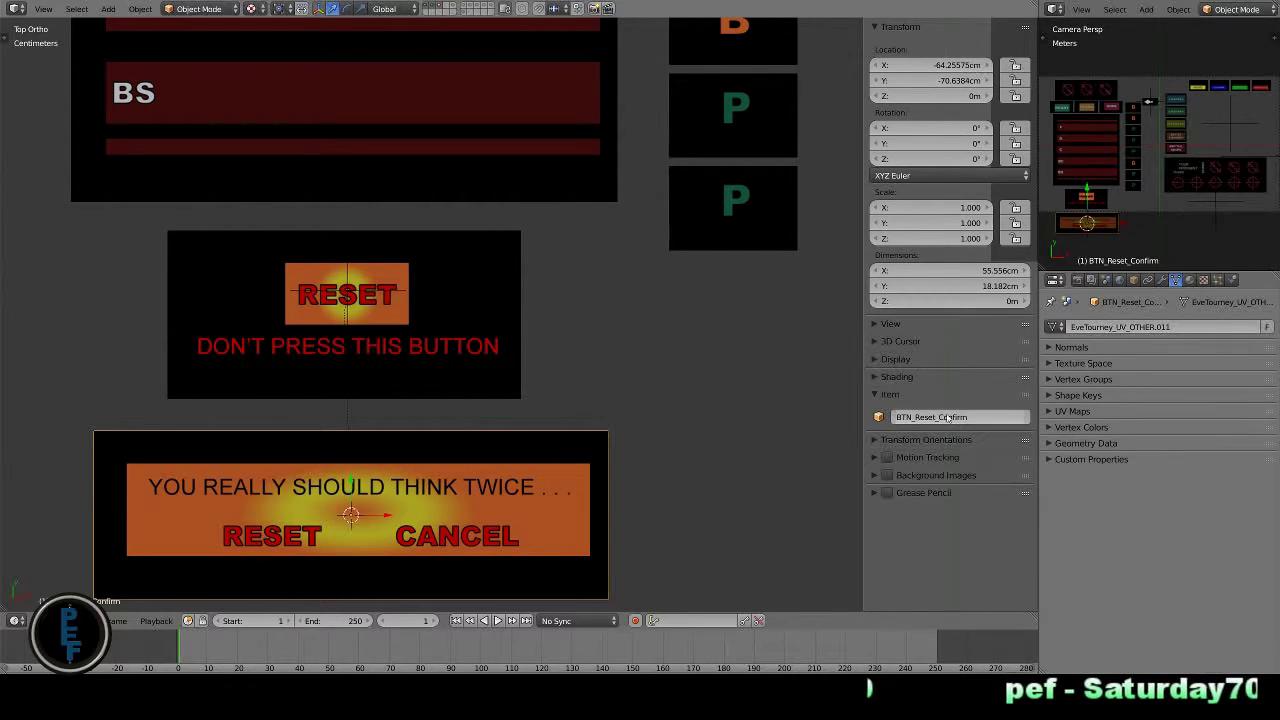
right_click(348, 510)
click(947, 353)
- Finish the copied empty's name and rename the Loc_Indice empty to Home_Indice
text(Home)
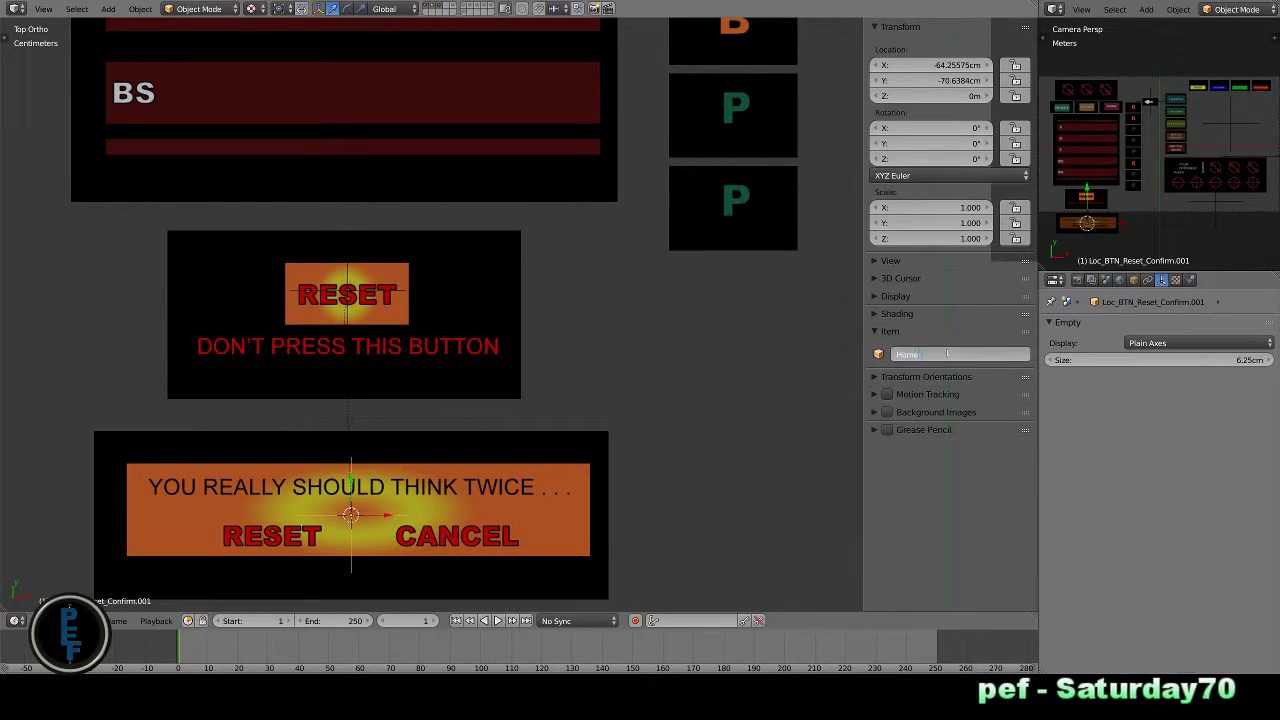
key(Return)
scroll(665, 410, down, 4)
right_click(630, 163)
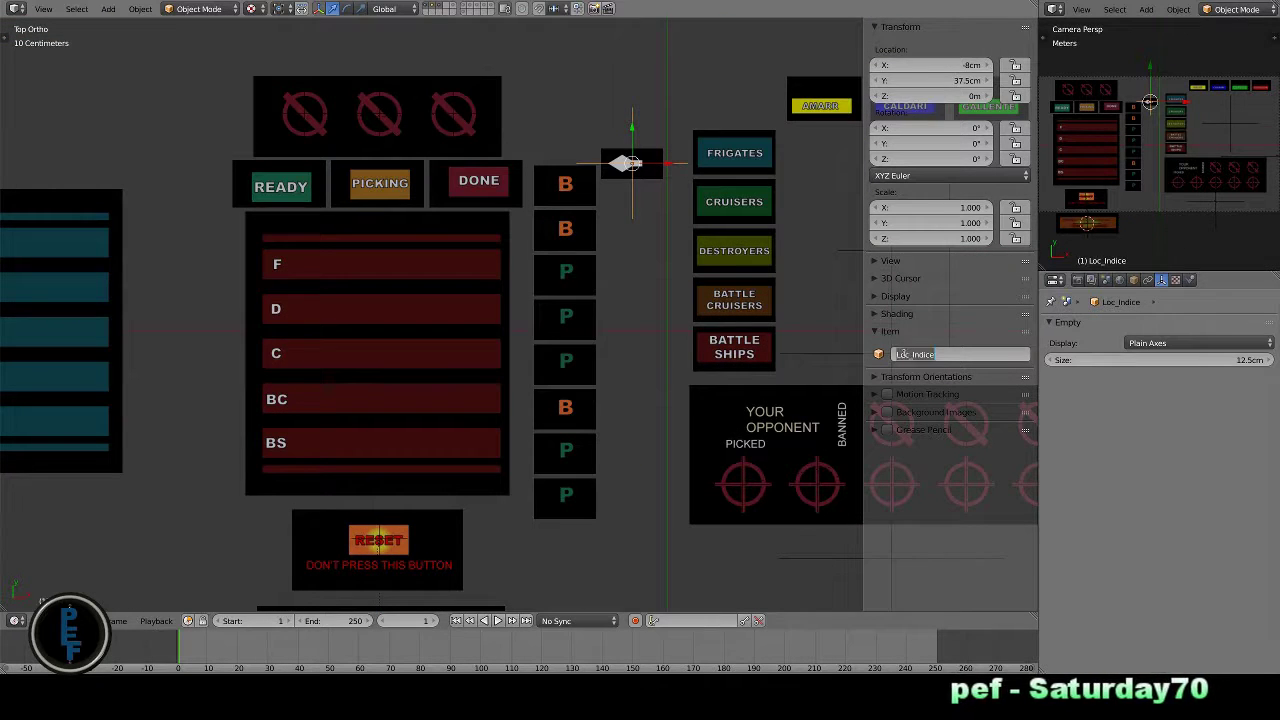
text(Home)
key(Return)
- Inspect the Loc_Picked_Ship and F_Home empties across the layout
mouse_move(932, 271)
shift+middle_down()
mouse_move(718, 299)
mouse_move(783, 116)
shift+middle_up()
scroll(718, 299, down, 2)
right_click(722, 398)
right_click(722, 262)
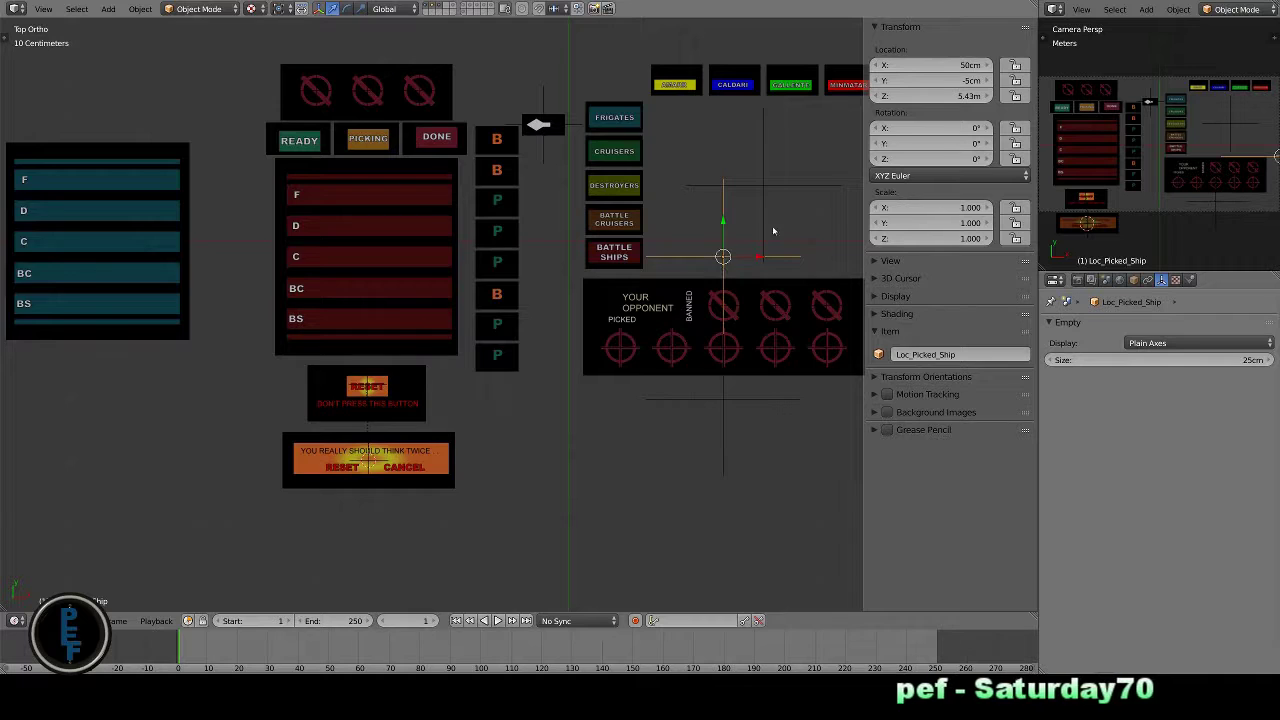
scroll(773, 231, down, 5)
right_click(514, 137)
- Rename the empty at the RESET/CANCEL panel's centre to BTN_Reset_Confirm_Home
scroll(491, 466, up, 2)
scroll(537, 205, up, 3)
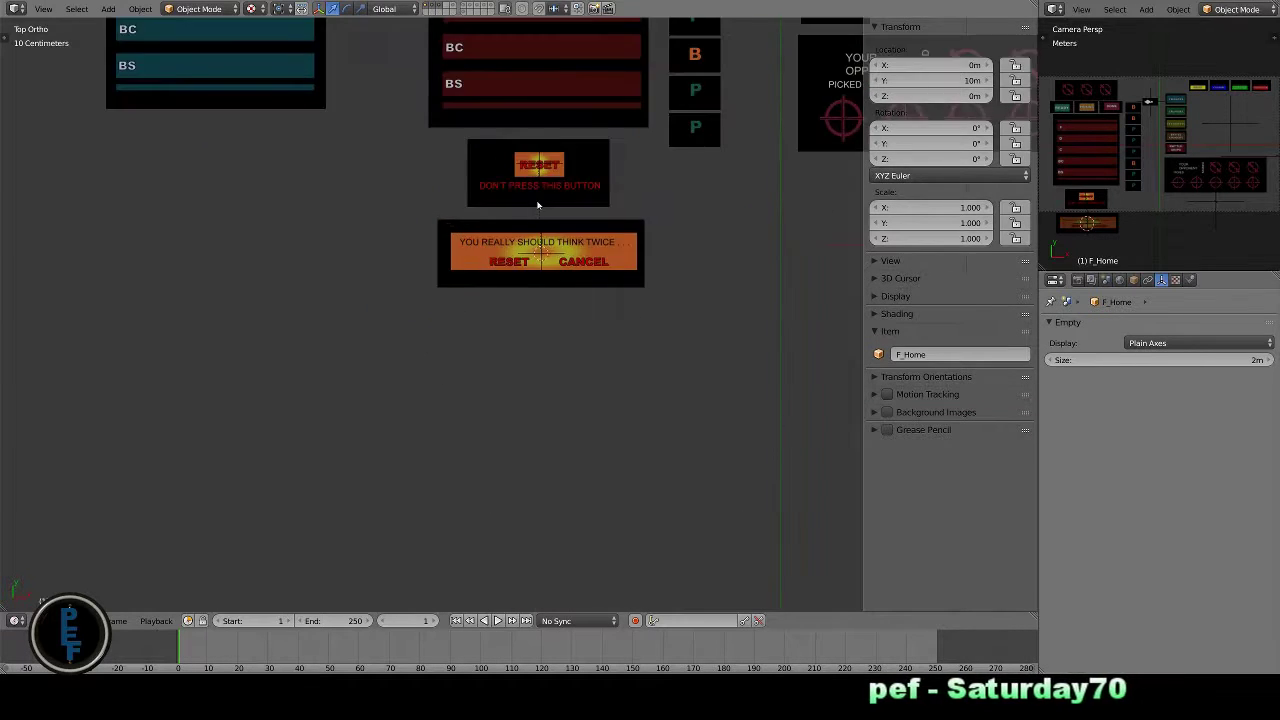
scroll(537, 205, up, 4)
right_click(517, 337)
right_click(527, 454)
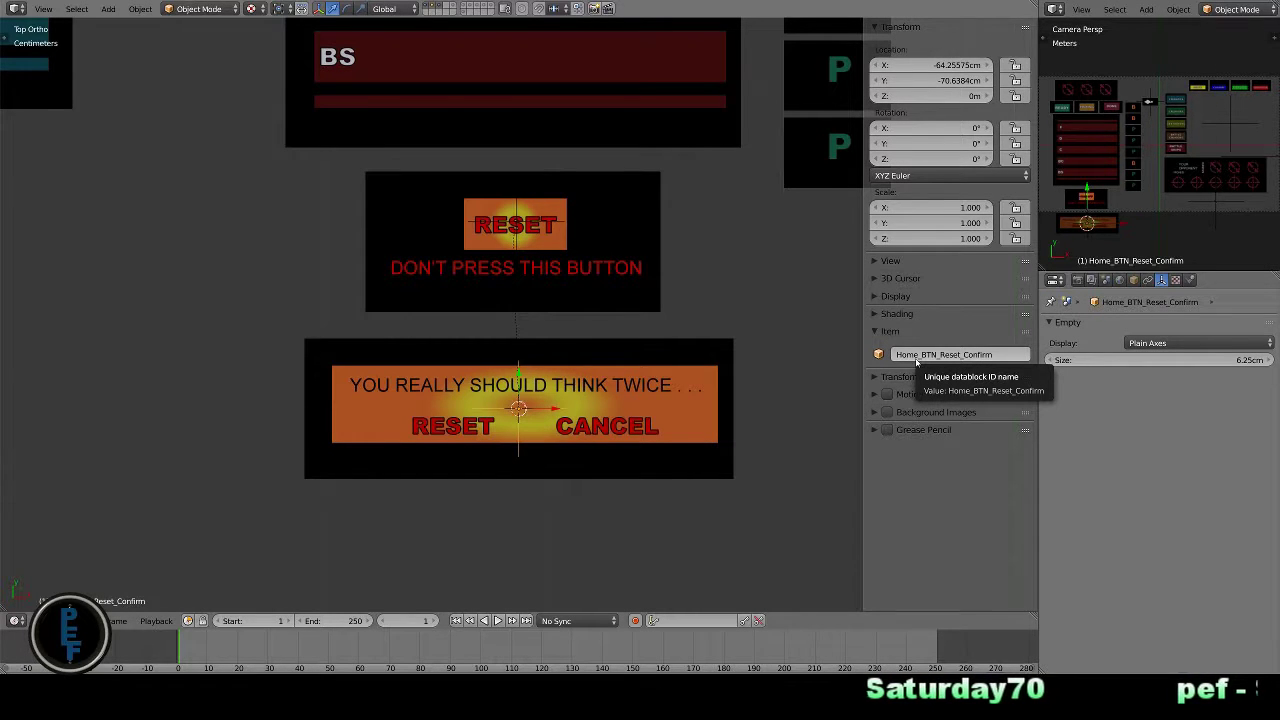
click(916, 362)
click(916, 362)
key(BackSpace)
key(BackSpace)
key(BackSpace)
text(_Home)
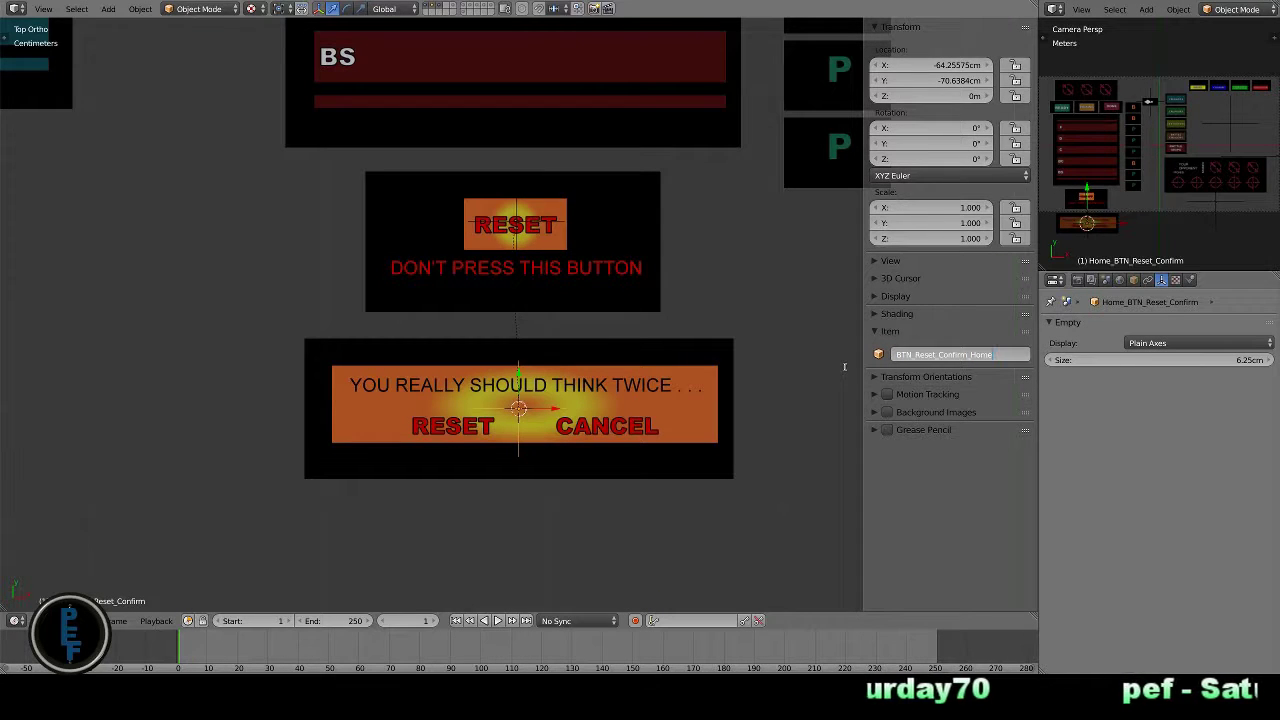
key(Return)
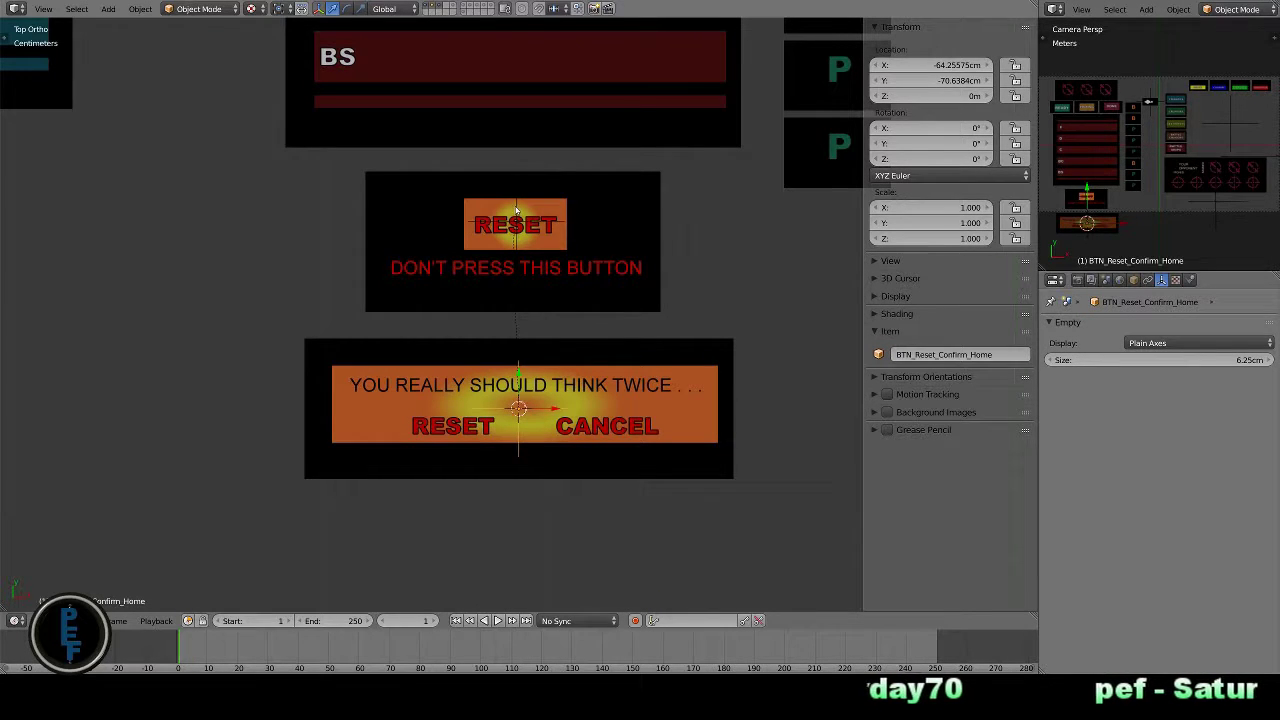
- Finalize the RESET panel empty's name as Loc_BTN_Reset_Confirm_Home
right_click(516, 209)
right_click(517, 360)
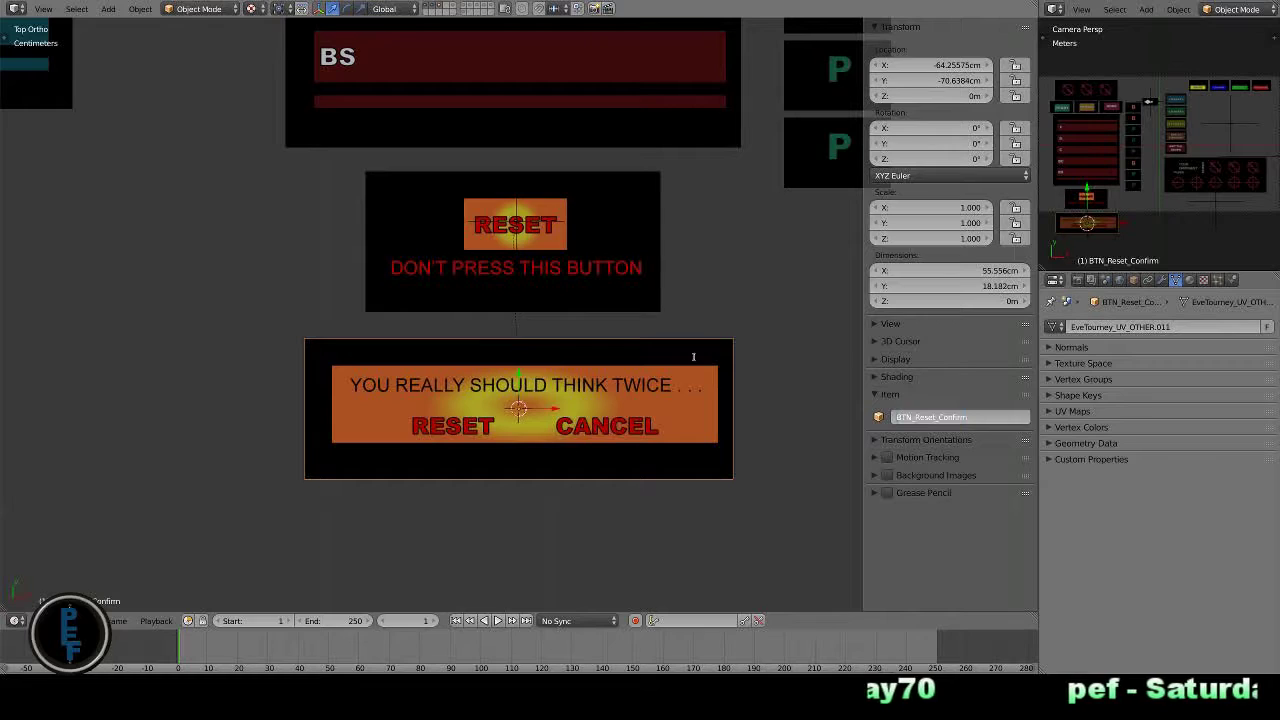
key(x)
click(524, 360)
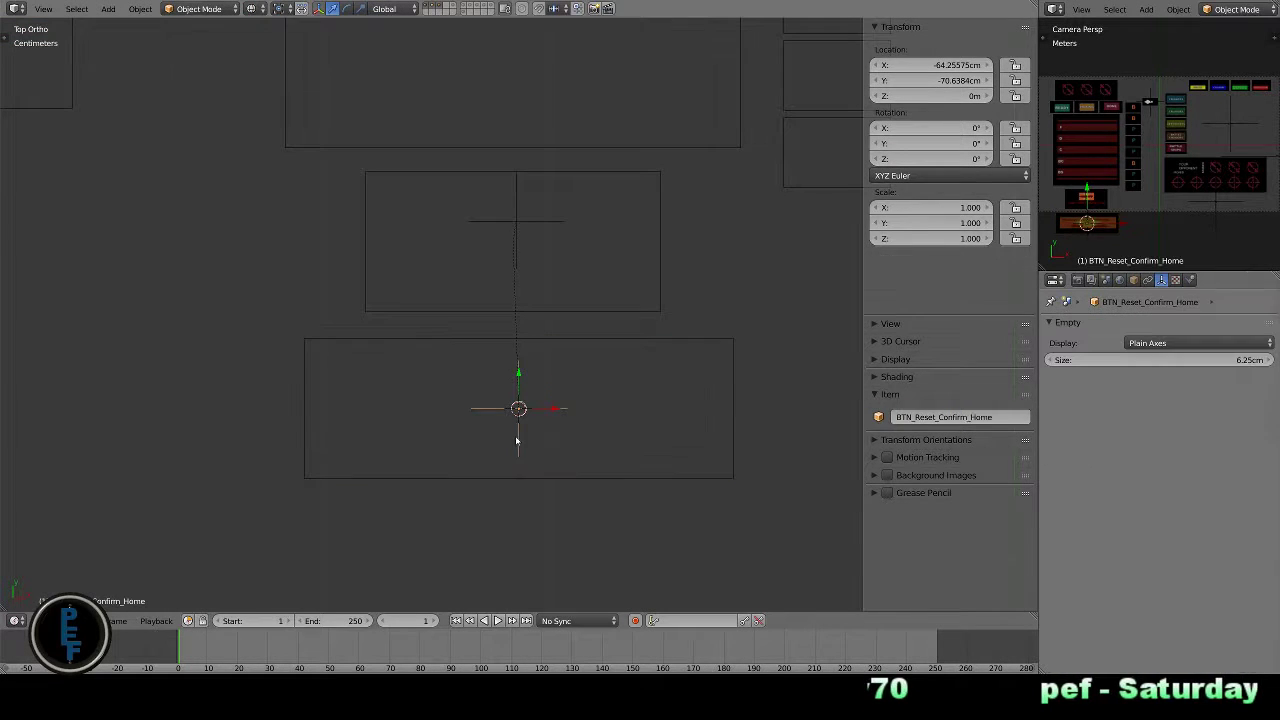
text(Loc_)
key(Escape)
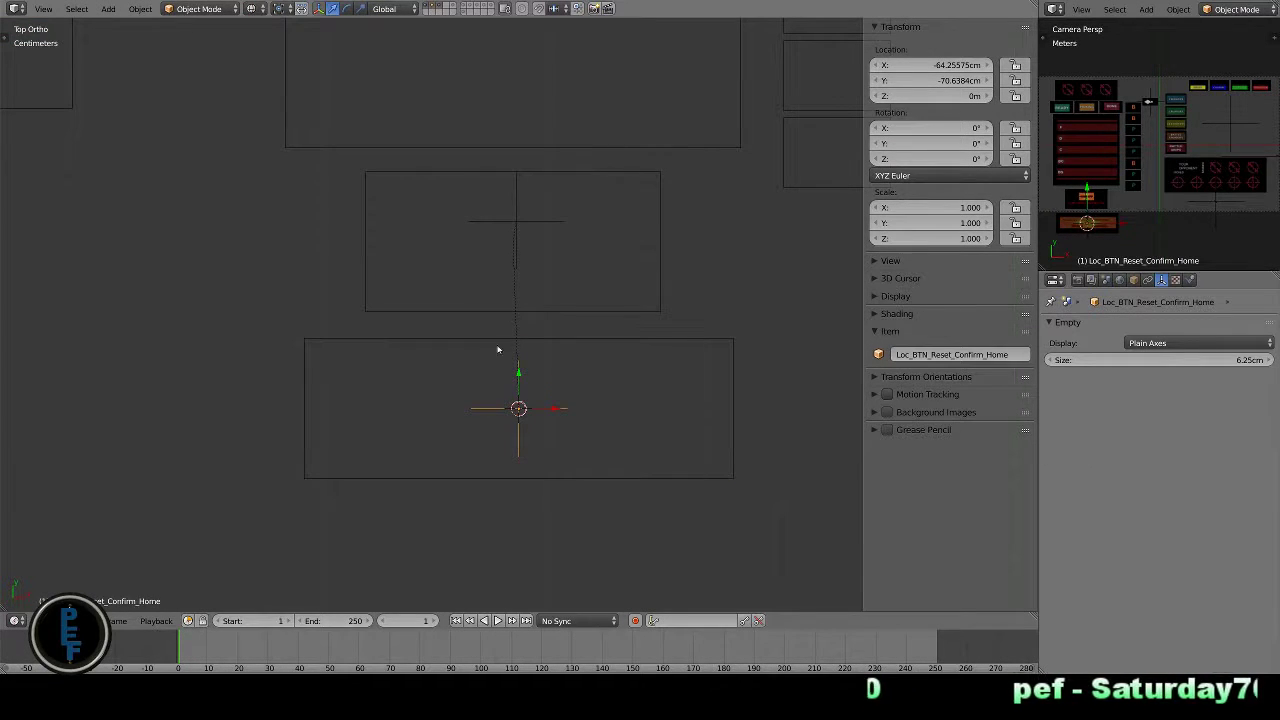
right_click(516, 240)
key(Home)
- Rename the Home_Indice empty to Loc_Indice
right_click(700, 314)
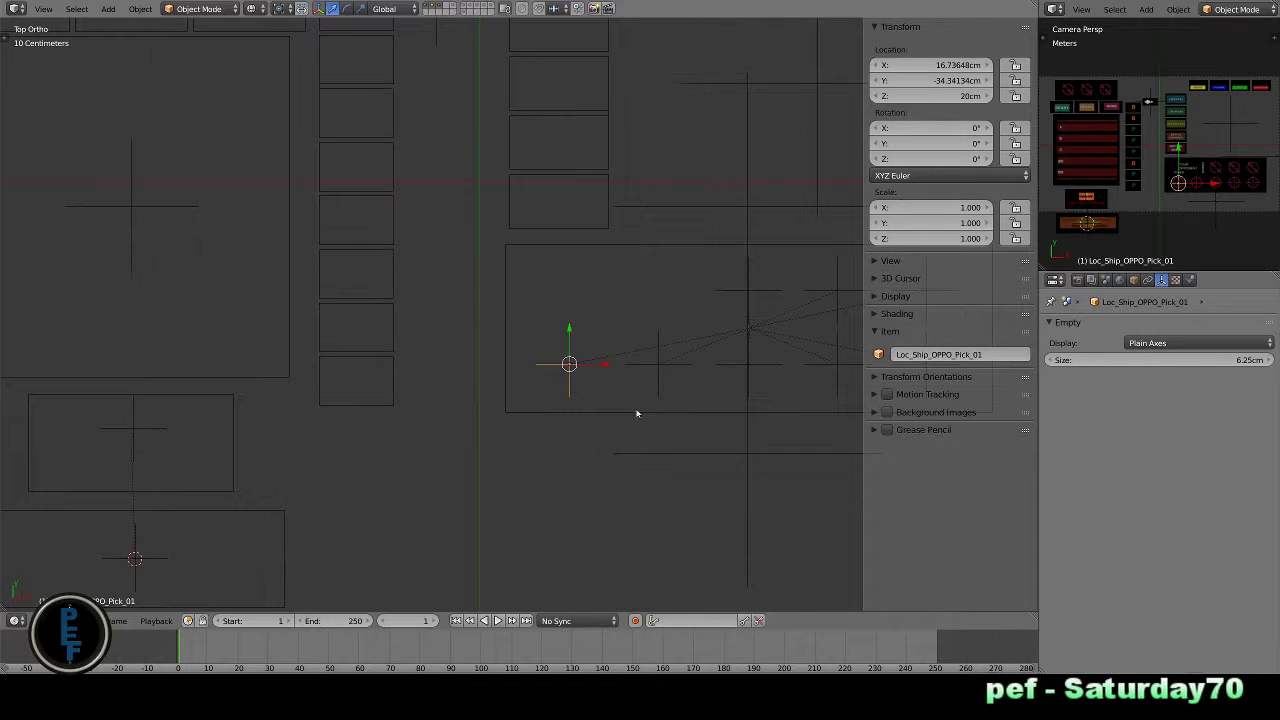
scroll(419, 397, up, 2)
shift+middle_drag(419, 397, 336, 600)
right_click(645, 340)
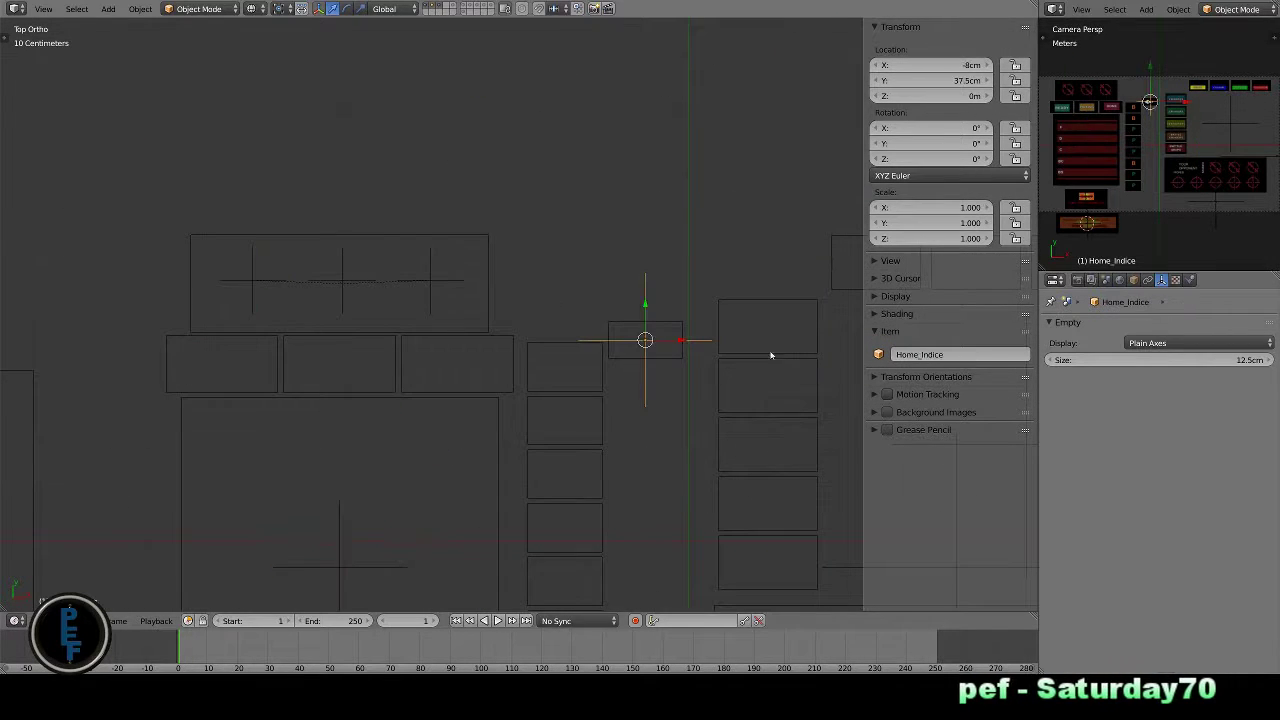
double_click(940, 354)
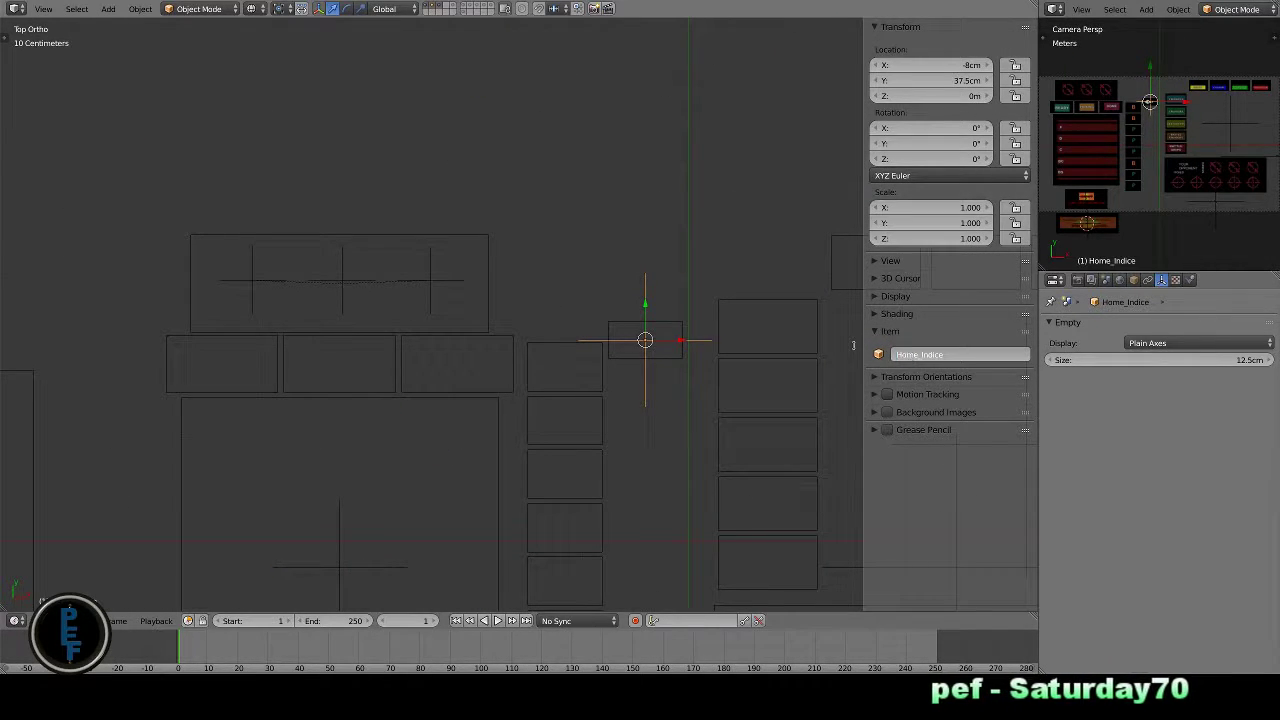
key(BackSpace)
text(Loc)
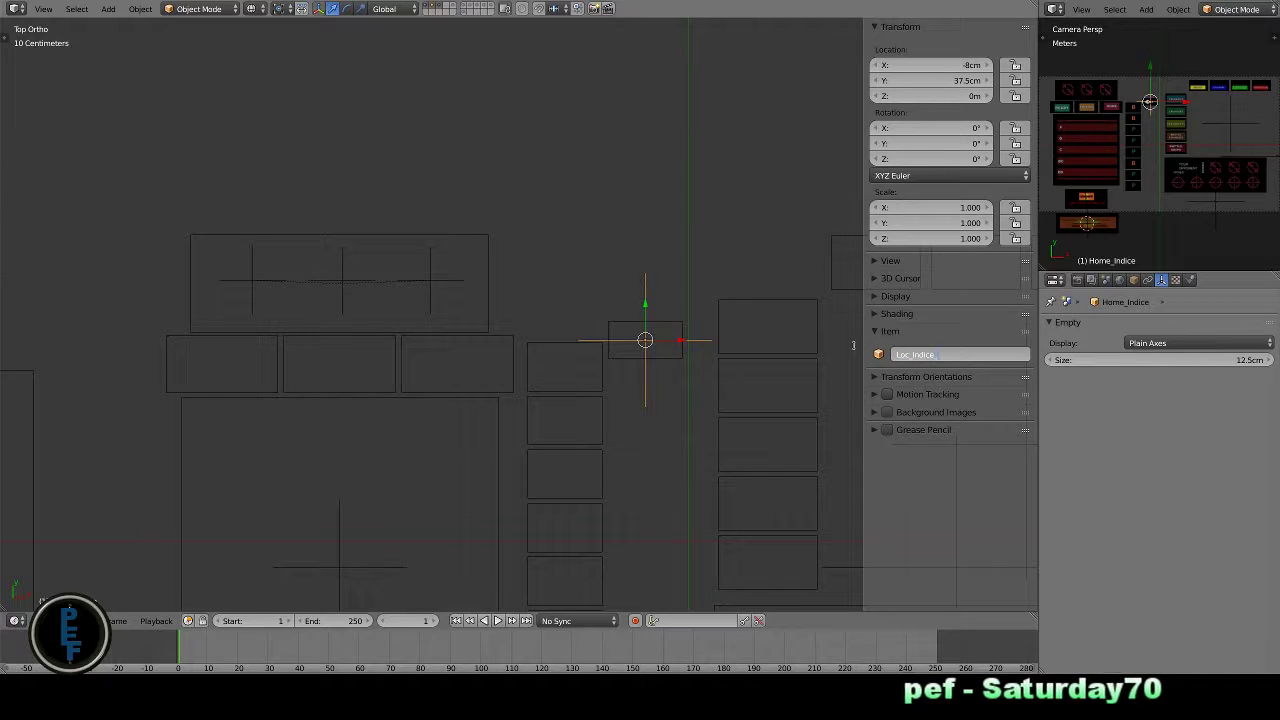
key(Return)
- Check the Loc_SHIPS and Loc_BTN_Reset_Confirm empties
scroll(746, 377, down, 1)
scroll(697, 337, down, 2)
right_click(645, 327)
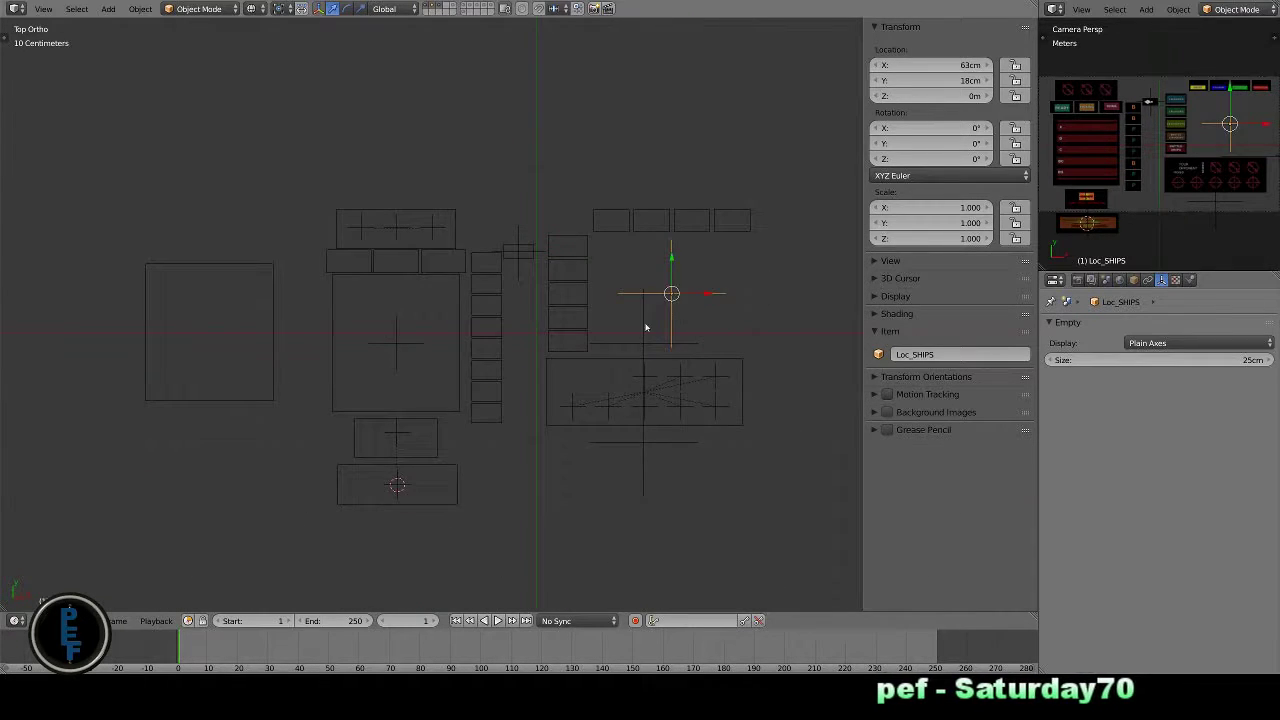
scroll(660, 497, up, 2)
scroll(637, 491, down, 2)
right_click(388, 430)
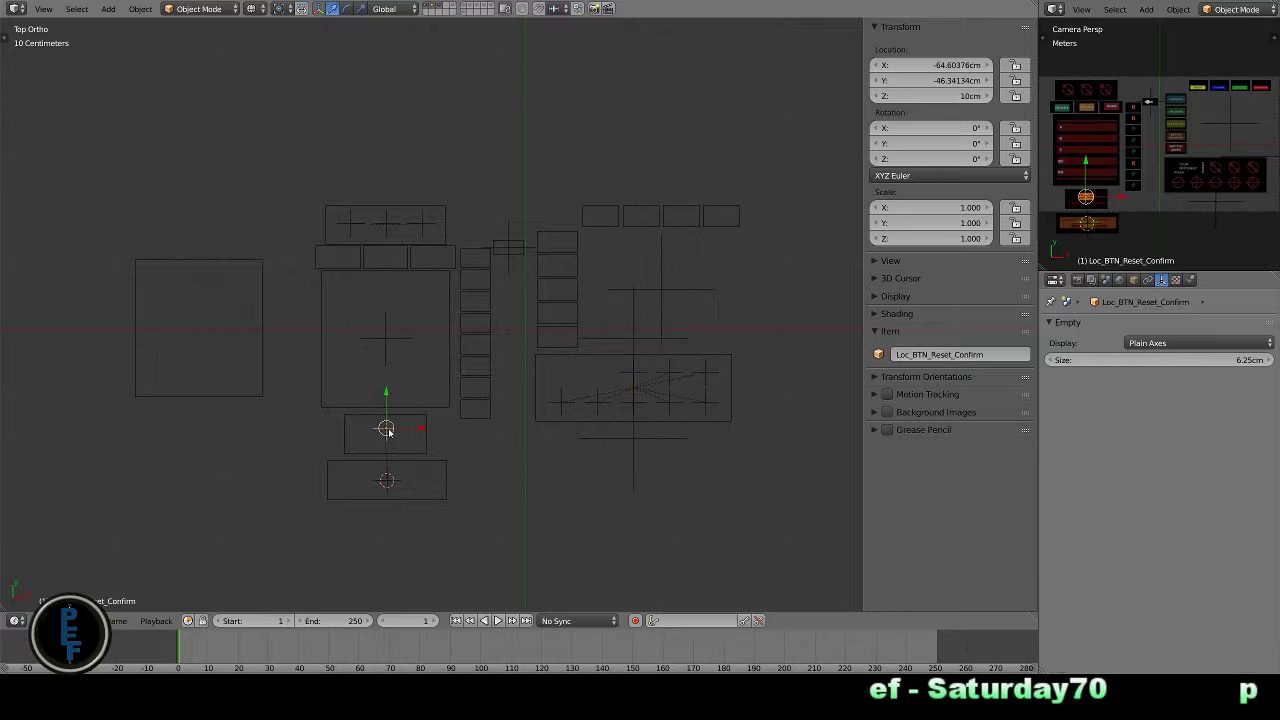
- Select the BTN_Reset_Confirm panel and preview it from the side and camera with textures
alt+right_click(433, 482)
click(438, 477)
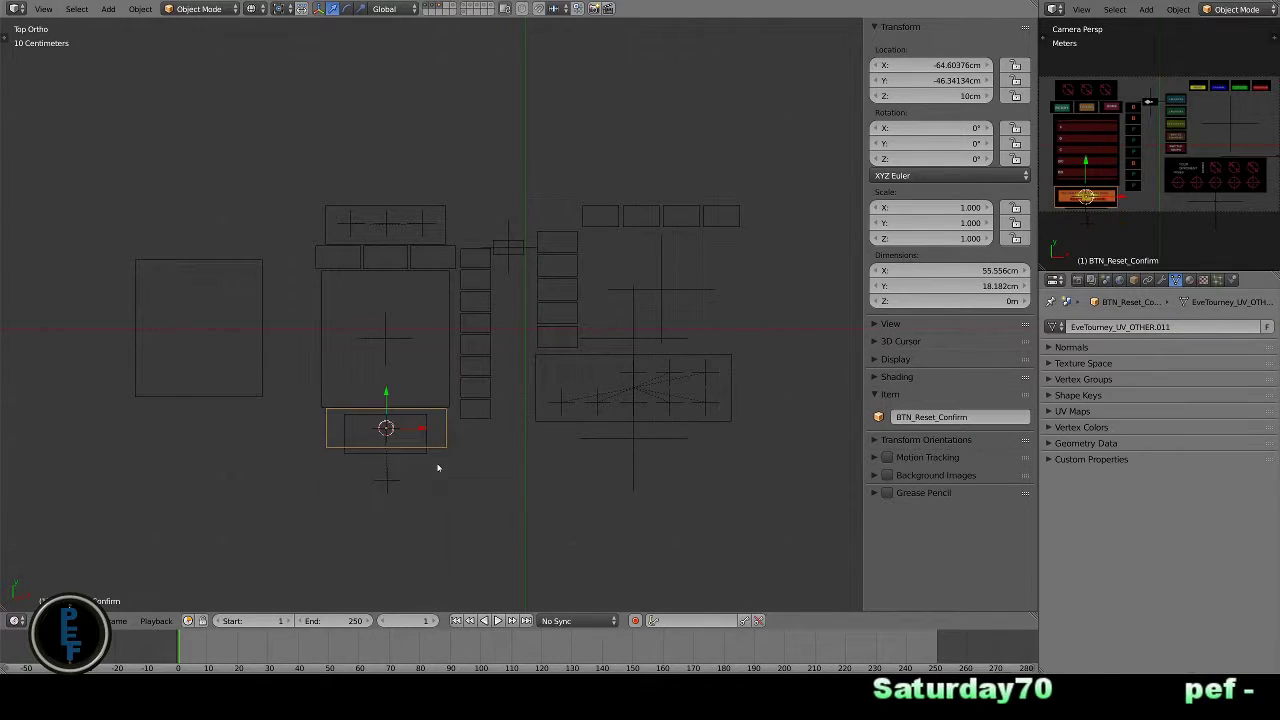
key(KP_3)
key(KP_0)
key(alt+z)
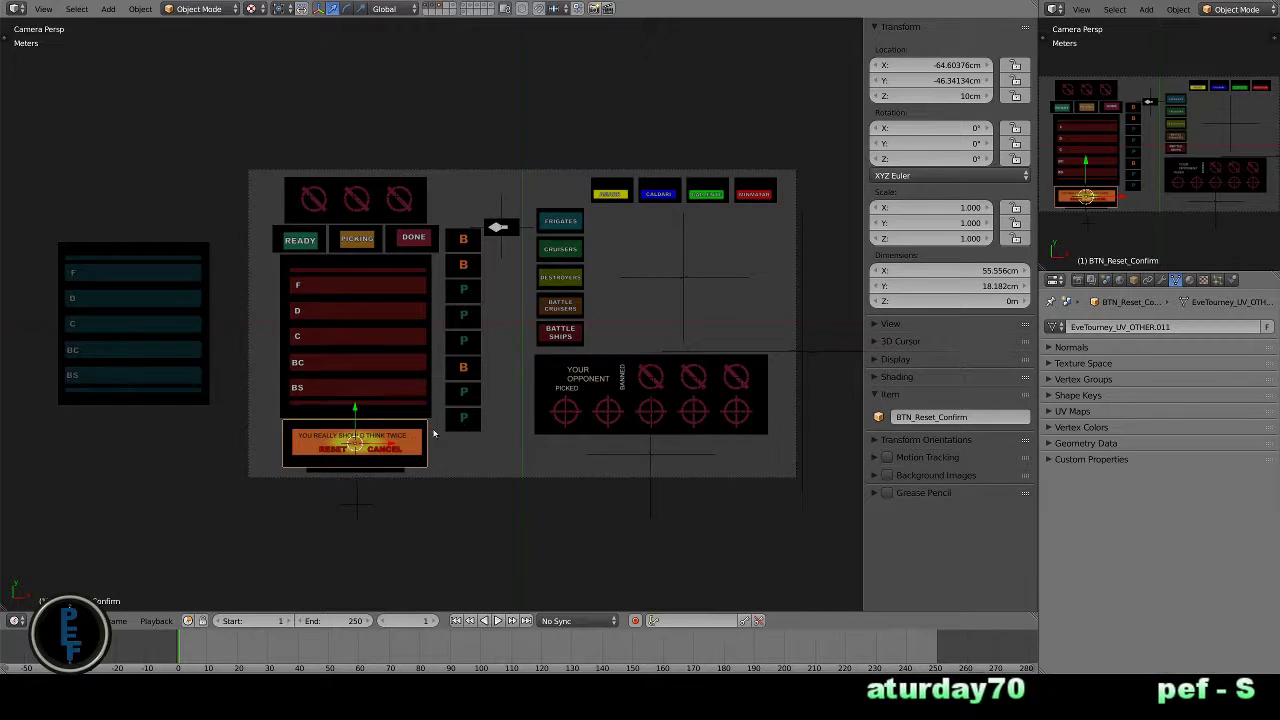
scroll(423, 368, up, 3)
key(alt+z)
- Raise the BTN_Reset_Confirm panel to 40 cm and check it textured from the front
key(KP_3)
key(g)
click(450, 306)
key(alt+z)
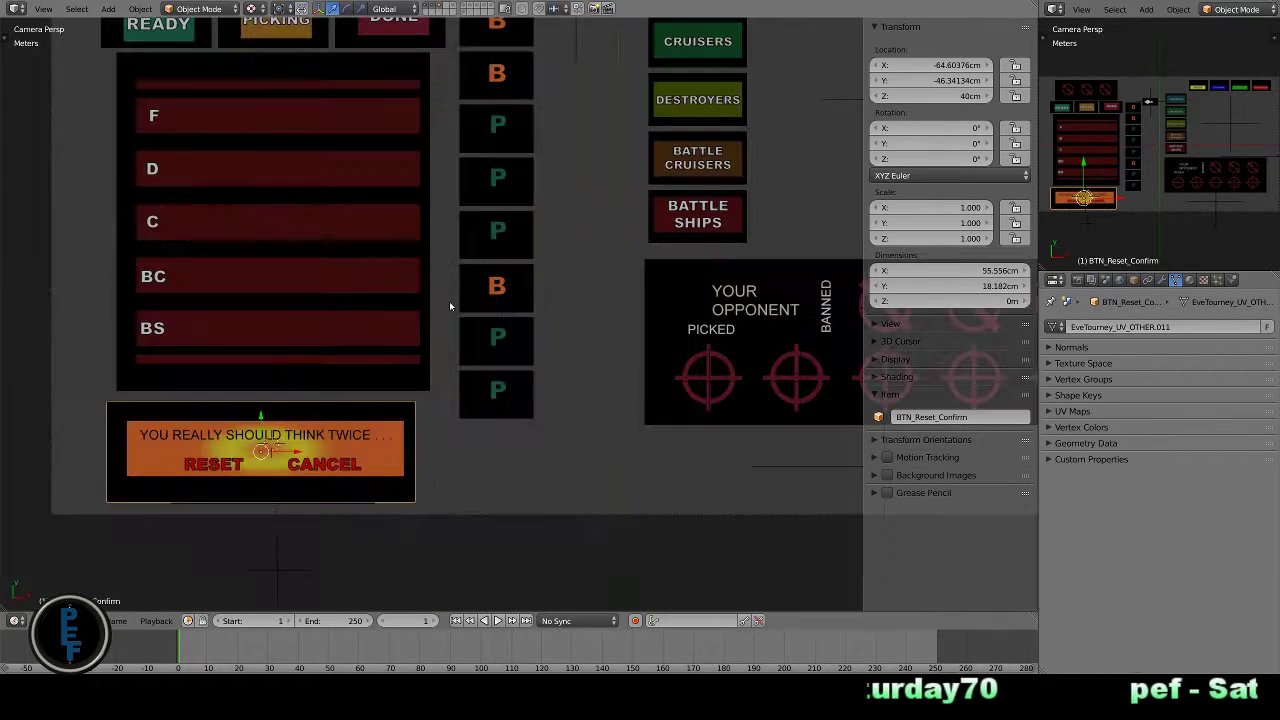
key(alt+z)
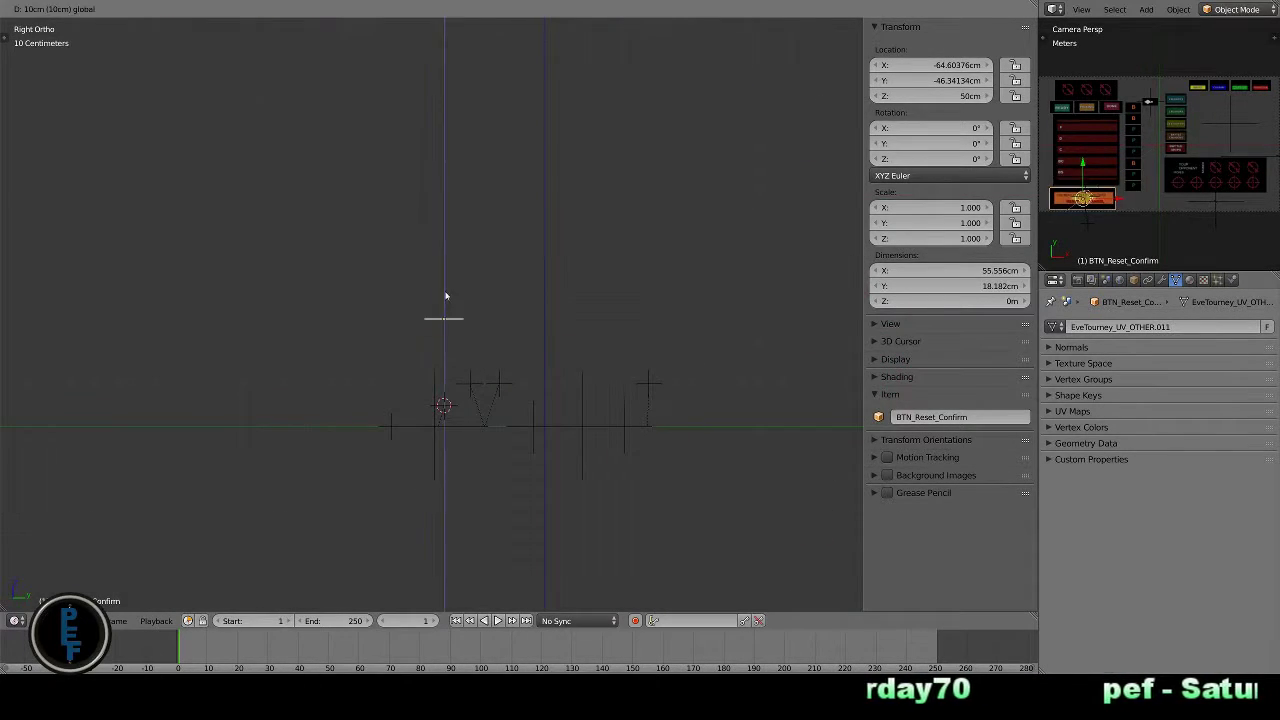
key(KP_1)
scroll(407, 312, up, 3)
- Reposition the panel, shift it 1 cm along X, and review it through the camera
key(g)
click(470, 363)
key(alt+z)
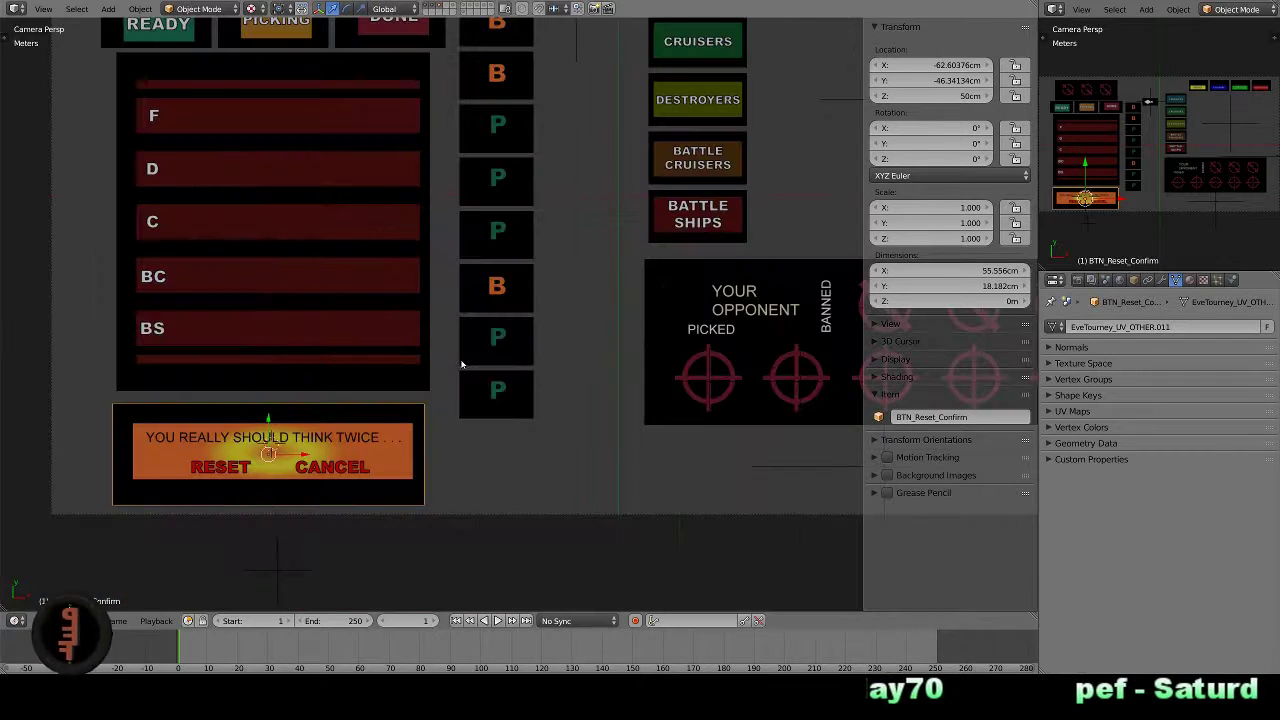
key(alt+z)
key(g)
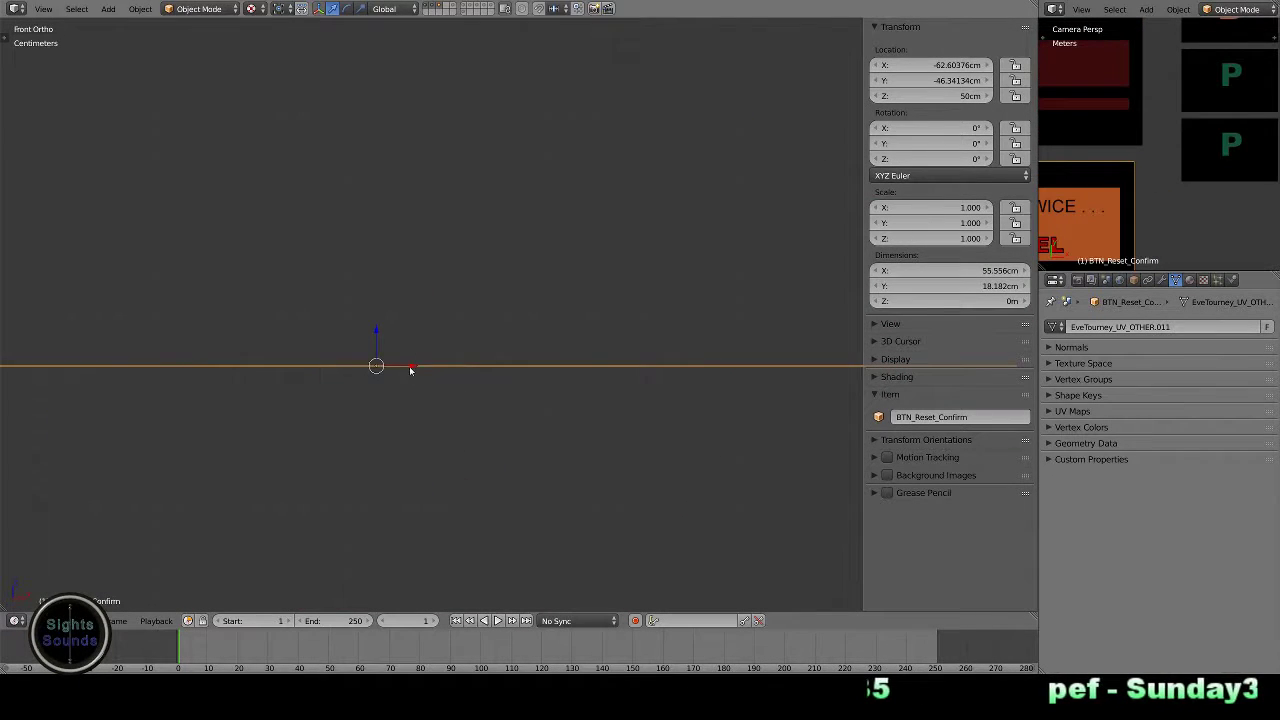
click(428, 366)
key(KP_0)
key(alt+z)
key(Home)
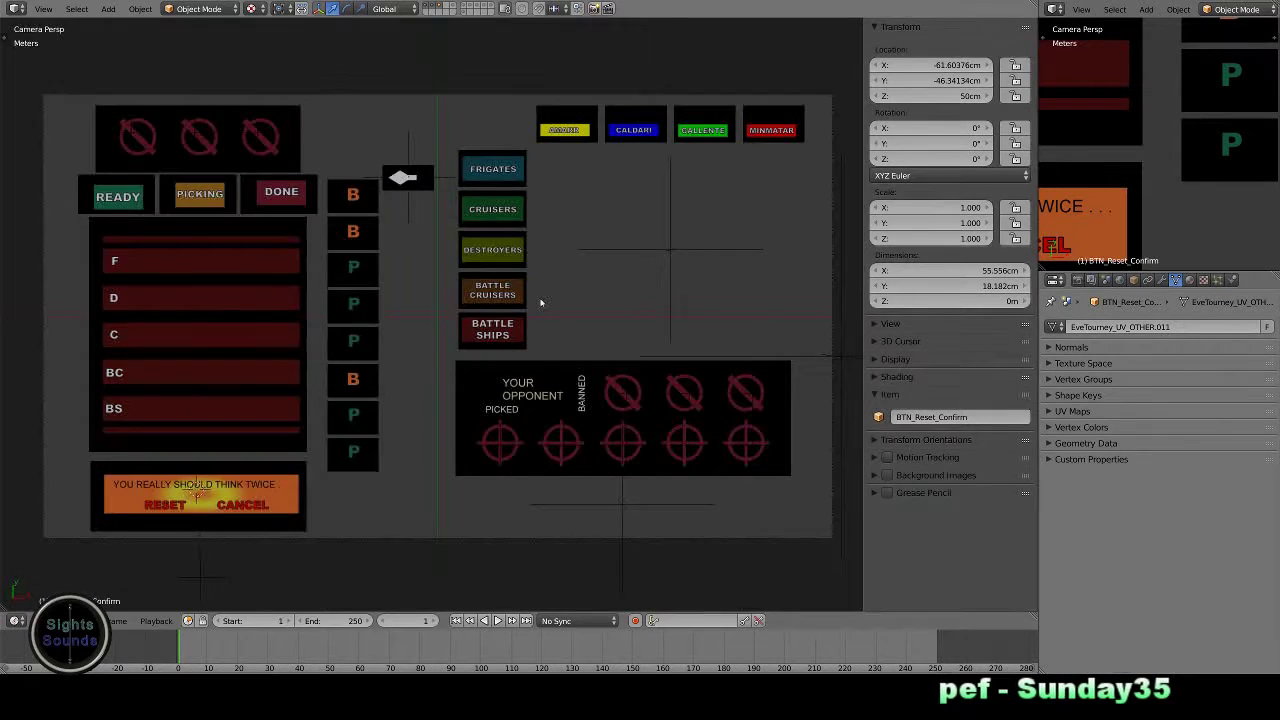
- Snap the panel to the 3D cursor at X -64.26 cm, Y -70.64 cm, Z 0
key(KP_3)
scroll(498, 307, down, 2)
scroll(489, 356, up, 3)
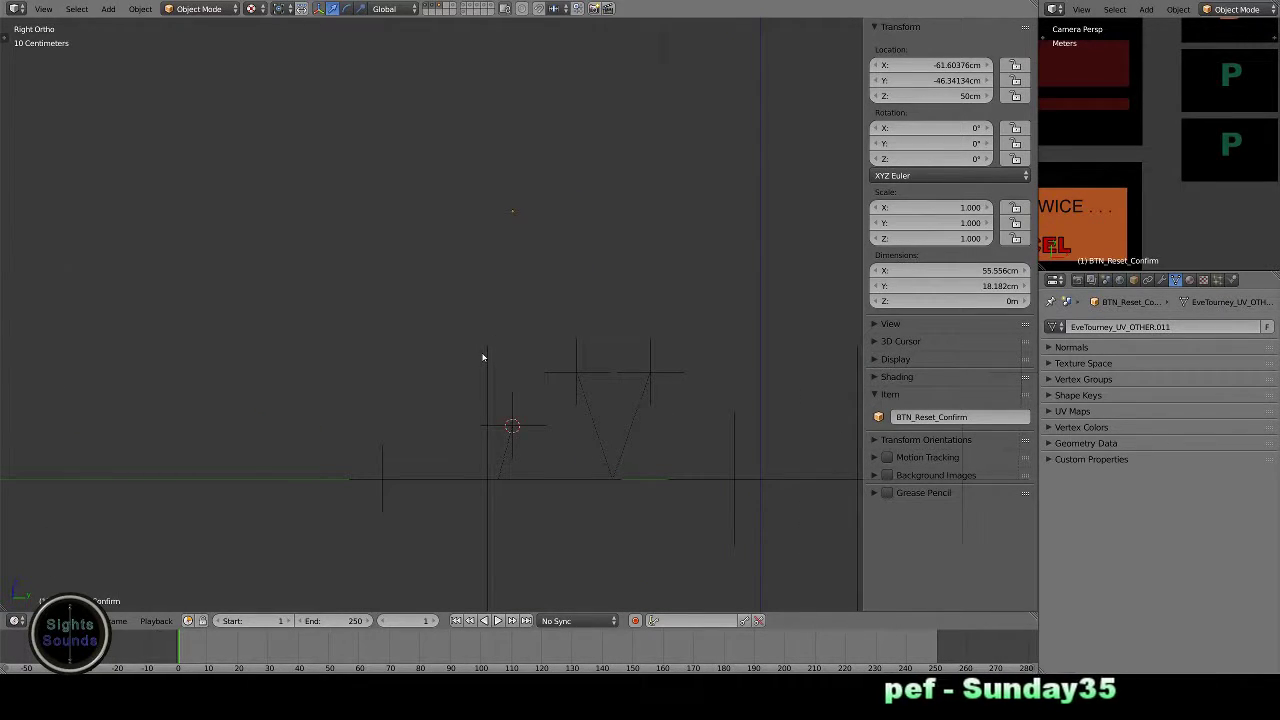
mouse_move(478, 336)
middle_down()
mouse_move(541, 484)
mouse_move(520, 470)
middle_up()
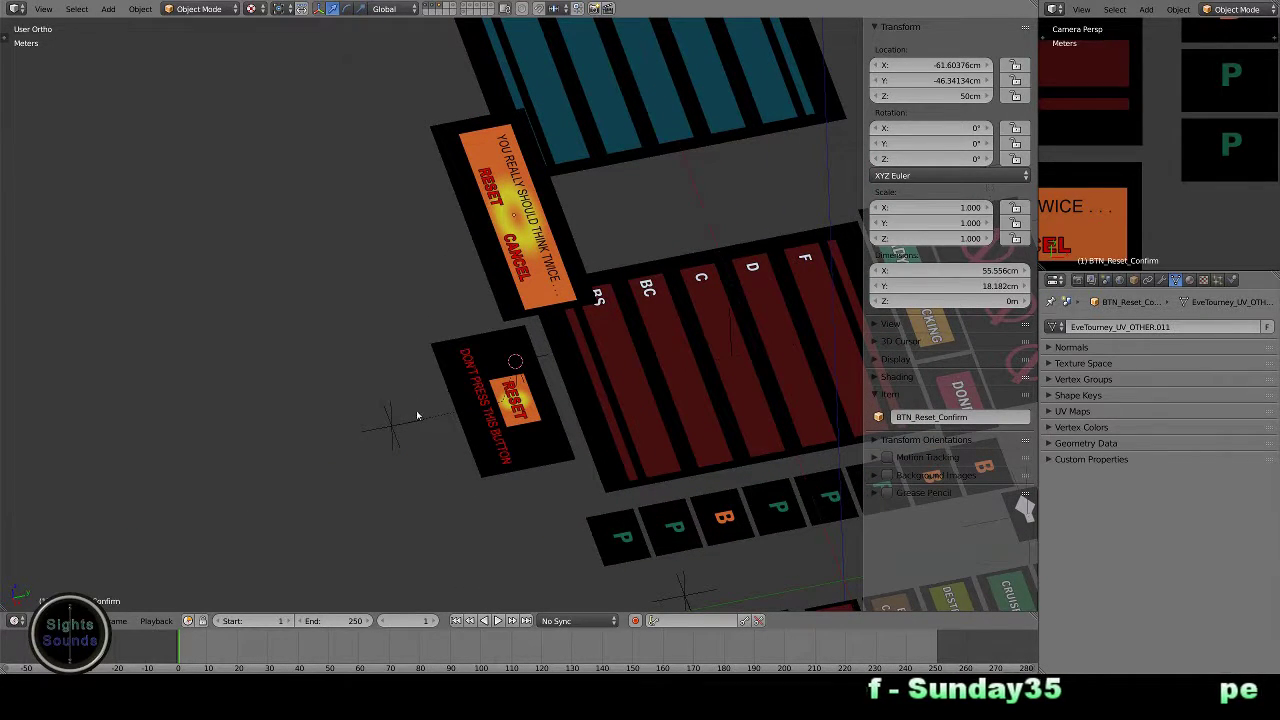
key(shift+s)
click(340, 383)
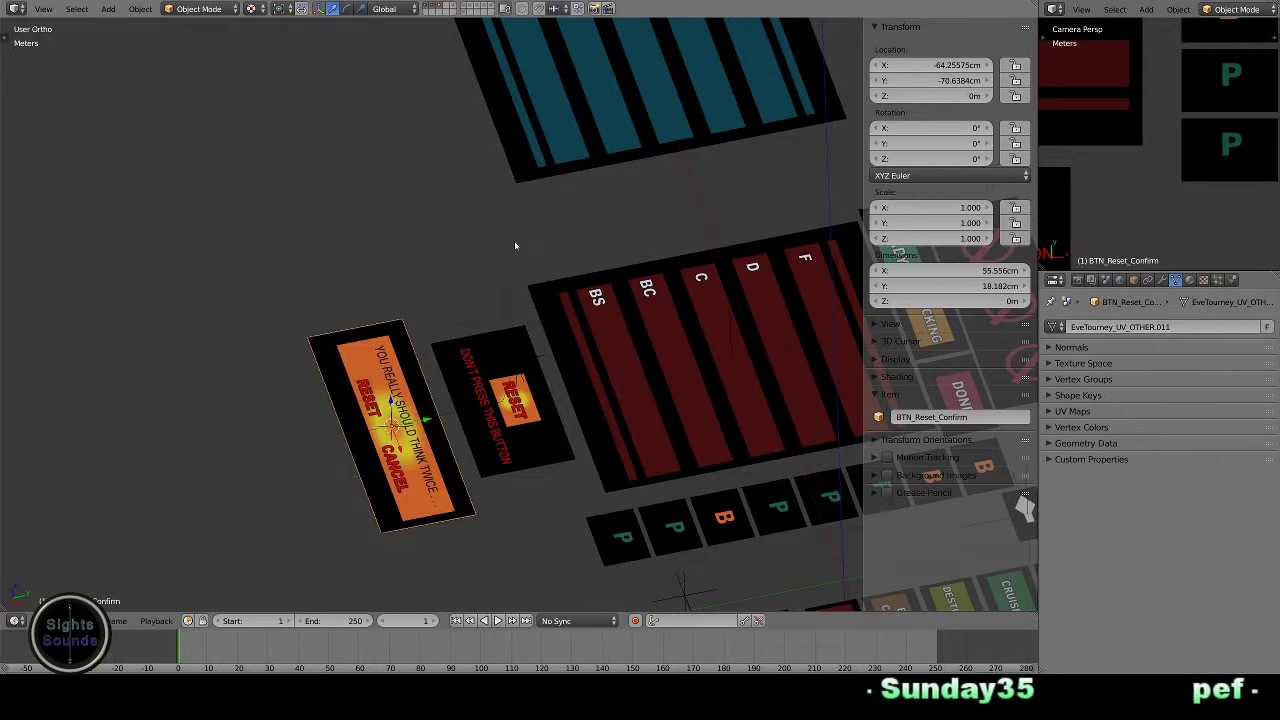
- Frame the RESET/CANCEL panel from the top with its button textures shown
key(KP_7)
key(KP_Decimal)
scroll(442, 363, down, 2)
key(alt+z)
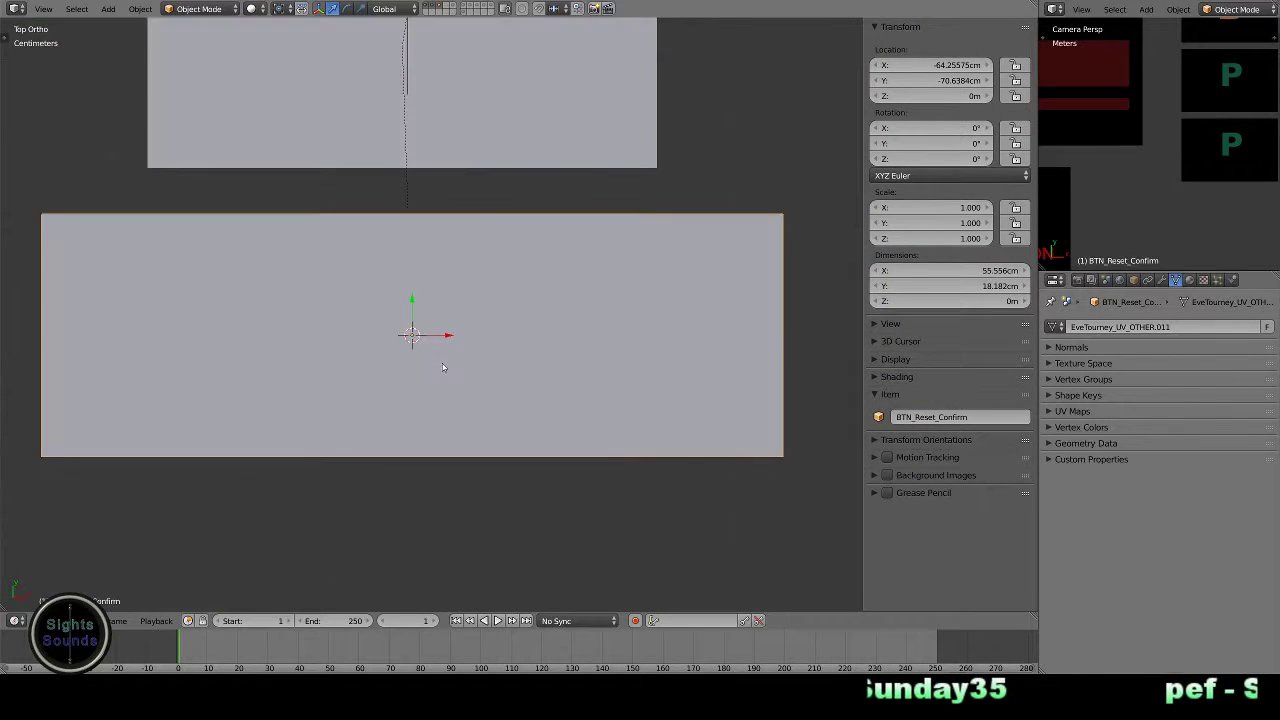
key(alt+z)
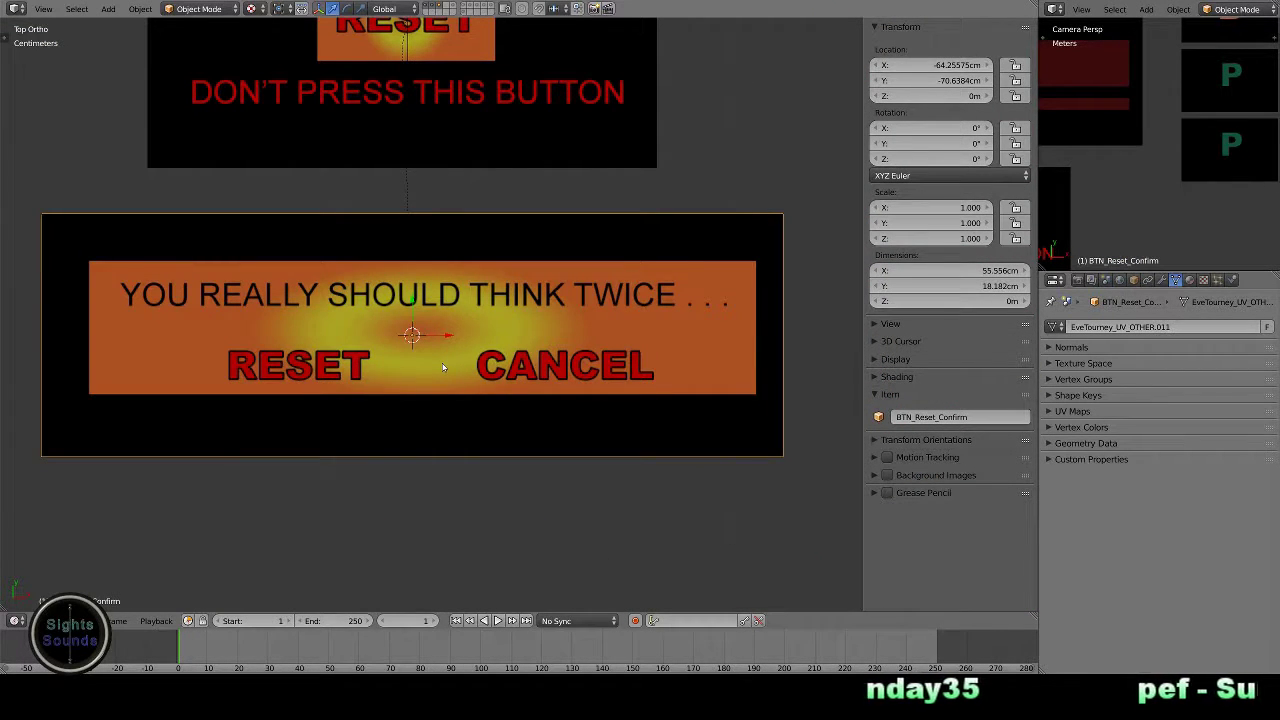
- Duplicate the panel in place as BTN_Reset_Confirm.001 and lift it 1 cm
key(shift+d)
key(Escape)
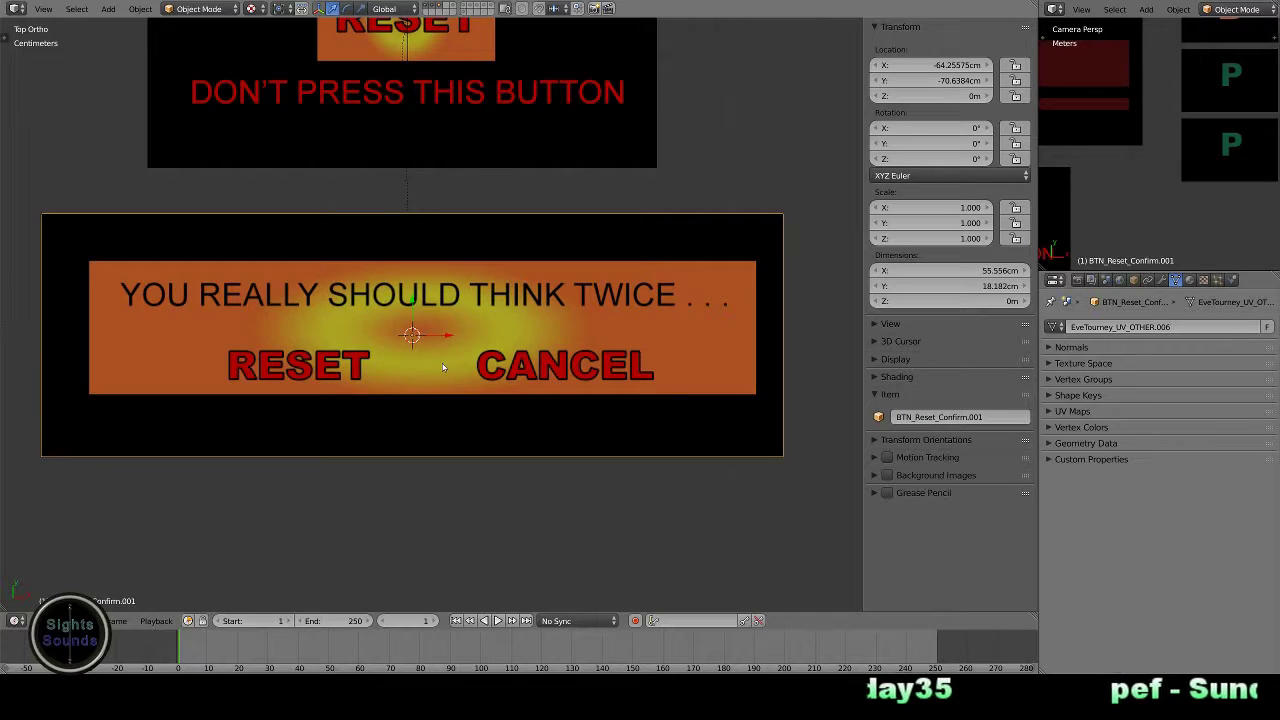
key(KP_3)
key(KP_Decimal)
scroll(430, 362, up, 4)
key(g)
key(z)
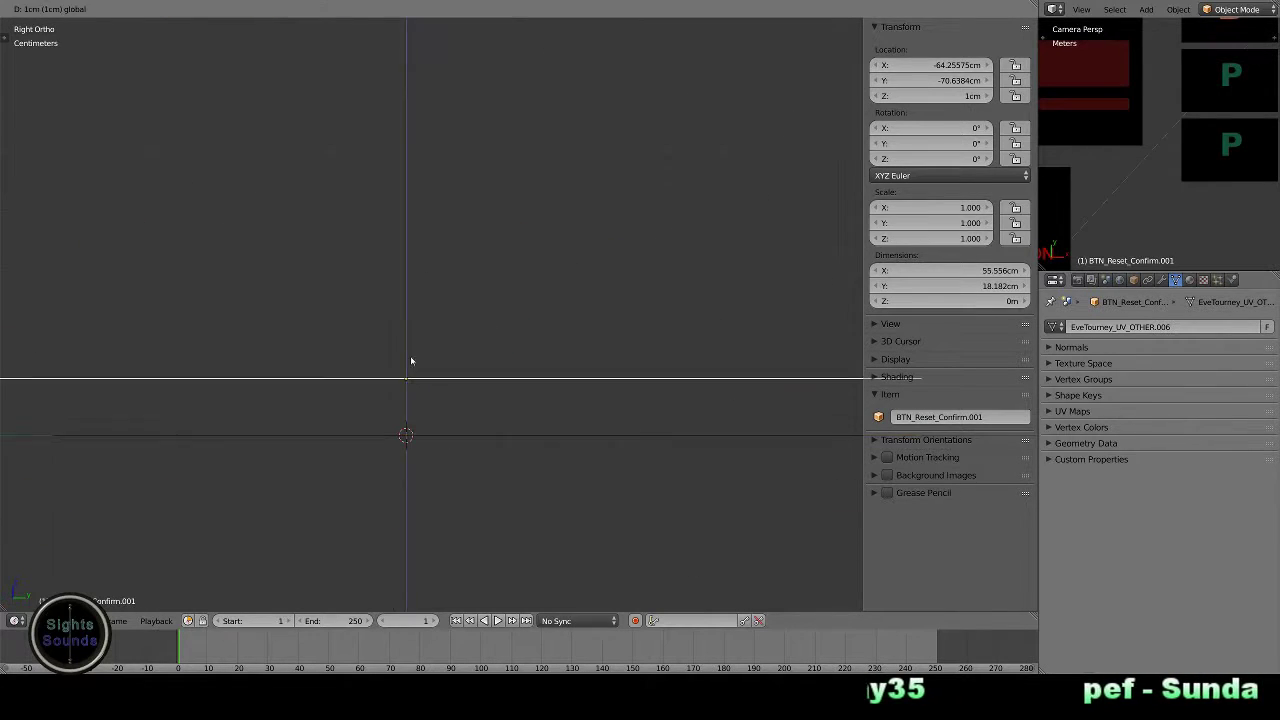
click(410, 361)
- Rename the original panel to Panel_BTN_Reset_Confirm
right_click(449, 437)
right_click(671, 434)
click(930, 417)
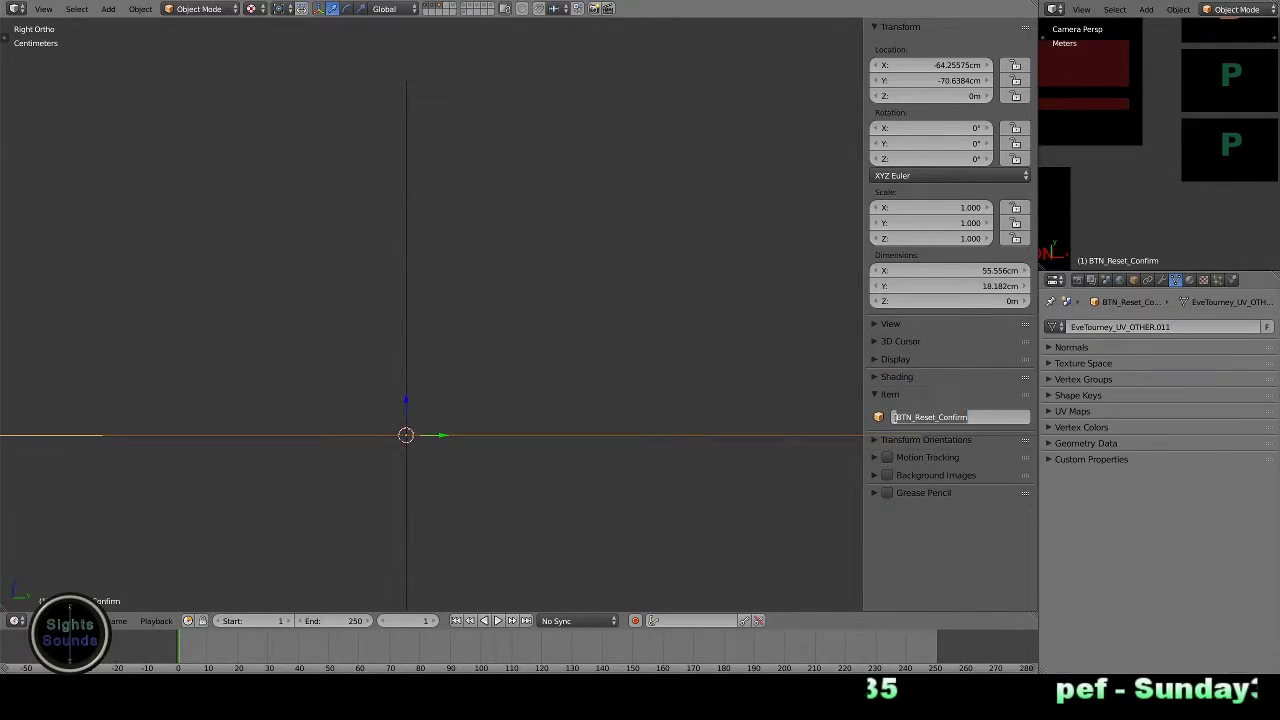
key(Home)
text(Panel)
key(Return)
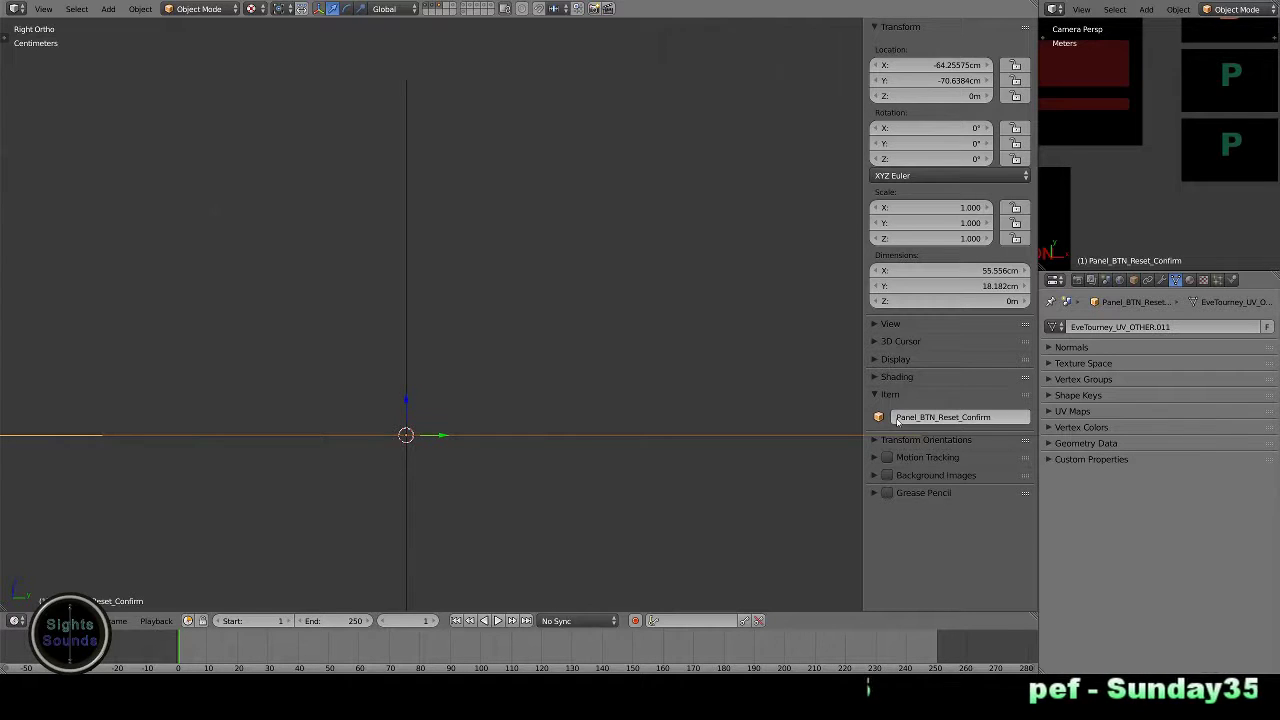
shift+middle_drag(711, 415, 839, 407)
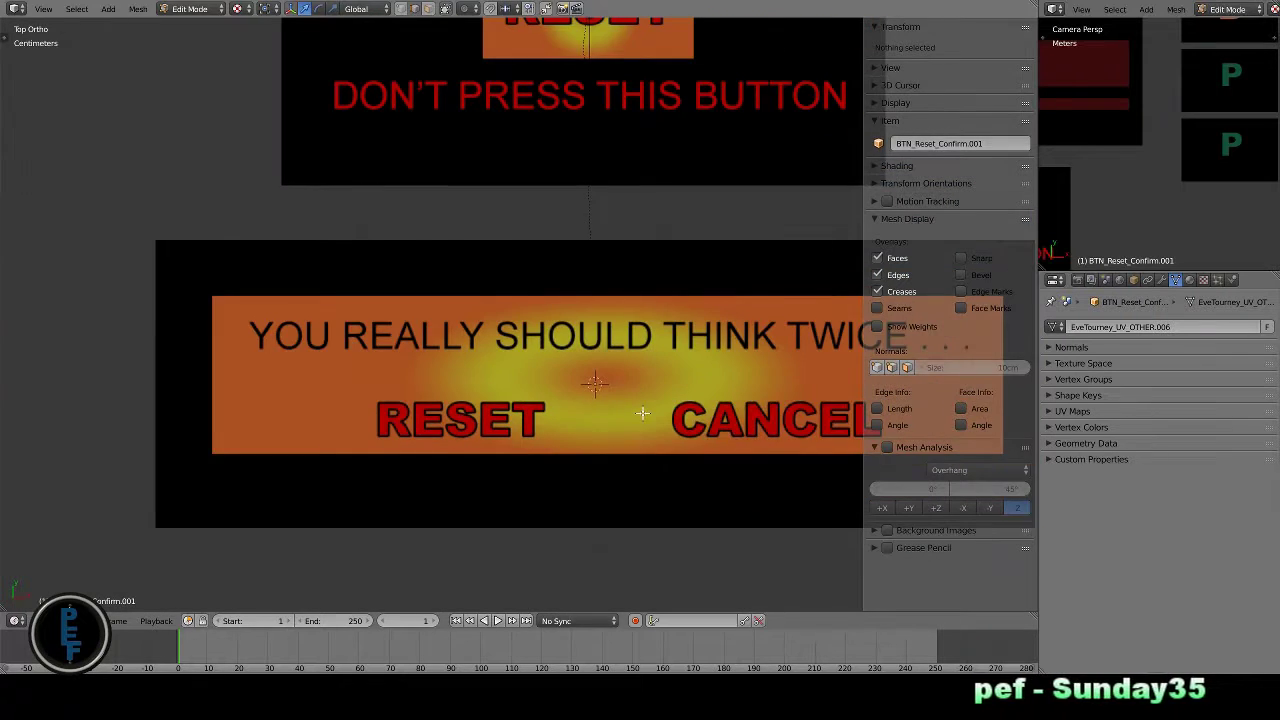
- Try a multi-cut loop across the untextured panel mesh, then cancel it
key(Escape)
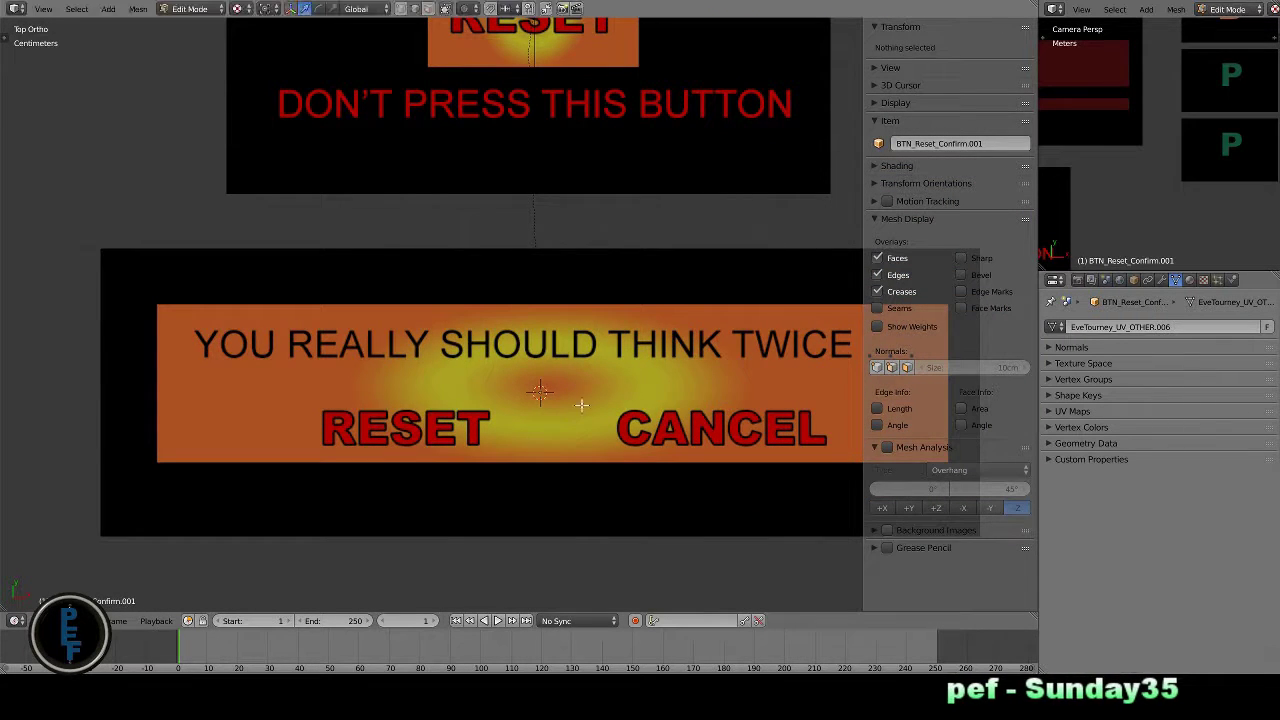
key(alt+z)
key(alt+z)
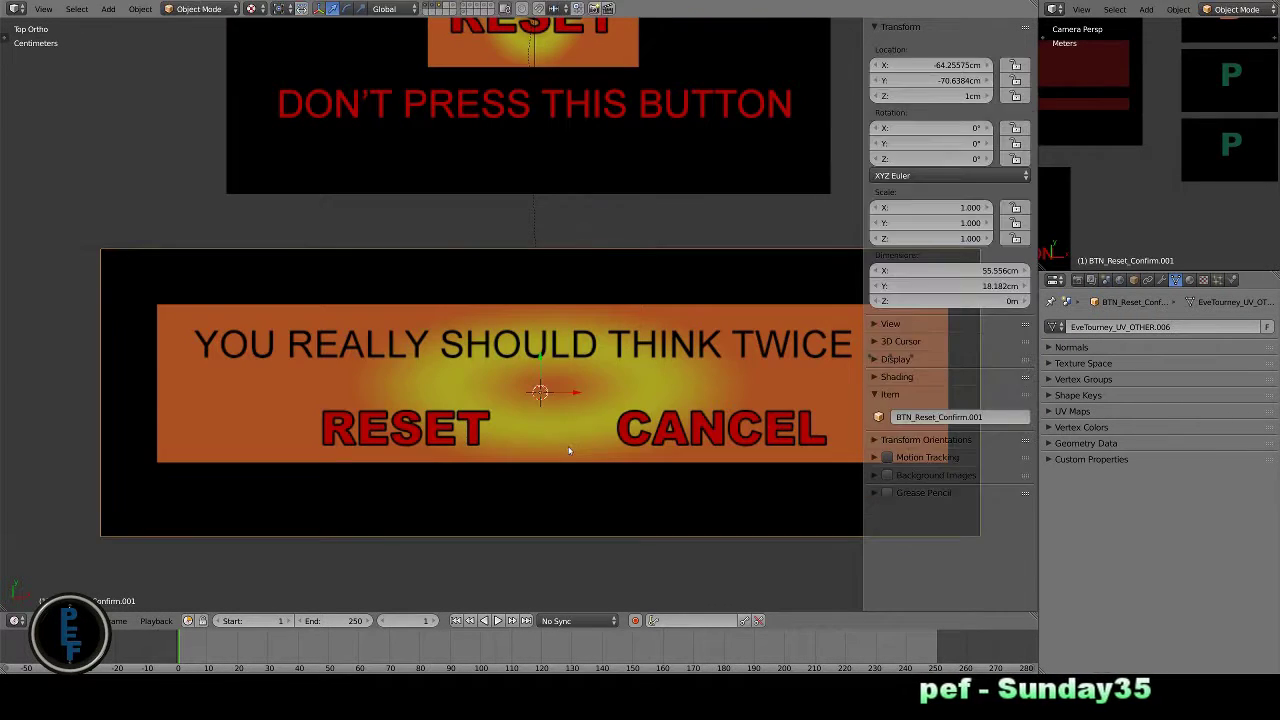
key(ctrl+r)
scroll(566, 486, up, 2)
scroll(571, 529, up, 1)
scroll(572, 529, down, 1)
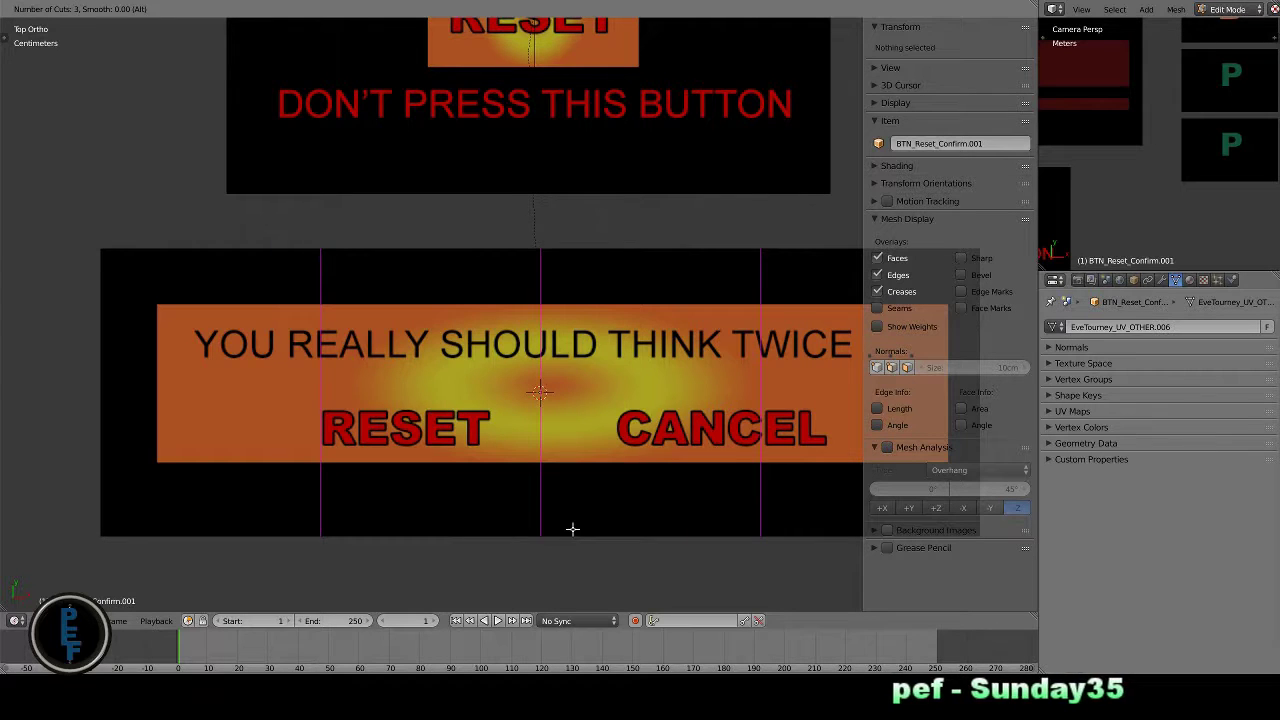
scroll(572, 529, up, 2)
scroll(572, 529, up, 3)
scroll(572, 529, up, 7)
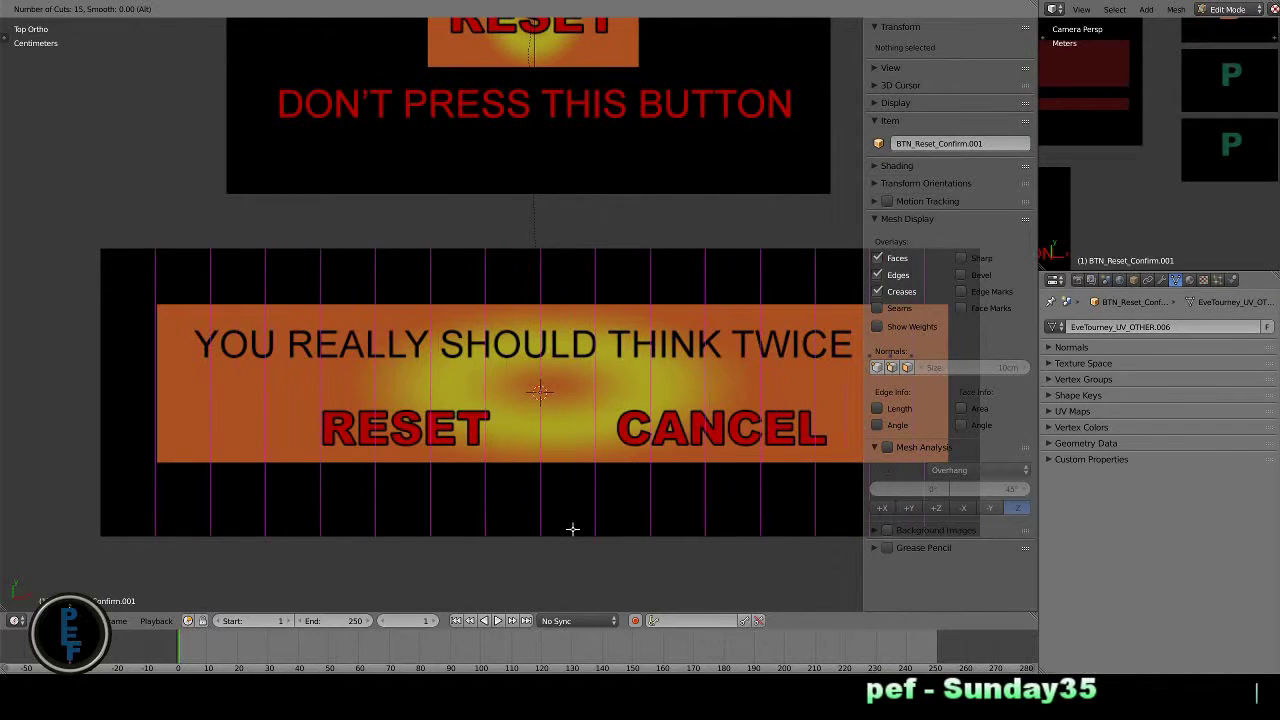
scroll(572, 529, up, 7)
scroll(572, 529, up, 1)
scroll(572, 529, up, 1)
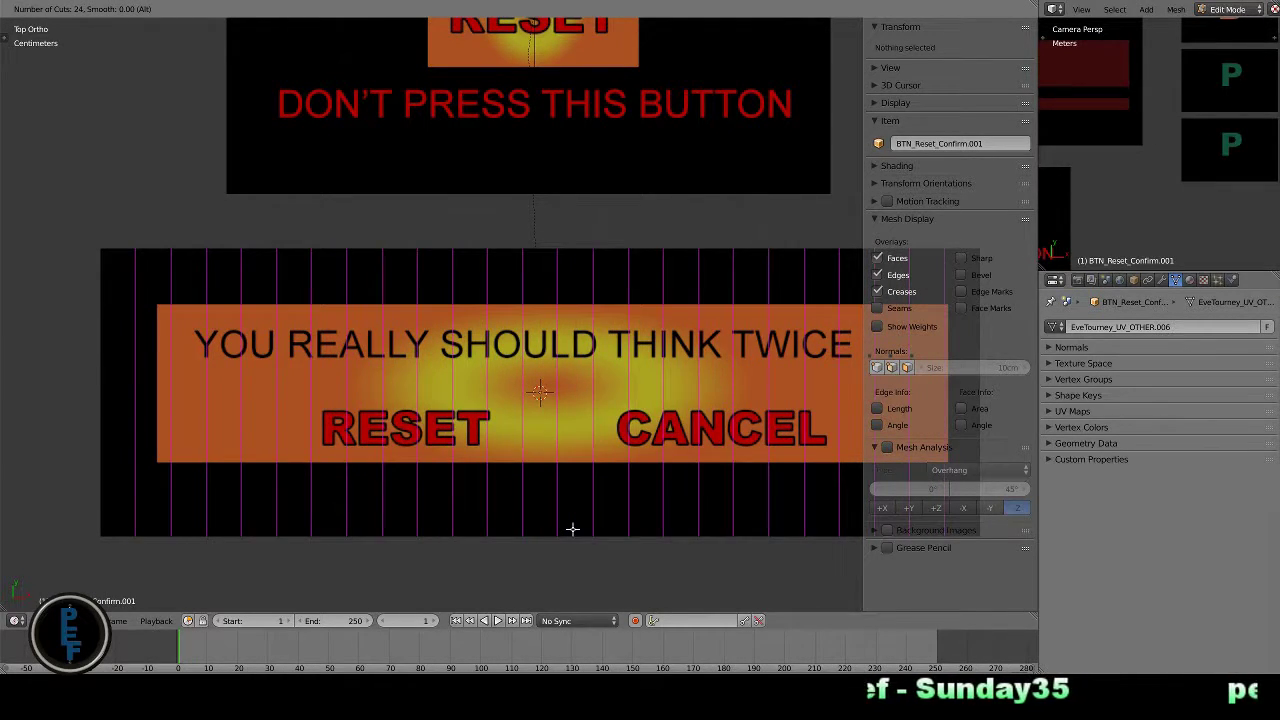
scroll(572, 529, up, 2)
scroll(572, 529, up, 1)
scroll(572, 529, up, 1)
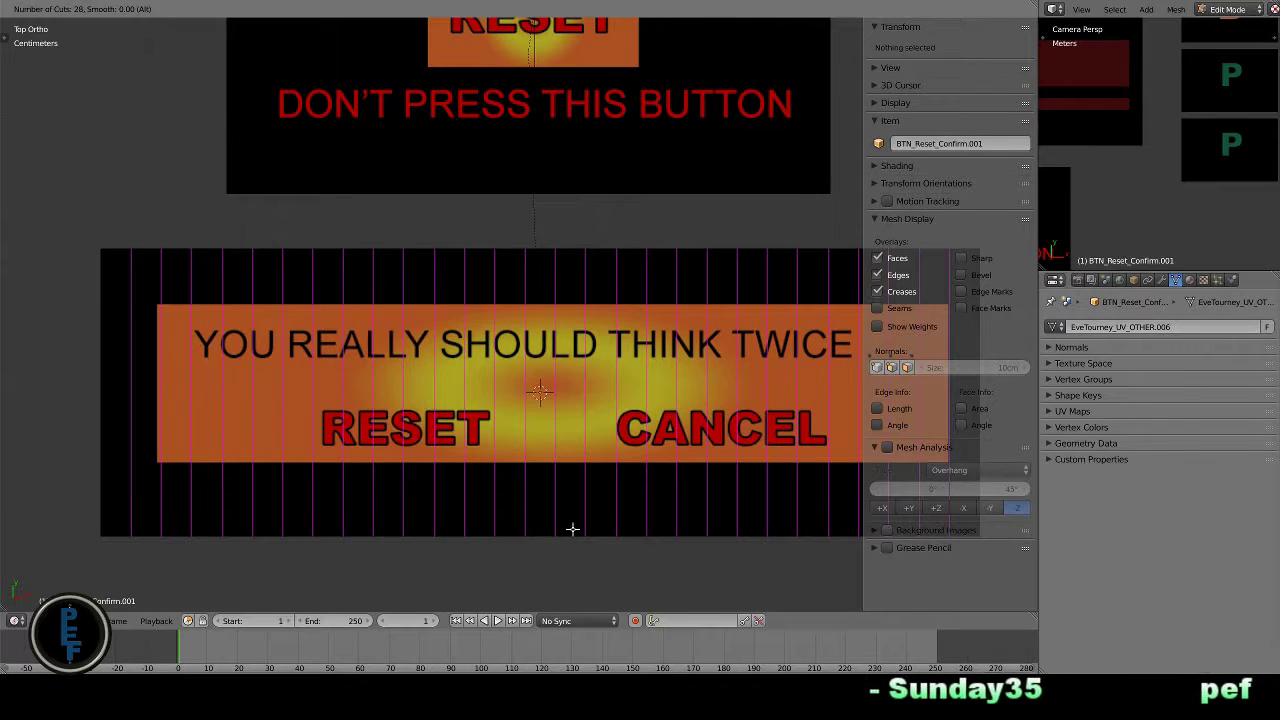
key(Escape)
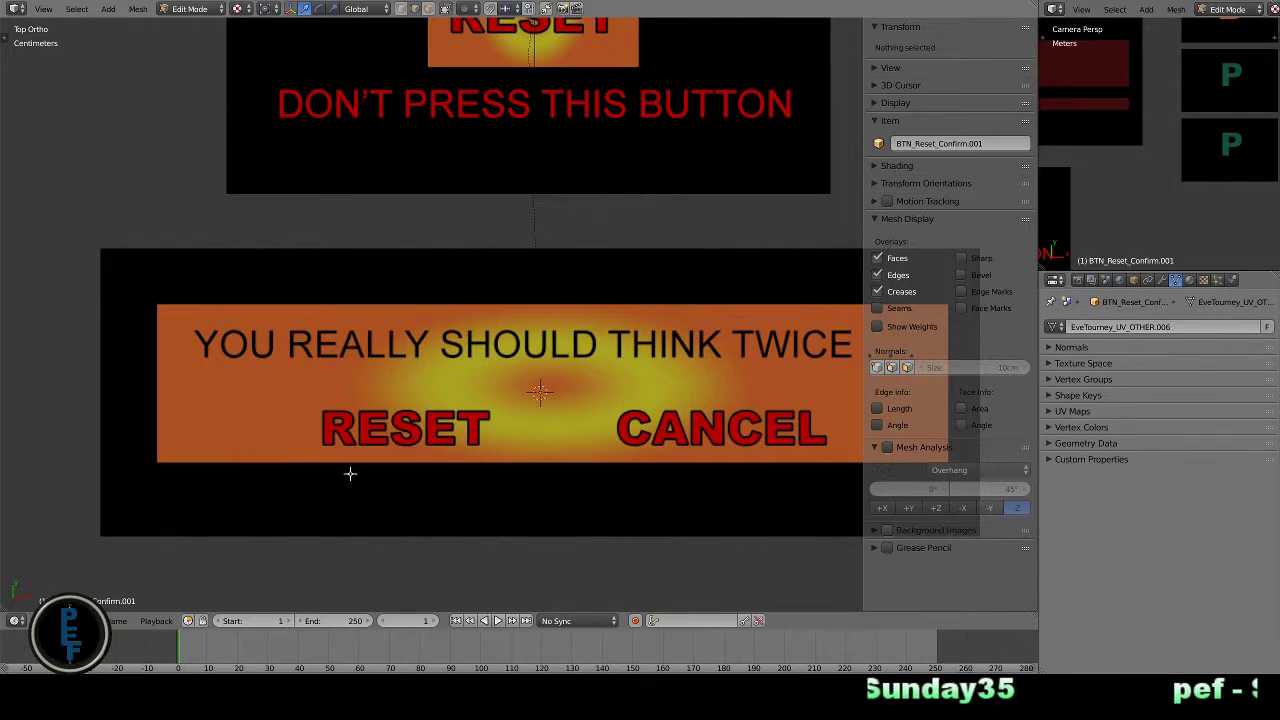
- Add a single horizontal loop cut and slide it just above the button row
key(ctrl+r)
click(91, 374)
right_click(122, 443)
key(g)
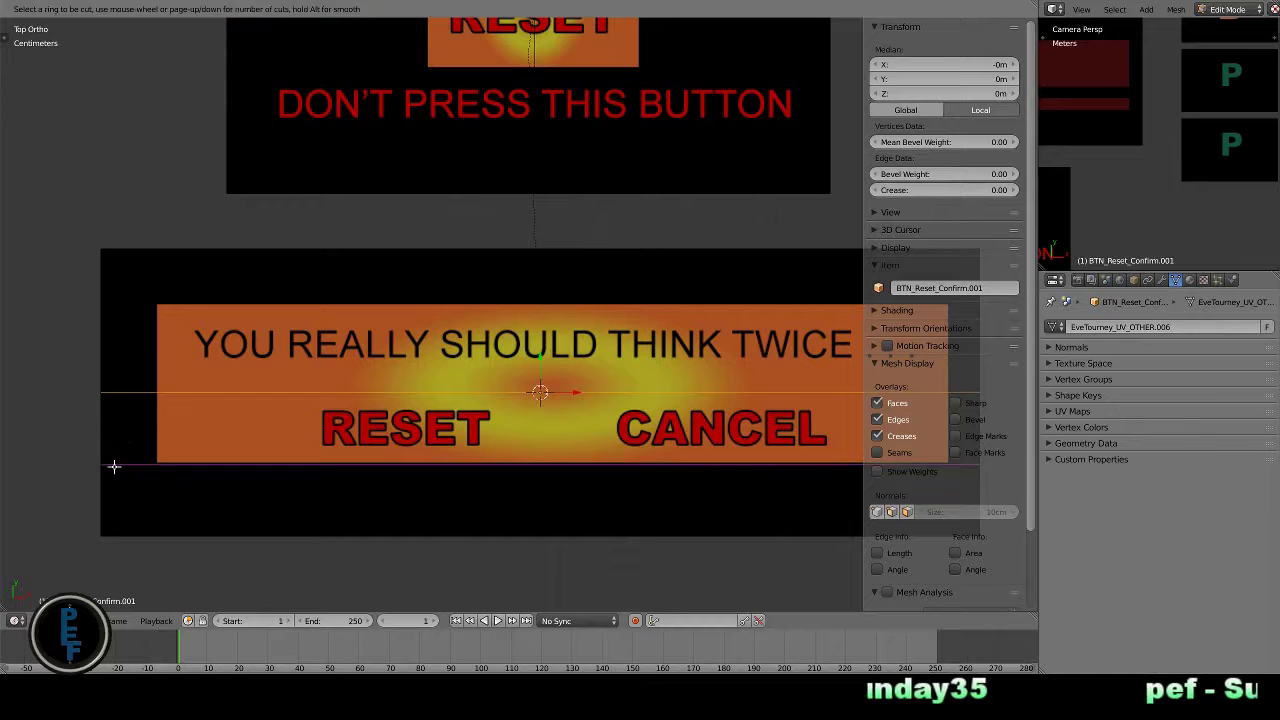
click(217, 437)
- Delete the panel's upper vertices and isolate the RESET/CANCEL strip in local view
right_click(494, 247)
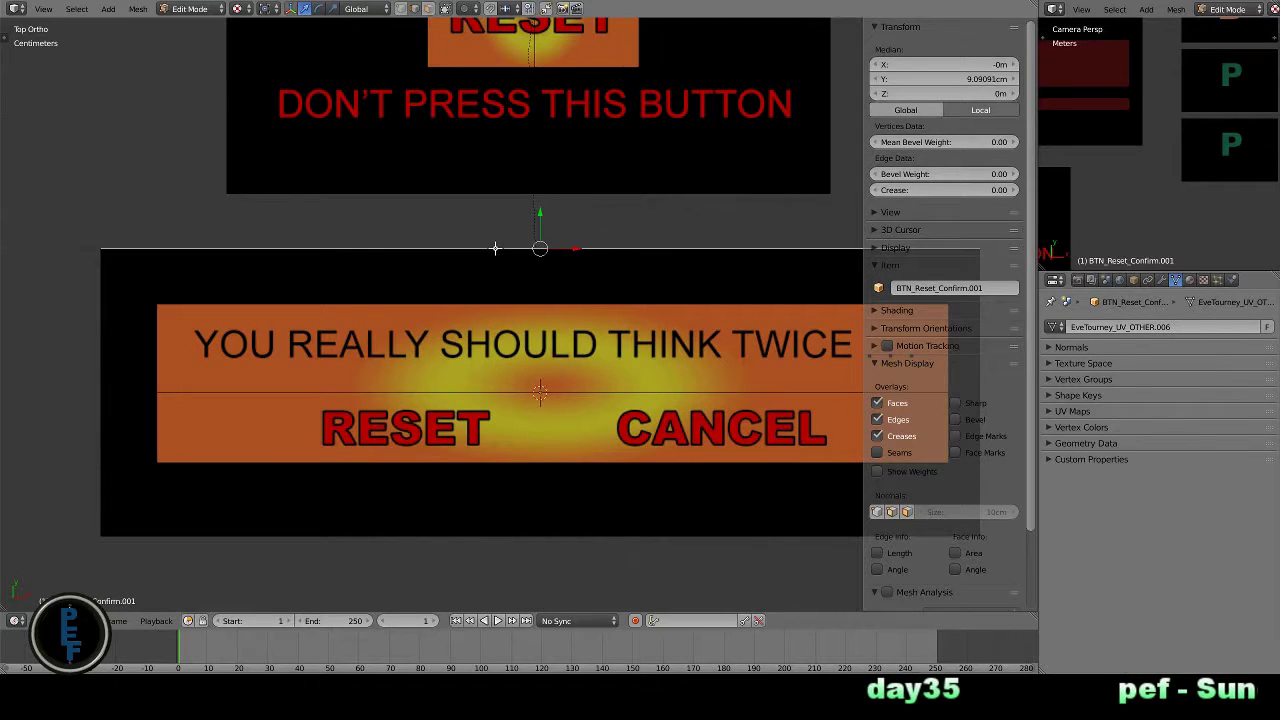
right_click(571, 533)
key(x)
click(565, 511)
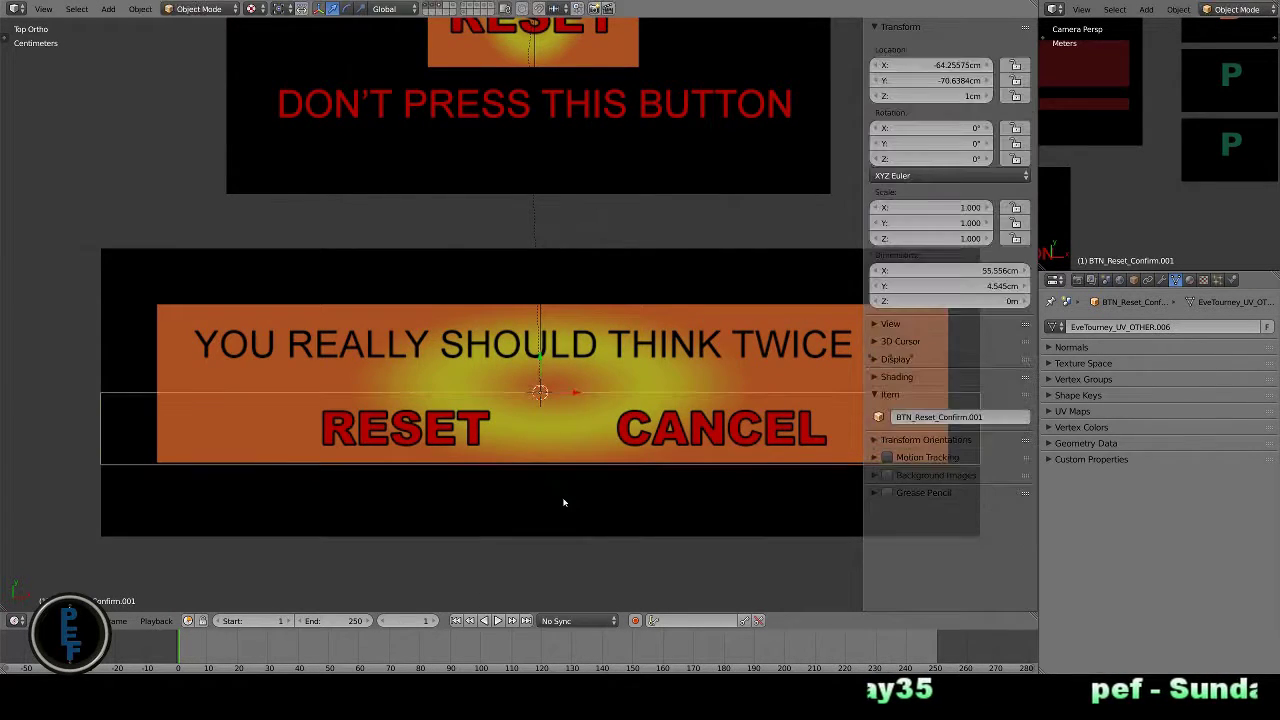
key(KP_Divide)
- Re-enter Edit Mode on the strip, try a loop cut, and undo the unwanted horizontal cuts
key(Tab)
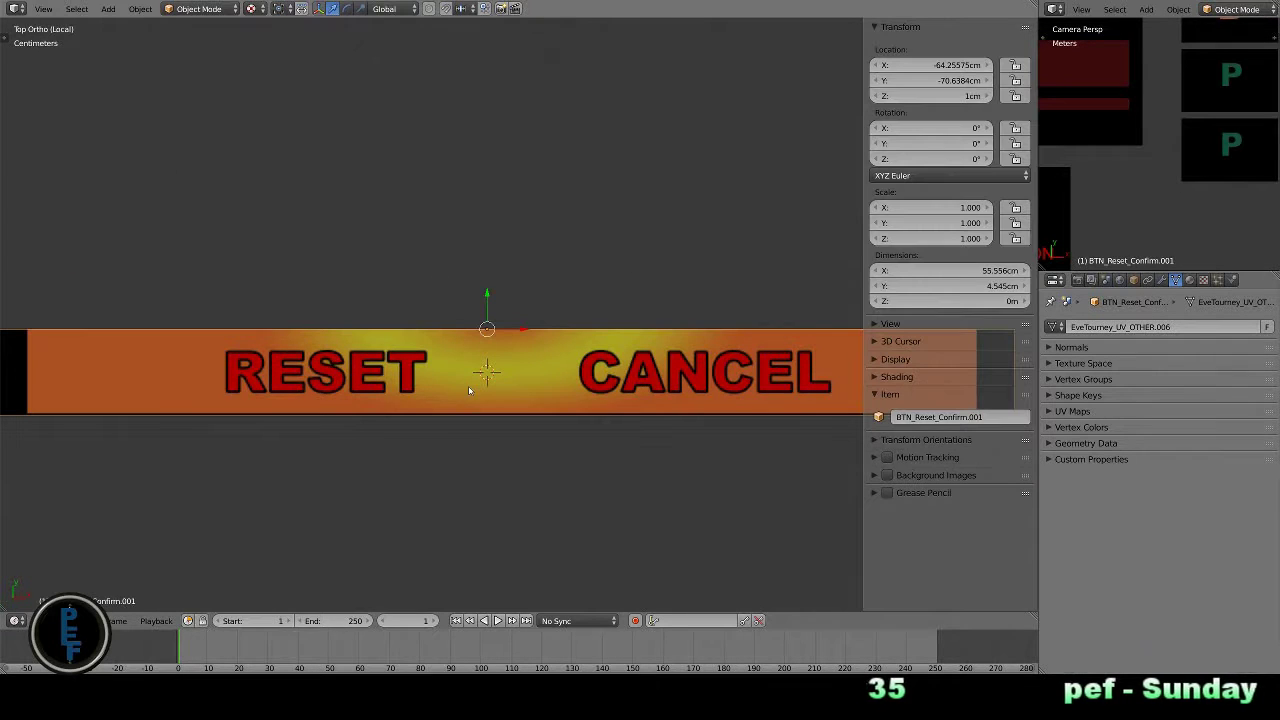
key(Tab)
key(ctrl+r)
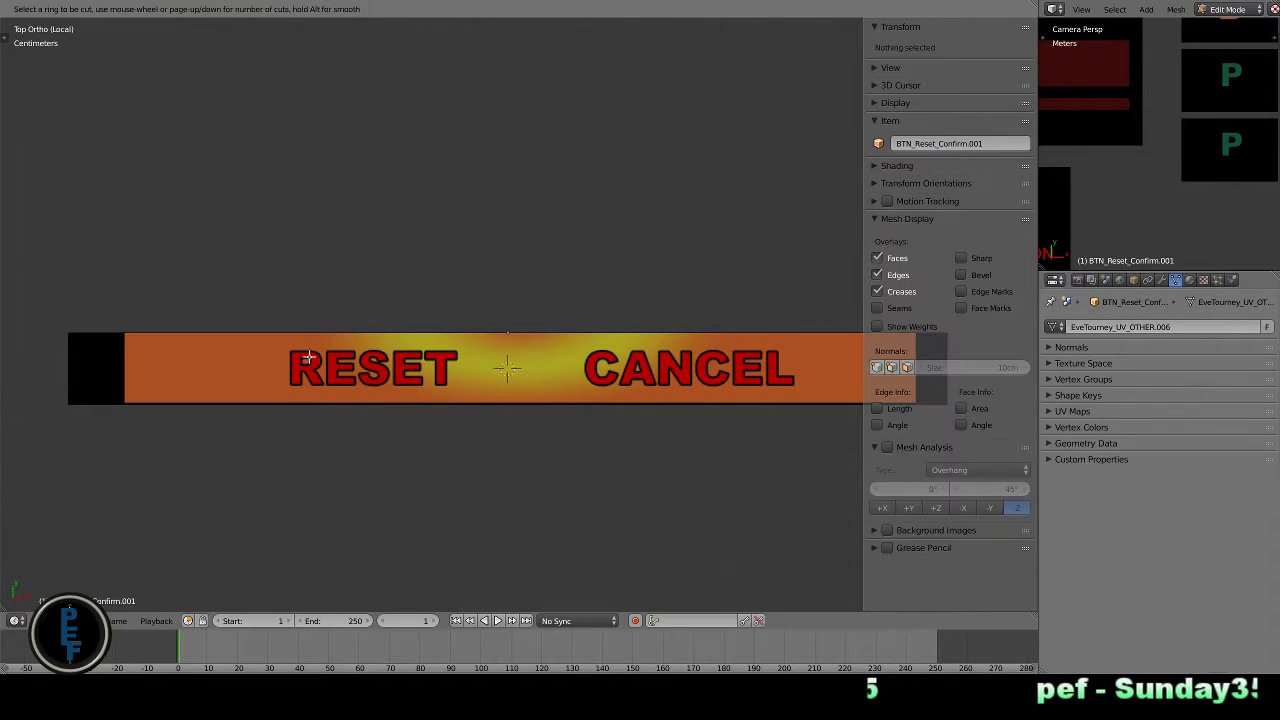
scroll(80, 368, up, 2)
scroll(80, 370, up, 3)
scroll(80, 370, up, 1)
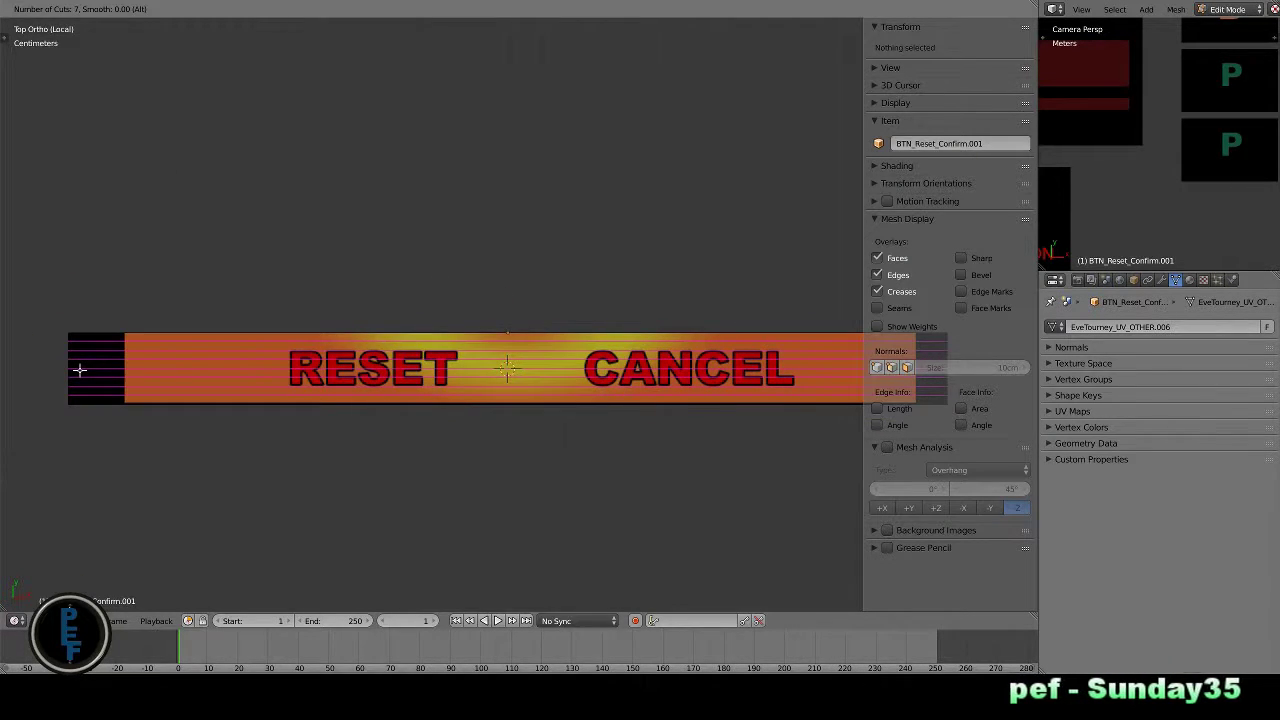
click(80, 370)
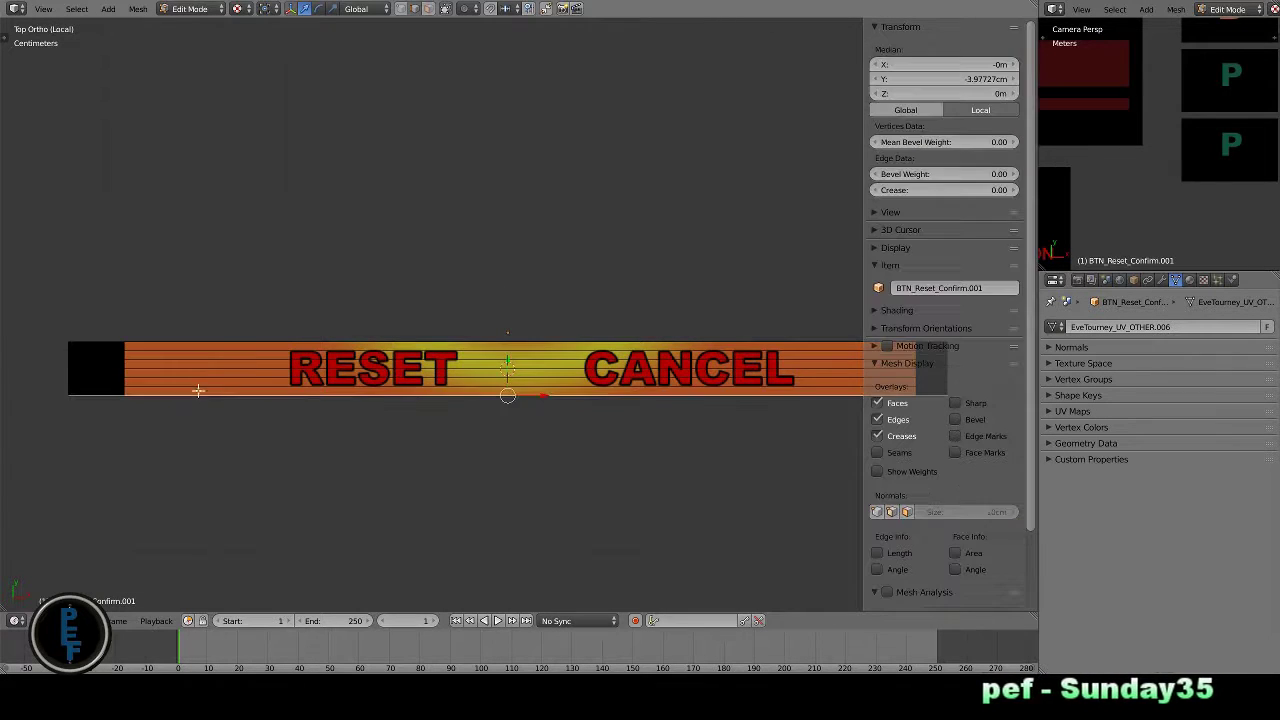
scroll(205, 385, up, 4)
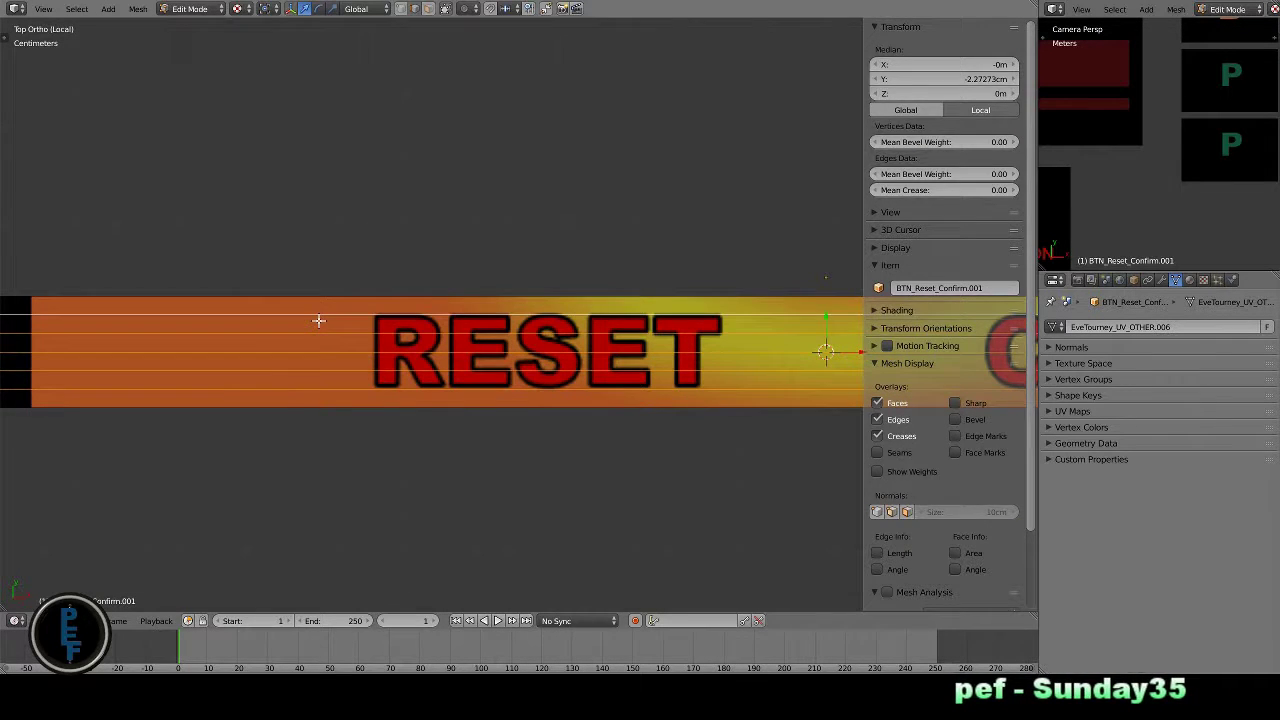
key(ctrl+z)
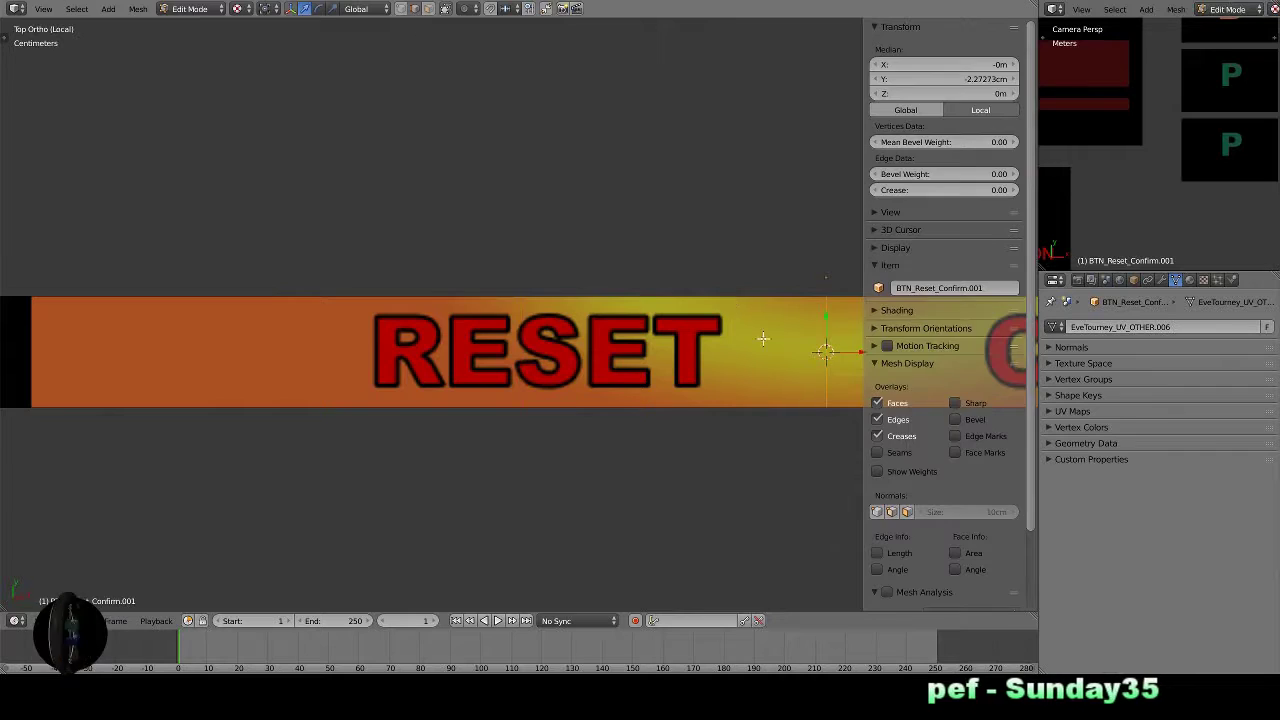
scroll(762, 339, down, 2)
scroll(525, 350, down, 2)
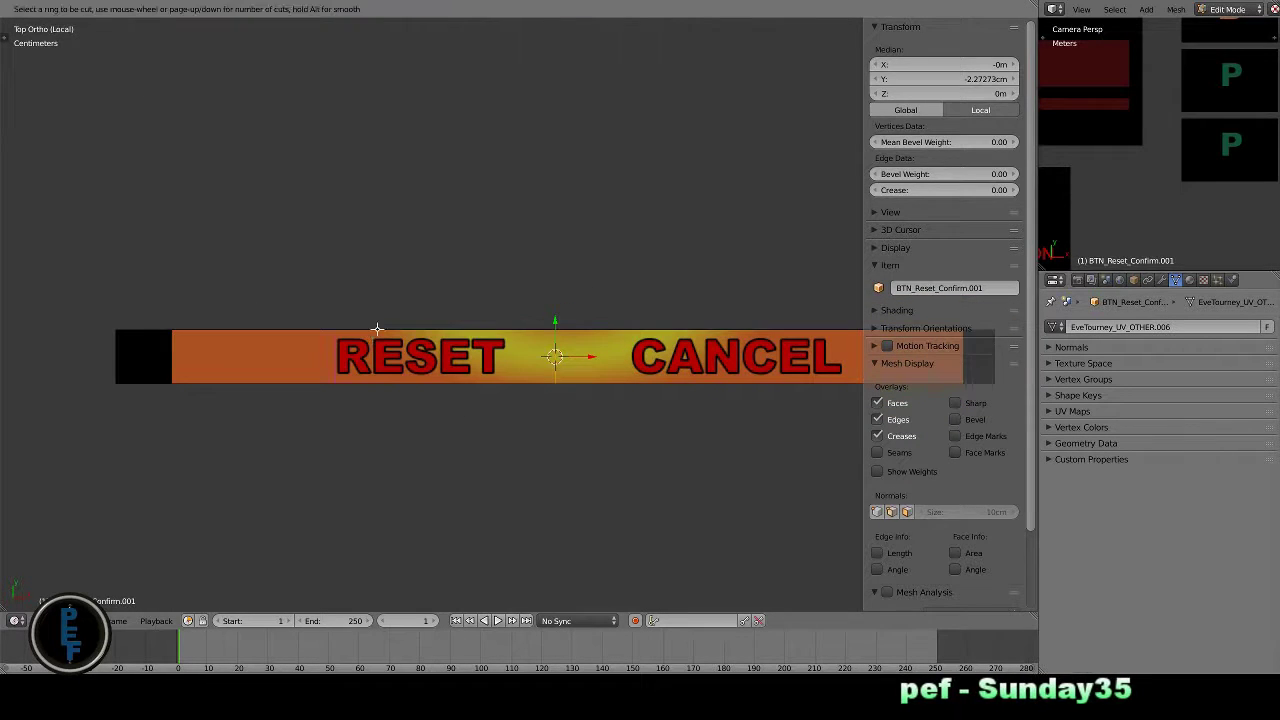
- Loop-cut near the right end and delete the strip's black right end
right_click(122, 358)
key(w)
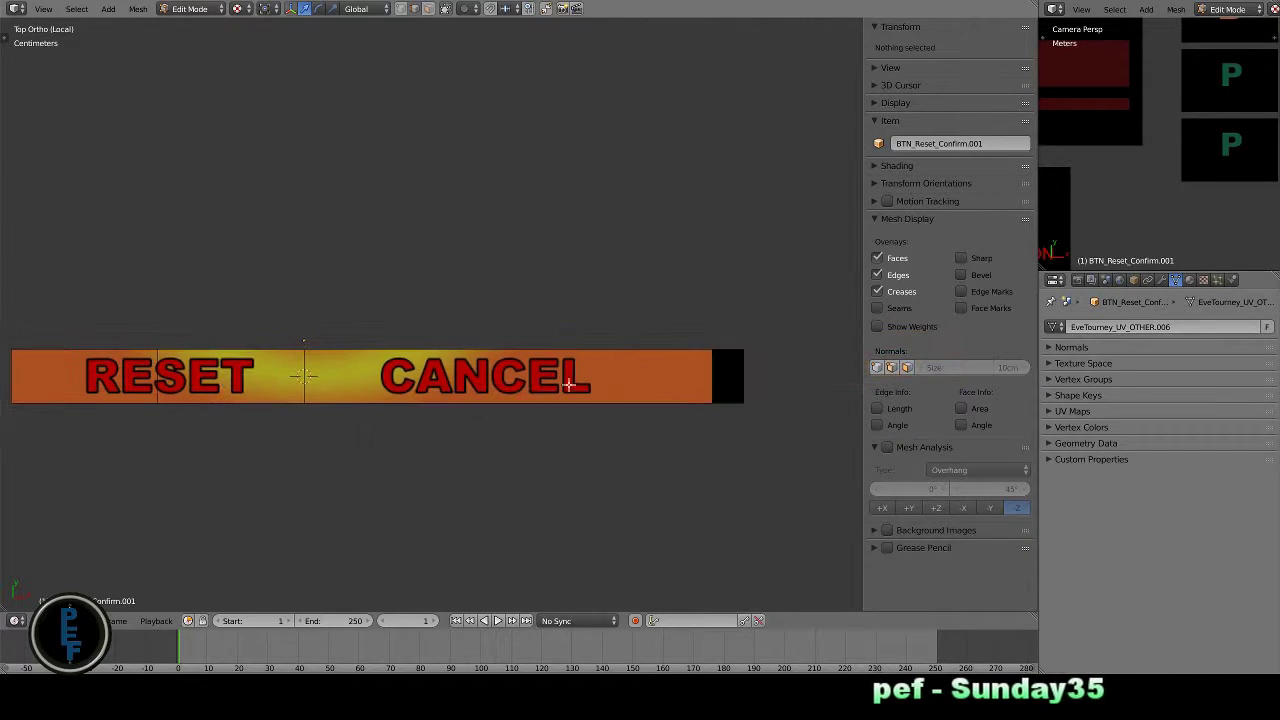
key(ctrl+r)
click(573, 352)
right_click(743, 366)
key(x)
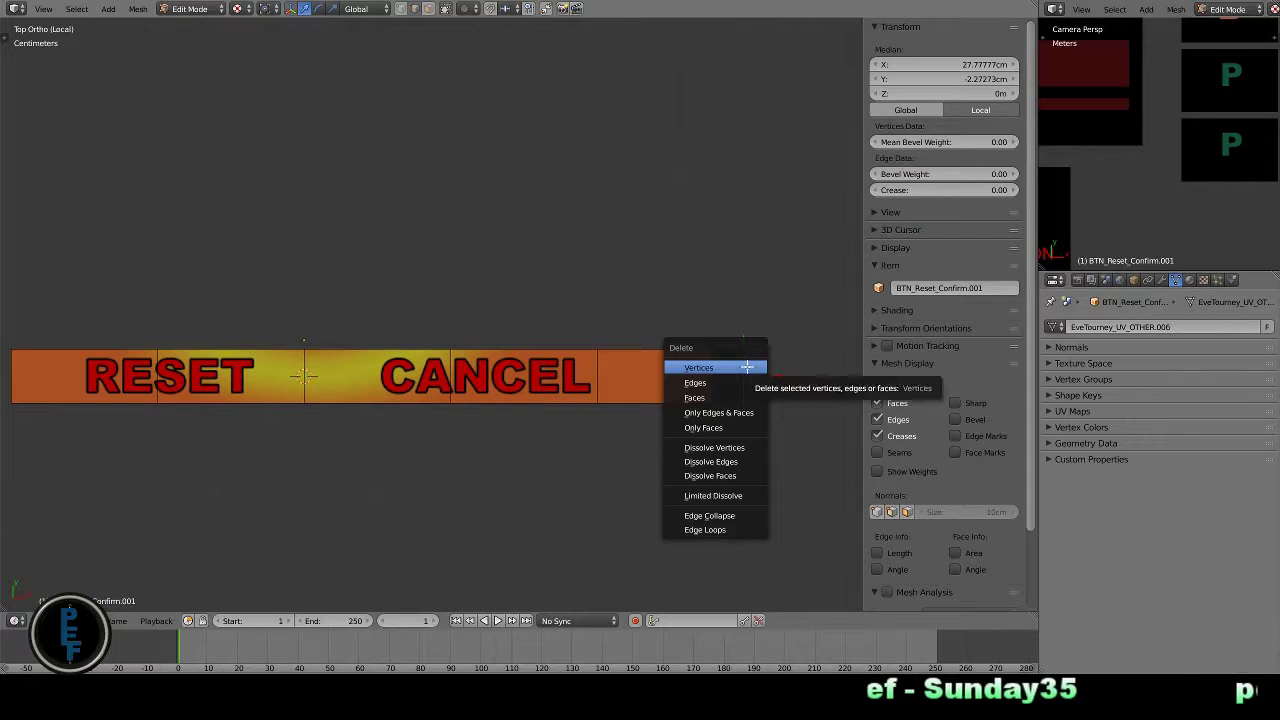
click(689, 366)
scroll(360, 374, up, 1)
- Slide a cut to just before CANCEL and delete the gap between RESET and CANCEL
key(ctrl+r)
scroll(403, 360, up, 3)
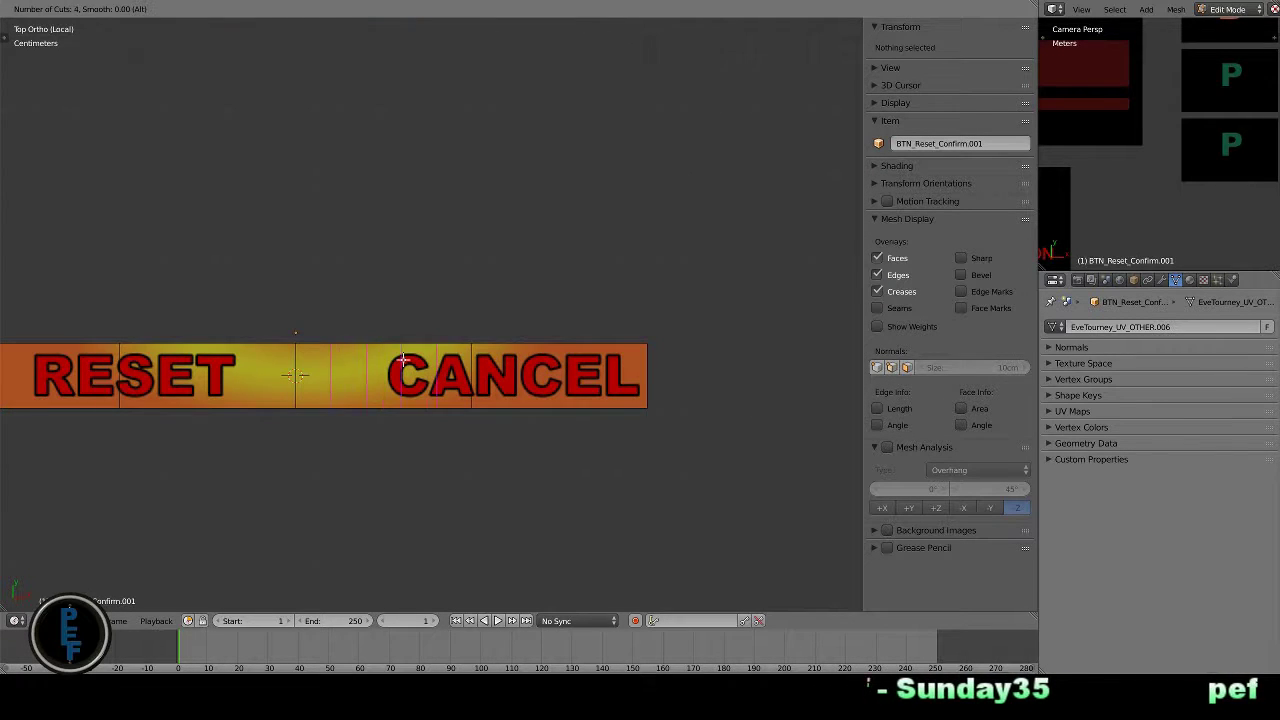
scroll(403, 360, up, 2)
scroll(403, 360, up, 2)
scroll(403, 360, down, 1)
scroll(403, 360, down, 1)
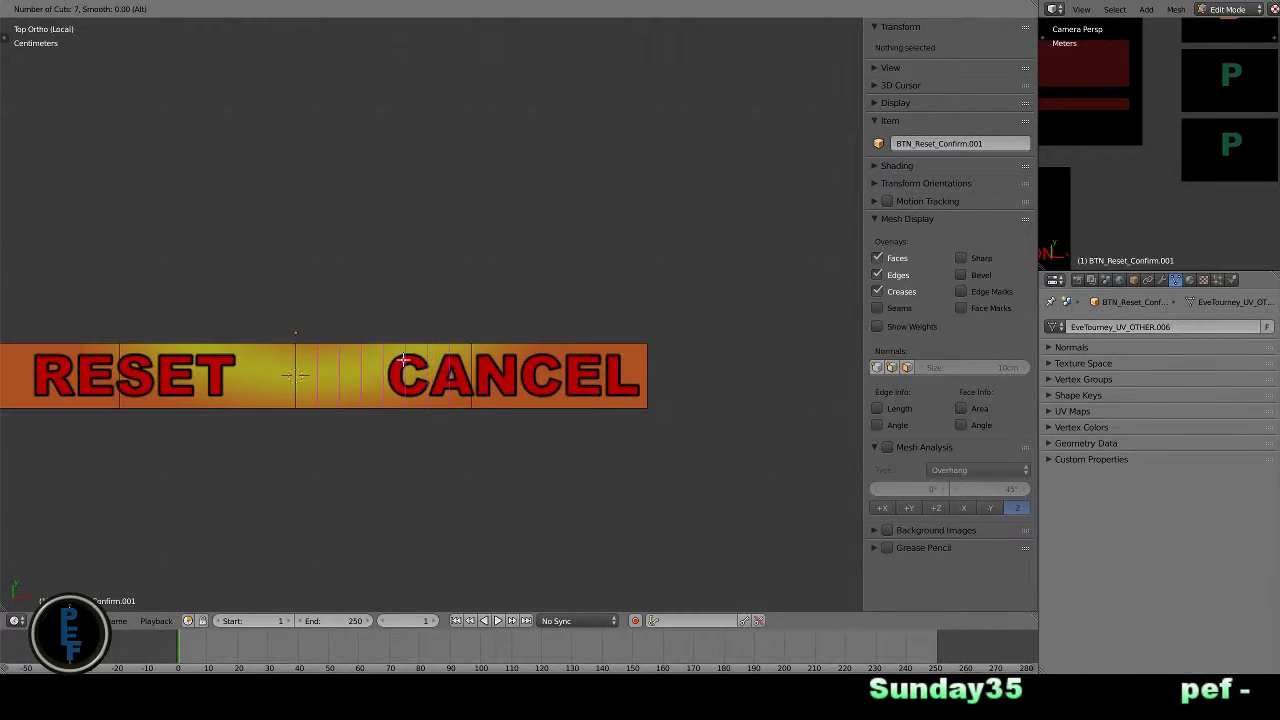
scroll(403, 360, down, 2)
scroll(403, 360, down, 1)
drag(403, 360, 357, 353)
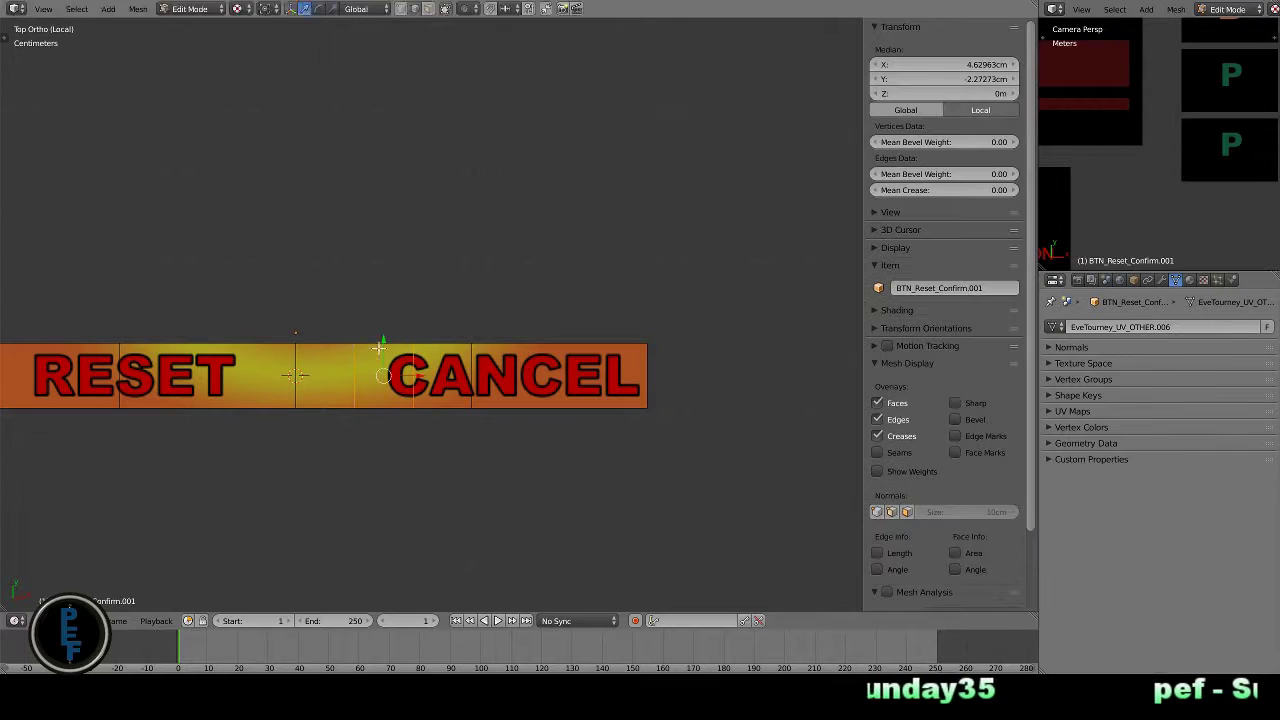
key(a)
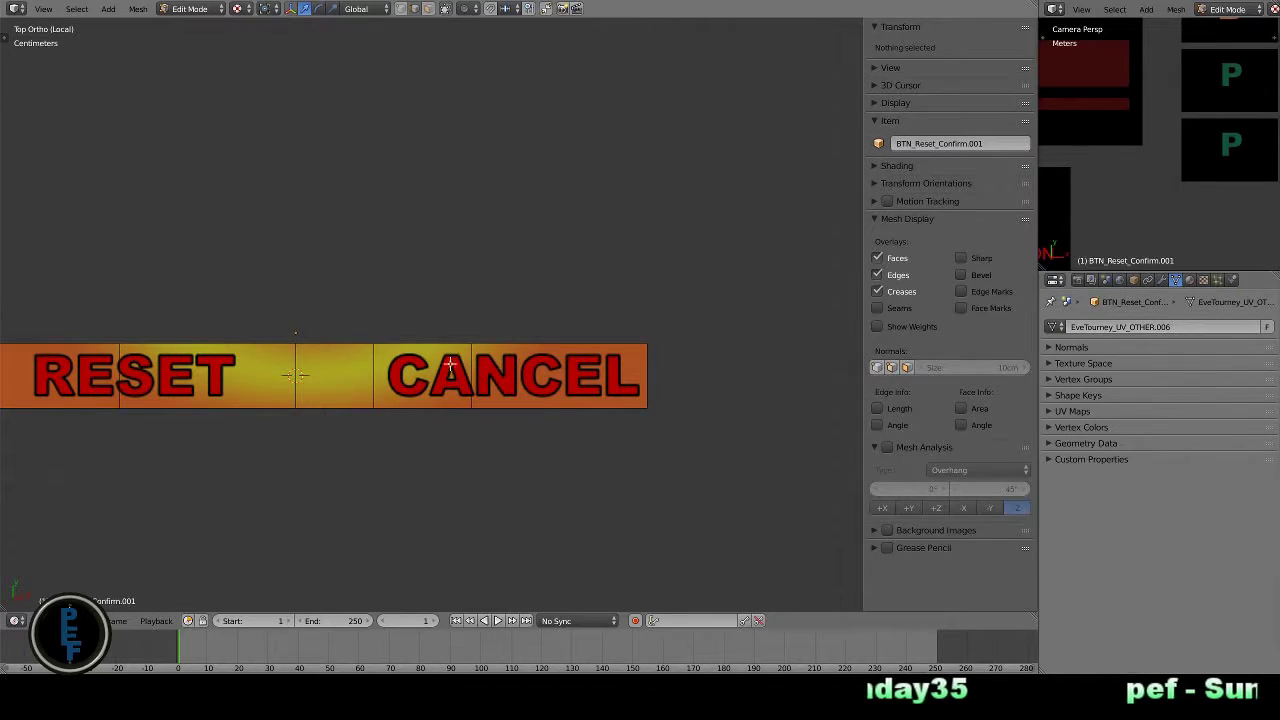
right_click(298, 385)
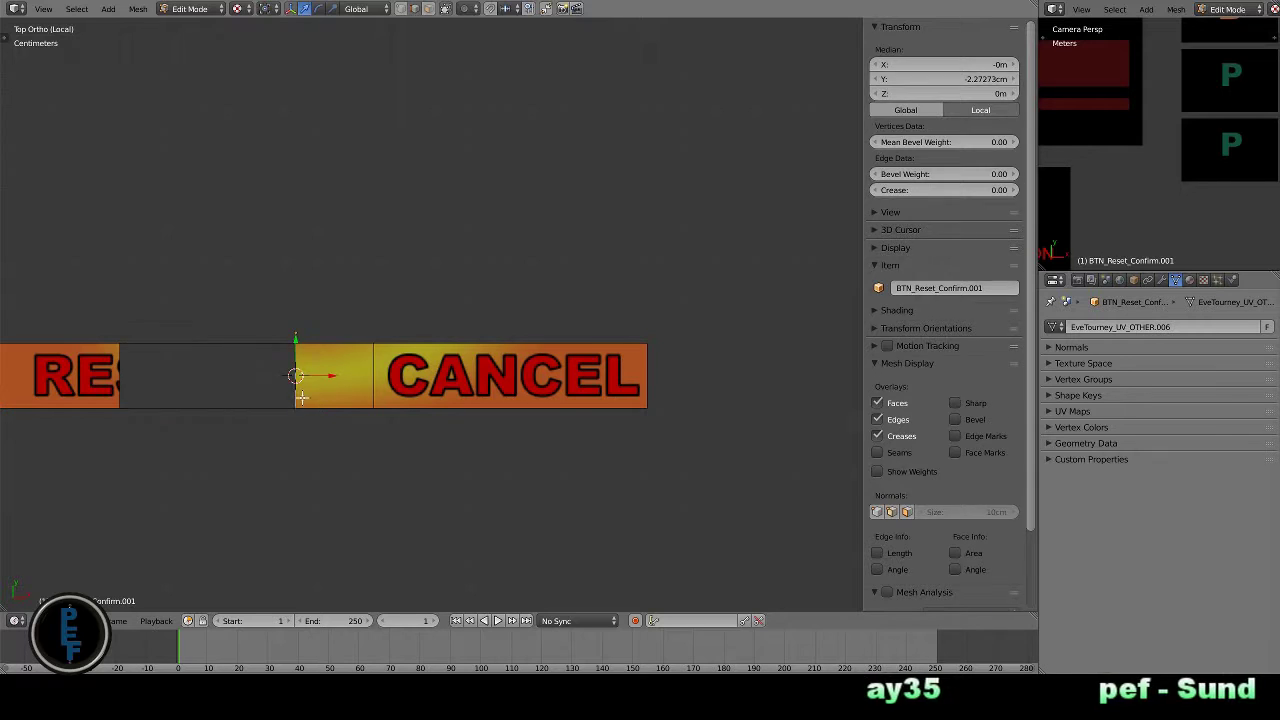
key(x)
click(250, 398)
- Cut loops around the RESET word and delete the extra strip on its right
shift+middle_drag(252, 405, 494, 381)
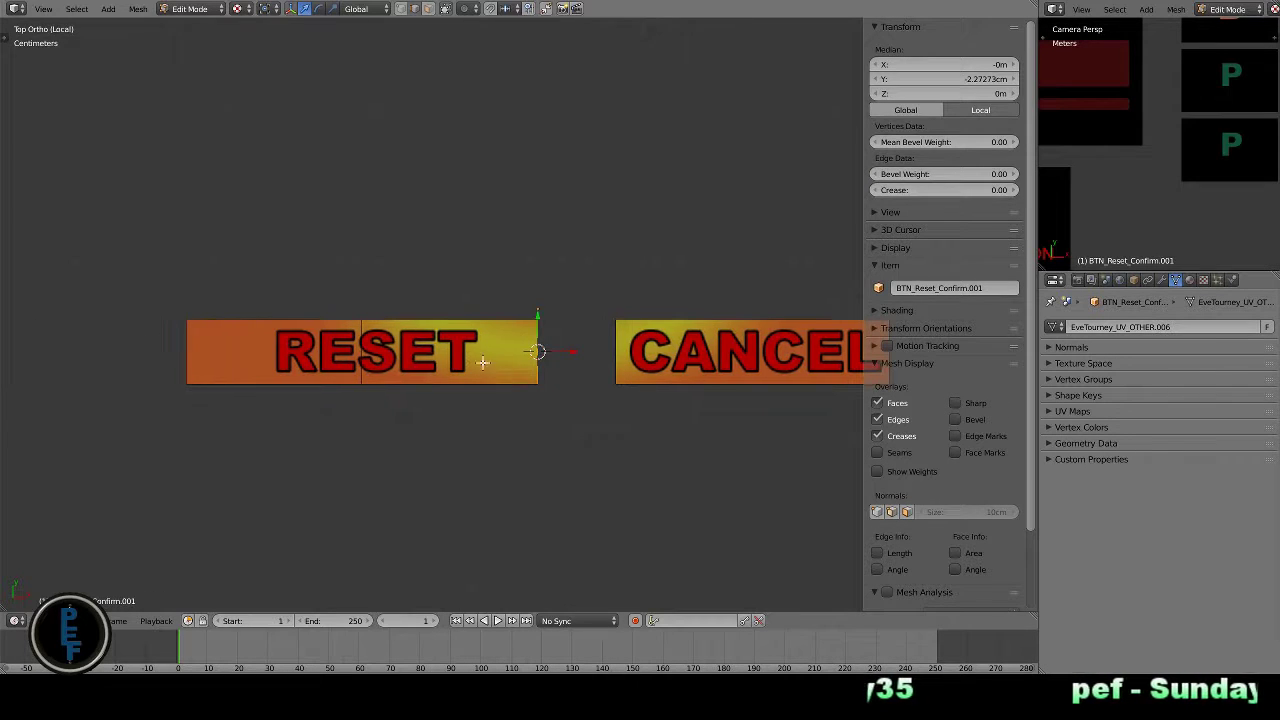
key(ctrl+r)
scroll(499, 317, up, 1)
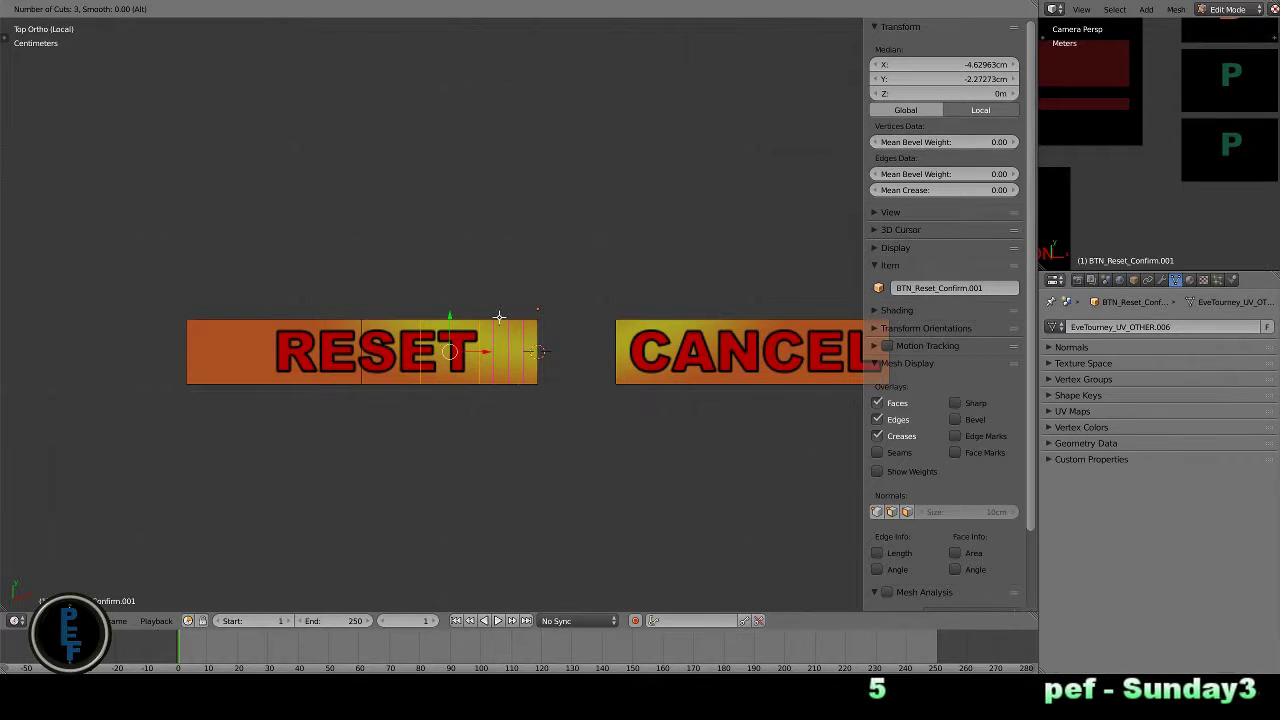
click(499, 317)
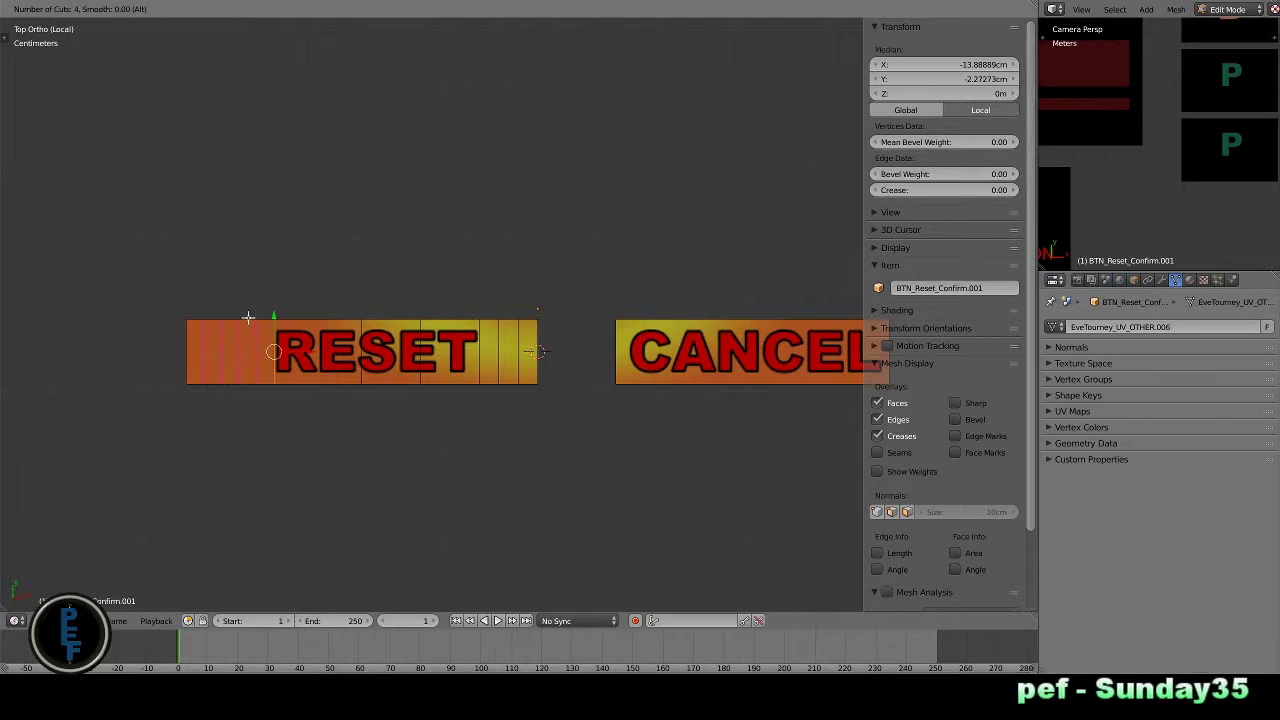
click(251, 325)
click(244, 338)
right_click(238, 351)
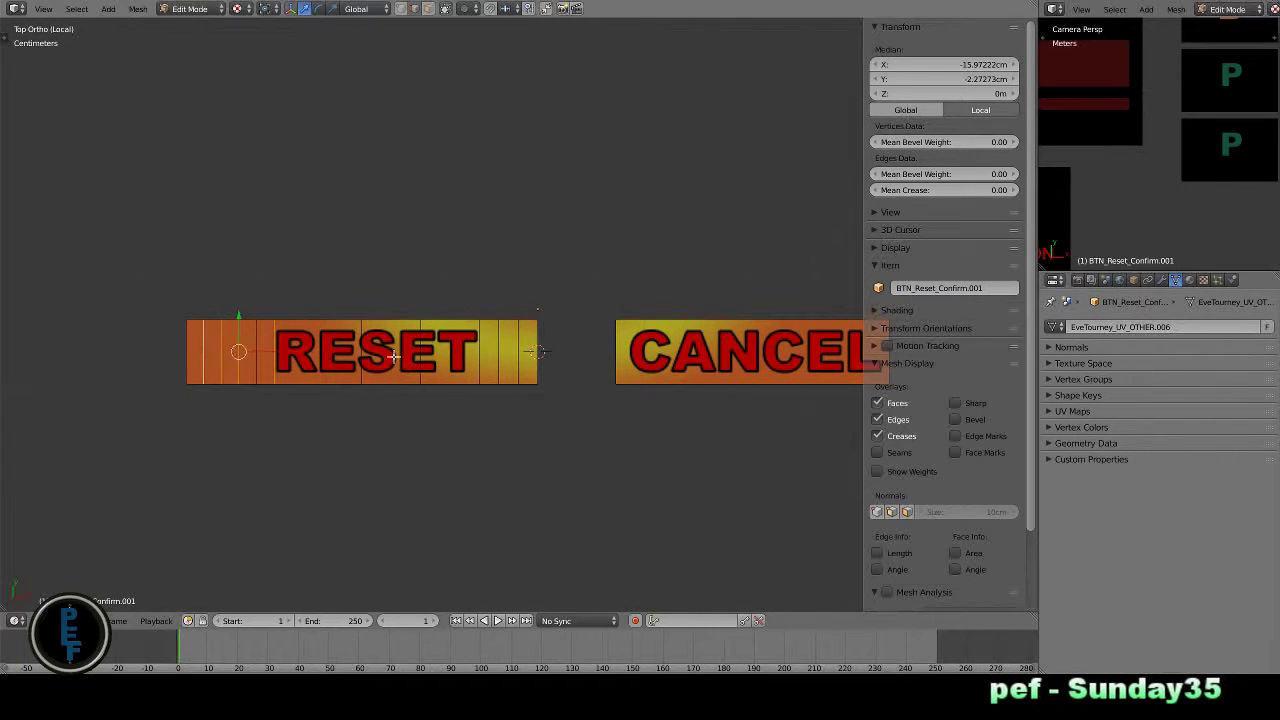
right_click(223, 346)
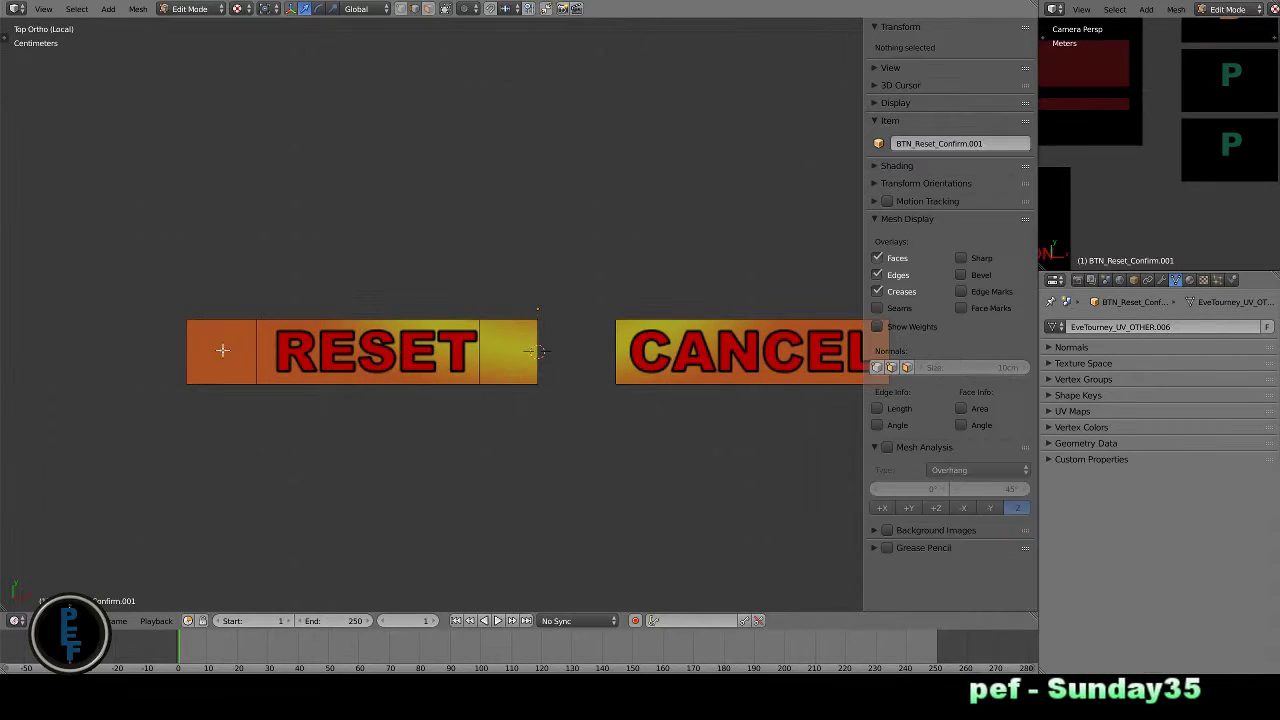
right_click(546, 334)
right_click(506, 334)
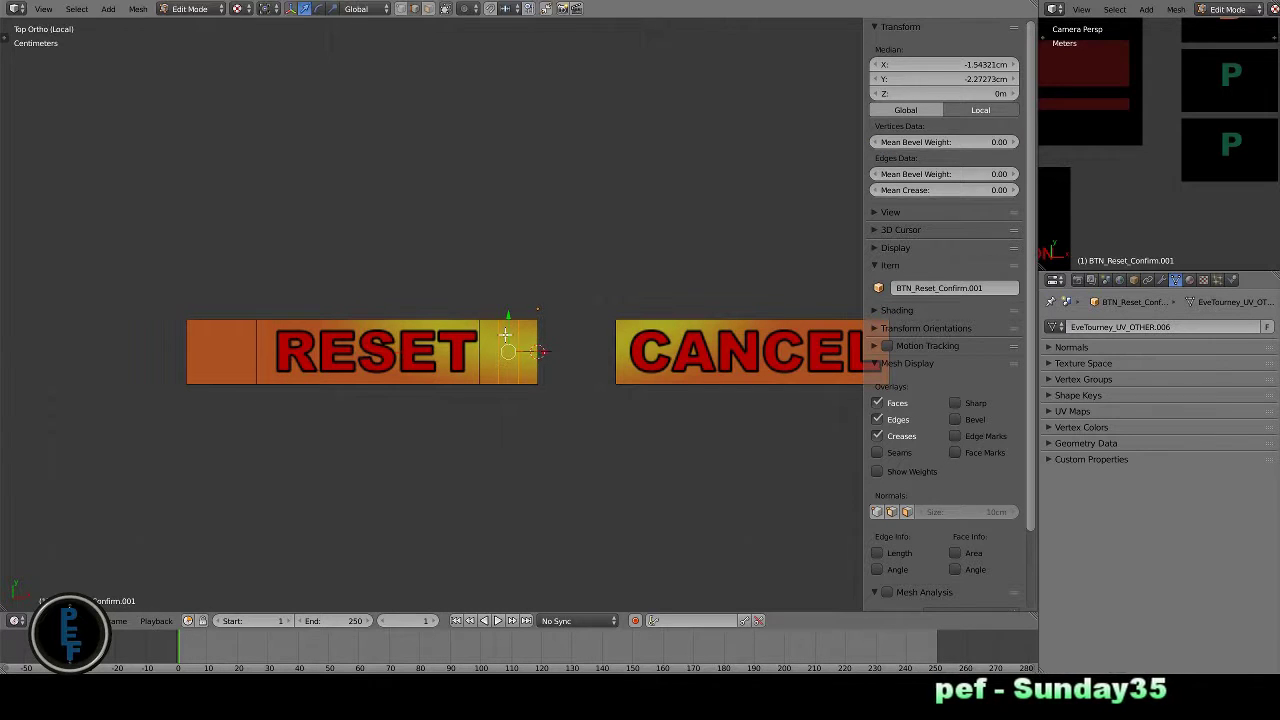
key(x)
click(518, 336)
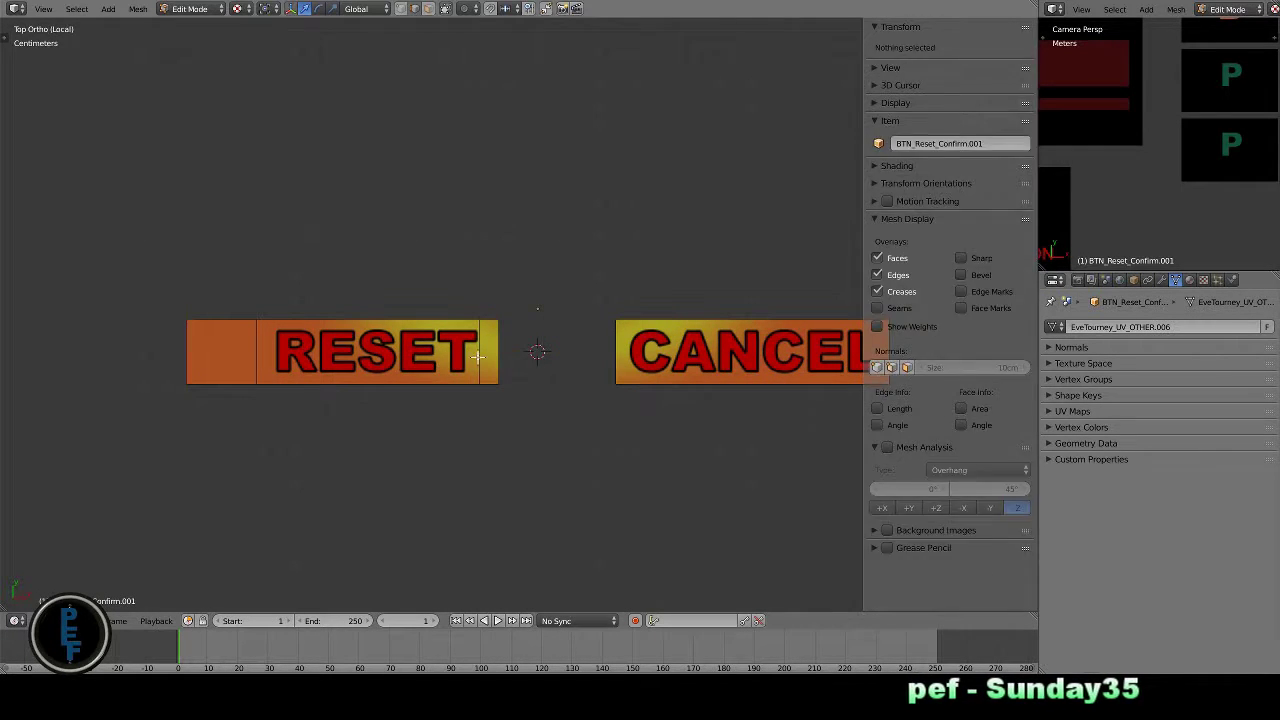
- Slide the left edge closer to RESET and delete the left-side strip
right_click(182, 352)
key(x)
click(182, 353)
key(ctrl+z)
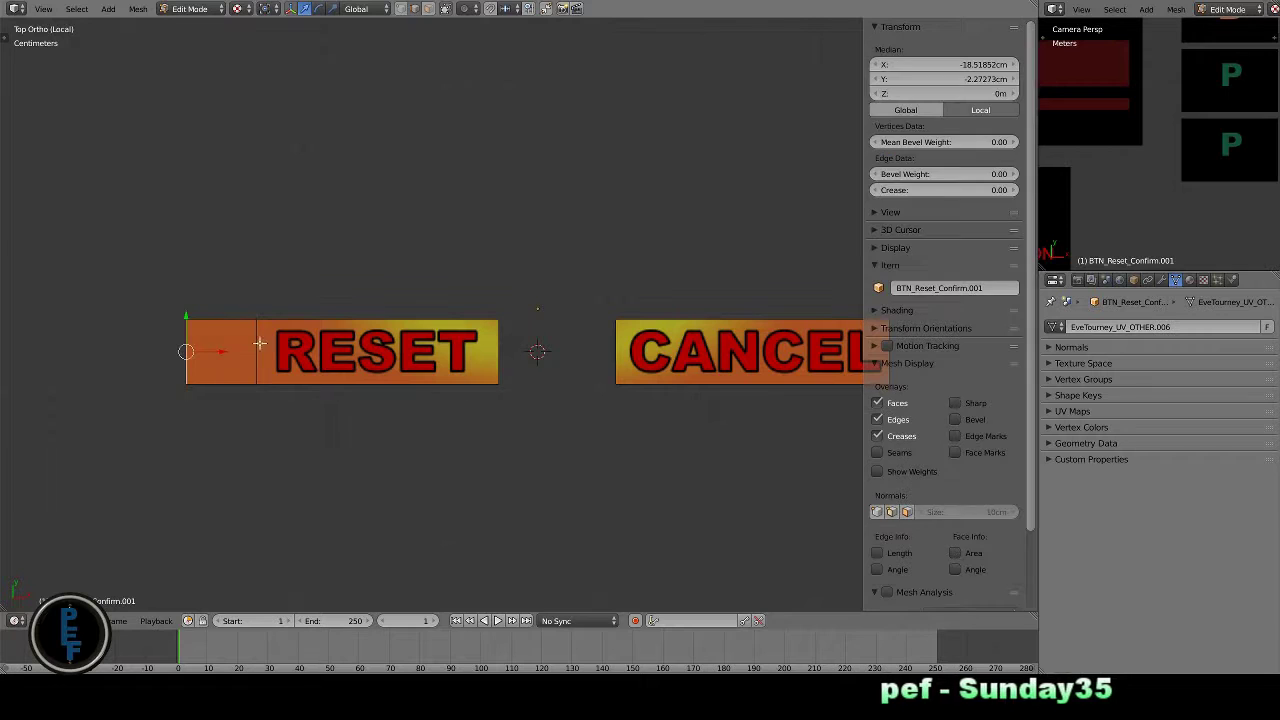
key(ctrl+r)
click(231, 328)
right_click(191, 349)
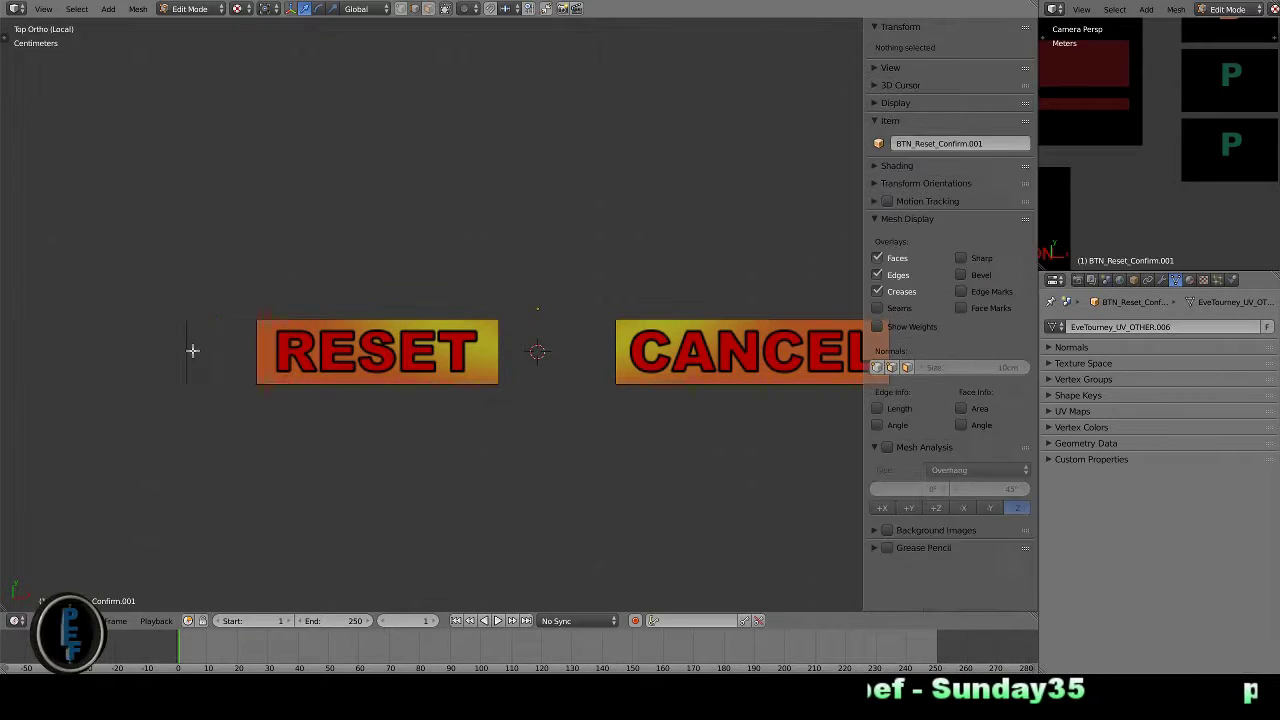
key(x)
click(200, 345)
- Separate the selected RESET section into its own mesh and return to Object Mode
key(a)
key(a)
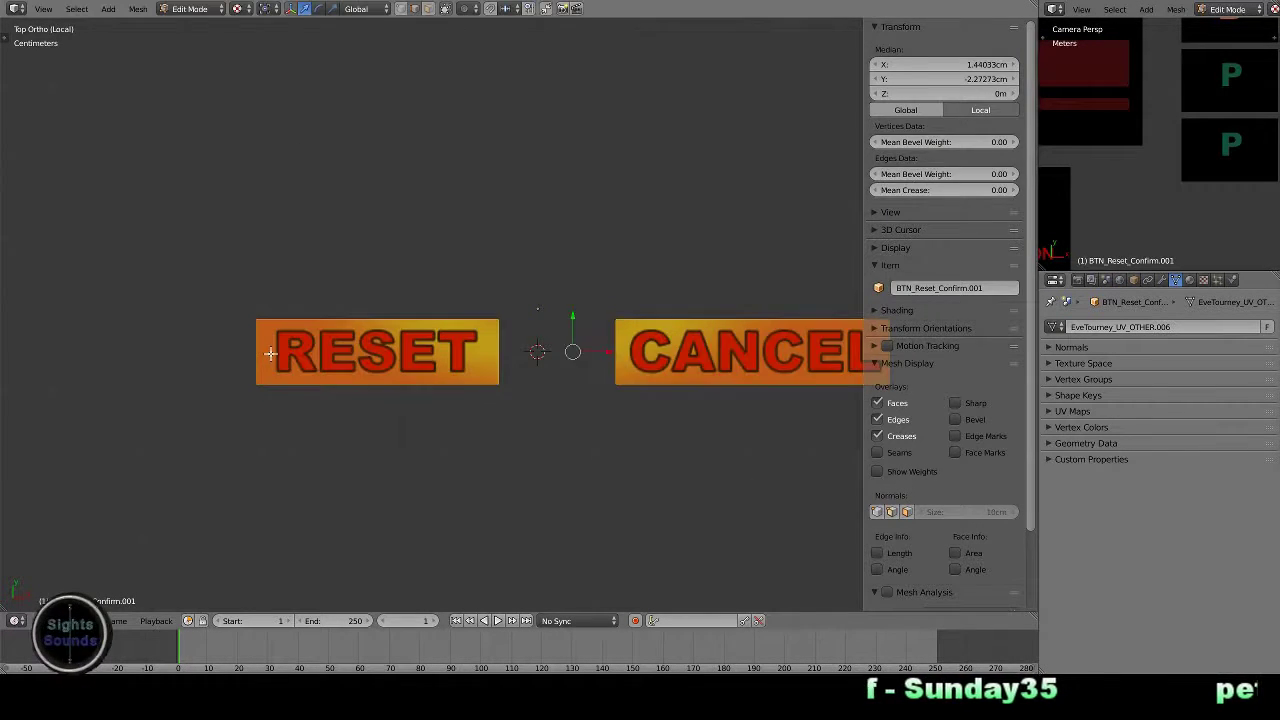
key(a)
key(a)
key(p)
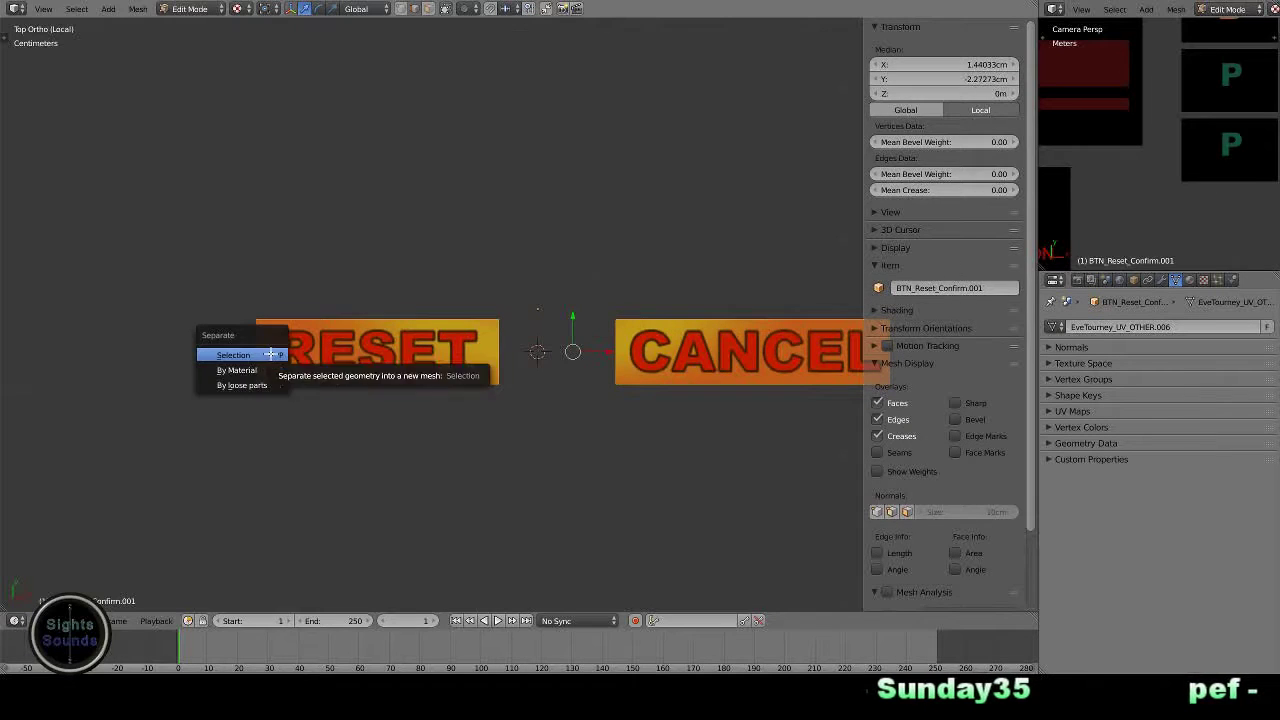
click(262, 354)
key(Tab)
- Parent the Reset and Cancel button meshes to the Panel_BTN_Reset_Confirm panel, then restore textured view
key(KP_Divide)
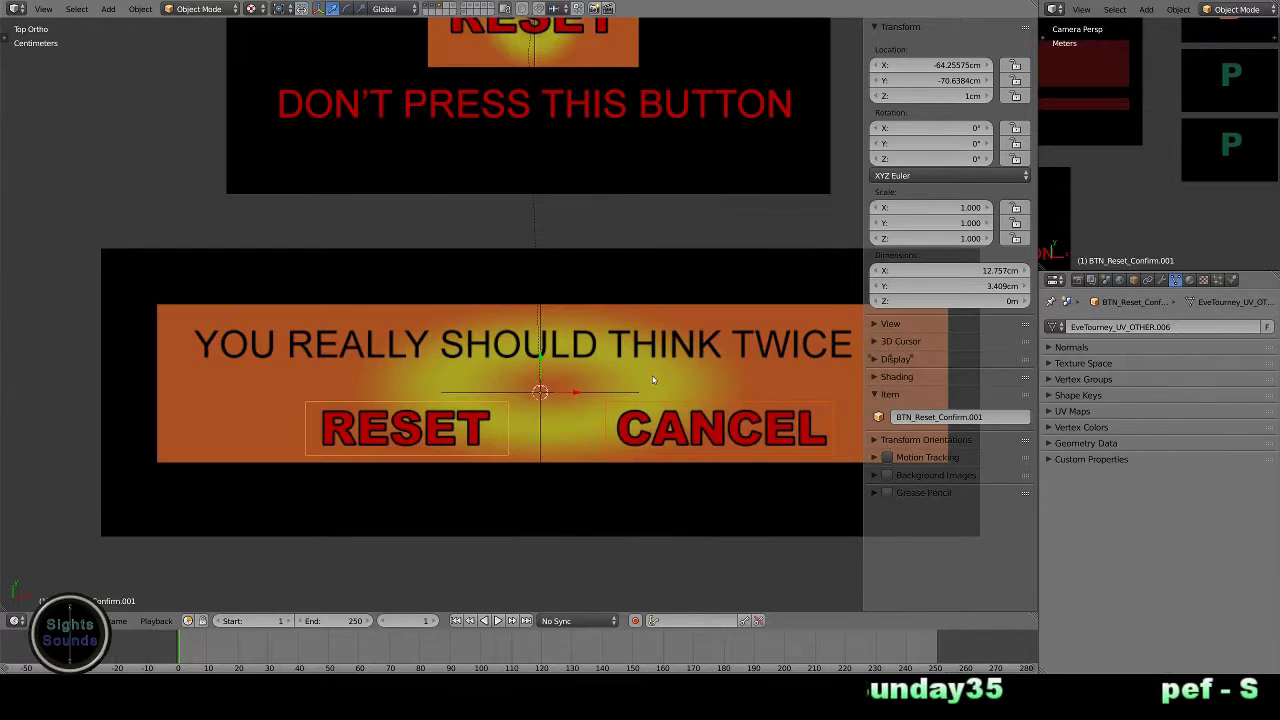
mouse_move(653, 379)
middle_down()
mouse_move(630, 420)
mouse_move(612, 417)
middle_up()
key(z)
key(z)
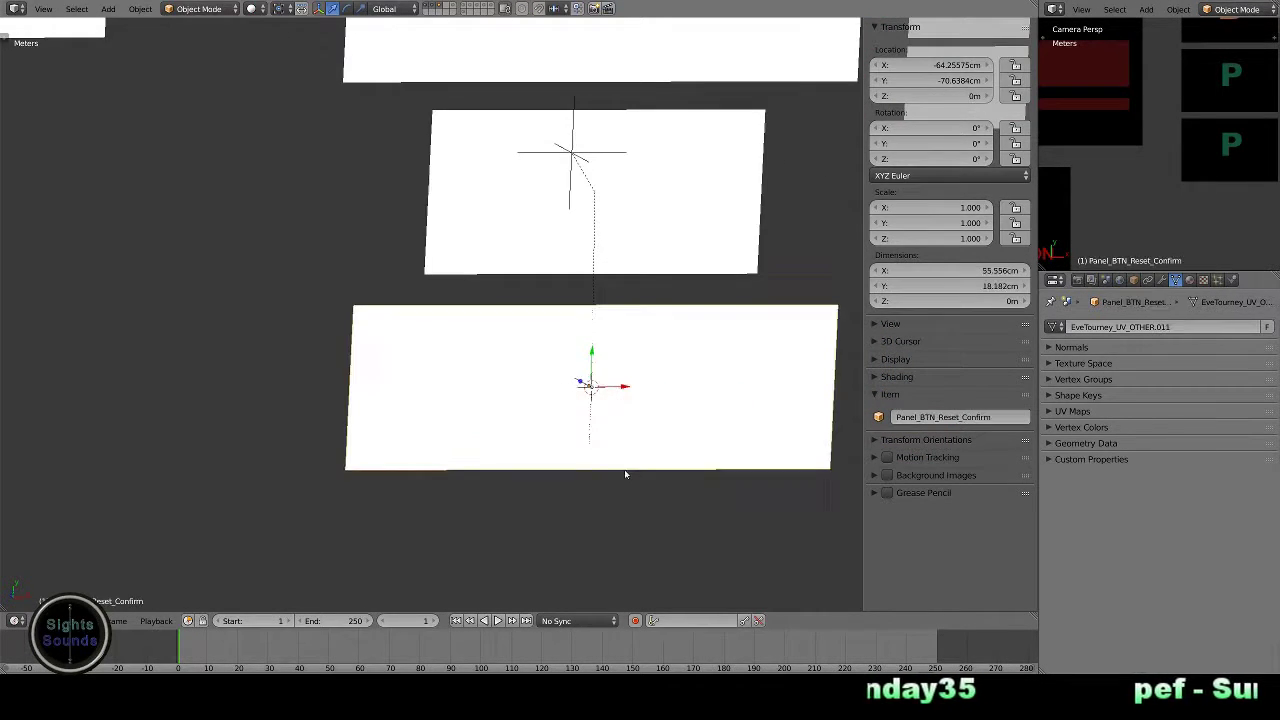
key(z)
shift+right_click(630, 460)
key(ctrl+p)
click(625, 473)
right_click(680, 423)
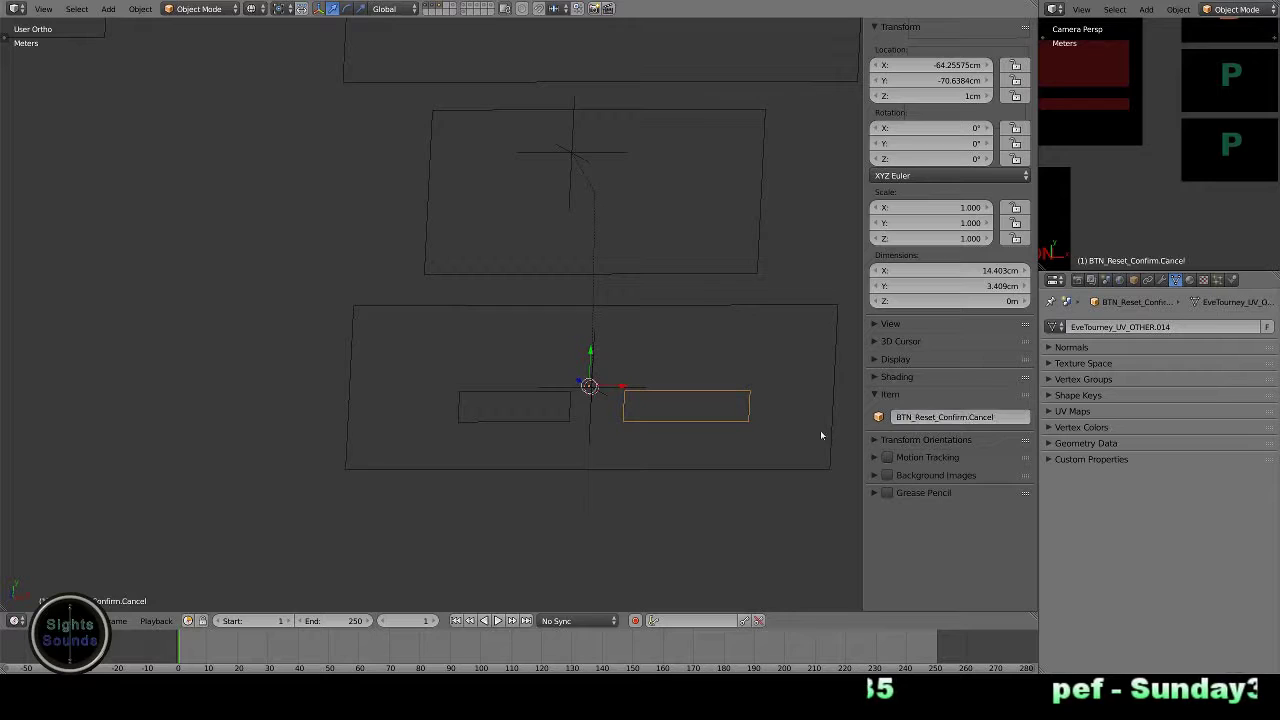
key(alt+z)
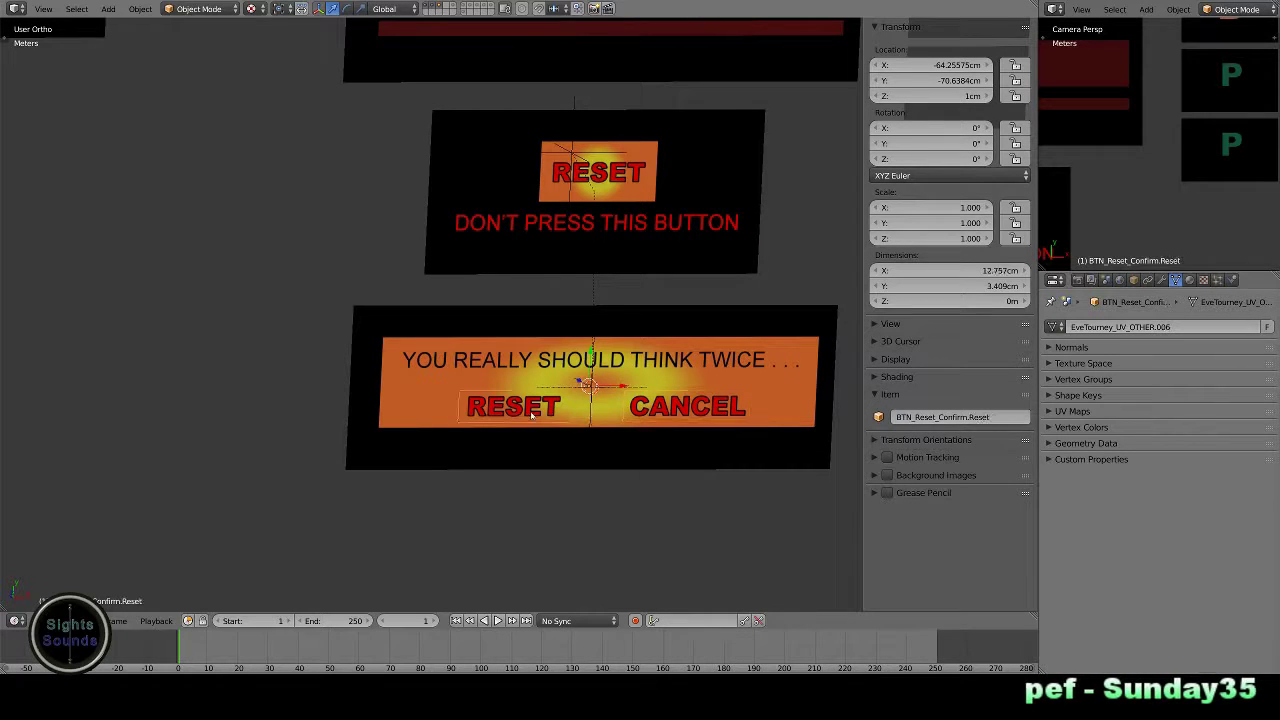
- Inspect the Reset button and Panel_BTN_Reset_Confirm panel while orbiting around the whole scene
right_click(531, 411)
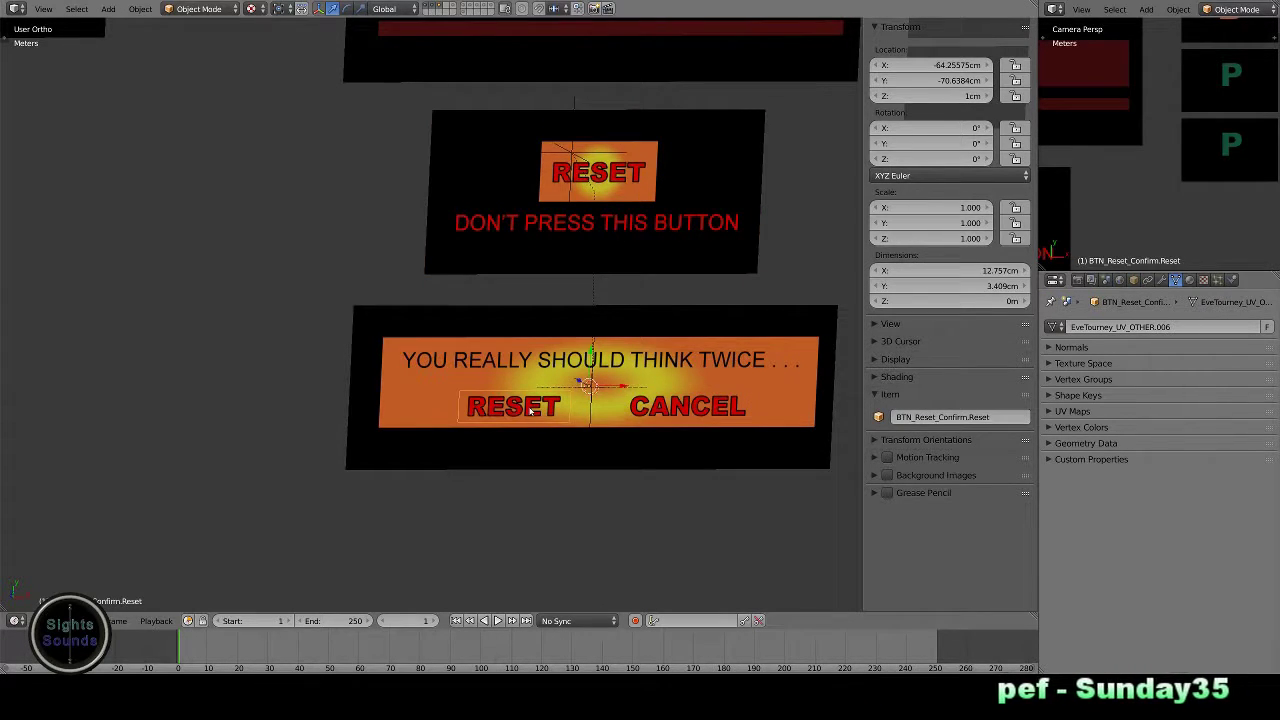
right_click(676, 413)
middle_drag(676, 413, 726, 366)
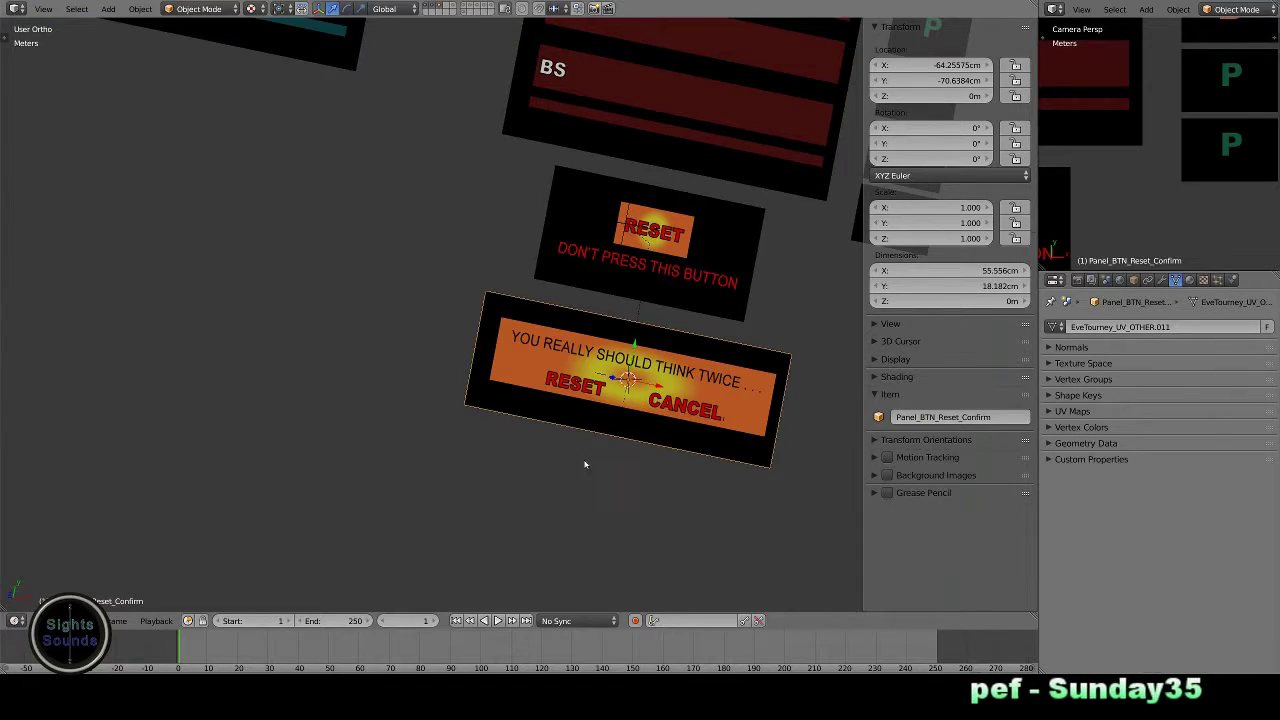
middle_drag(585, 464, 717, 429)
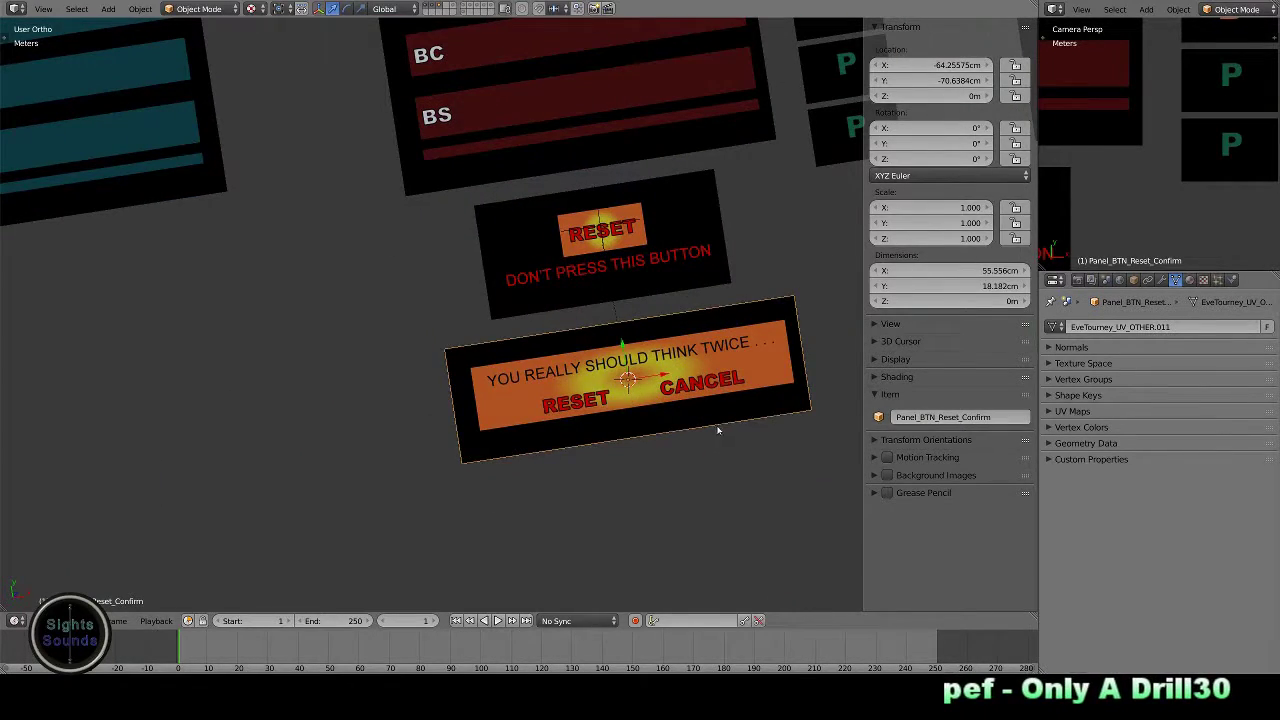
middle_drag(666, 268, 542, 425)
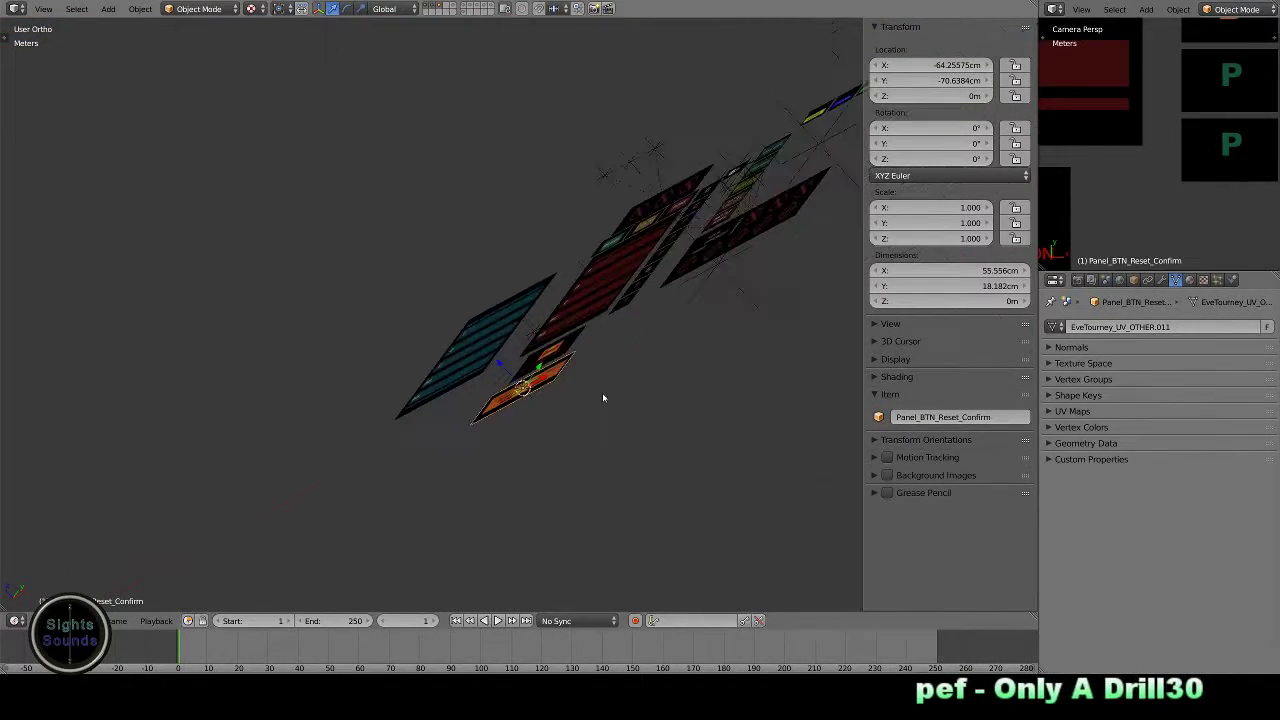
middle_drag(542, 425, 520, 320)
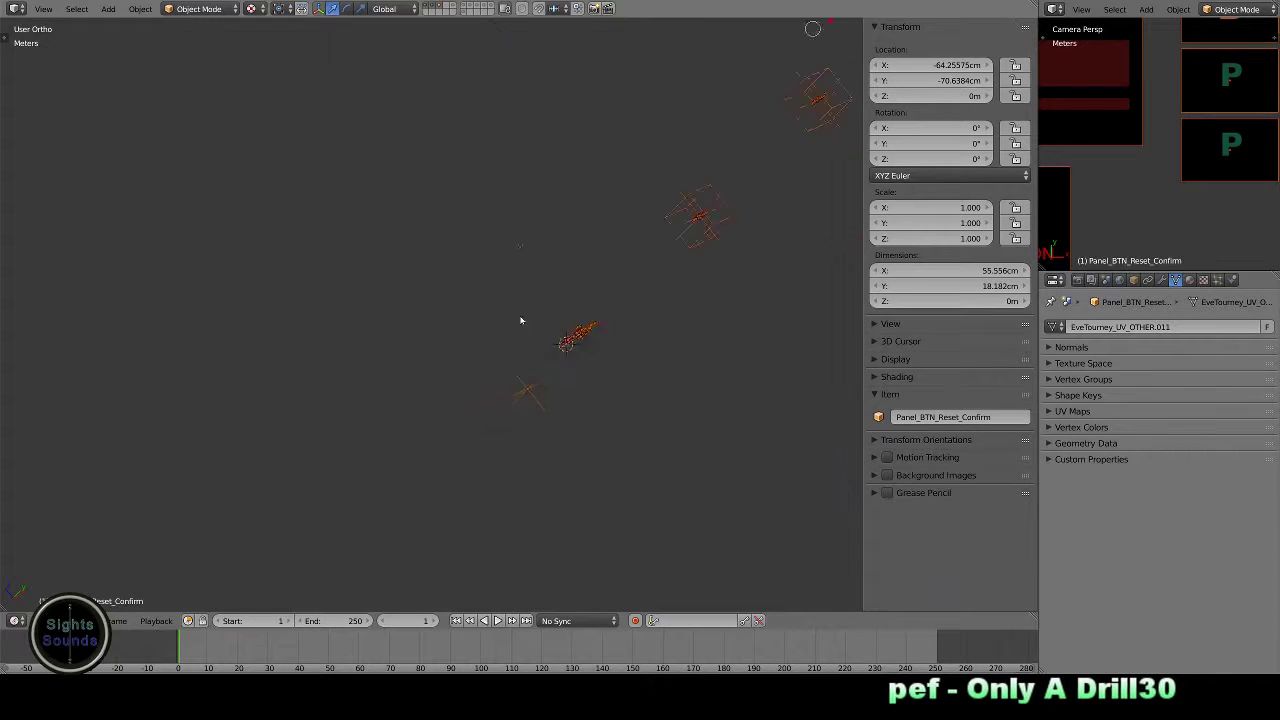
right_click(517, 228)
mouse_move(517, 228)
middle_down()
mouse_move(534, 337)
mouse_move(531, 194)
middle_up()
scroll(534, 337, up, 4)
scroll(531, 303, up, 3)
scroll(546, 300, down, 3)
- Check the Loc_BTN_Reset_Confirm empty's snapping, reselect the panel, and switch to camera view
right_click(434, 166)
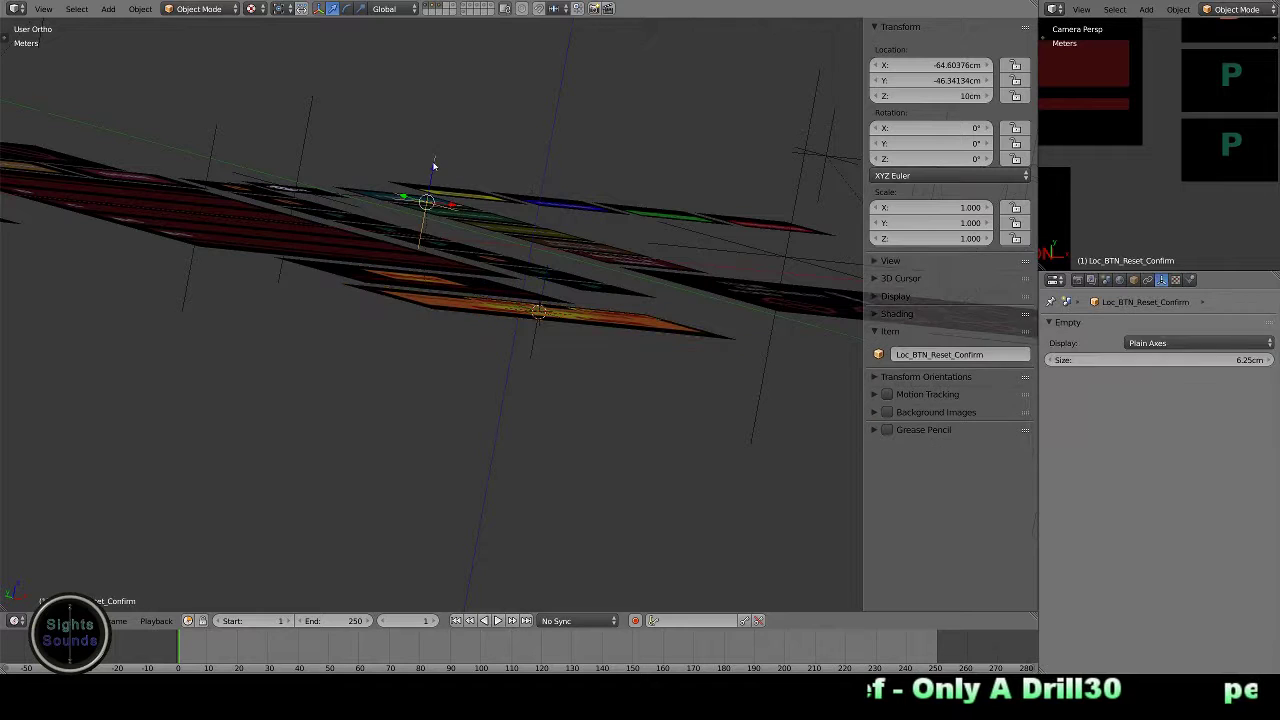
key(shift+s)
click(440, 308)
right_click(455, 300)
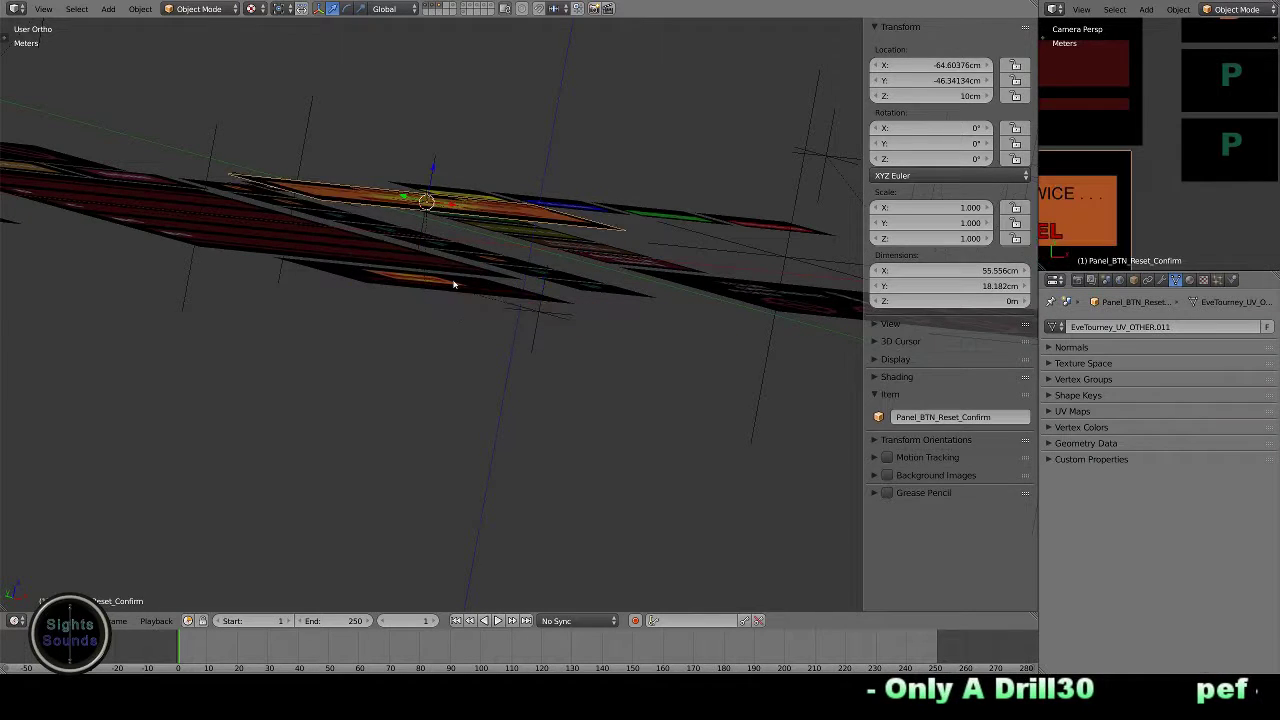
key(KP_0)
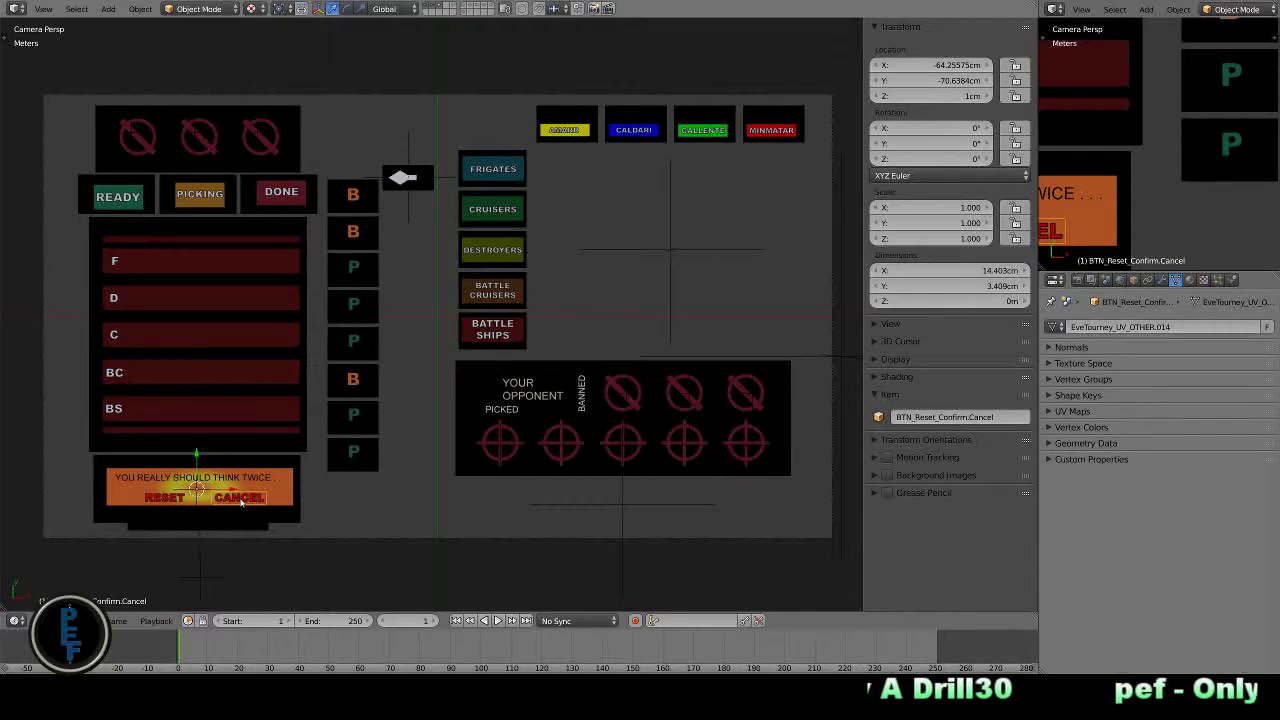
- Rename the FRIGATES button to BTN_Frigates and begin renaming the DESTROYERS button
right_click(498, 210)
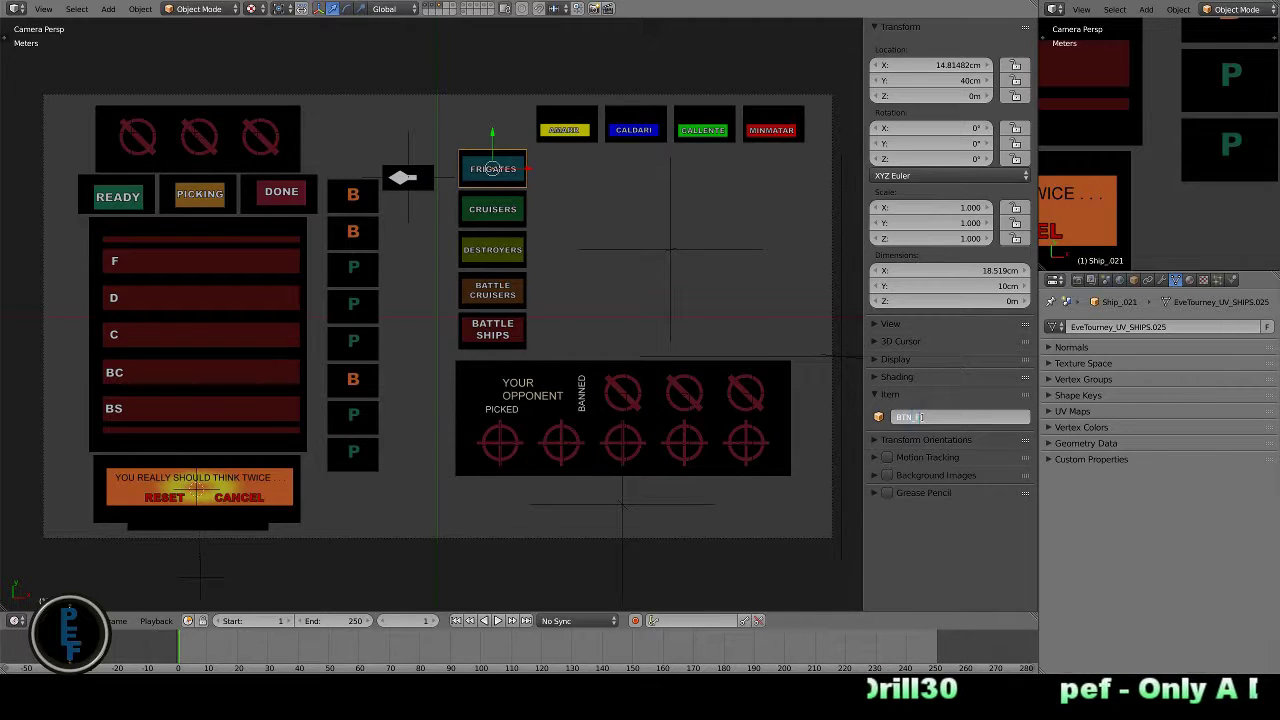
text(Frigates)
key(Return)
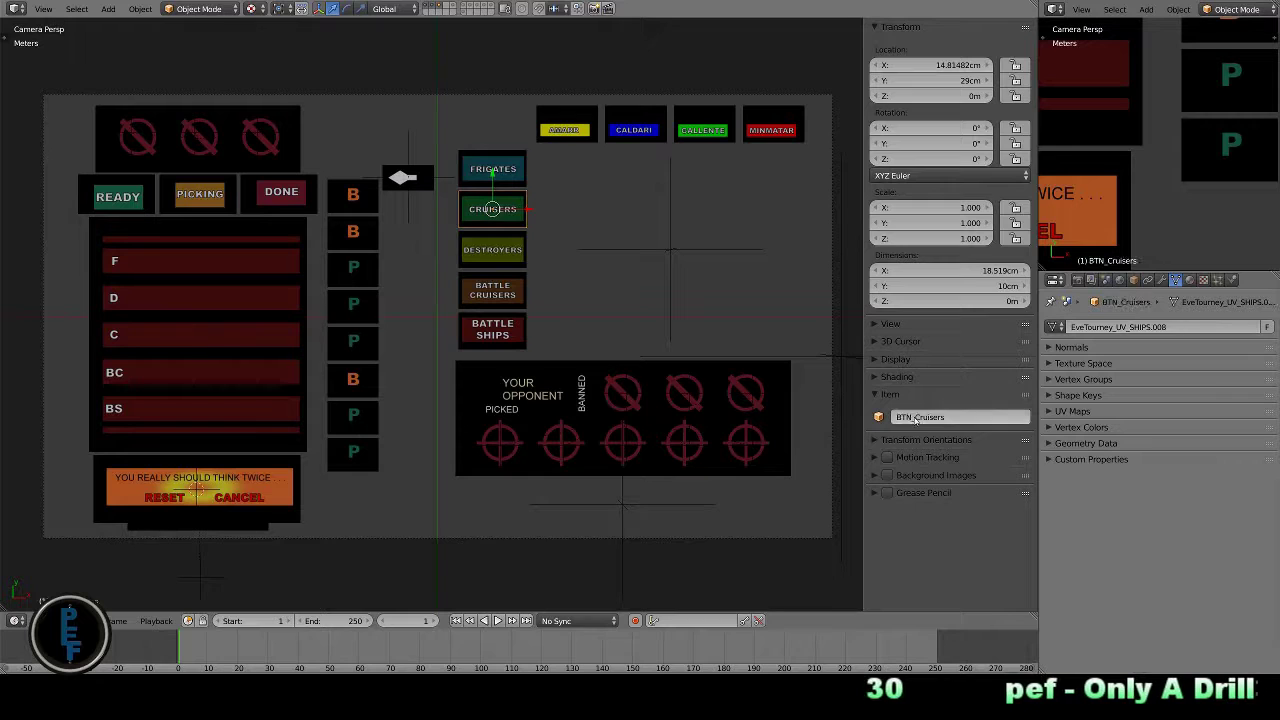
right_click(492, 250)
double_click(913, 417)
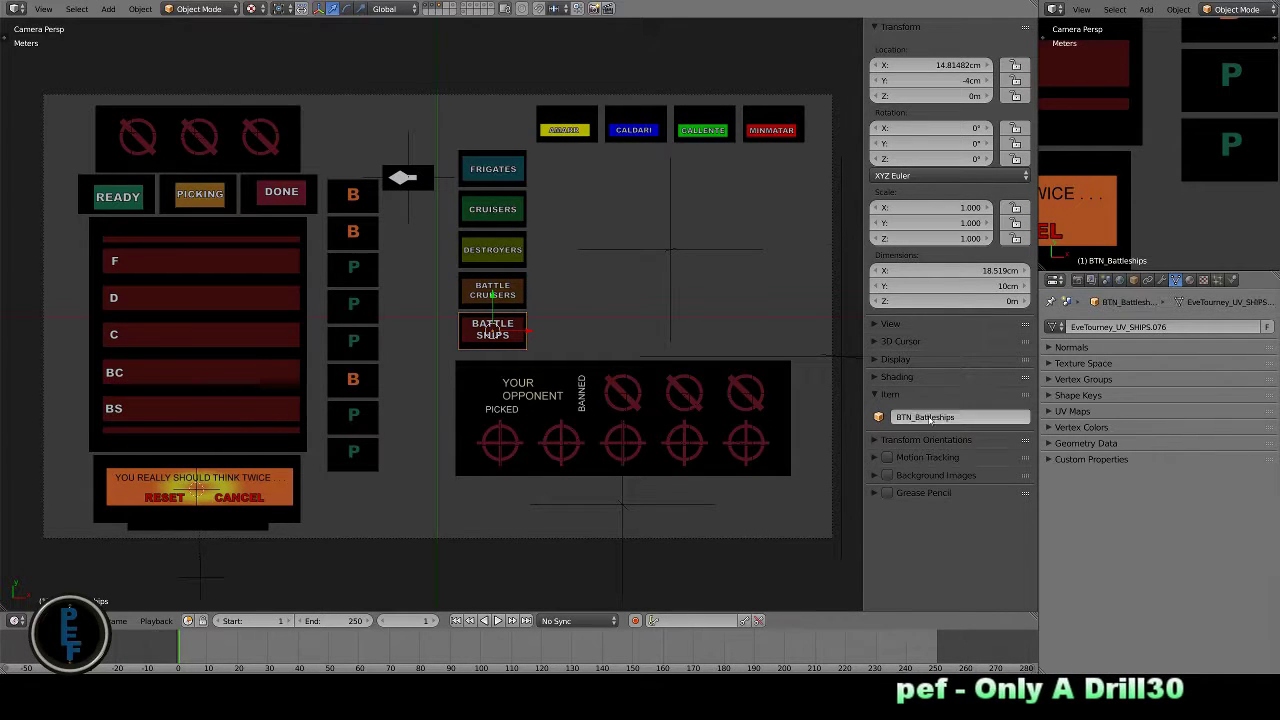
- Rename the faction tabs and panels with Panel_ prefixes, such as Panel_Group_Minmatar
right_click(580, 118)
right_click(757, 138)
right_click(780, 407)
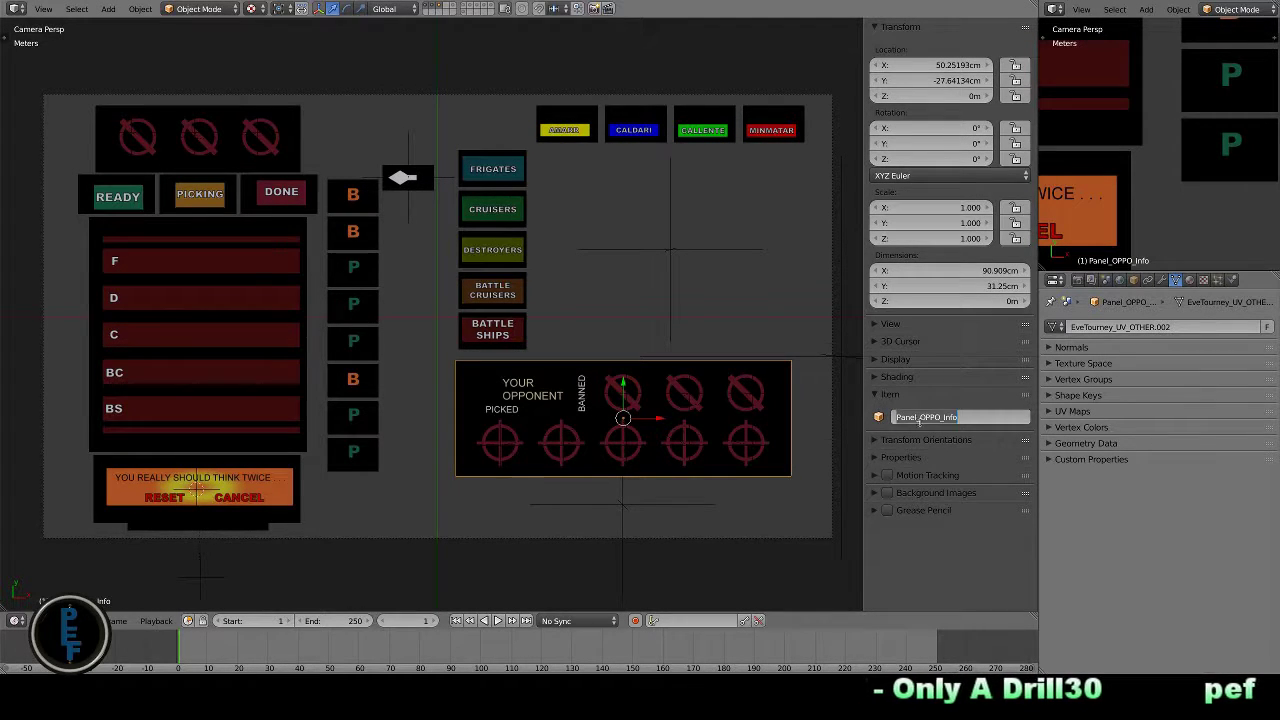
right_click(746, 343)
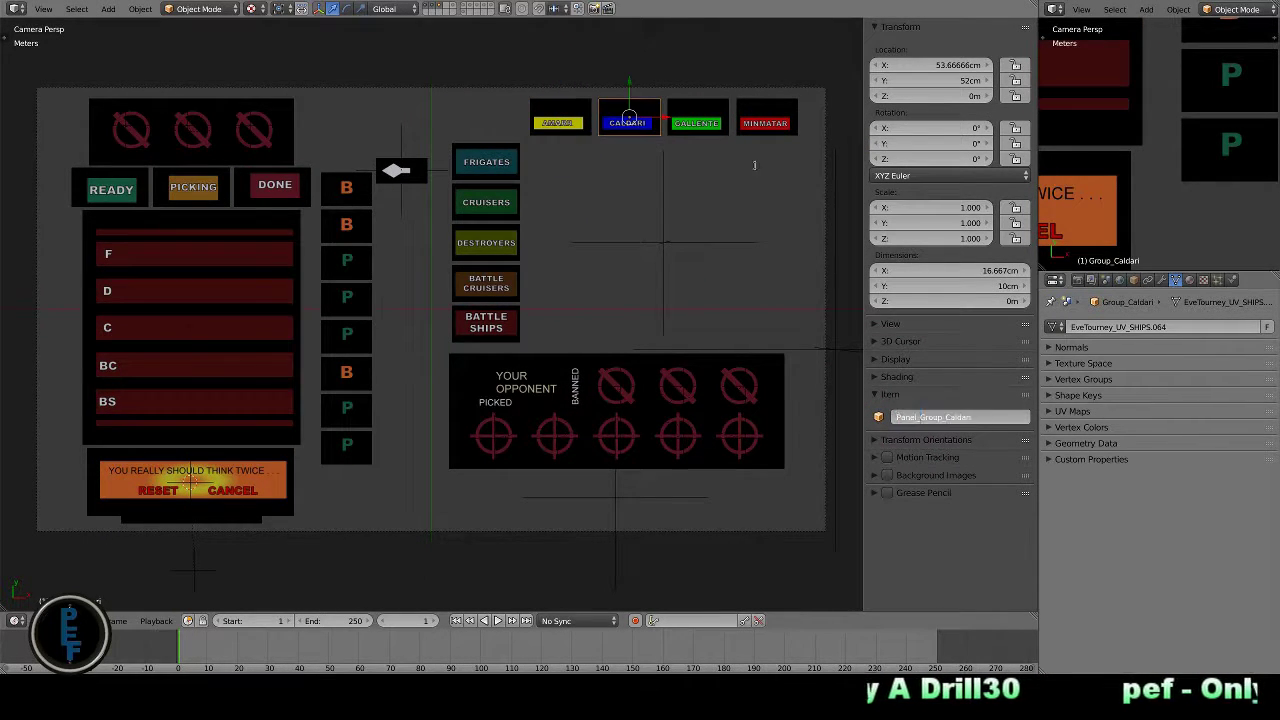
right_click(697, 123)
right_click(784, 137)
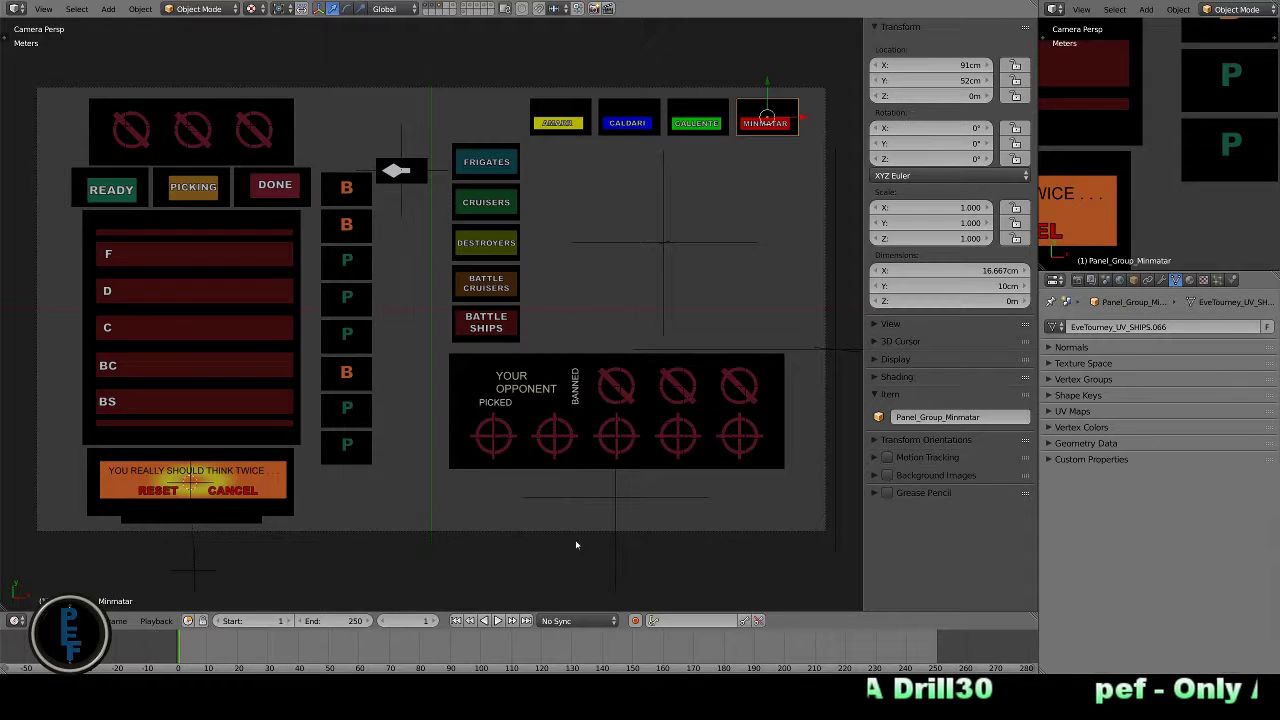
- Rename the side-column B, Pick_BC and Pick_BS panels, the banned-icons panel and READY button
right_click(346, 187)
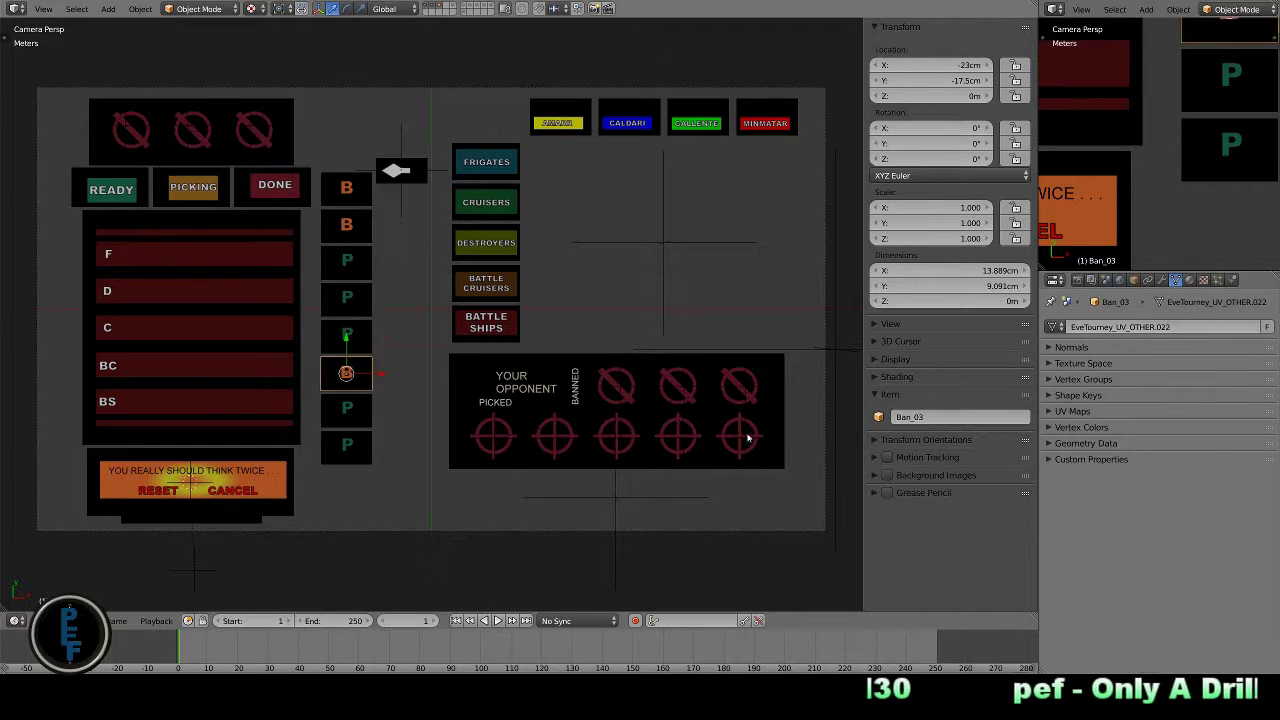
right_click(346, 410)
right_click(346, 447)
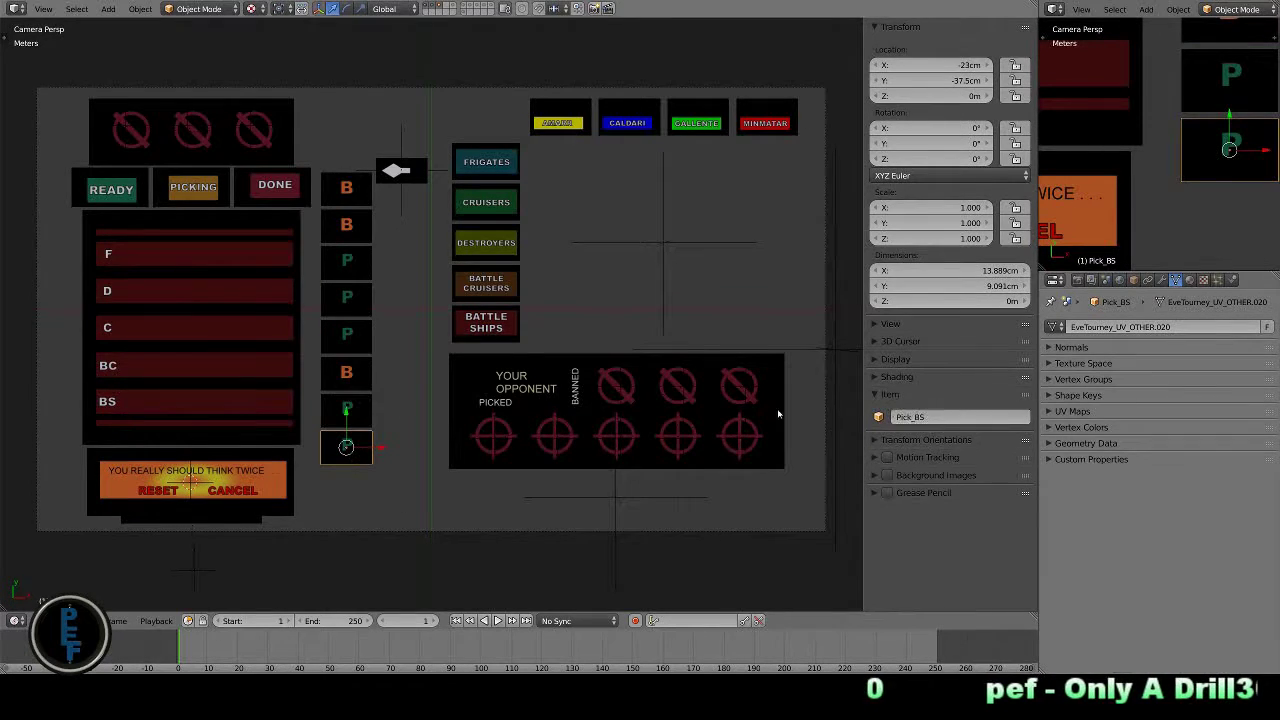
right_click(270, 140)
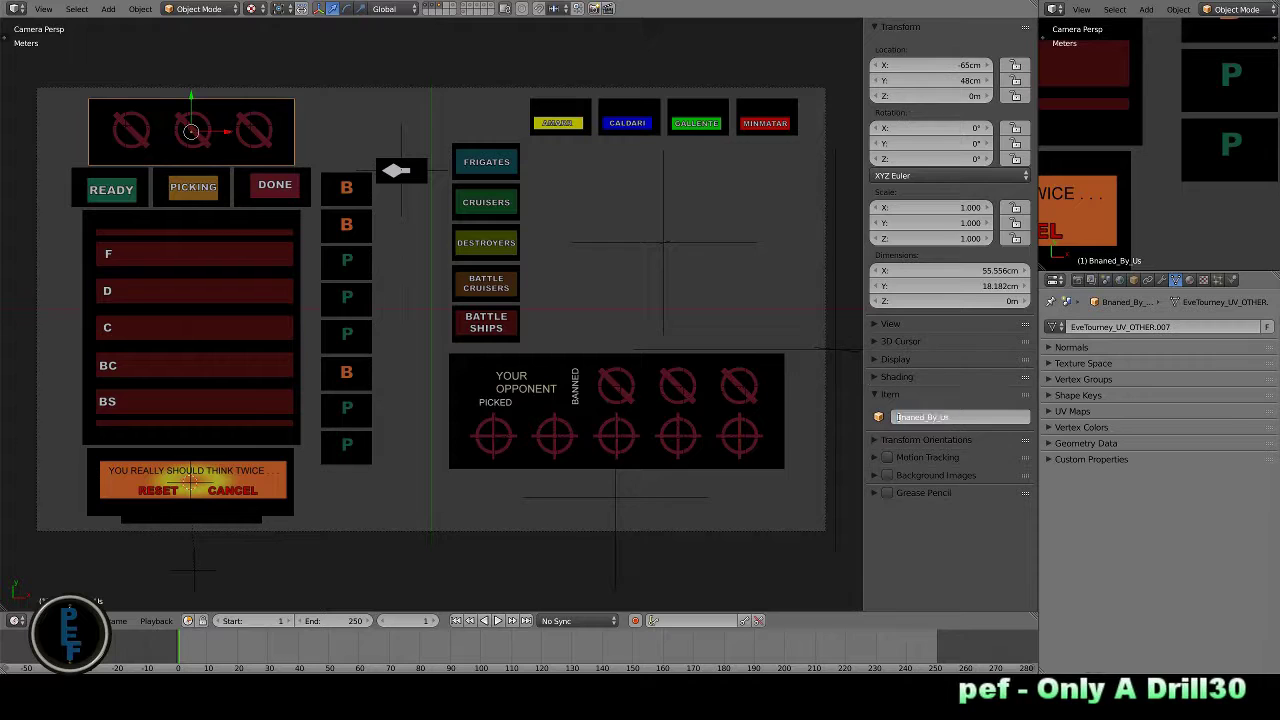
right_click(110, 188)
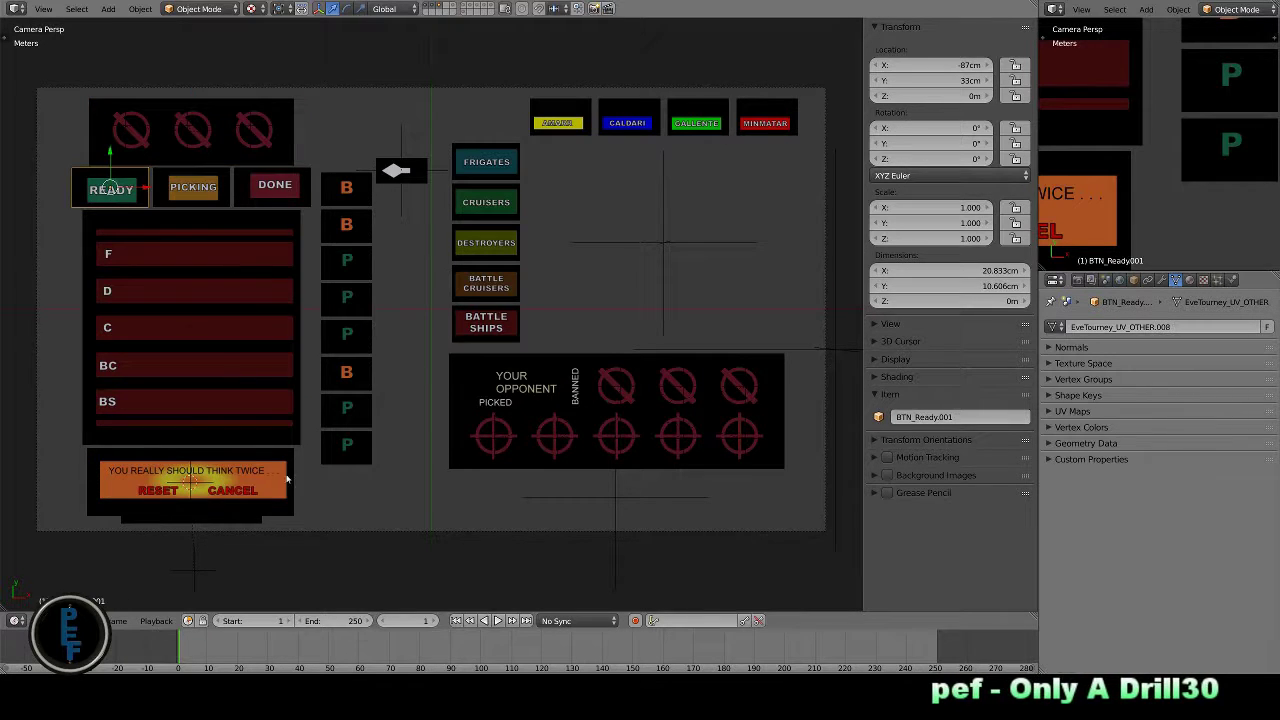
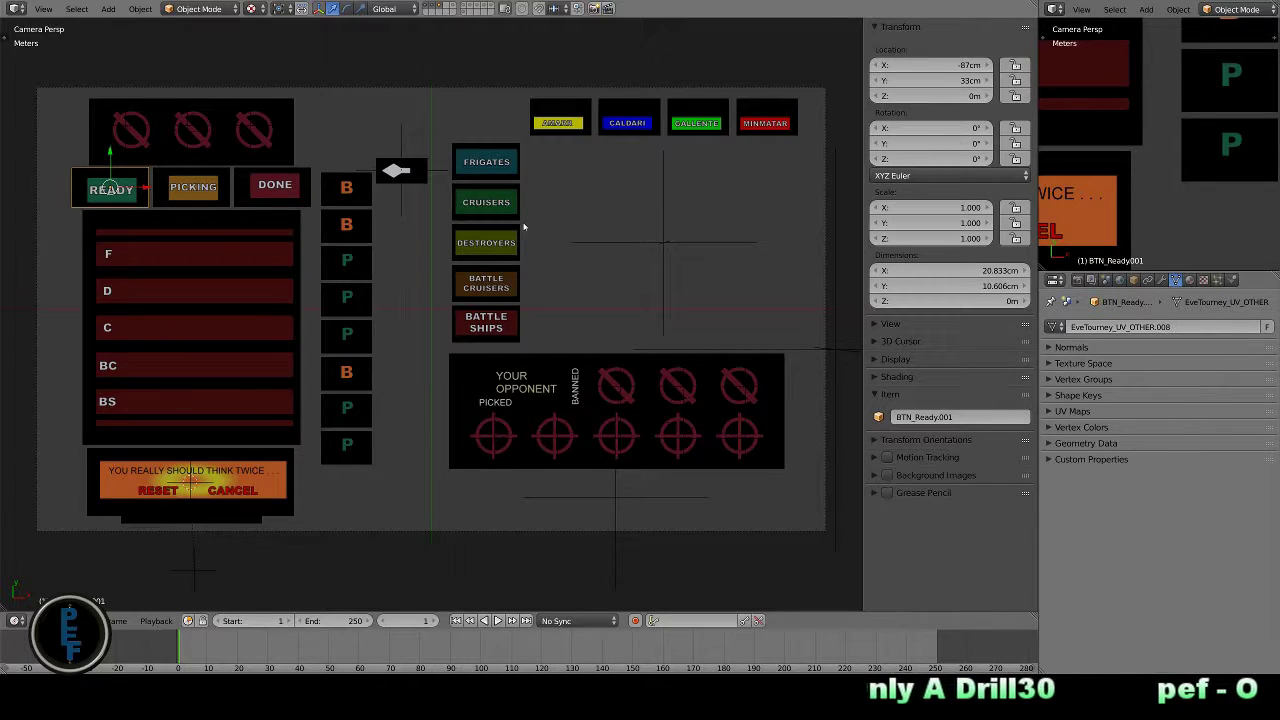
- Put the 3D cursor on the reset panel's home marker, then view it top-down, zoomed in
right_click(257, 525)
key(shift+s)
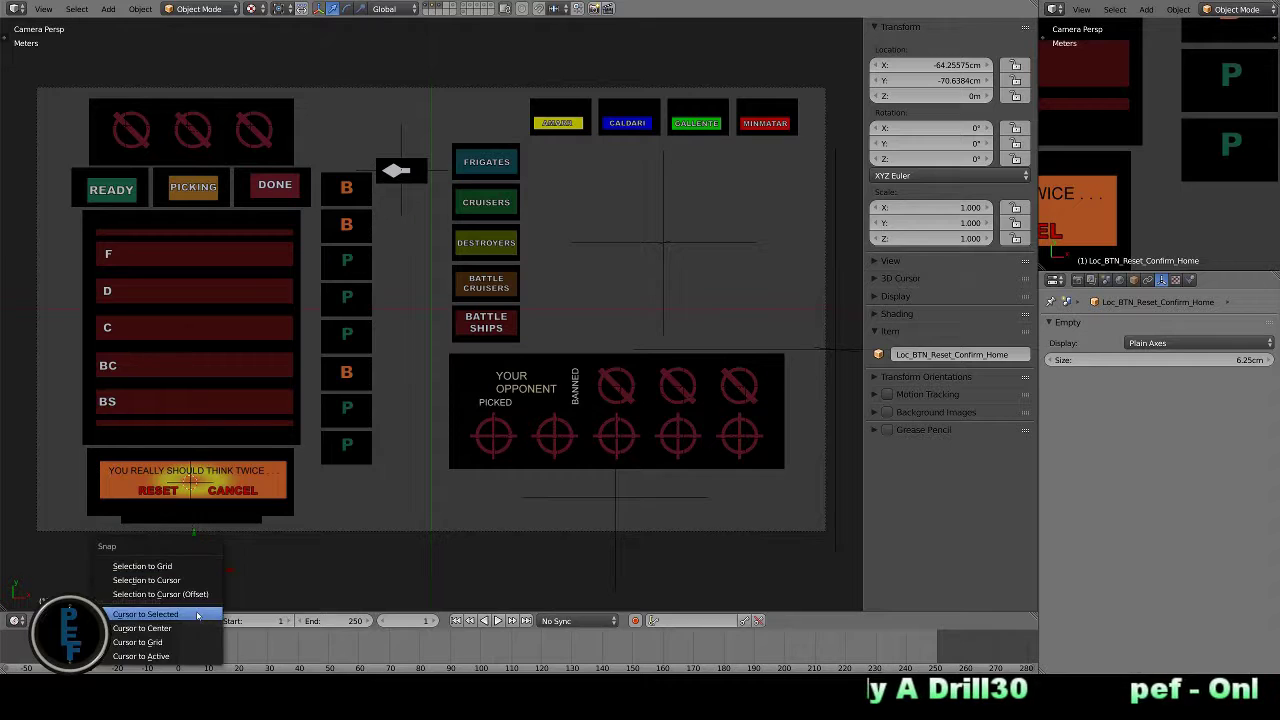
click(150, 563)
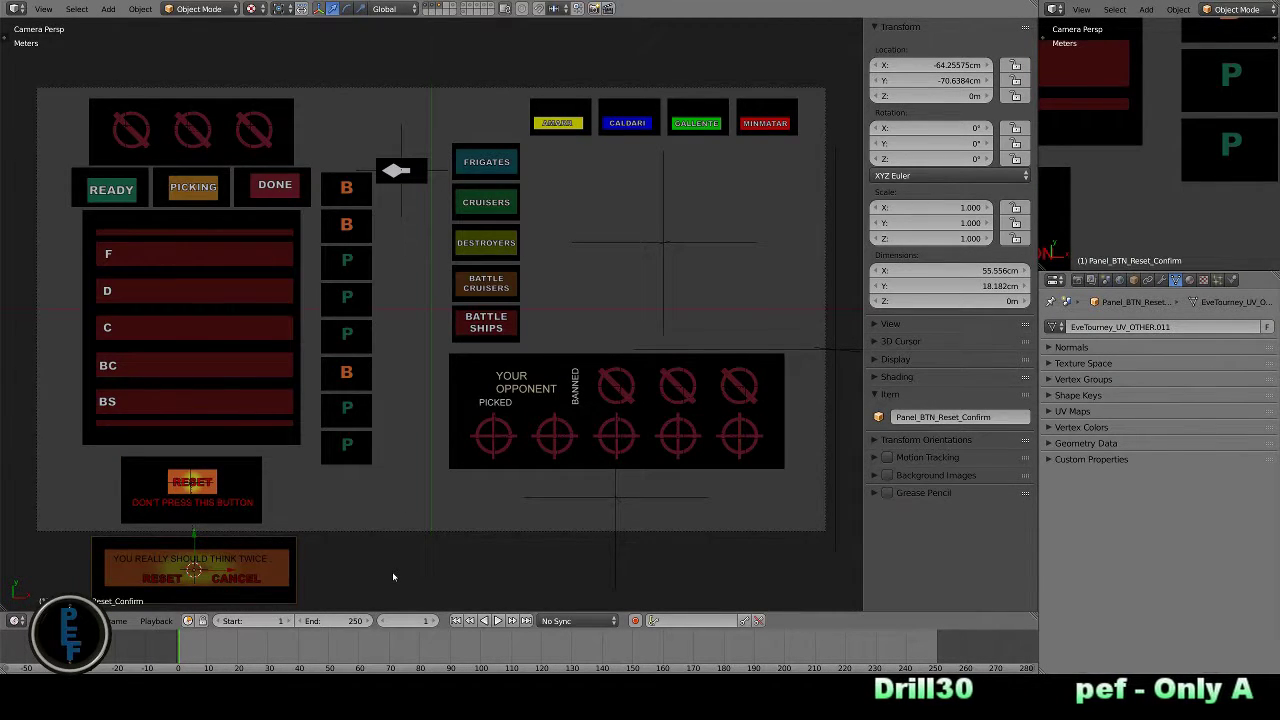
key(KP_7)
key(KP_Decimal)
- Switch to wireframe, select the reset confirmation panel and edit its Y position
key(z)
right_click(527, 448)
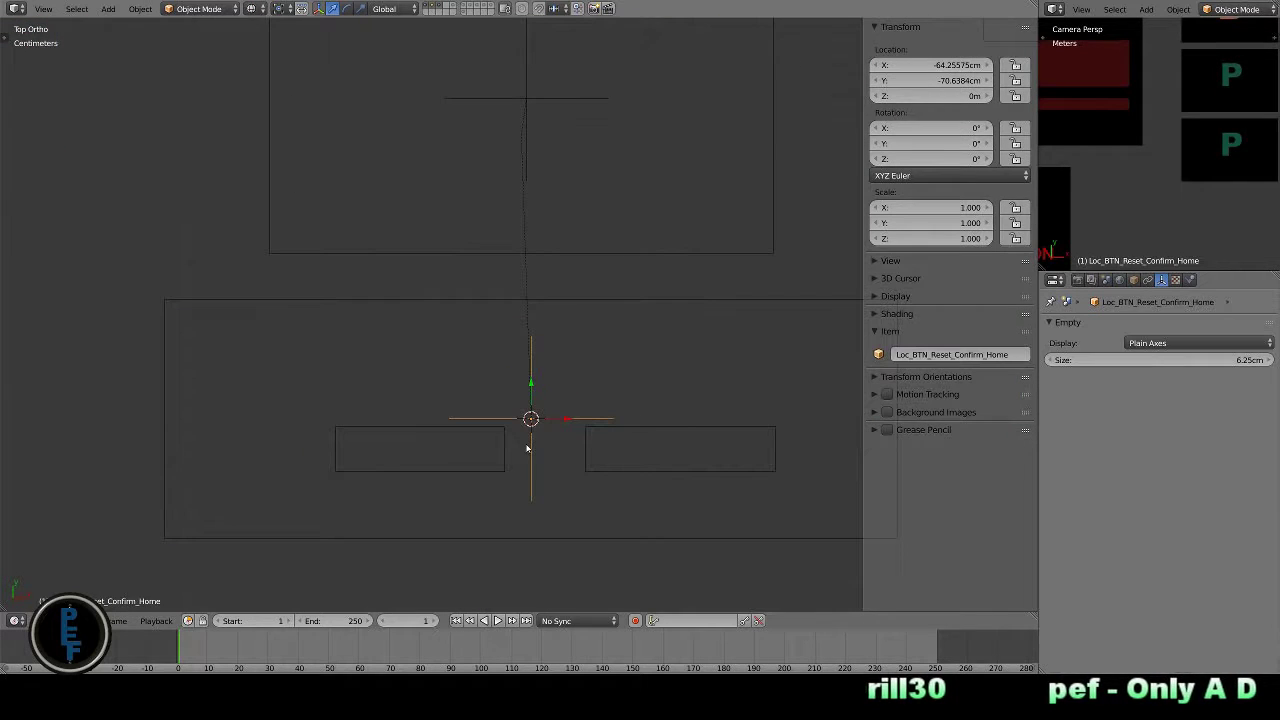
right_click(517, 517)
scroll(517, 517, down, 10)
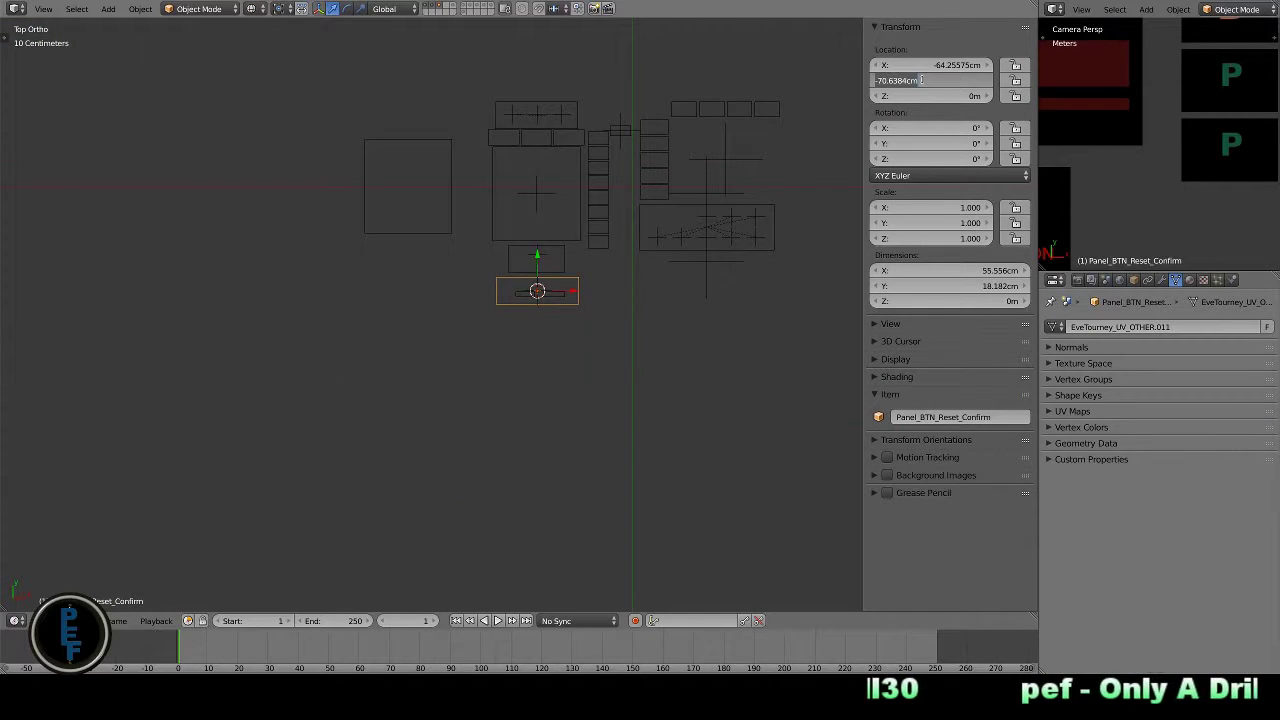
key(Return)
scroll(586, 291, up, 8)
- Set the reset panel's home marker Location Y to -2 m
right_click(586, 291)
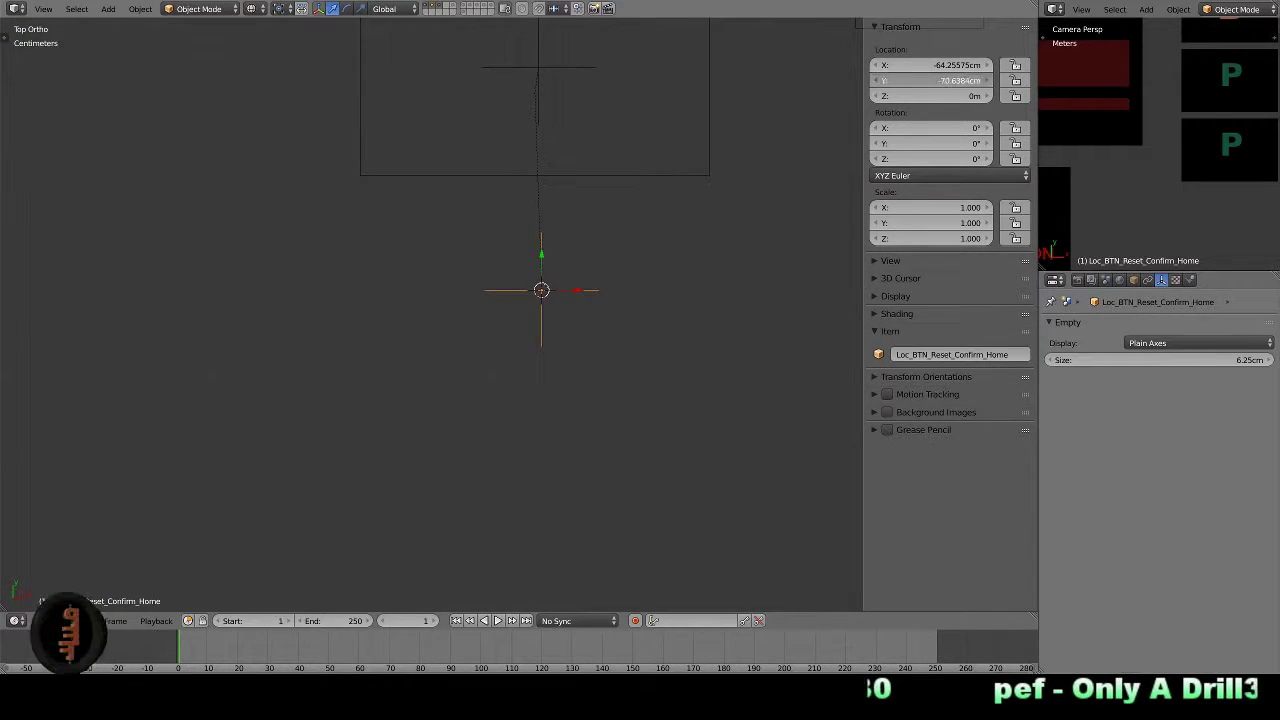
text(-2)
key(Return)
- Orbit around the layout and select the Loc_Picked_Ship marker
scroll(543, 229, down, 5)
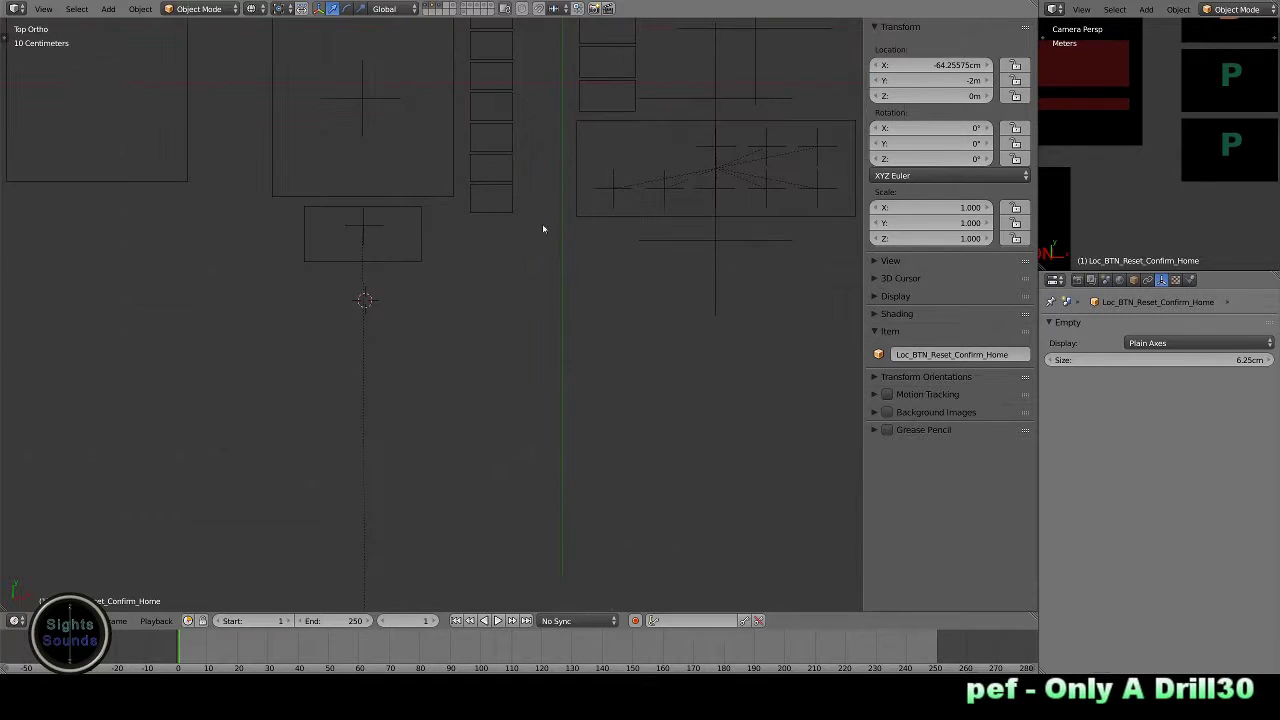
mouse_move(543, 229)
middle_down()
mouse_move(514, 386)
mouse_move(594, 389)
middle_up()
scroll(594, 389, down, 5)
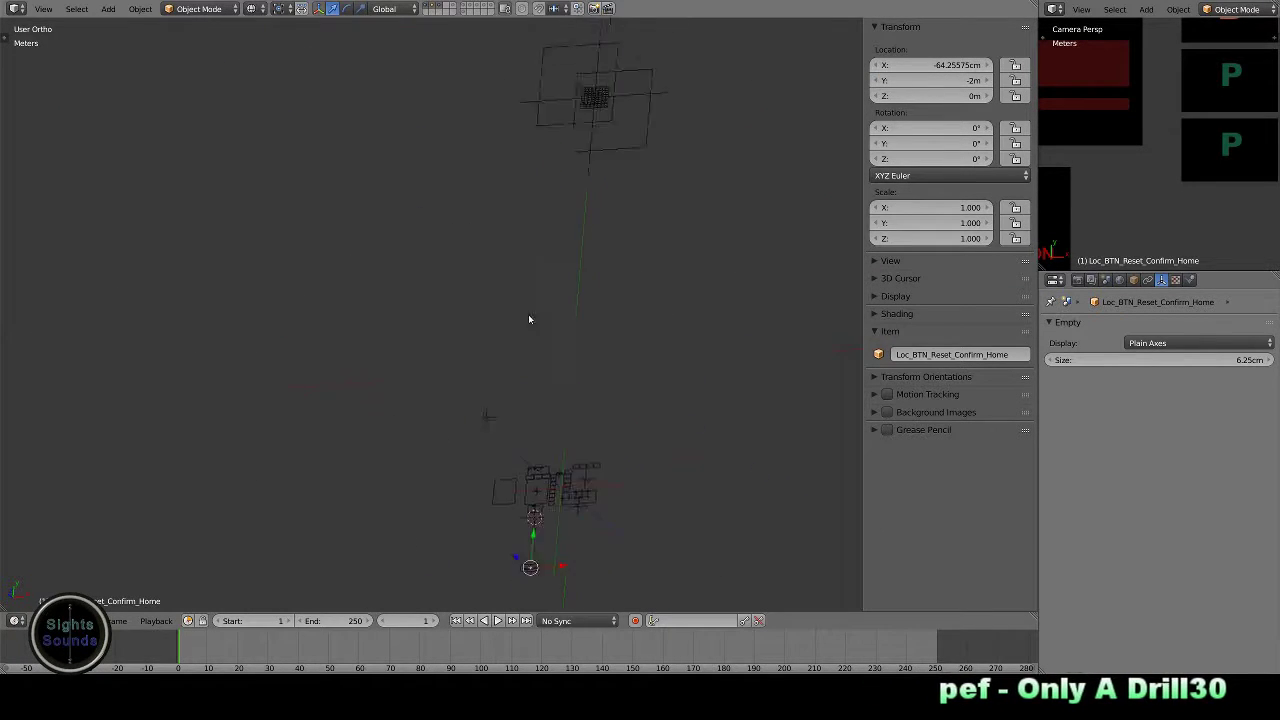
mouse_move(529, 319)
middle_down()
mouse_move(508, 197)
mouse_move(503, 331)
middle_up()
scroll(560, 506, up, 5)
scroll(511, 306, up, 3)
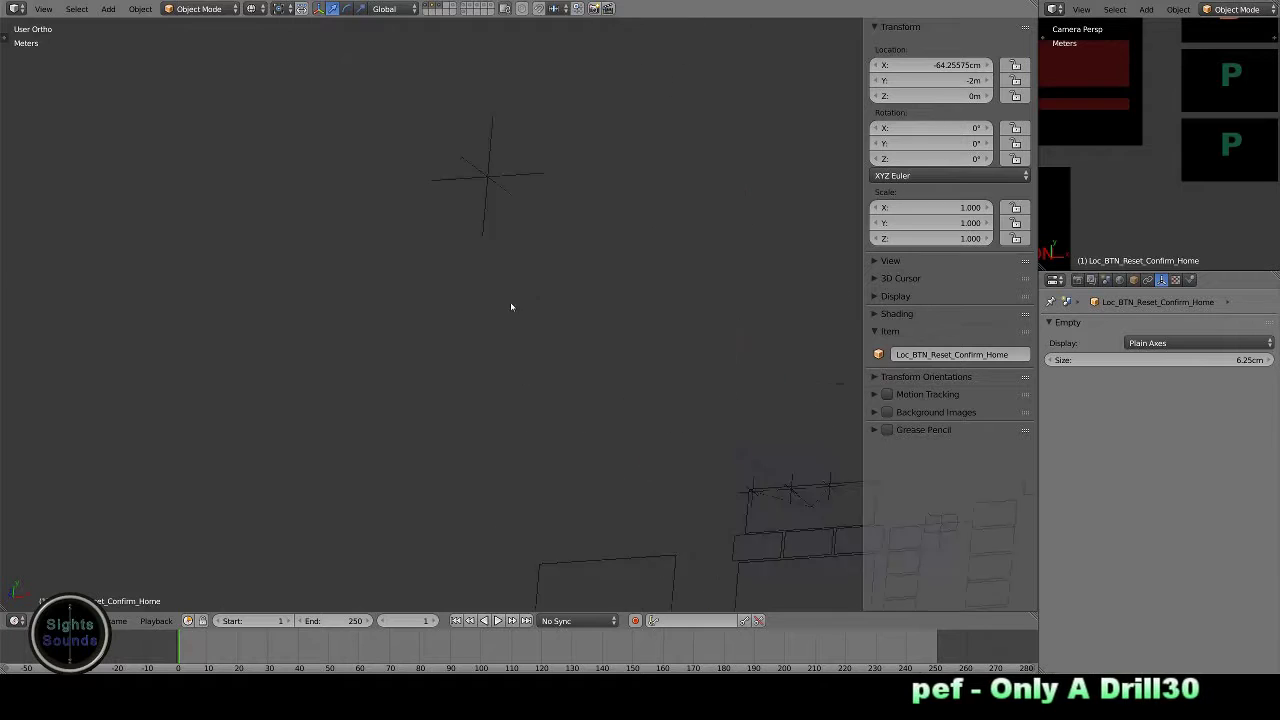
scroll(511, 306, down, 3)
right_click(483, 169)
scroll(383, 166, down, 2)
mouse_move(383, 166)
middle_down()
mouse_move(489, 223)
mouse_move(507, 197)
mouse_move(449, 249)
mouse_move(463, 286)
mouse_move(423, 317)
mouse_move(446, 323)
mouse_move(569, 254)
middle_up()
scroll(509, 191, up, 3)
key(KP_7)
scroll(694, 449, up, 3)
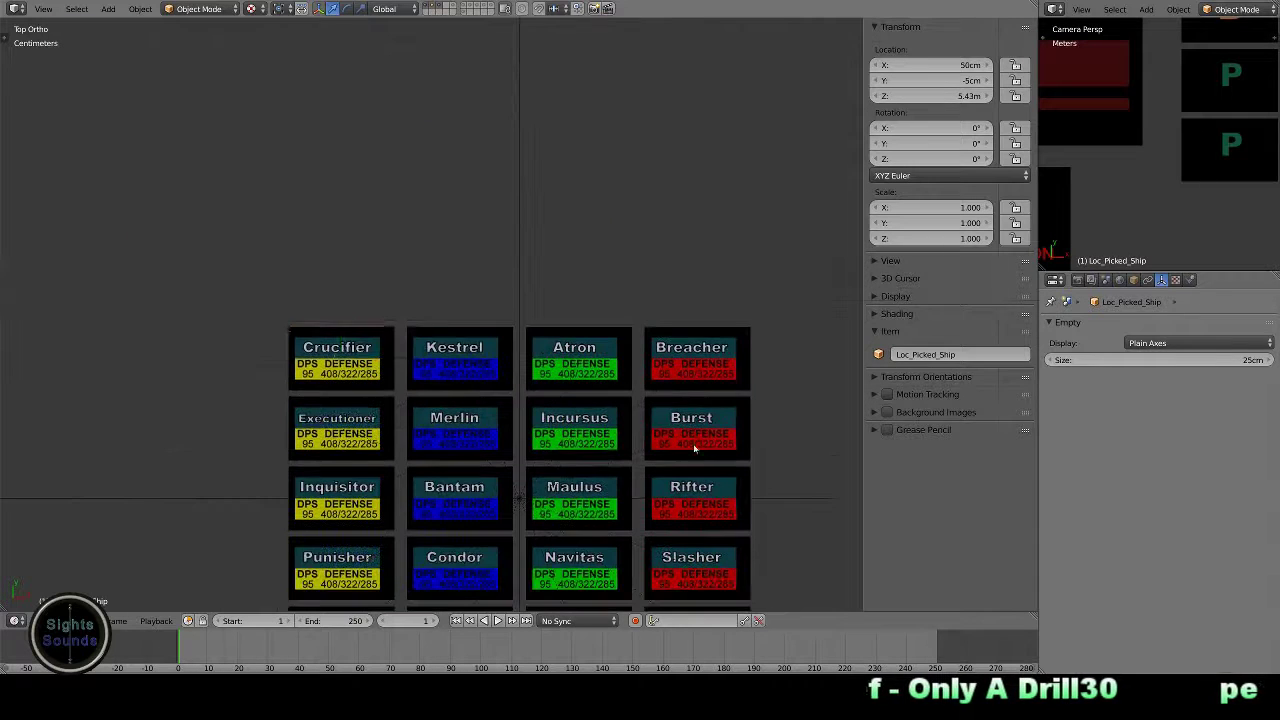
right_click(357, 350)
scroll(357, 350, down, 2)
scroll(566, 423, down, 8)
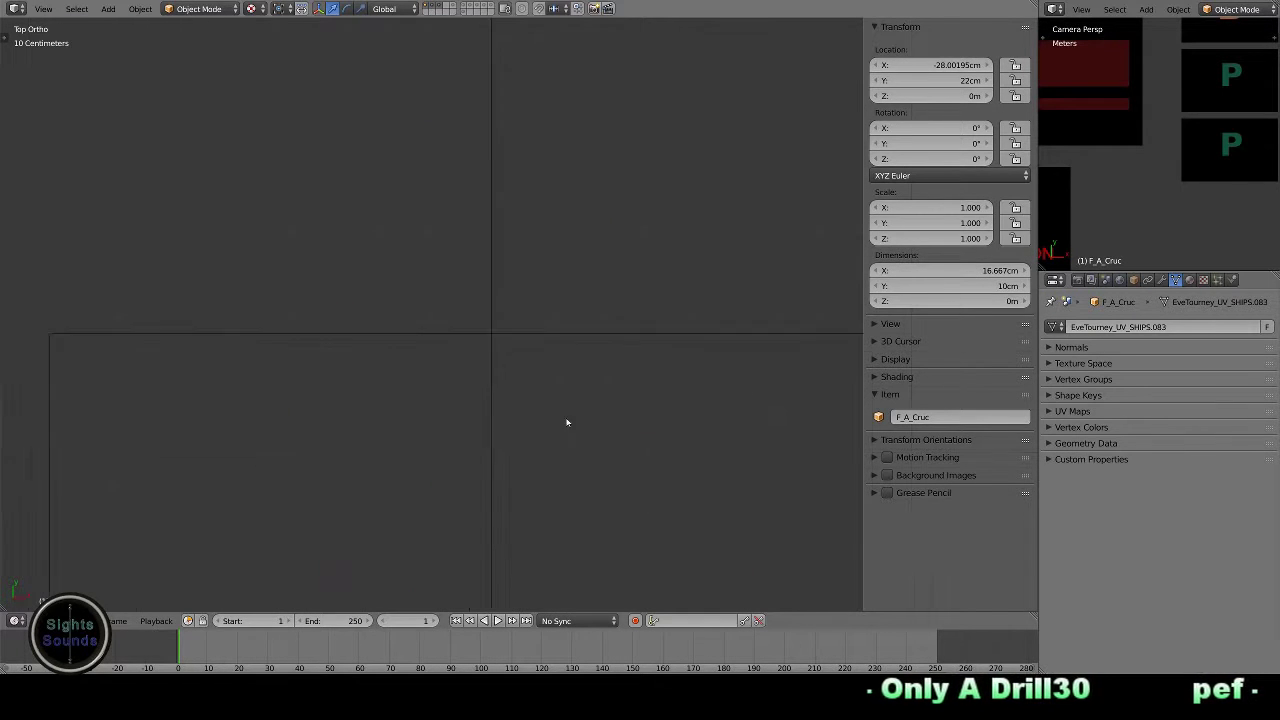
scroll(382, 303, up, 5)
right_click(382, 303)
scroll(382, 303, down, 2)
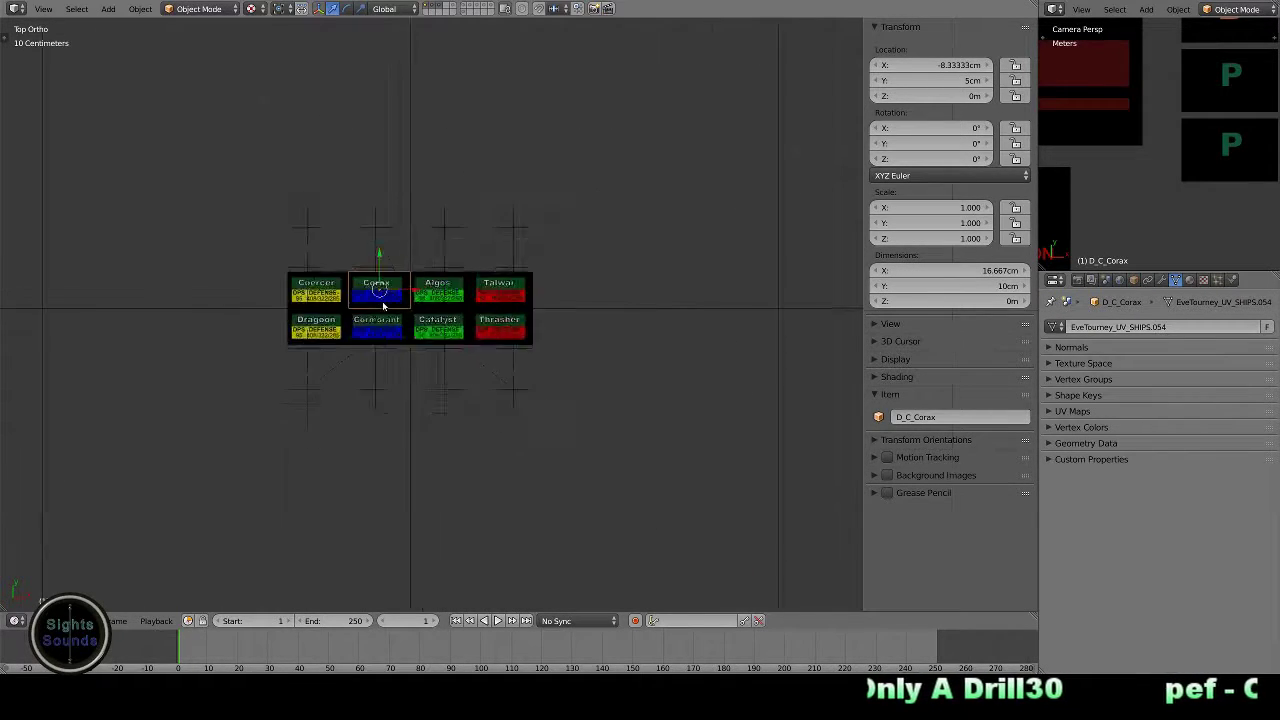
scroll(382, 303, up, 2)
scroll(382, 303, down, 5)
scroll(505, 248, up, 5)
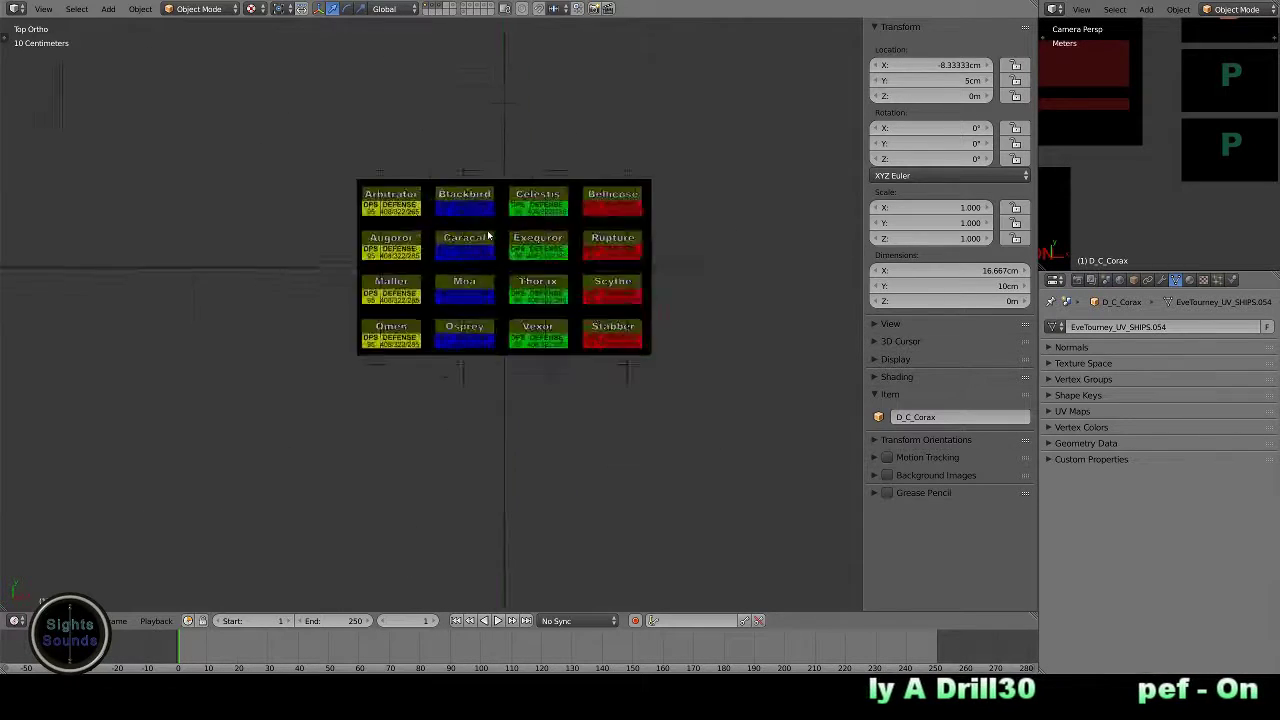
scroll(500, 245, up, 4)
scroll(488, 235, up, 5)
scroll(488, 235, down, 5)
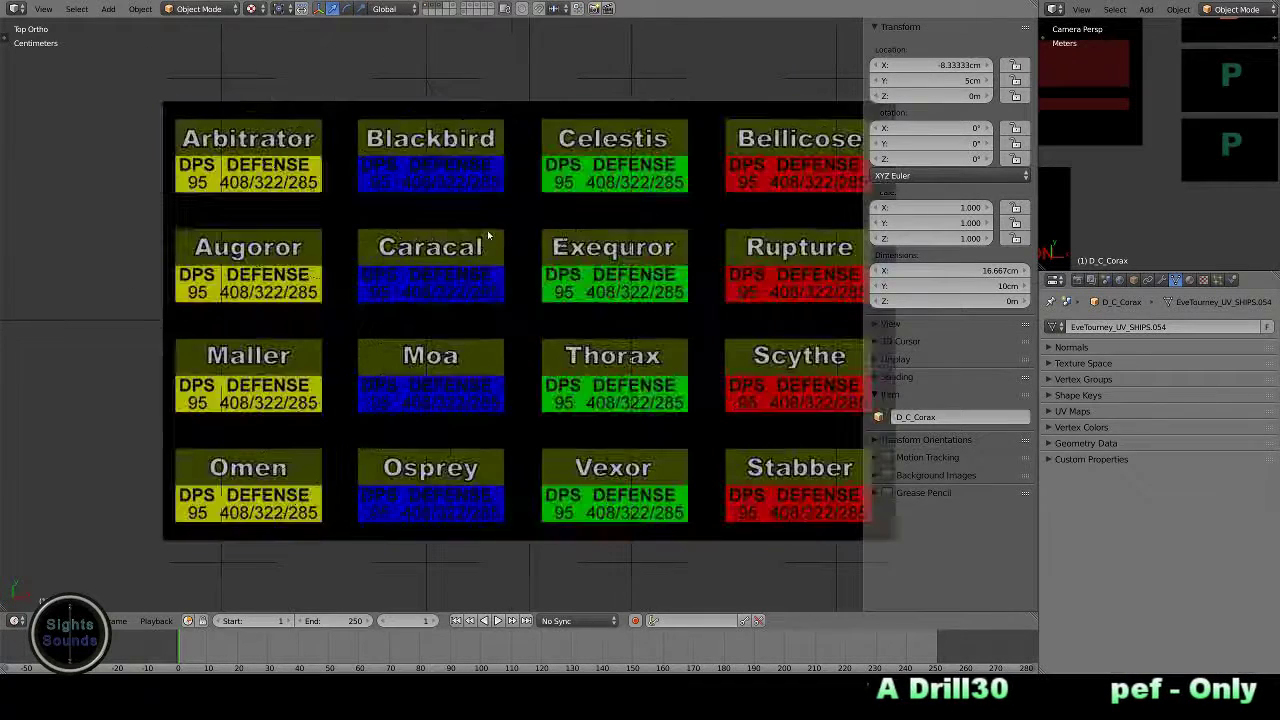
scroll(488, 235, down, 4)
scroll(567, 445, down, 3)
scroll(566, 440, down, 3)
scroll(555, 400, down, 2)
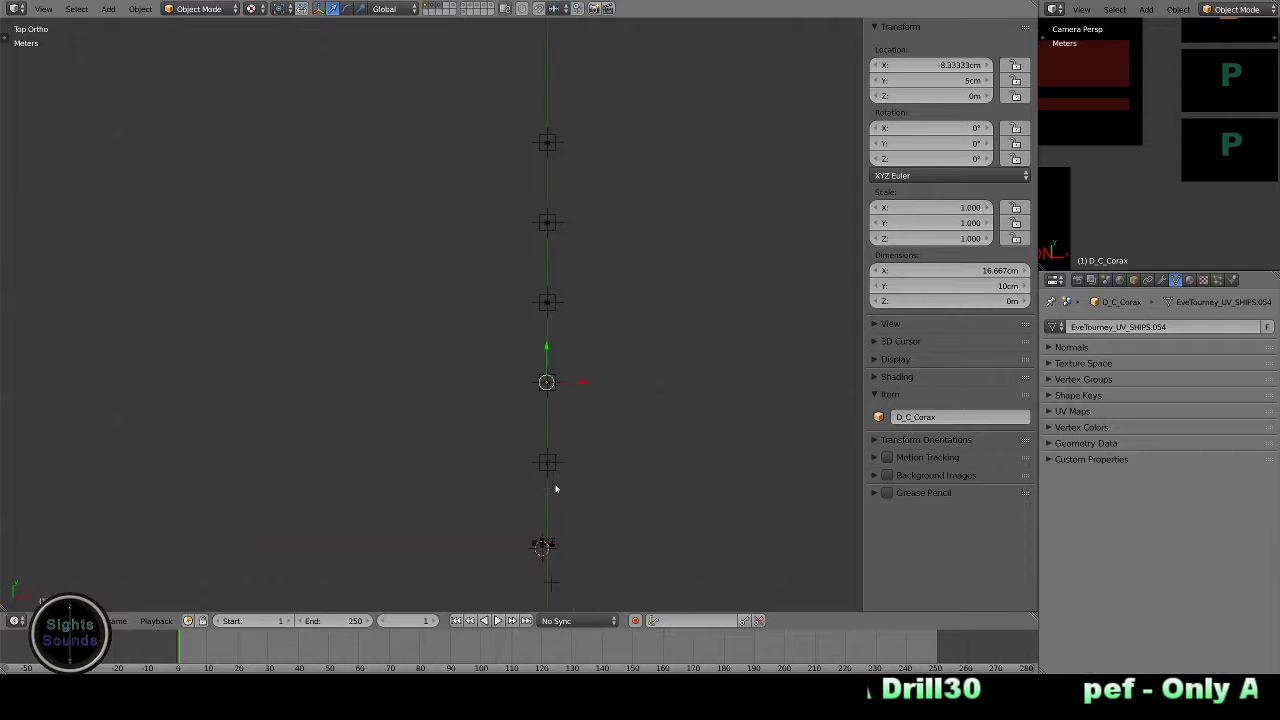
scroll(550, 375, up, 4)
scroll(549, 369, up, 3)
scroll(550, 375, down, 3)
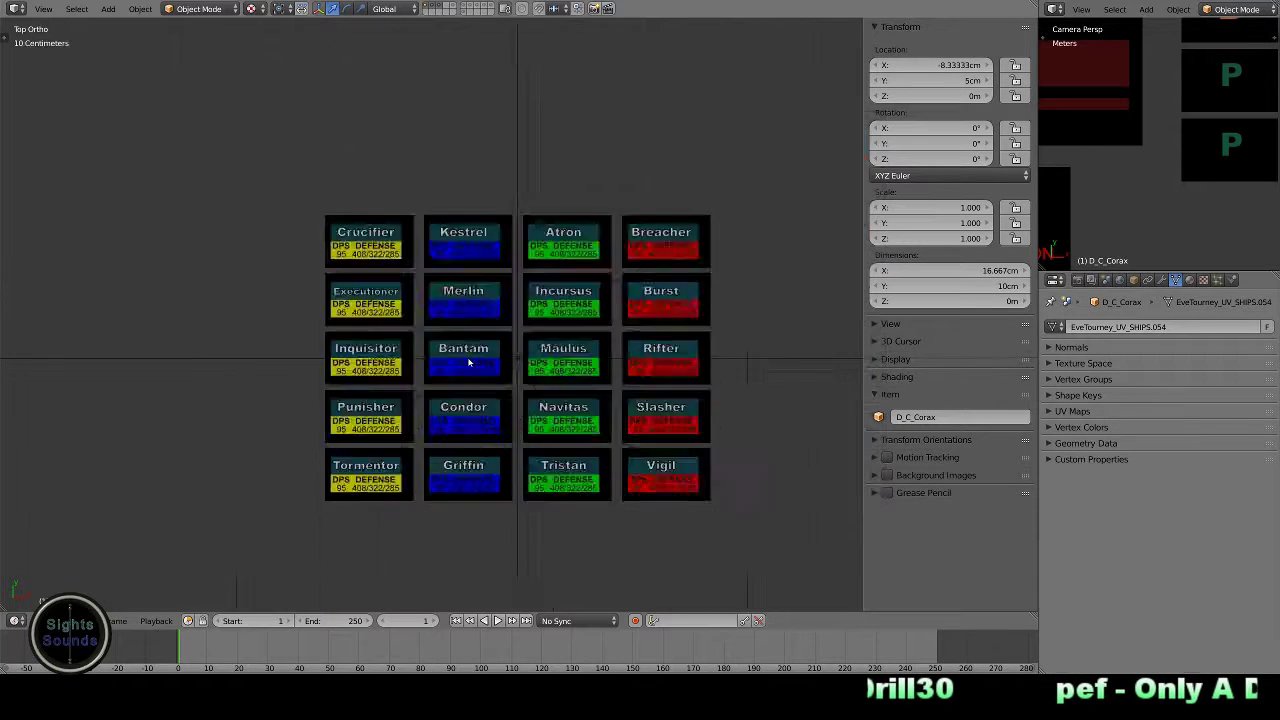
scroll(471, 360, down, 3)
scroll(546, 417, up, 2)
scroll(545, 360, up, 2)
scroll(545, 355, up, 3)
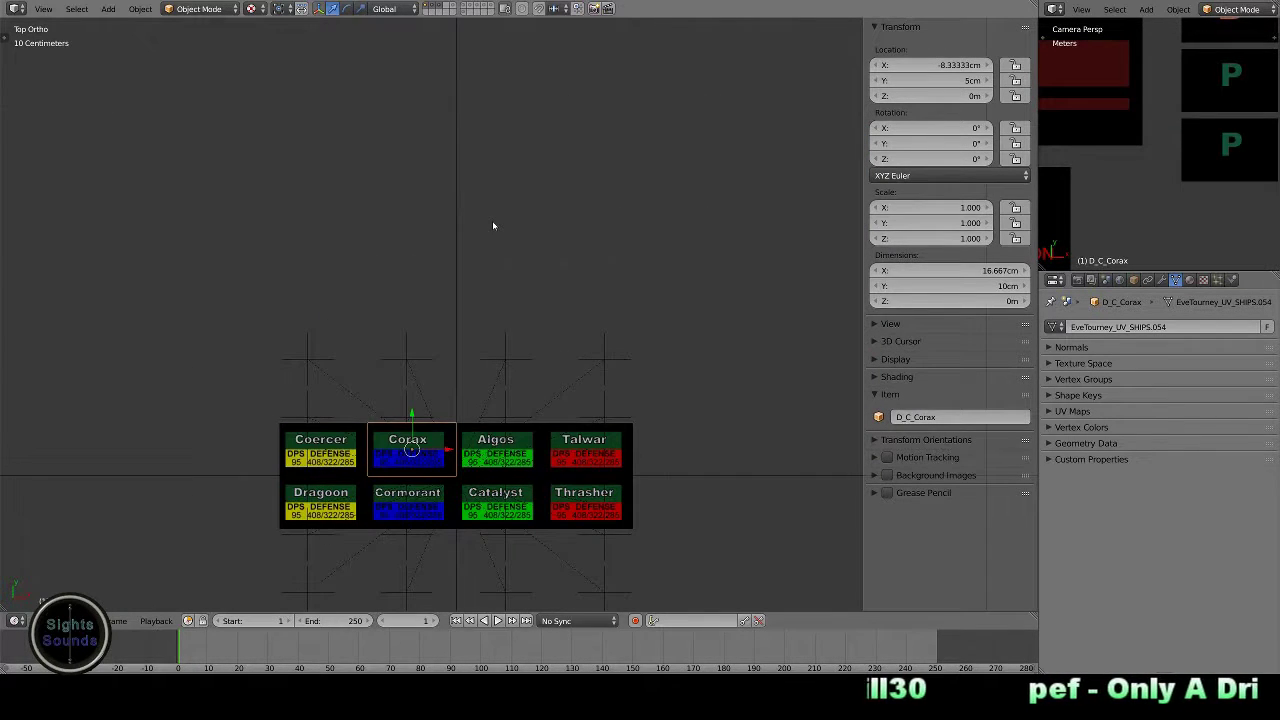
key(shift+a)
click(488, 286)
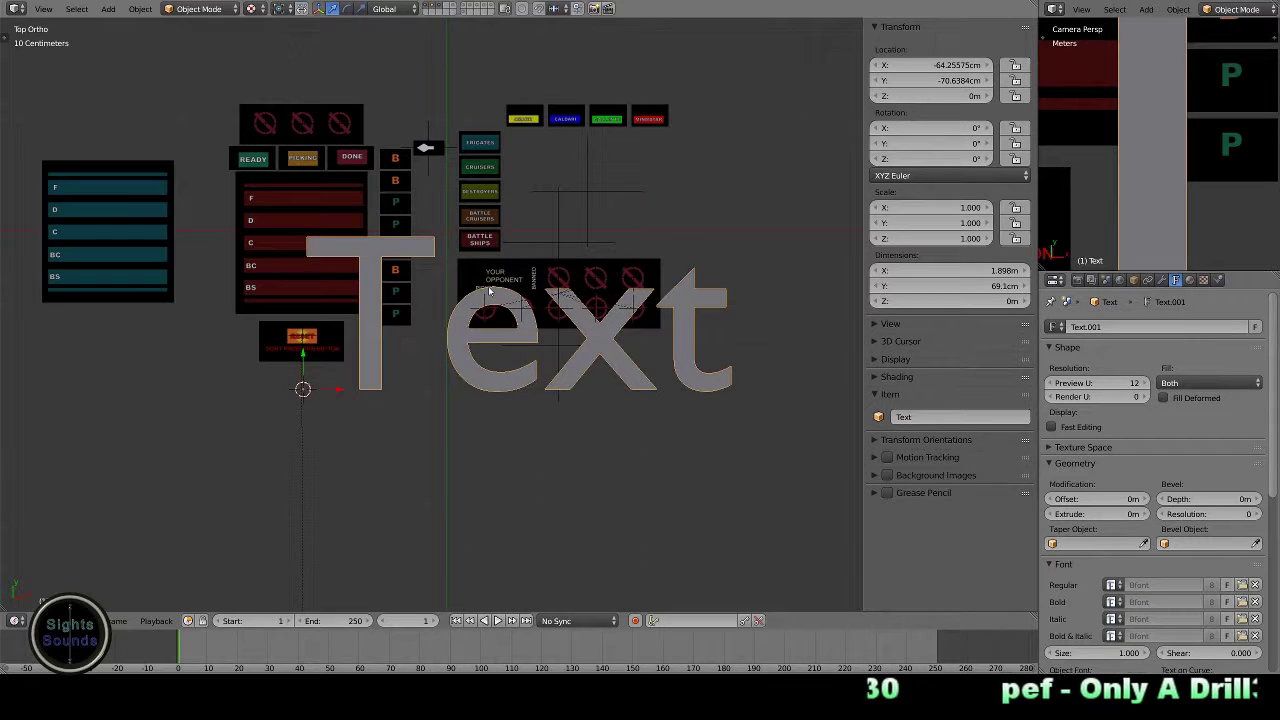
key(Tab)
key(BackSpace)
key(BackSpace)
key(BackSpace)
text(Oops!)
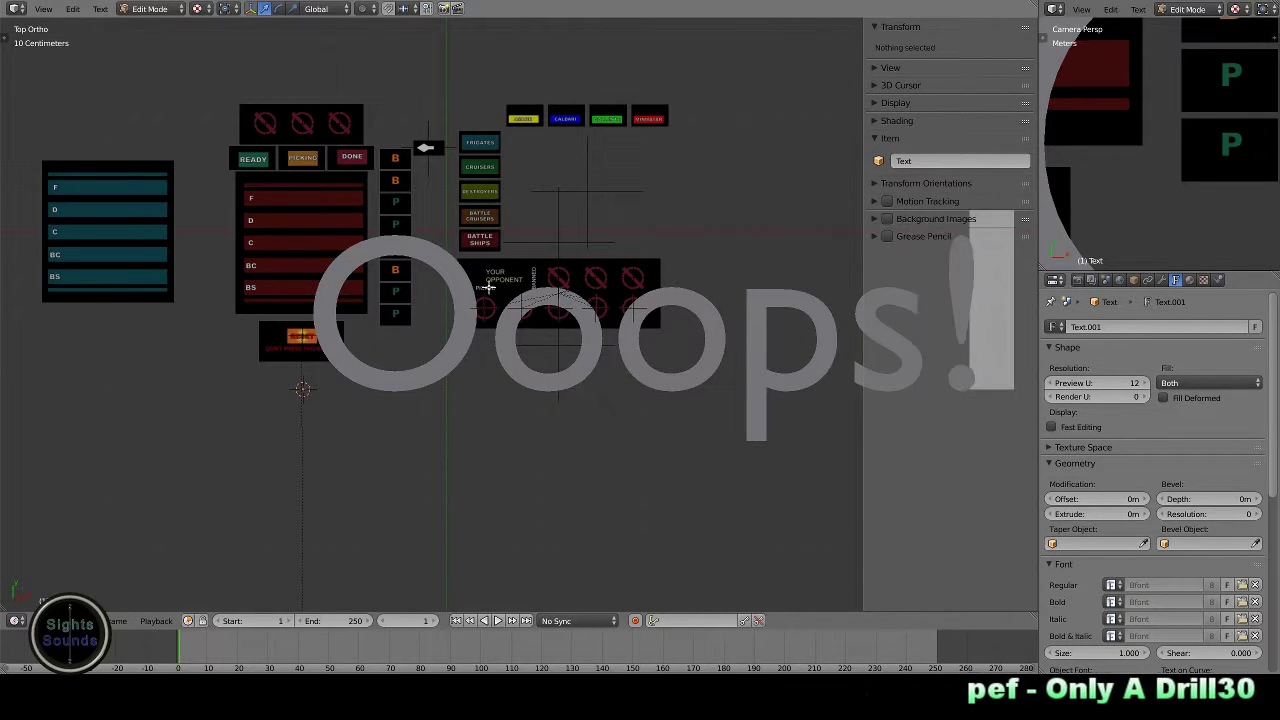
key(Tab)
key(x)
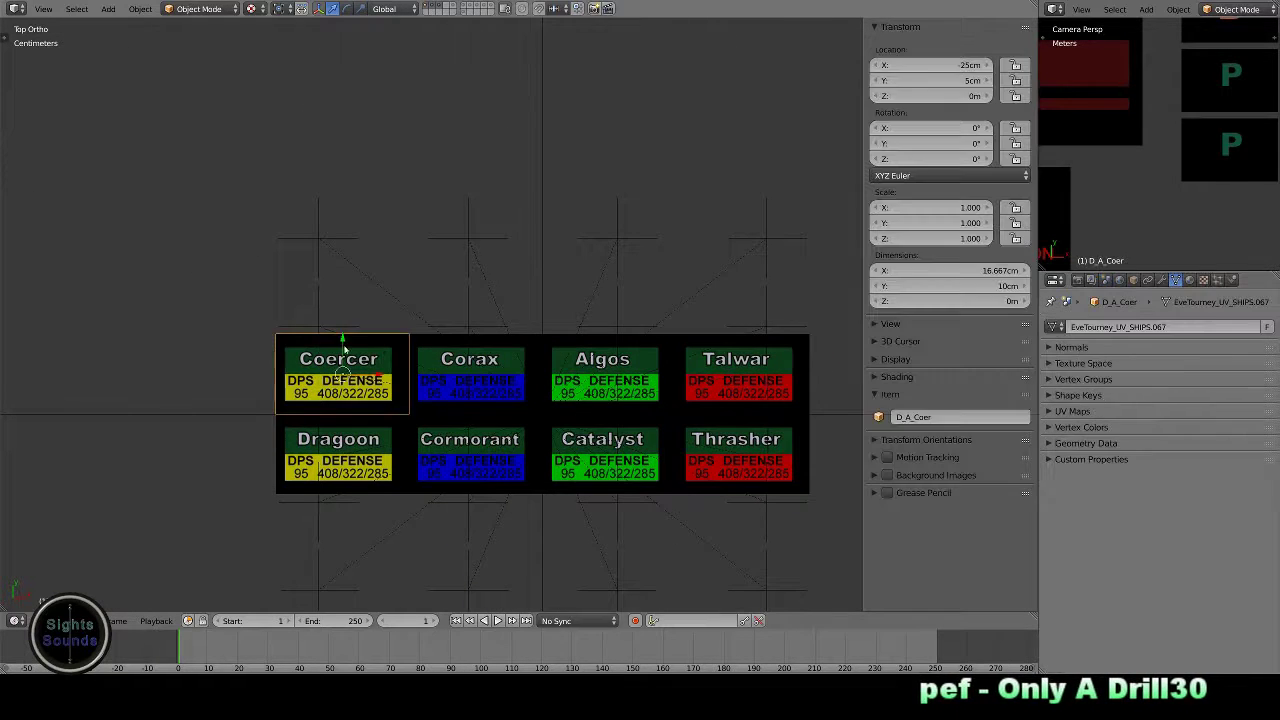
- Snap the Coercer card and the next card onto their top-row slot markers
key(shift+s)
right_click(366, 349)
key(shift+s)
click(405, 305)
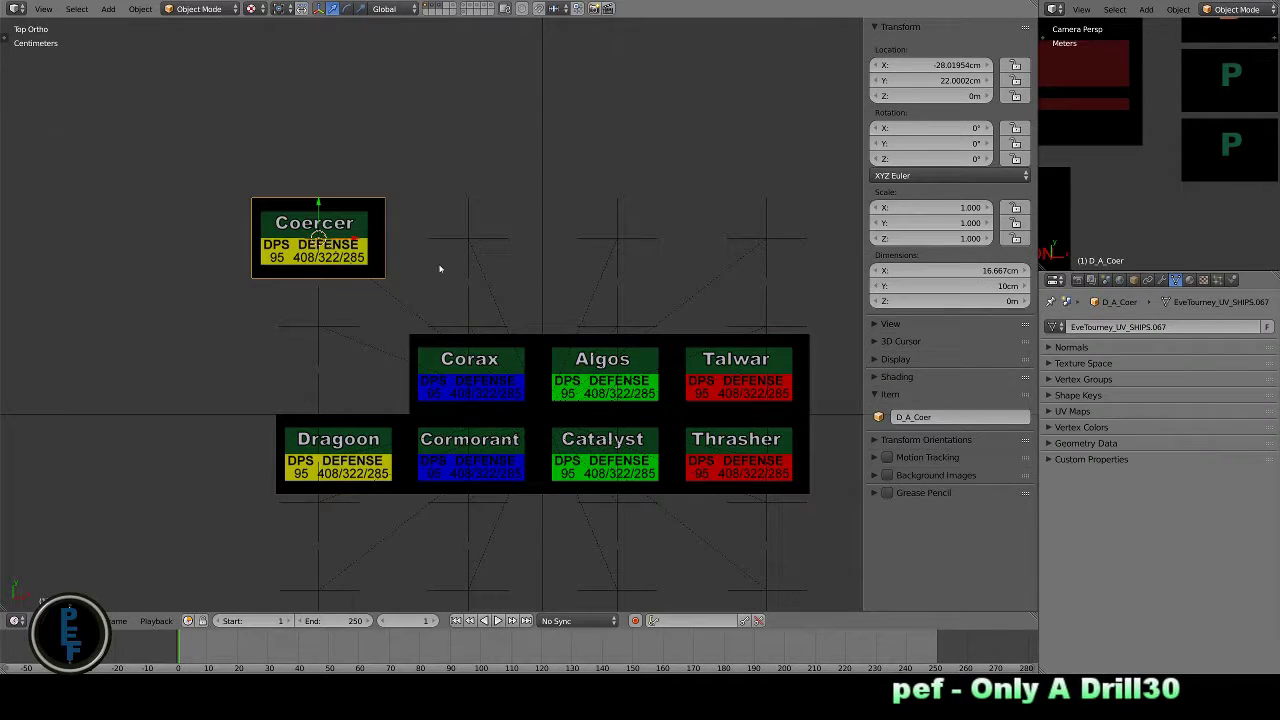
right_click(455, 268)
key(shift+s)
click(600, 271)
right_click(603, 375)
key(shift+s)
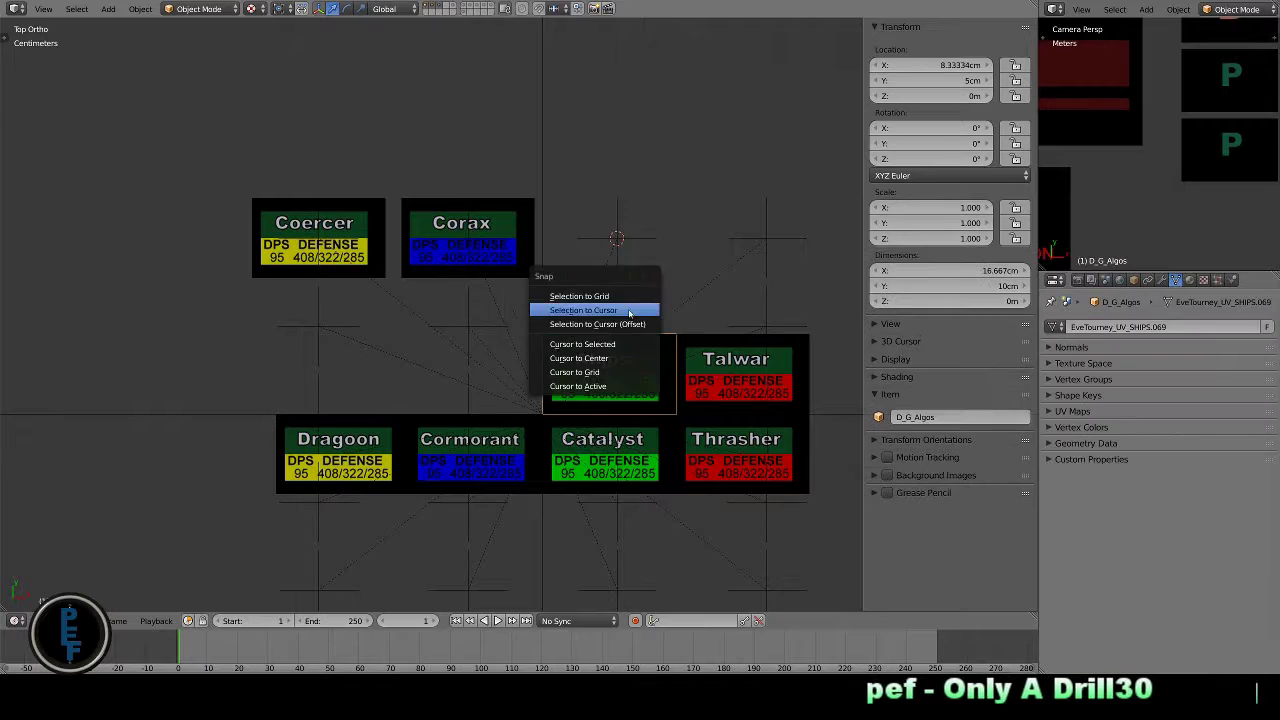
click(620, 306)
- Finish the top row with Algos and snap Dragoon into its second-row slot
right_click(762, 242)
key(shift+s)
right_click(757, 330)
key(shift+s)
click(755, 310)
right_click(318, 325)
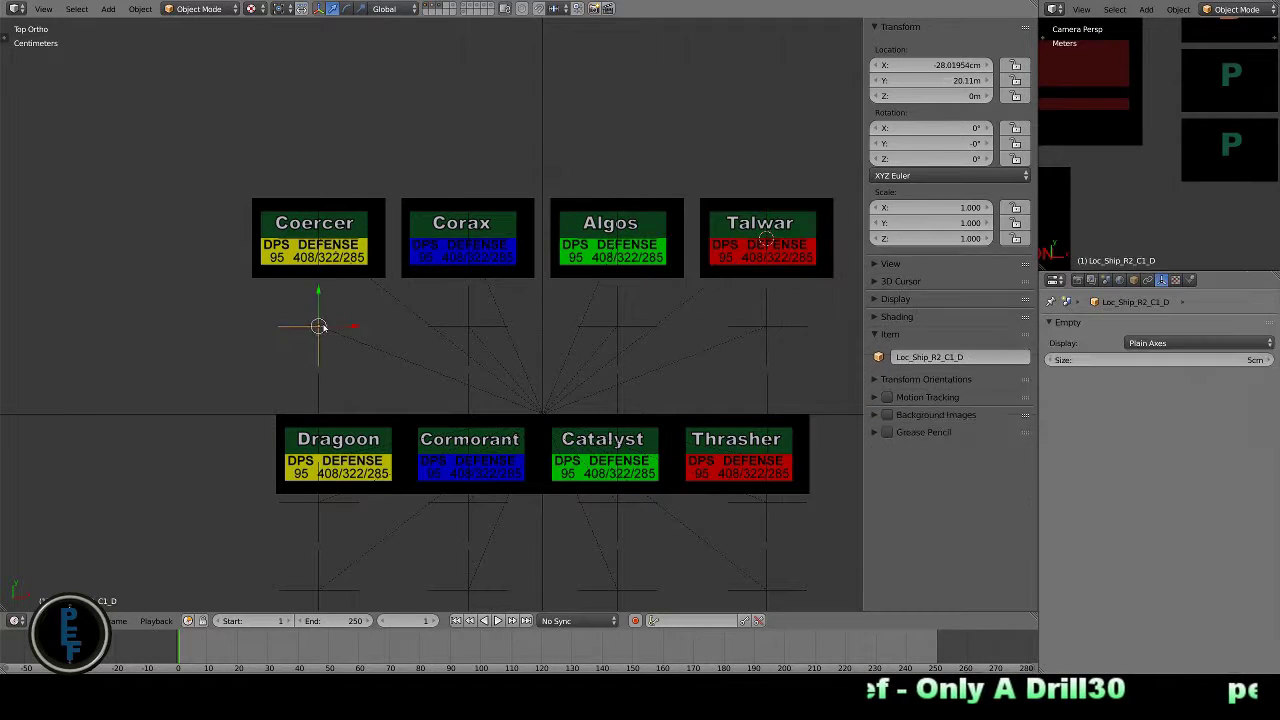
key(shift+s)
click(300, 357)
- Snap the Cormorant and Catalyst cards into their second-row slots
right_click(348, 420)
click(350, 420)
right_click(445, 330)
click(430, 355)
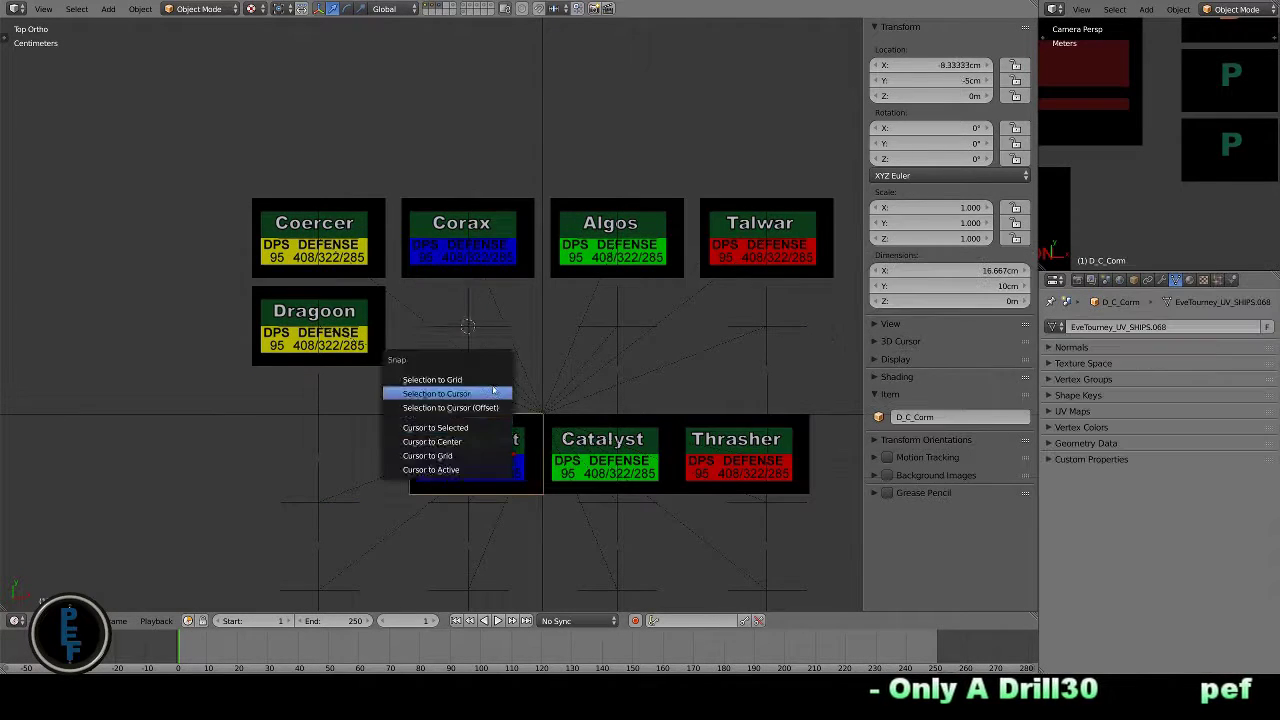
click(450, 394)
right_click(595, 335)
click(591, 338)
- Snap Thrasher into the second row and bring the Arbitrator card set into view
click(760, 325)
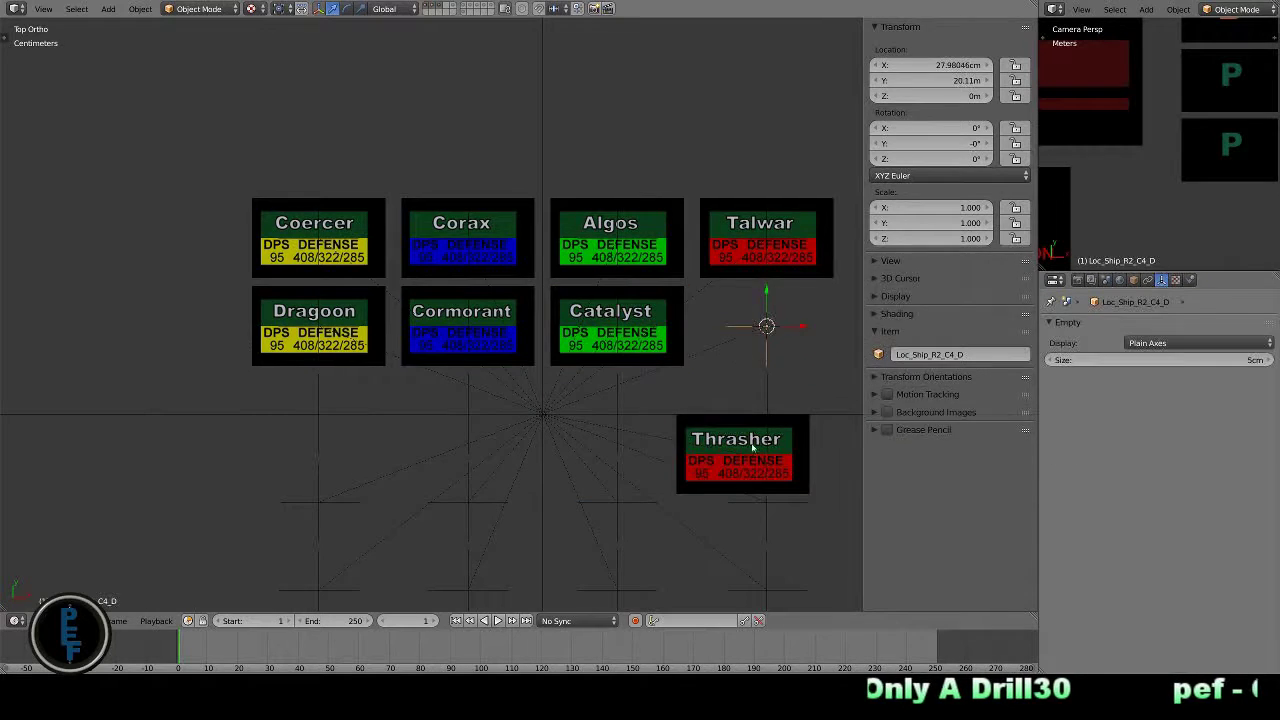
right_click(757, 443)
key(shift+s)
click(753, 415)
scroll(603, 543, down, 8)
- Snap Arbitrator, Blackbird and Celestis side by side into the first grid's top row
scroll(560, 320, up, 6)
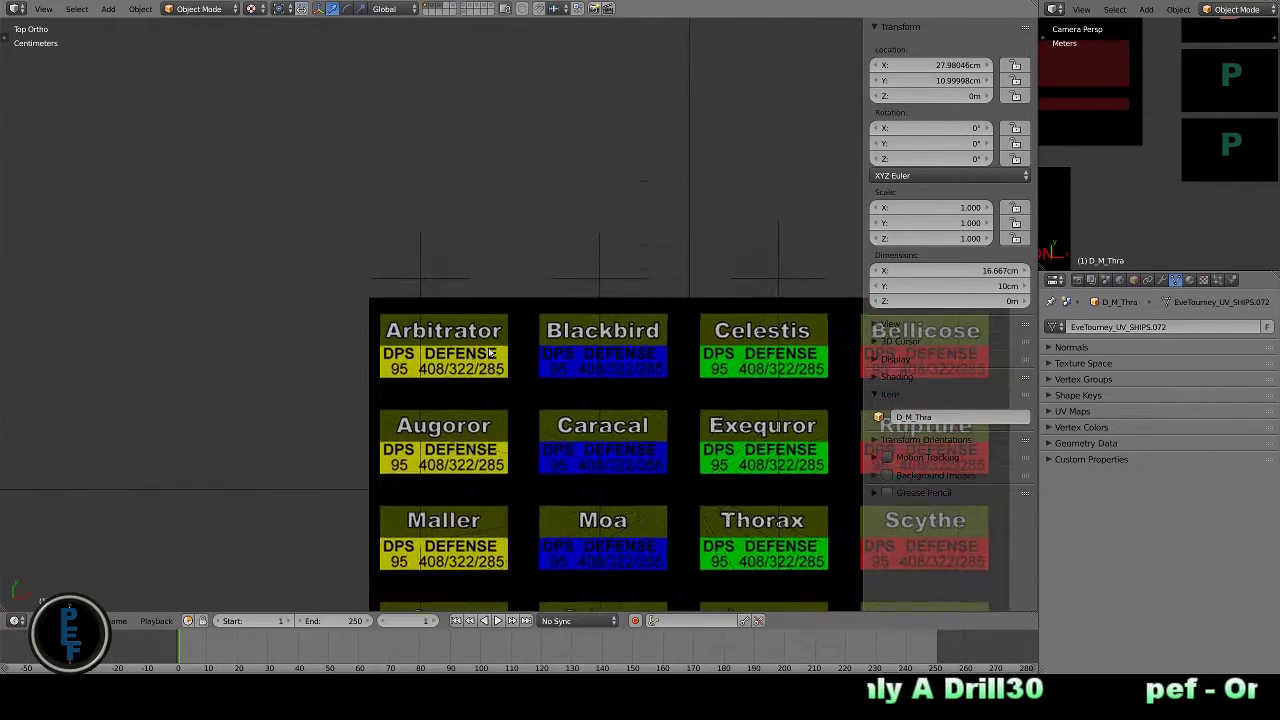
right_click(420, 270)
key(shift+s)
click(426, 293)
right_click(603, 340)
key(g)
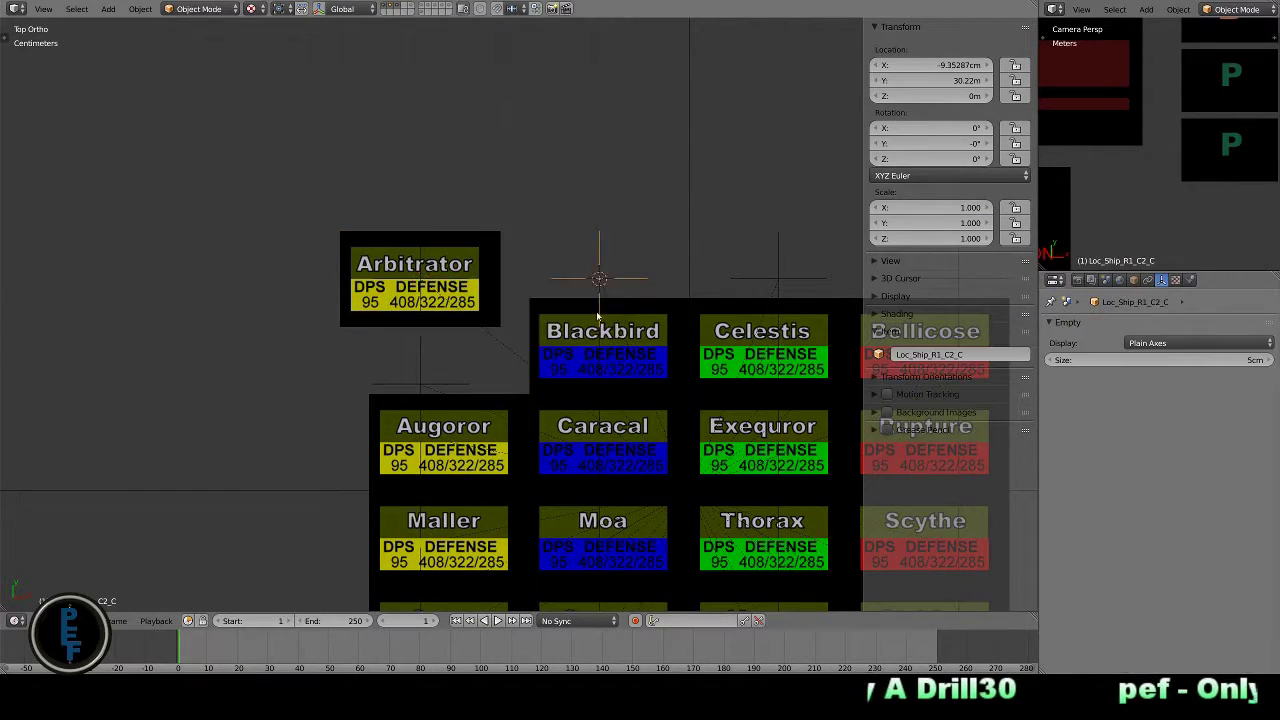
click(719, 292)
right_click(745, 310)
key(shift+s)
click(745, 290)
- Centre and enlarge the 3D view, then snap Bellicose into the top row
right_click(924, 310)
mouse_move(924, 310)
shift+middle_down()
mouse_move(518, 275)
mouse_move(809, 146)
shift+middle_up()
key(ctrl+Up)
key(shift+s)
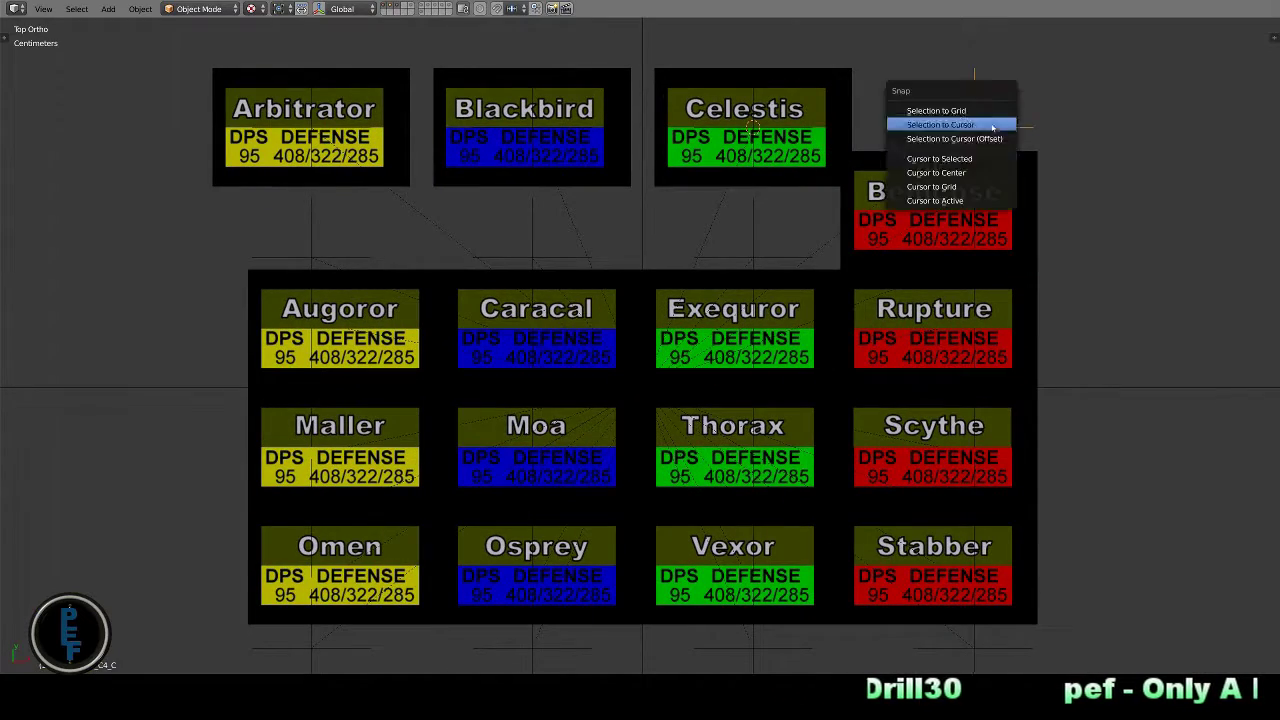
click(983, 158)
- Fill the second row with Augoror, Caracal, Exequror and Rupture
right_click(323, 300)
key(g)
click(608, 265)
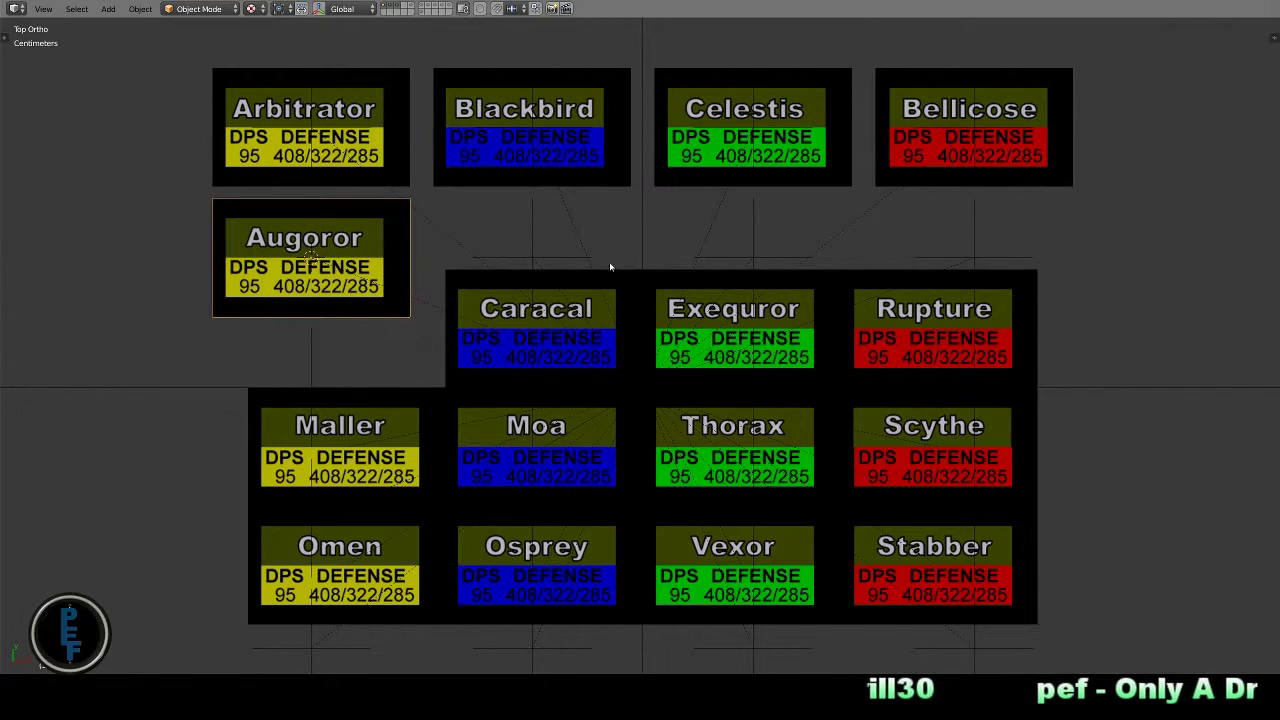
key(shift+s)
click(509, 260)
right_click(733, 310)
key(g)
click(745, 250)
right_click(940, 300)
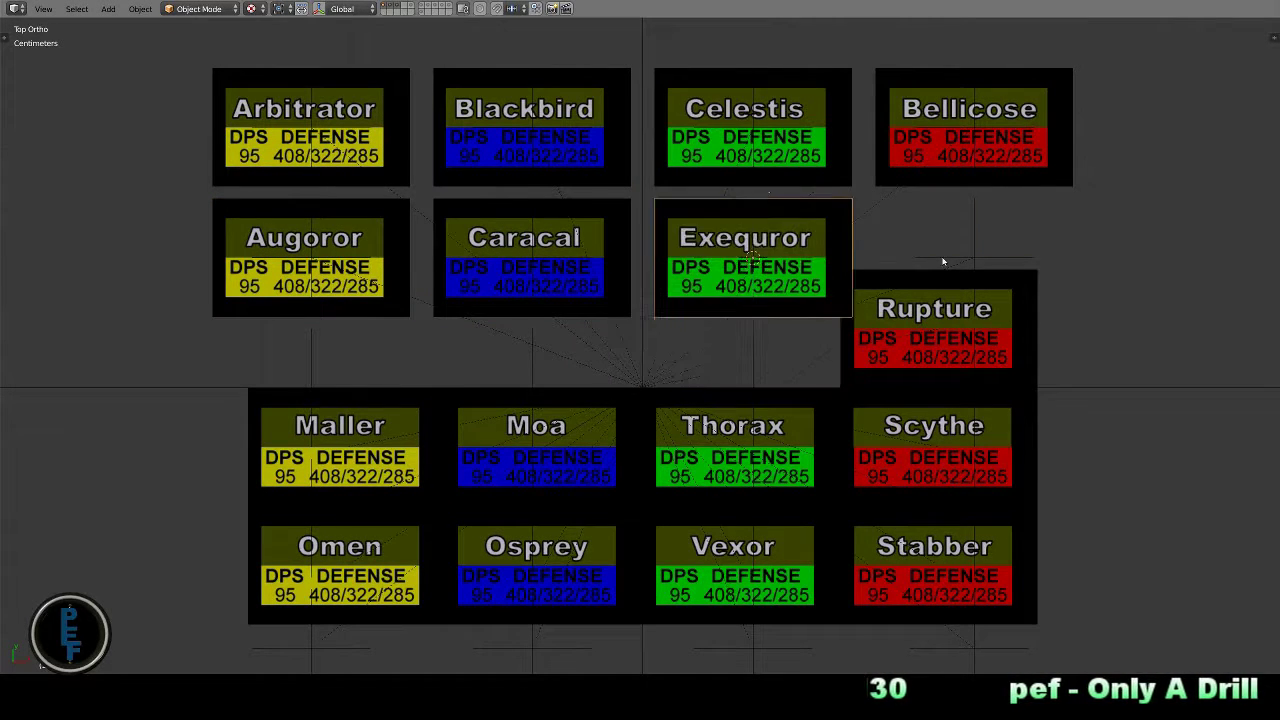
key(shift+s)
click(945, 295)
- Snap Maller under Augoror and Moa under Caracal
right_click(306, 408)
key(shift+s)
click(306, 408)
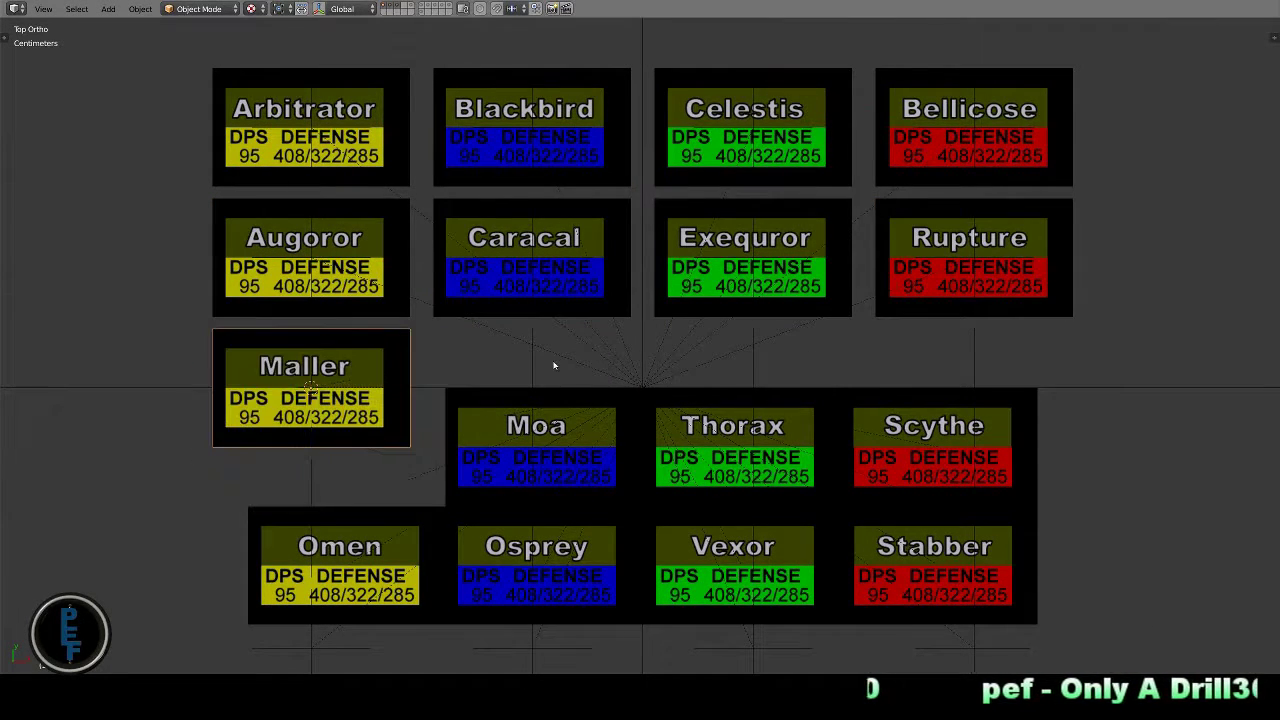
key(shift+s)
click(518, 404)
key(shift+s)
click(477, 339)
- Place Thorax beside Moa and Scythe at the end of that row
key(shift+s)
click(478, 379)
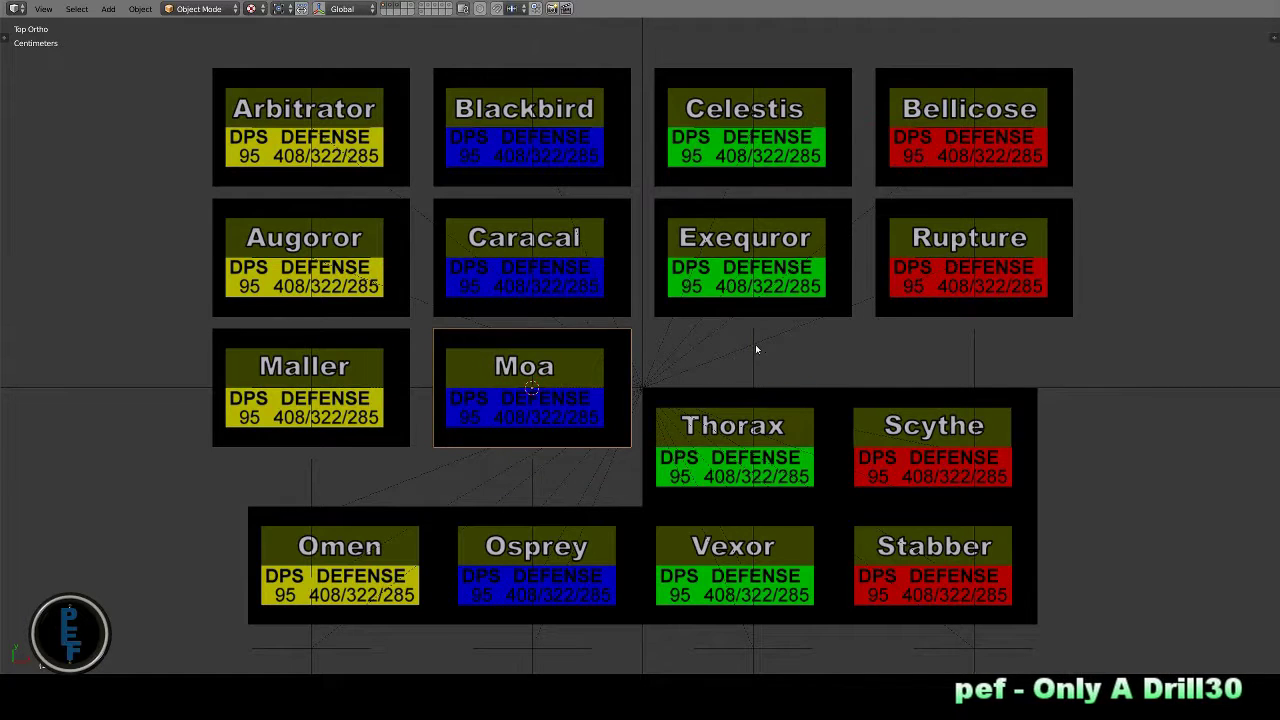
right_click(745, 427)
key(shift+s)
click(745, 427)
key(shift+s)
click(974, 395)
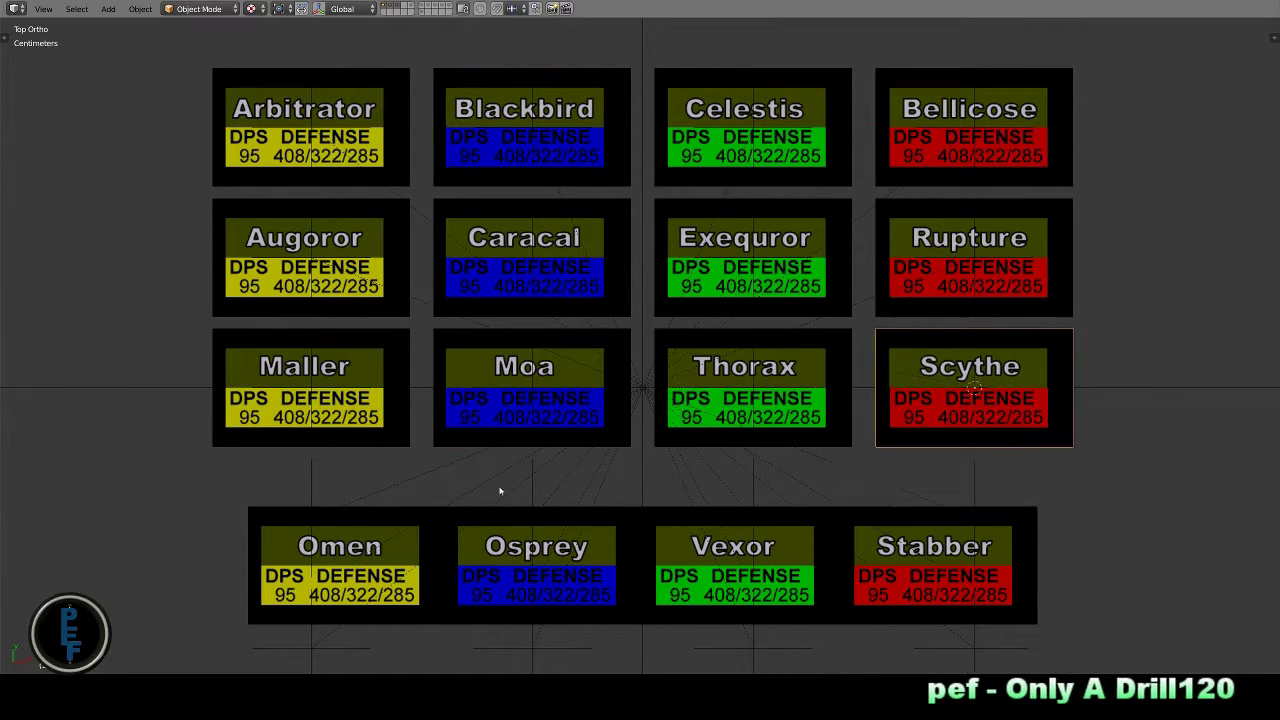
- Snap Omen under Maller, Osprey beside Omen and Vexor under Thorax
right_click(265, 515)
key(shift+s)
click(263, 491)
click(533, 497)
right_click(533, 545)
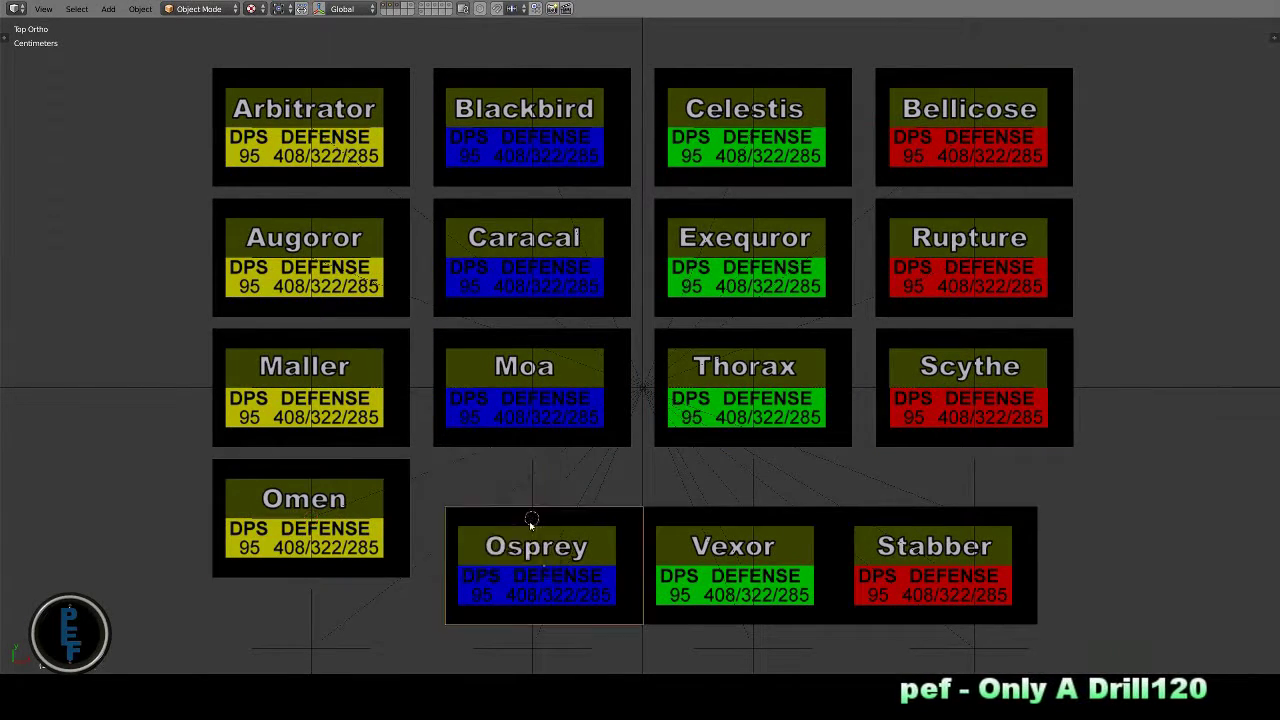
click(533, 520)
right_click(745, 545)
click(752, 518)
key(shift+s)
click(752, 494)
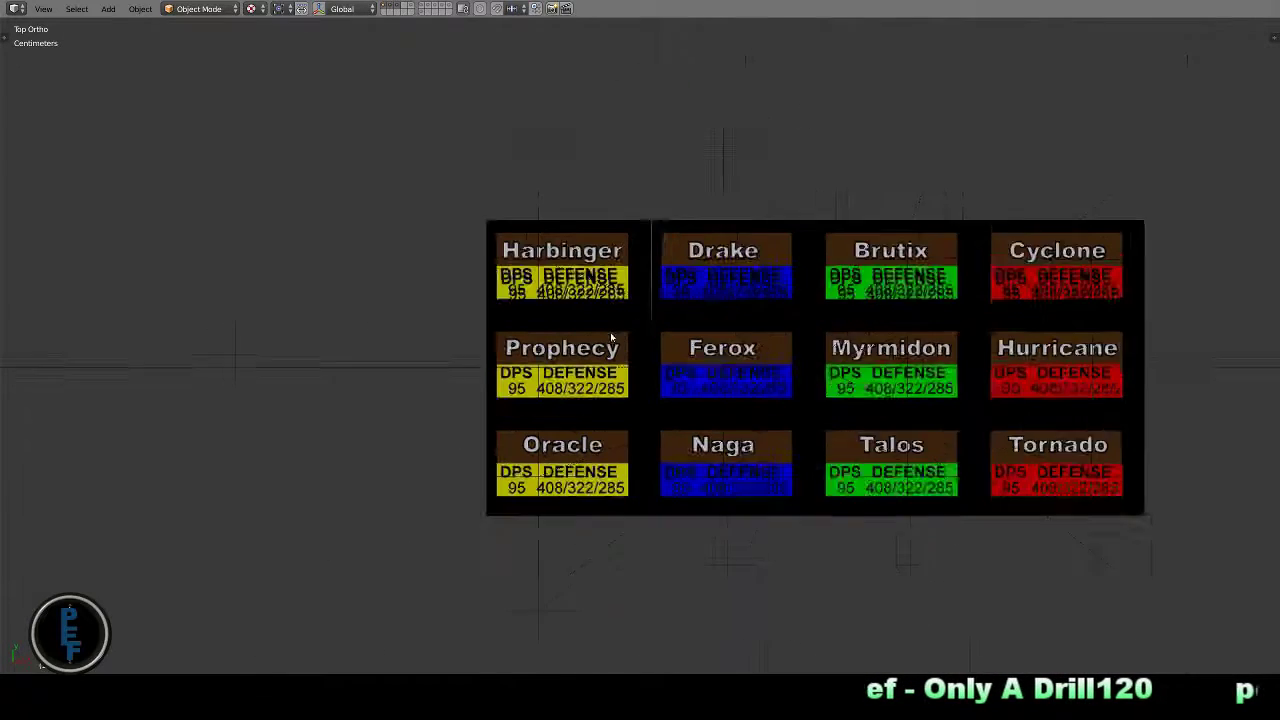
- Snap Harbinger into the next grid's first slot with Drake beside it
click(524, 114)
right_click(537, 214)
key(shift+s)
click(537, 190)
click(745, 115)
right_click(763, 206)
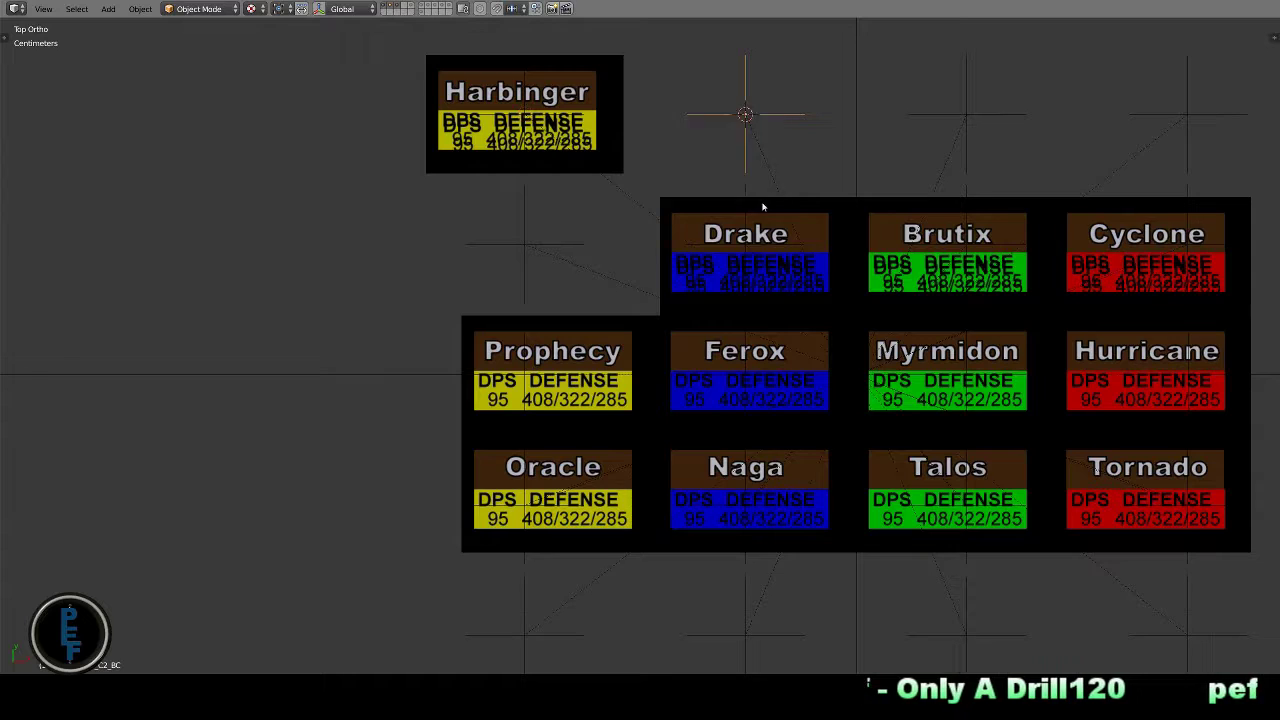
click(763, 182)
- Complete that top row with Brutix and Cyclone on their slots
click(971, 115)
right_click(960, 206)
key(shift+s)
click(960, 182)
click(1186, 115)
right_click(1150, 250)
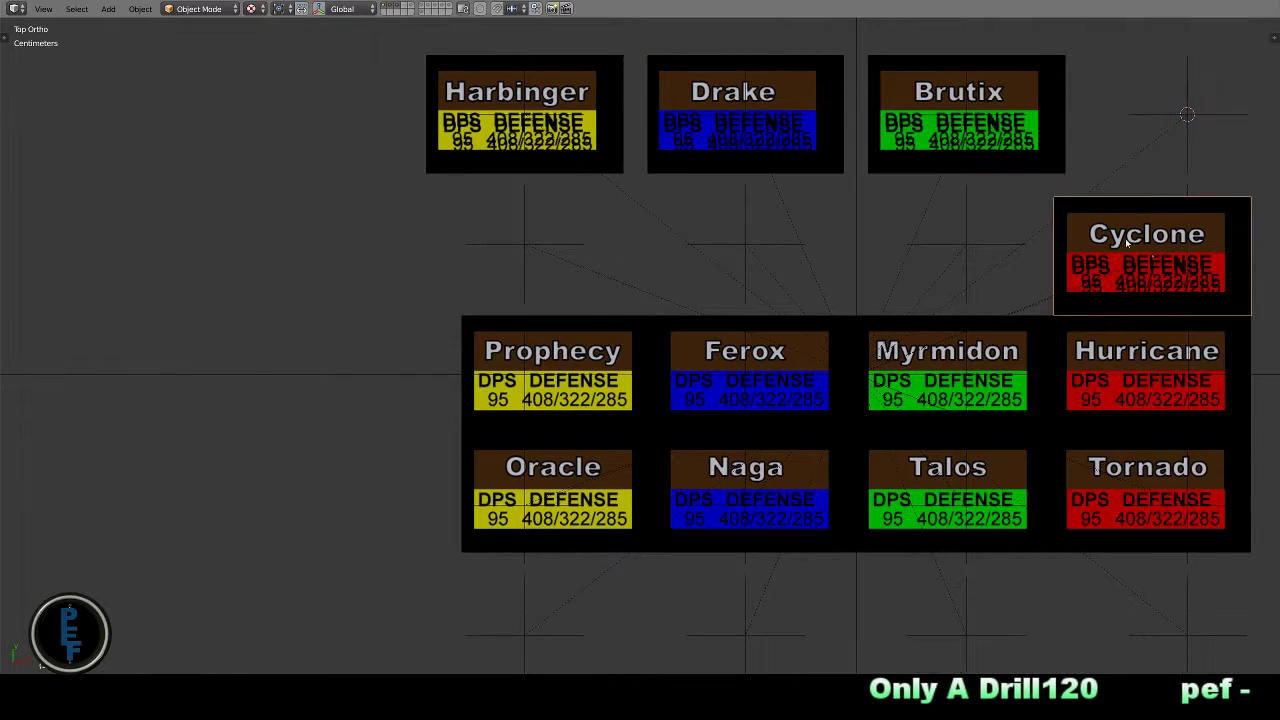
key(shift+s)
click(1150, 226)
- Line up Prophecy, Ferox, Myrmidon and Hurricane as the grid's second row
right_click(514, 329)
click(745, 244)
right_click(745, 360)
key(shift+s)
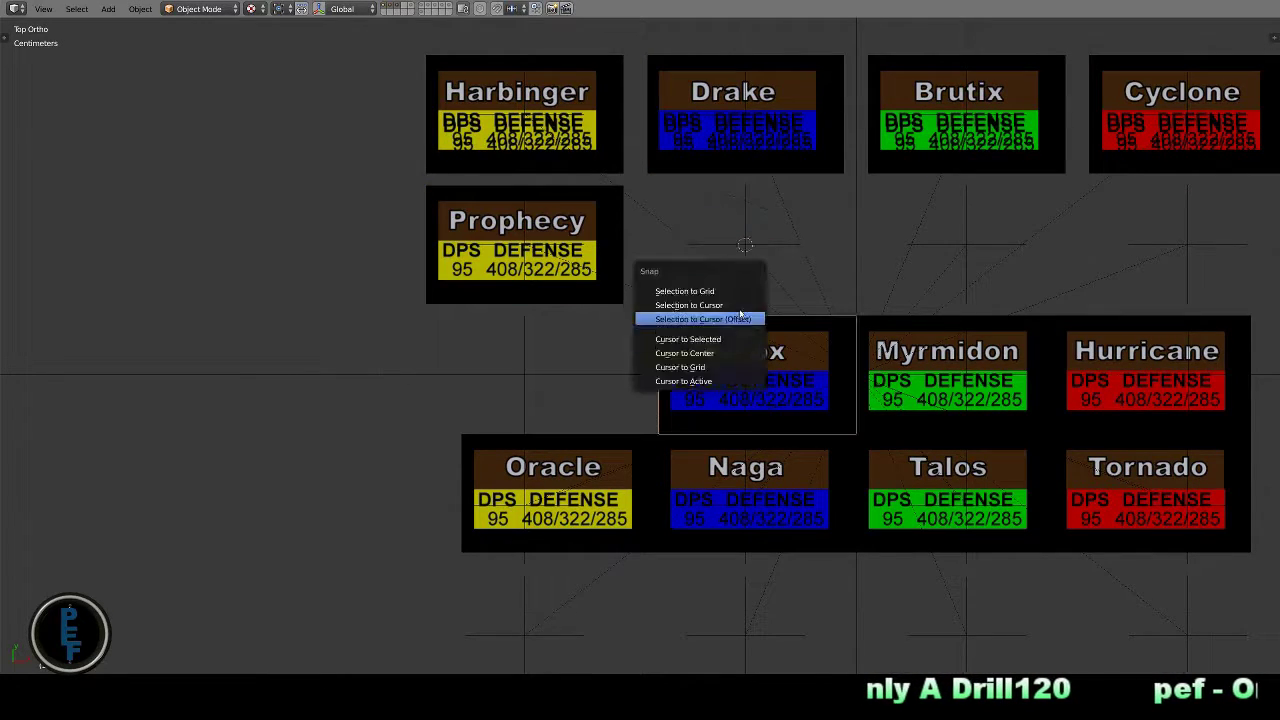
click(700, 317)
right_click(947, 365)
click(850, 317)
key(shift+s)
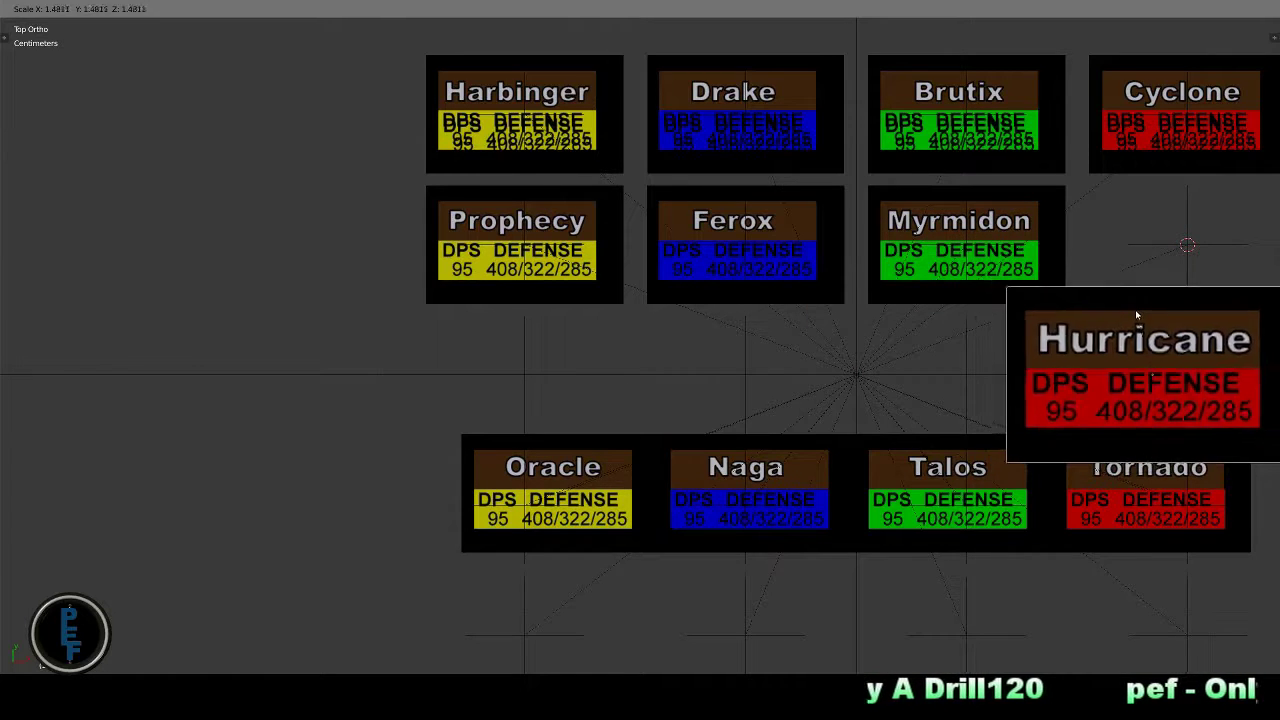
key(shift+s)
click(1100, 281)
- Snap Oracle under Prophecy and Naga beside Oracle
right_click(539, 445)
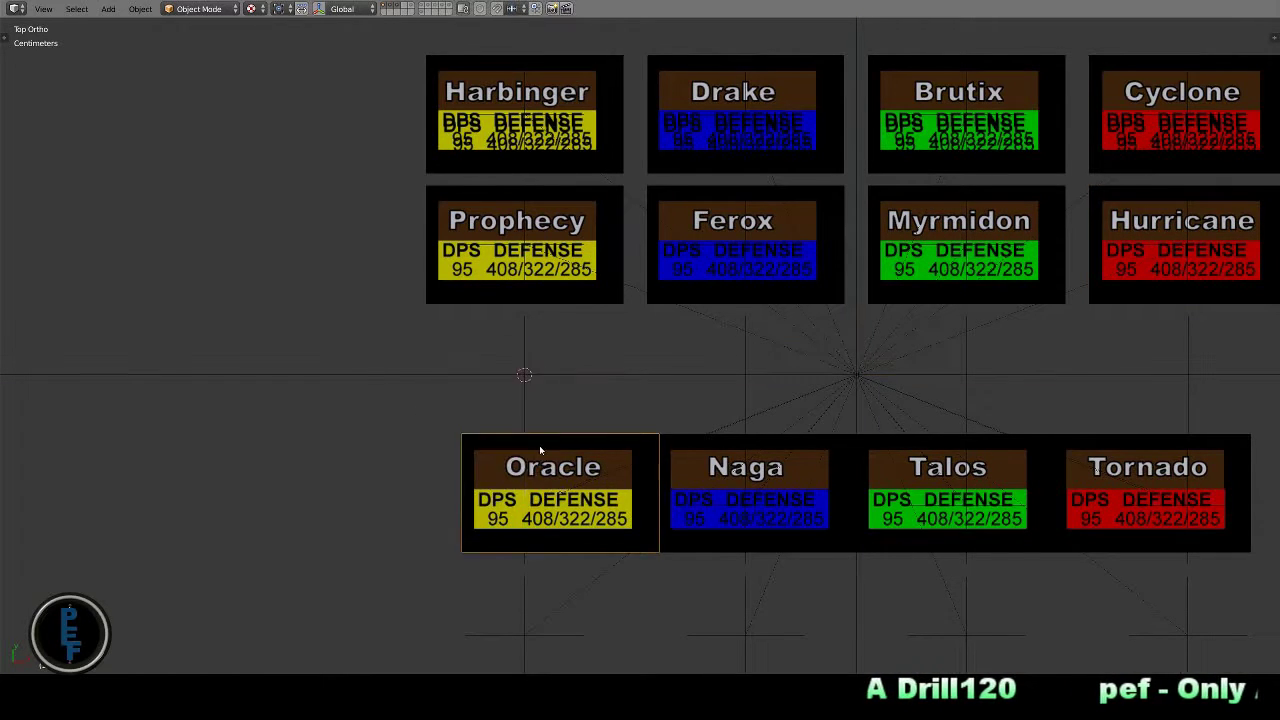
key(shift+s)
click(539, 445)
right_click(745, 470)
key(shift+s)
click(700, 428)
- Finish the bottom row with Talos and Tornado in the last empty slot
right_click(947, 480)
key(shift+s)
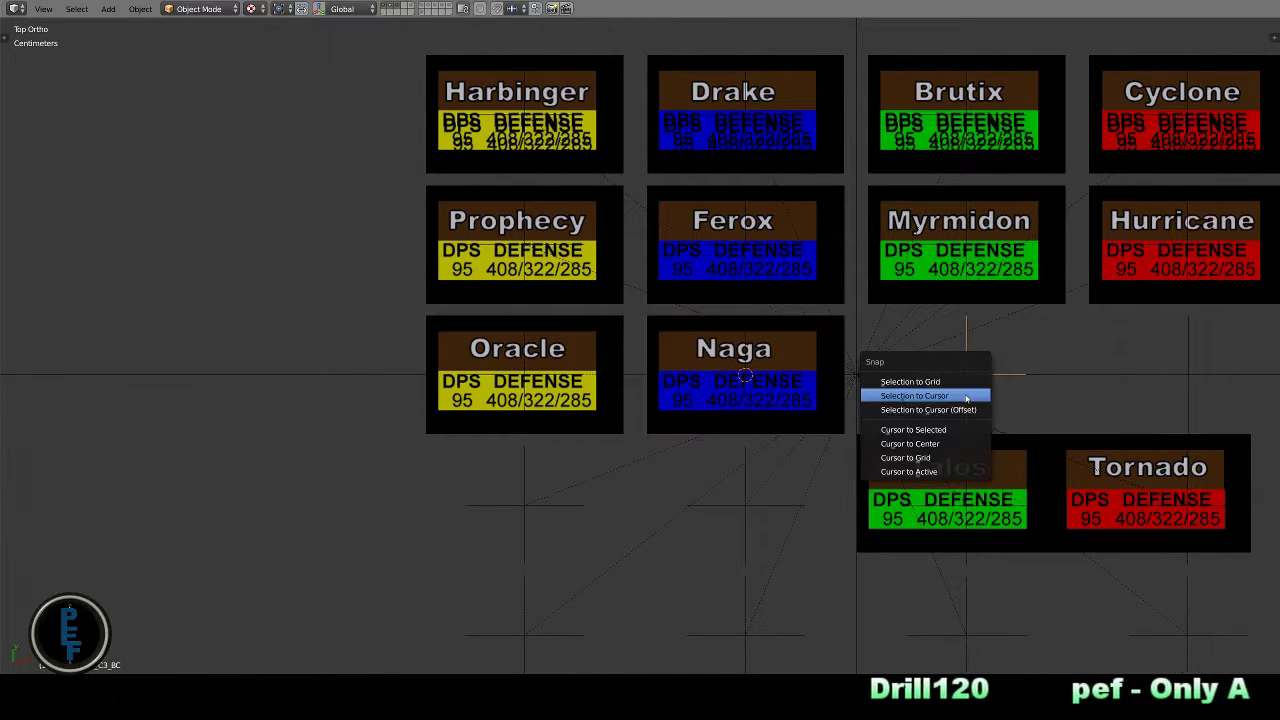
click(925, 392)
click(1188, 375)
right_click(1150, 480)
key(shift+s)
click(1163, 423)
- Snap Abaddon into the battleship grid's first slot with Raven beside it
scroll(1113, 507, down, 5)
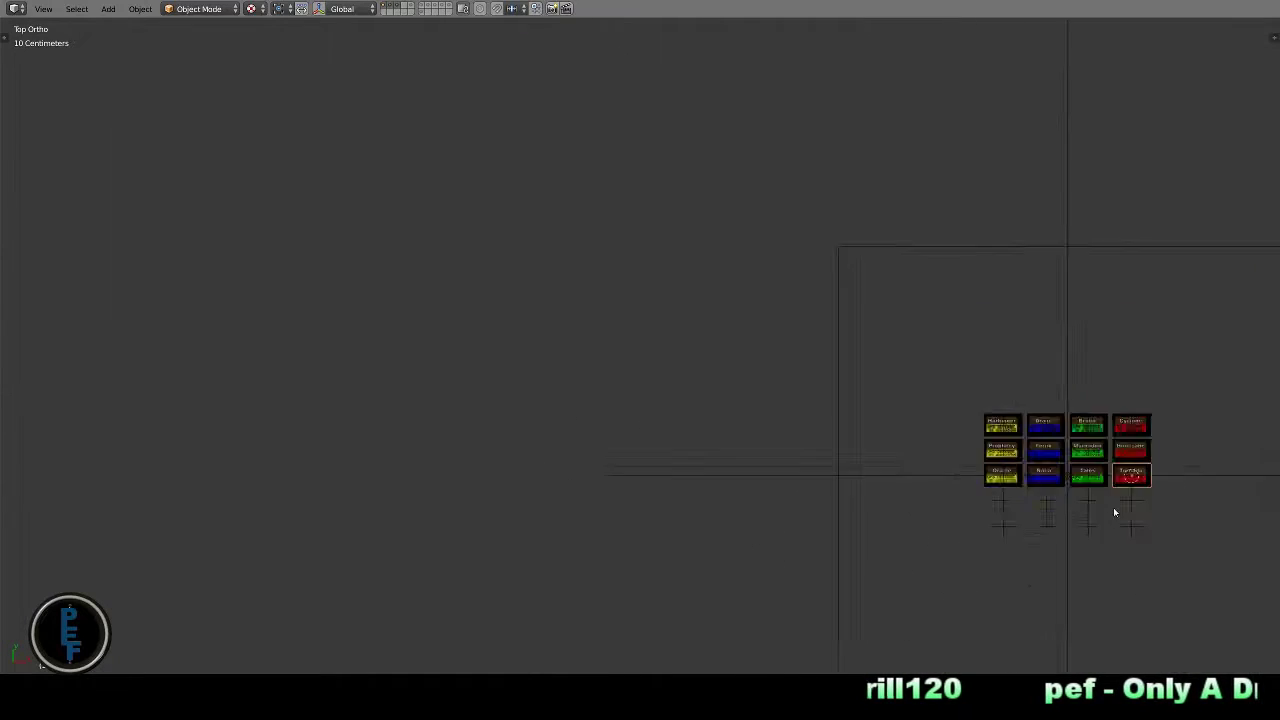
scroll(834, 363, down, 3)
scroll(737, 394, up, 6)
scroll(275, 308, up, 1)
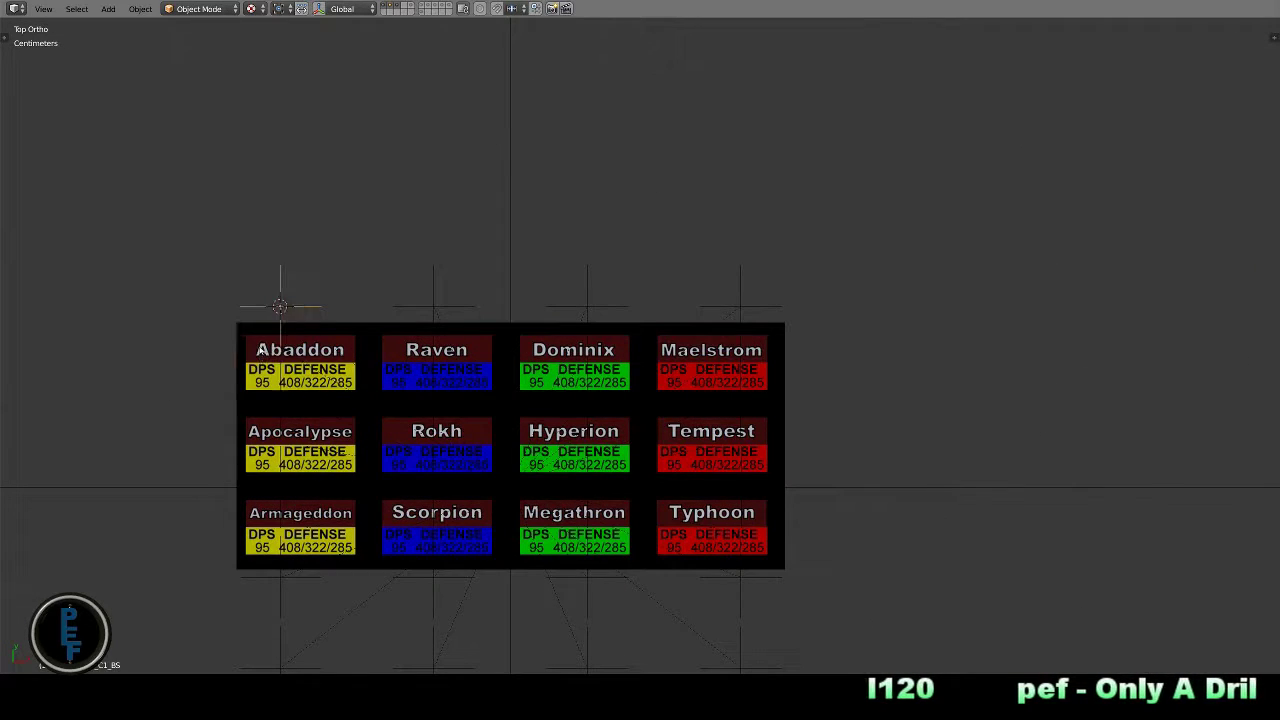
right_click(290, 360)
key(shift+s)
click(220, 316)
key(shift+s)
click(473, 321)
- Snap Maelstrom and the remaining card into the battleship top row
key(shift+s)
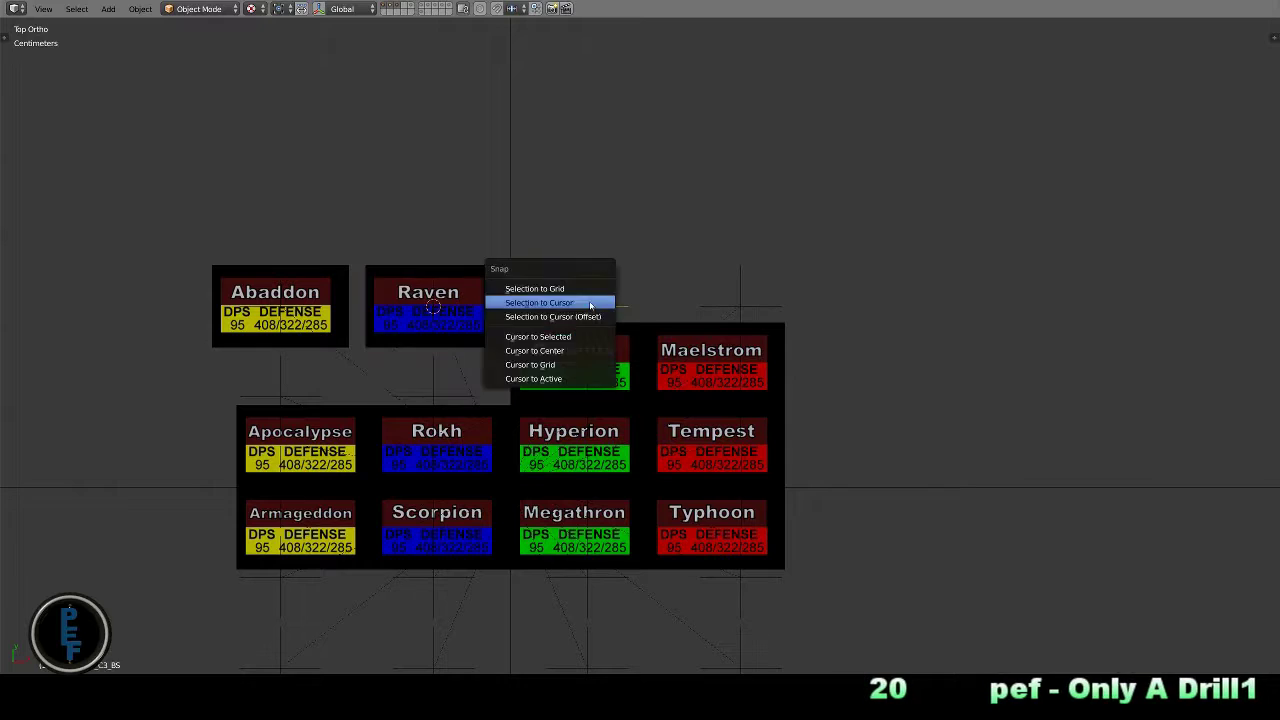
key(Escape)
key(shift+s)
key(Escape)
key(shift+s)
key(Escape)
key(shift+s)
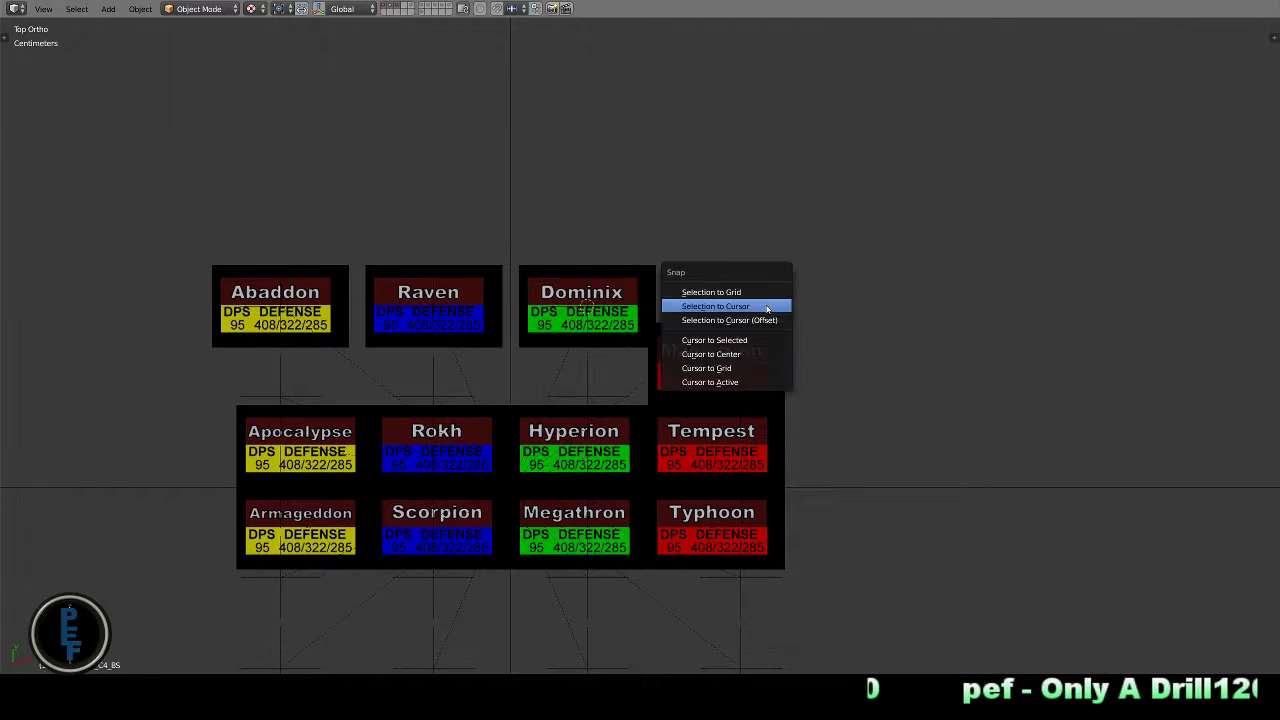
key(Escape)
key(shift+s)
- Fill row two with Apocalypse, Rokh, Hyperion and Tempest
click(290, 393)
key(shift+s)
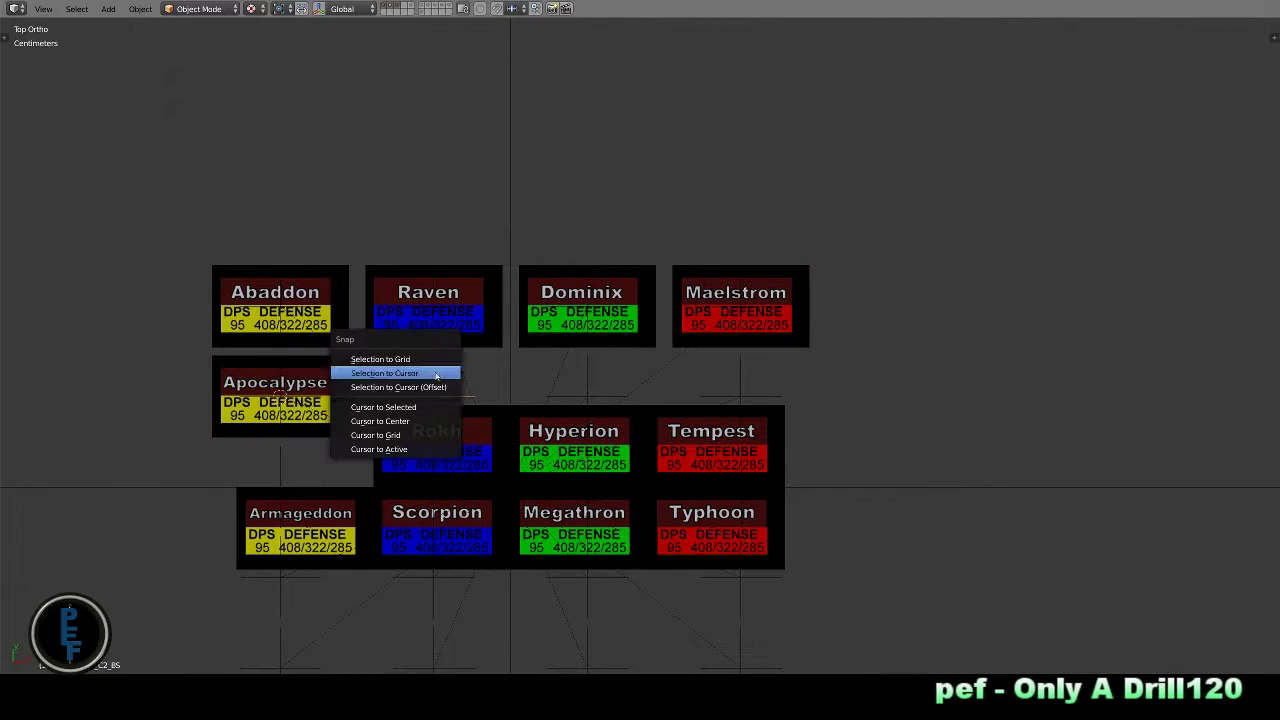
key(Escape)
key(shift+s)
click(420, 380)
key(shift+s)
click(587, 376)
key(shift+s)
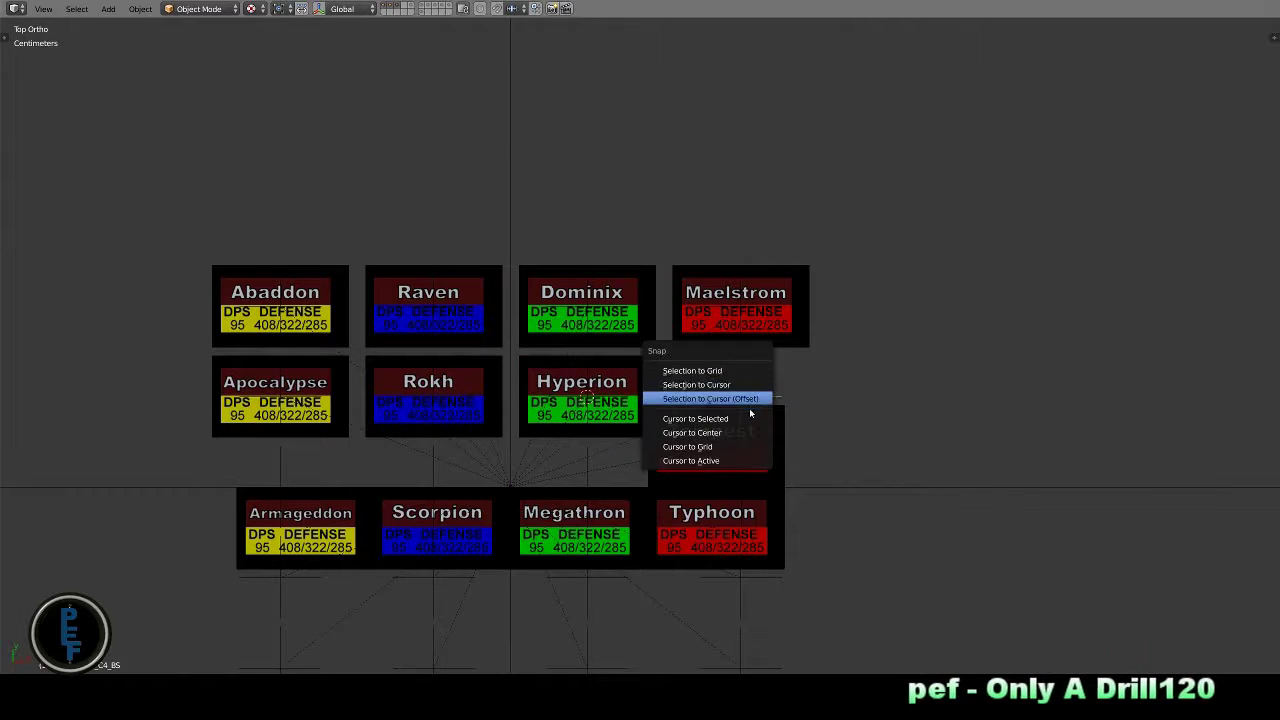
click(706, 380)
- Snap Armageddon into the row-3 left slot and Scorpion beside it
key(shift+s)
key(Escape)
key(shift+s)
click(305, 481)
click(430, 505)
key(shift+s)
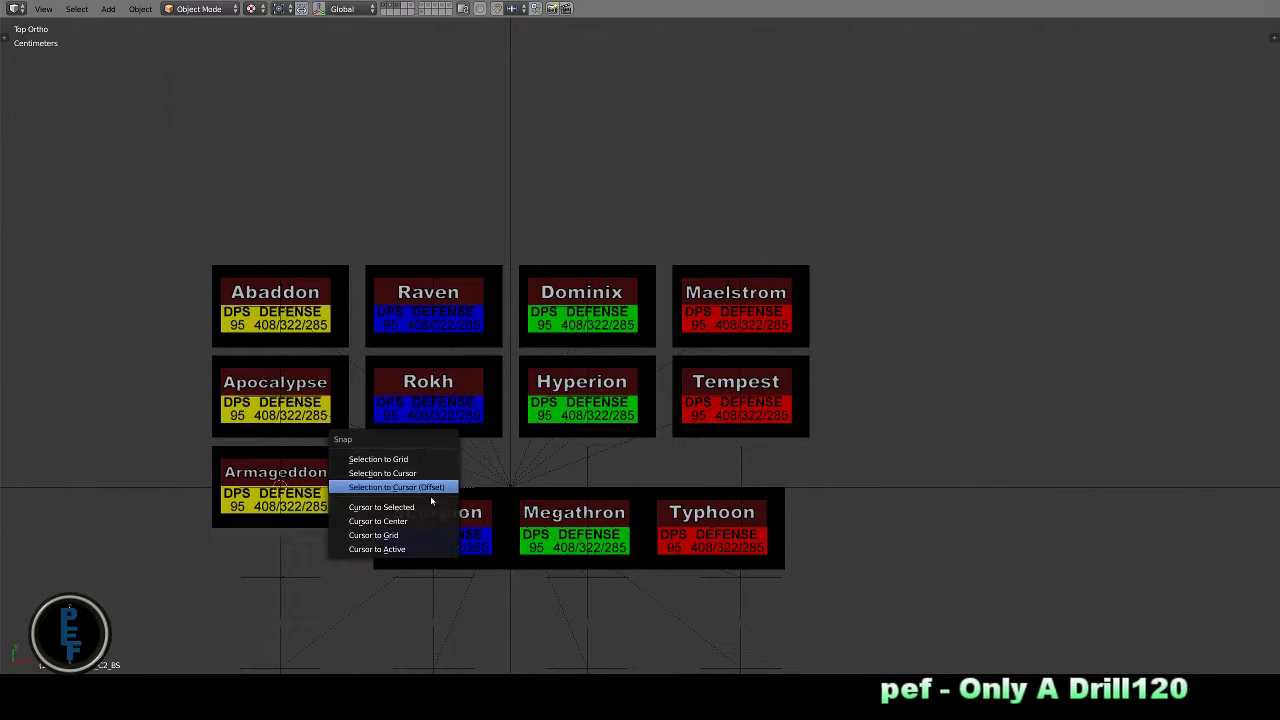
click(395, 465)
- Complete row three with Megathron and Typhoon in the last slot
click(575, 510)
key(shift+s)
click(576, 466)
click(712, 520)
key(shift+s)
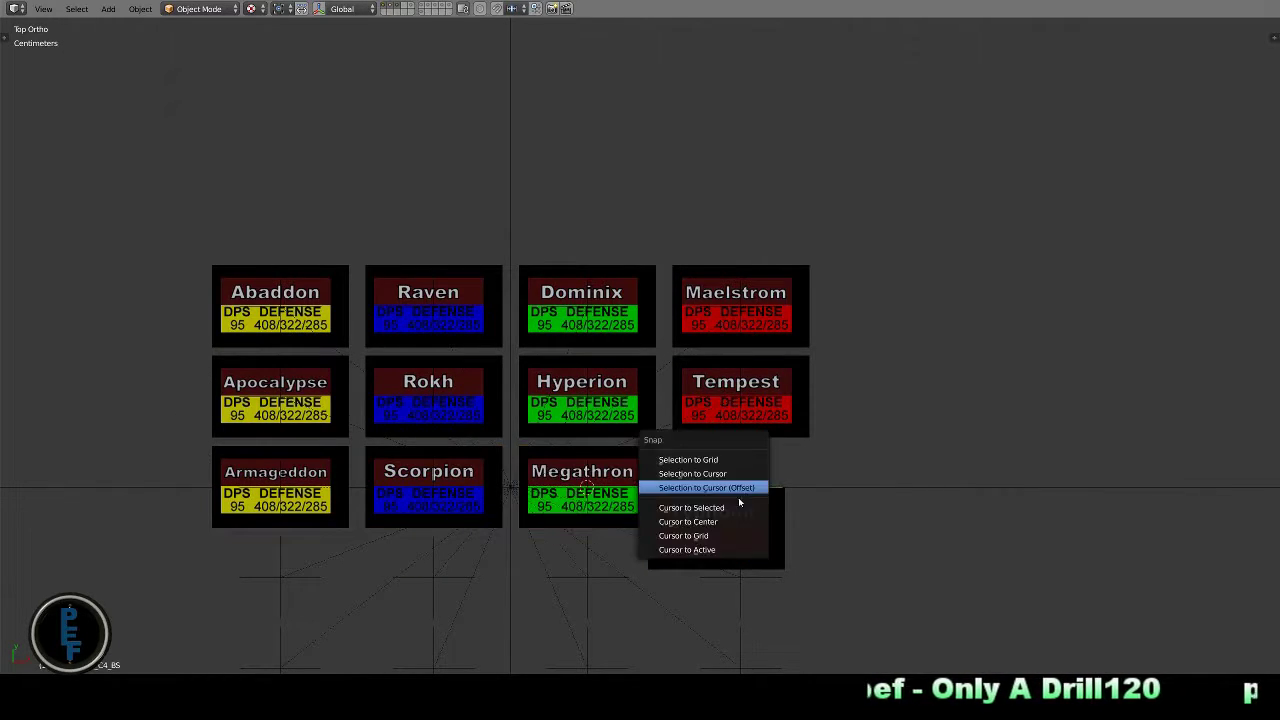
click(735, 487)
scroll(735, 478, down, 8)
scroll(735, 476, up, 5)
- Zoom in on the card board in top view, orbit briefly, then look through the scene camera
scroll(430, 435, down, 5)
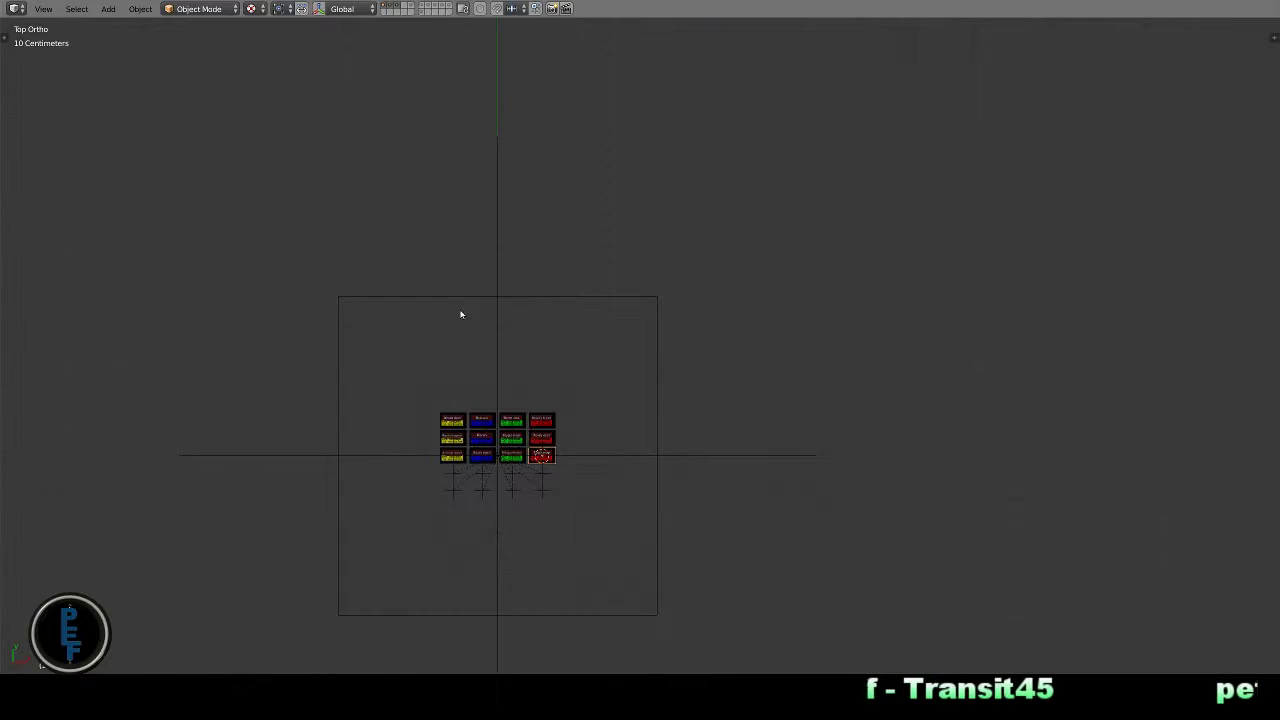
scroll(573, 591, down, 6)
scroll(573, 591, up, 5)
key(KP_7)
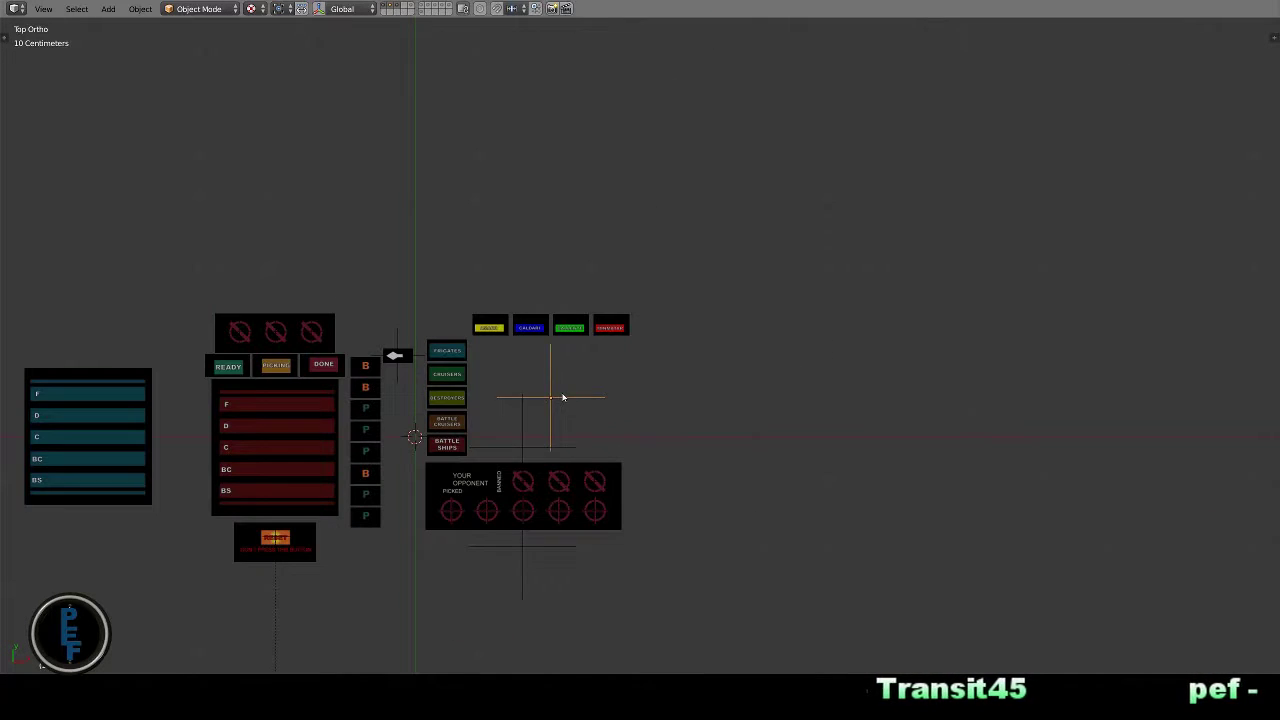
scroll(563, 429, down, 6)
key(shift+s)
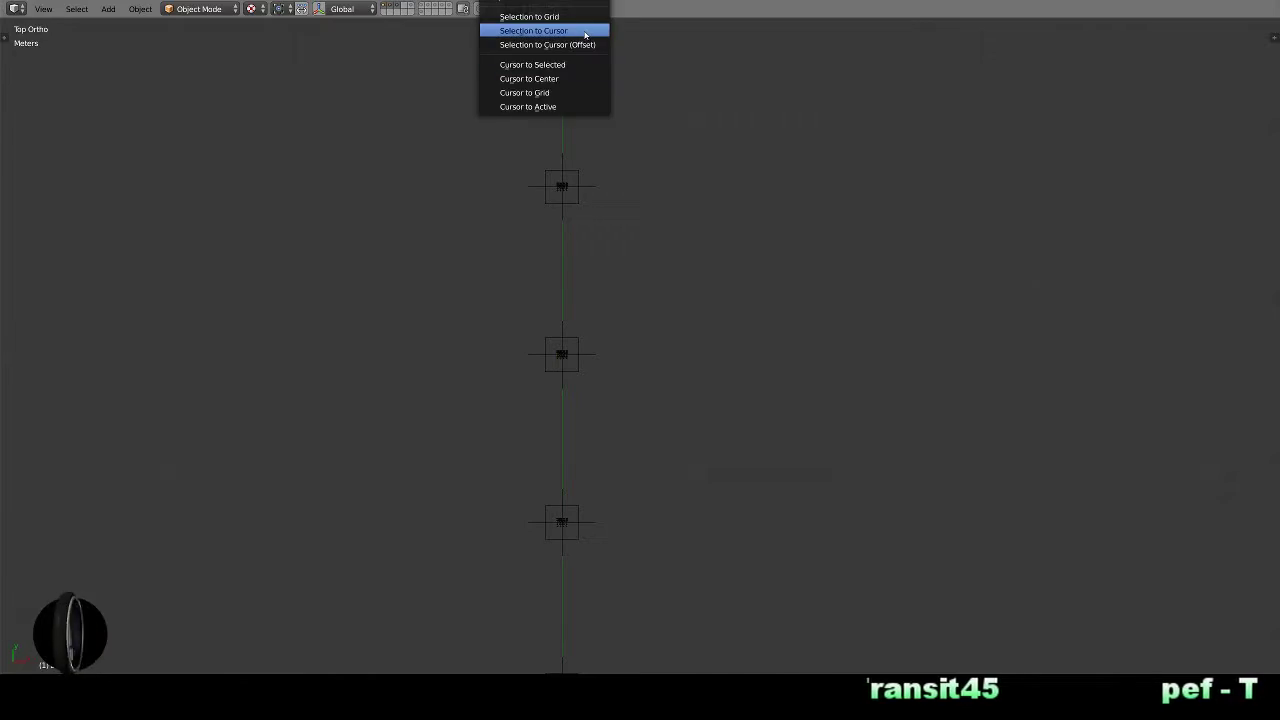
click(586, 34)
scroll(648, 378, up, 5)
scroll(648, 378, up, 3)
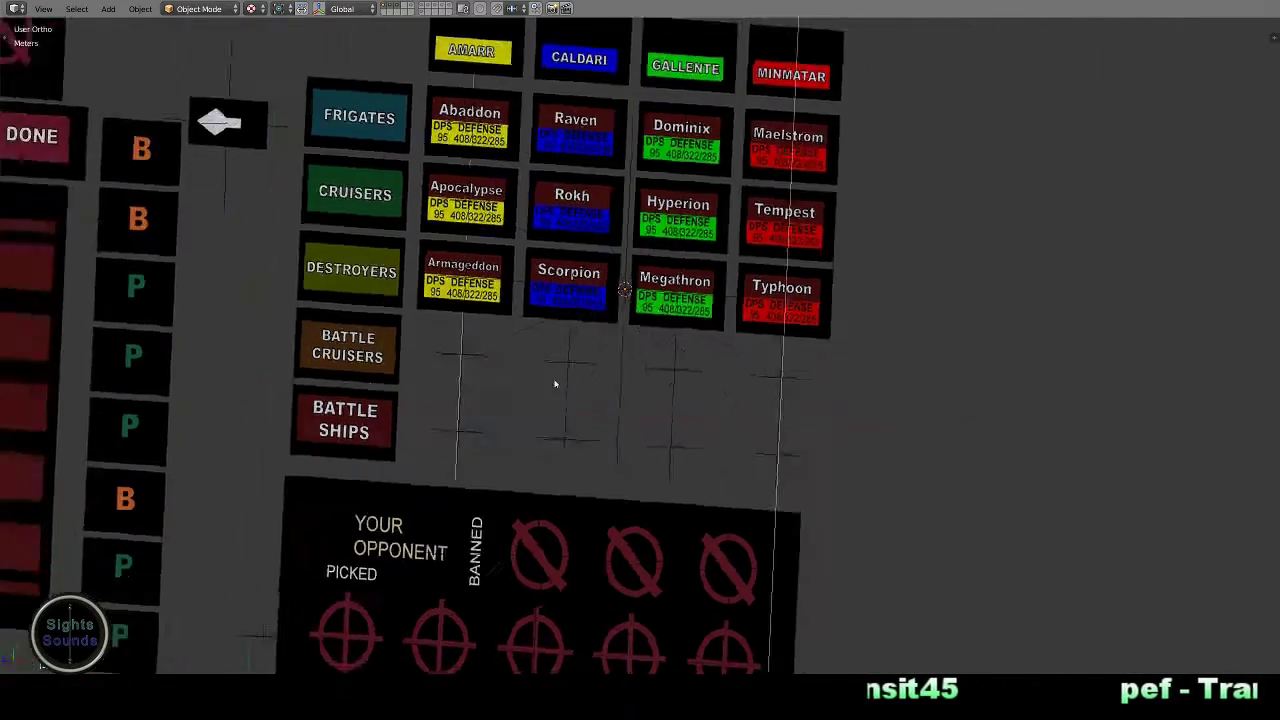
mouse_move(554, 380)
middle_down()
mouse_move(397, 357)
mouse_move(703, 374)
middle_up()
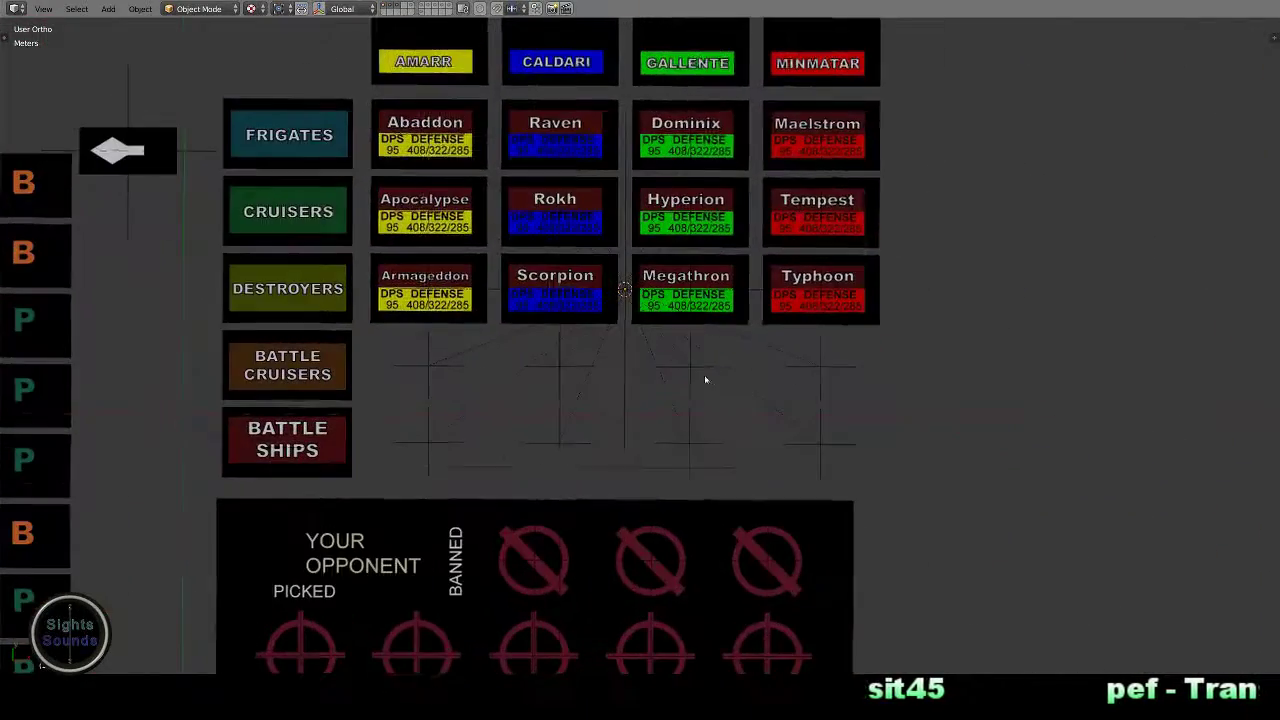
key(KP_0)
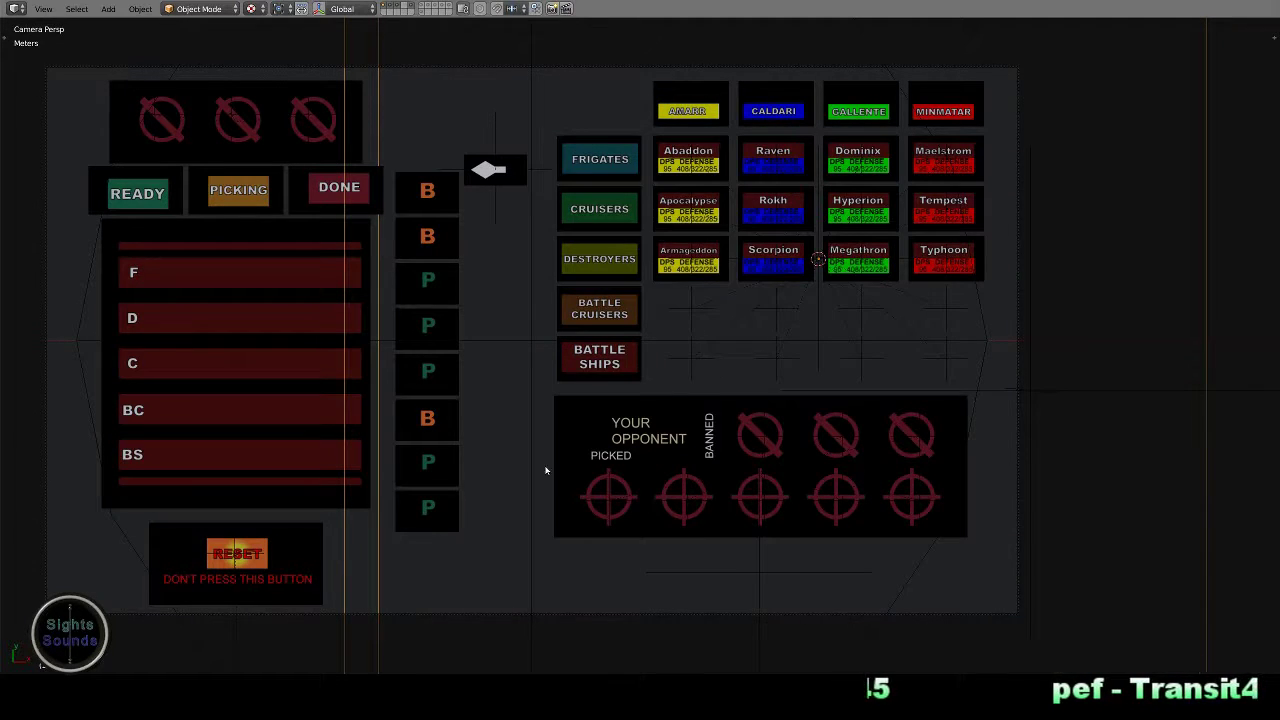
- Test-render the camera view of the pick/ban layout, then return to the scene
key(F12)
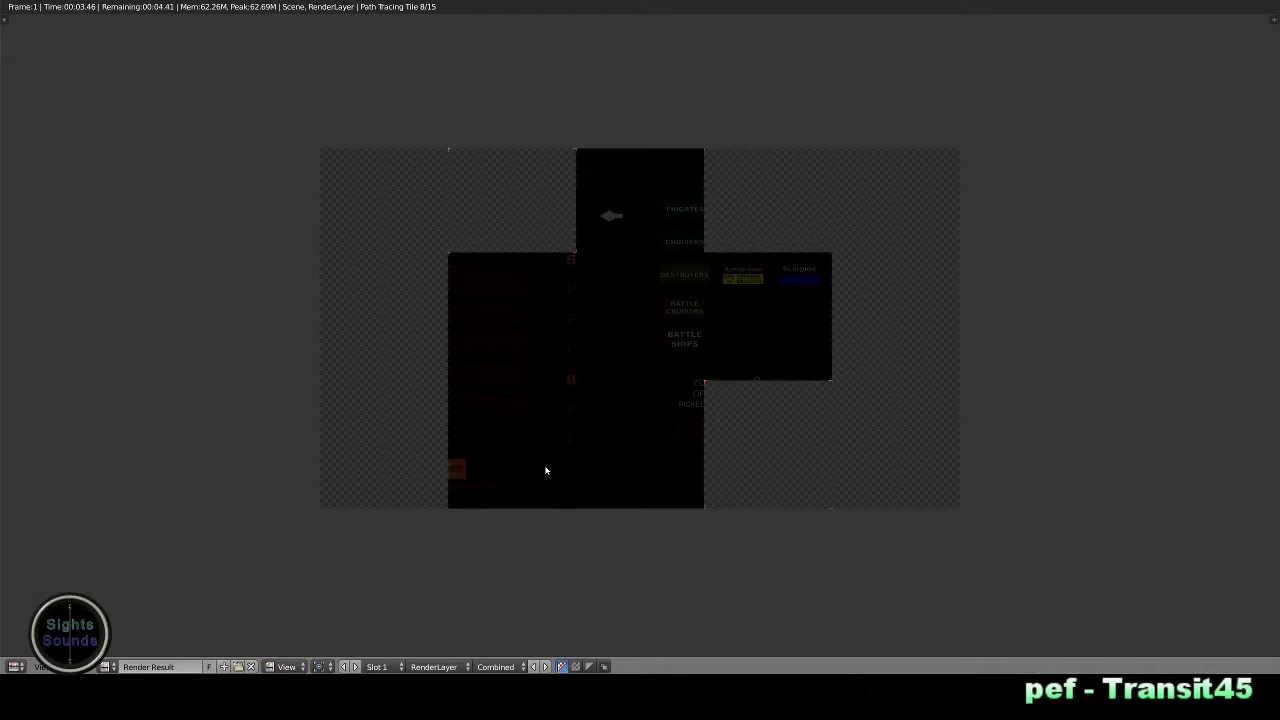
scroll(670, 369, up, 3)
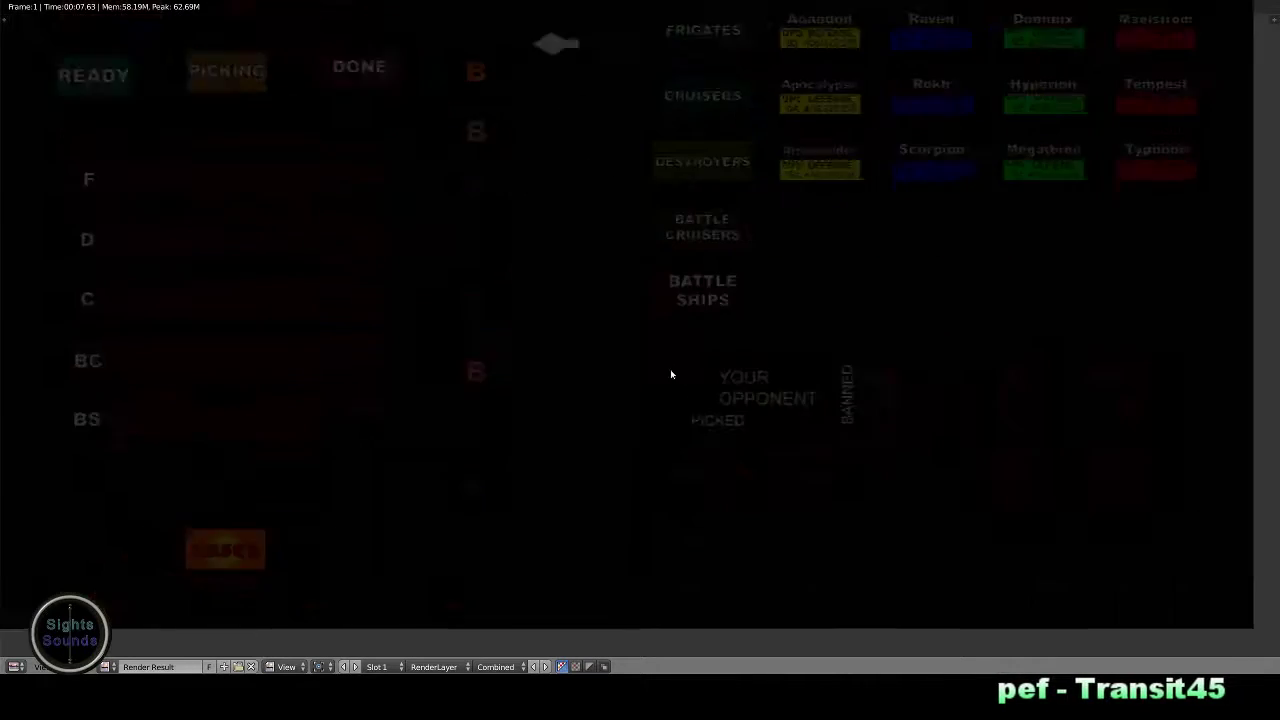
scroll(680, 400, down, 3)
key(Escape)
scroll(603, 571, up, 2)
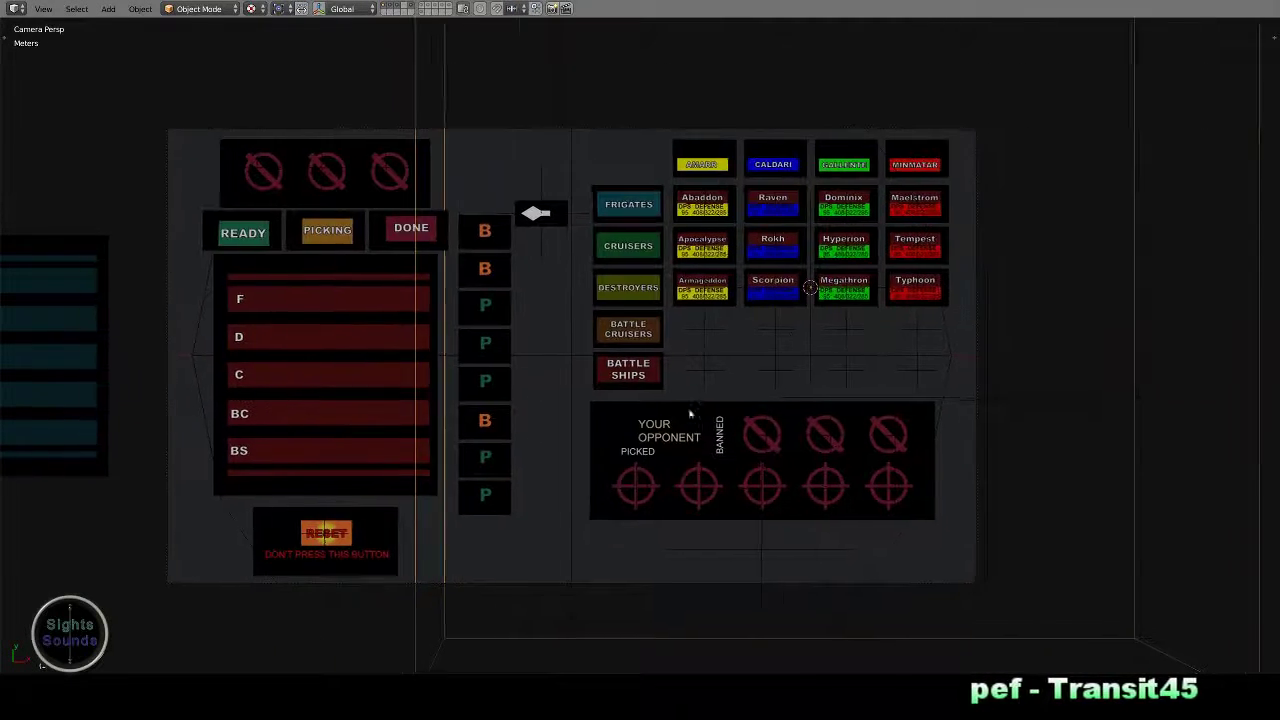
scroll(603, 571, up, 1)
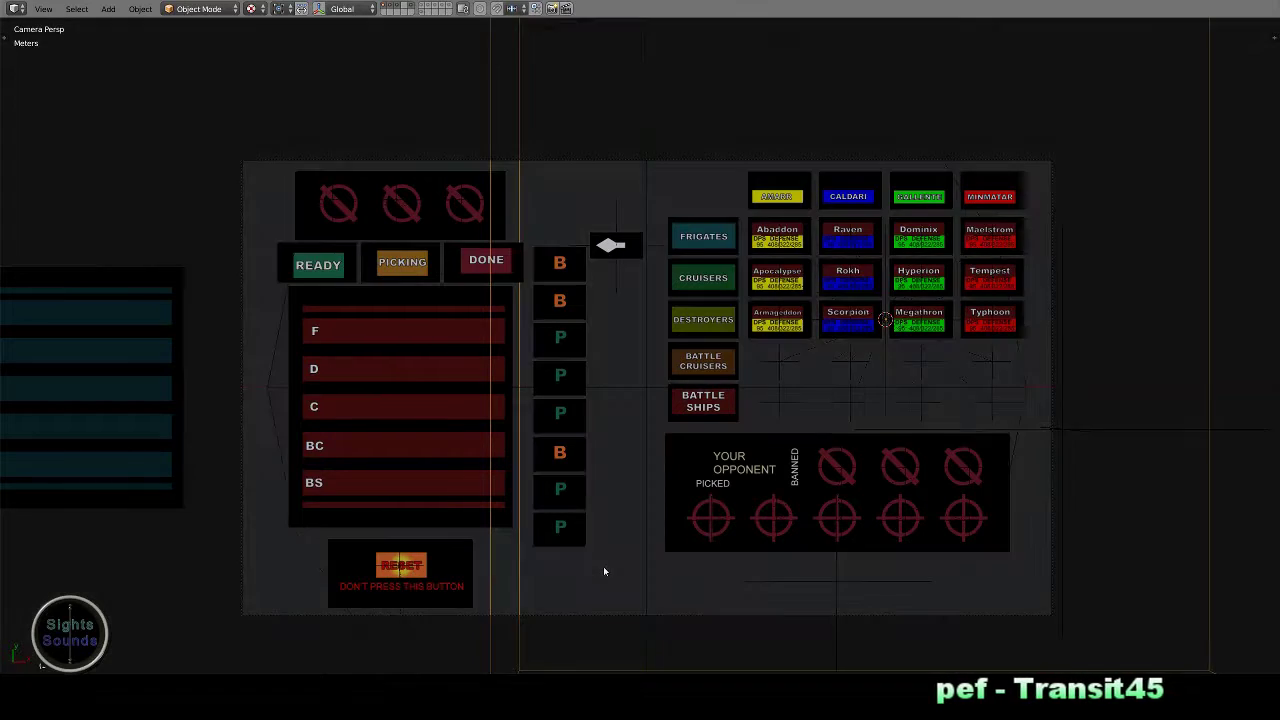
scroll(603, 566, up, 3)
- Outside the camera view, select the top empty and snap onto it with the snap menu
key(KP_0)
scroll(603, 566, down, 5)
click(601, 420)
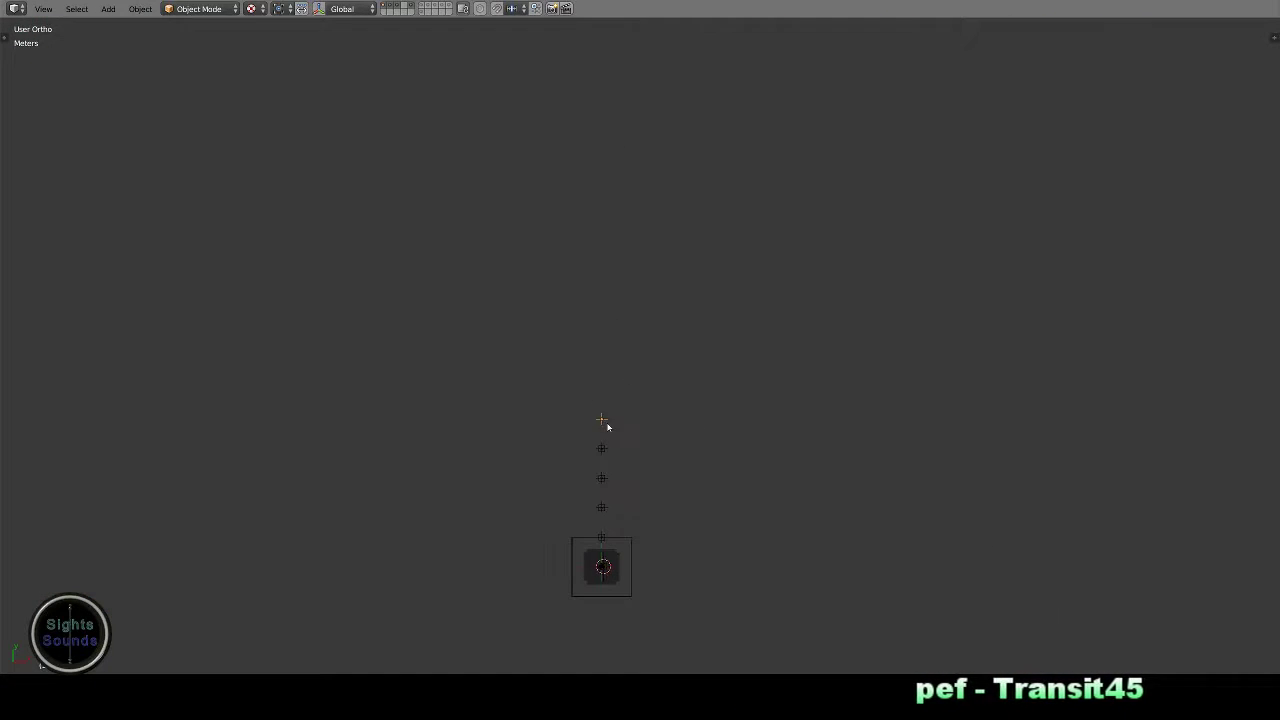
key(shift+s)
click(605, 457)
- In top-down view, frame the selection and snap it to the chosen target
scroll(683, 586, up, 3)
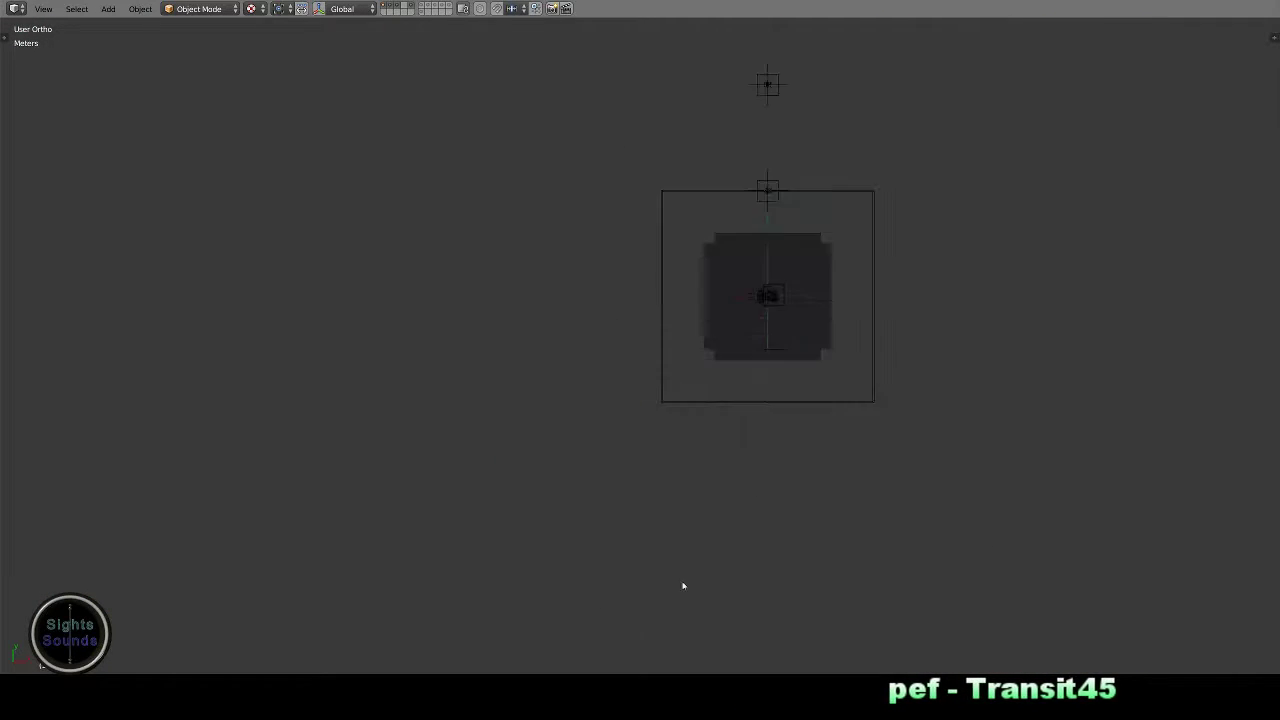
middle_drag(683, 586, 746, 325)
key(KP_7)
key(KP_Decimal)
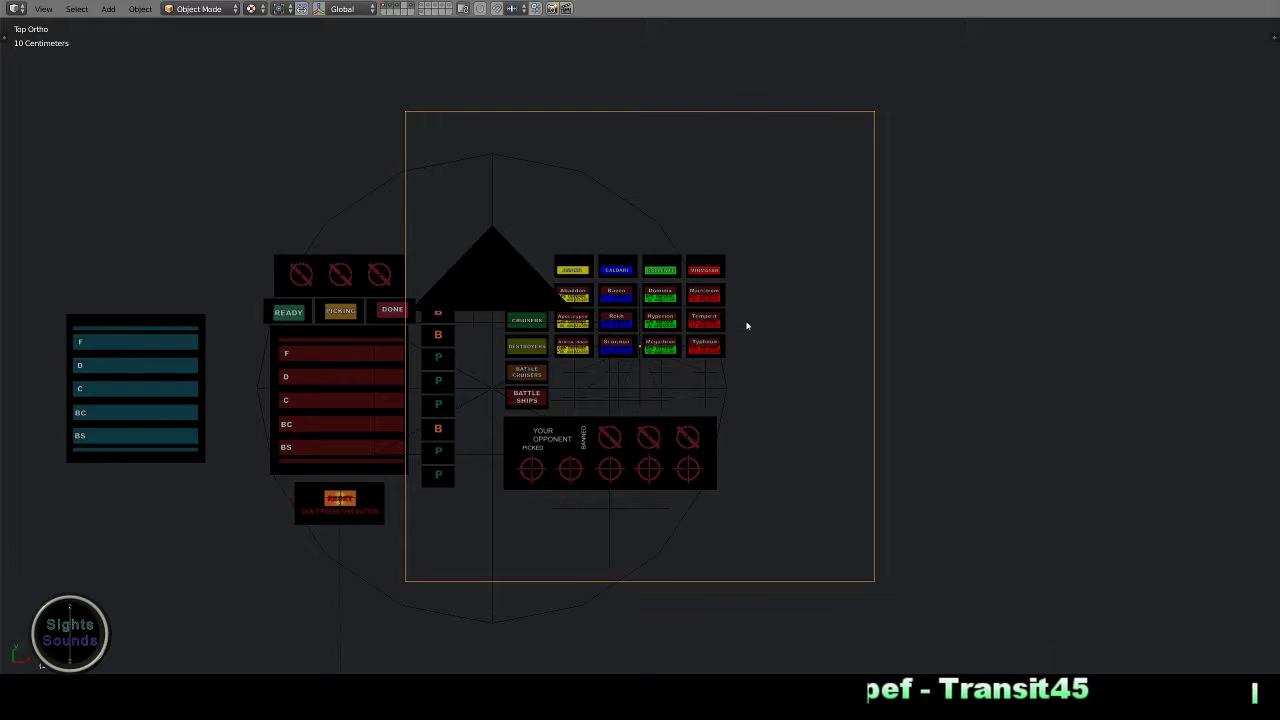
key(shift+s)
click(757, 295)
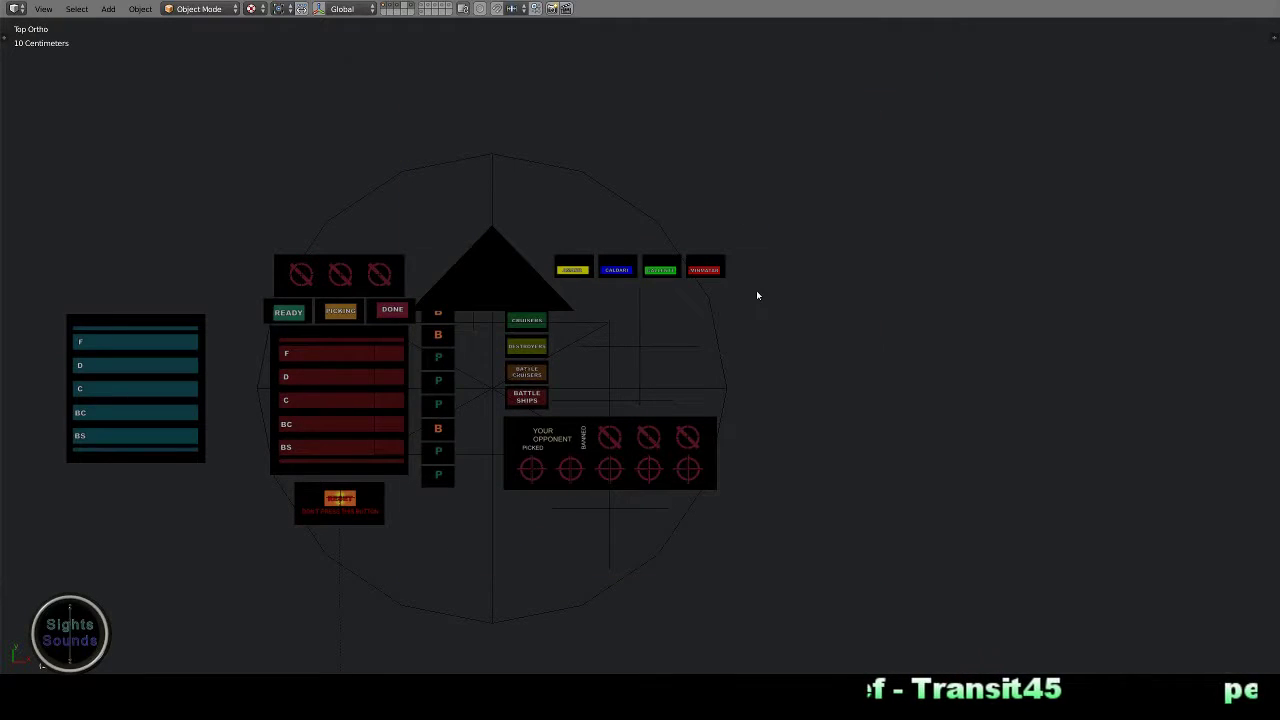
- Return to the scene camera view and save the blend file
key(KP_0)
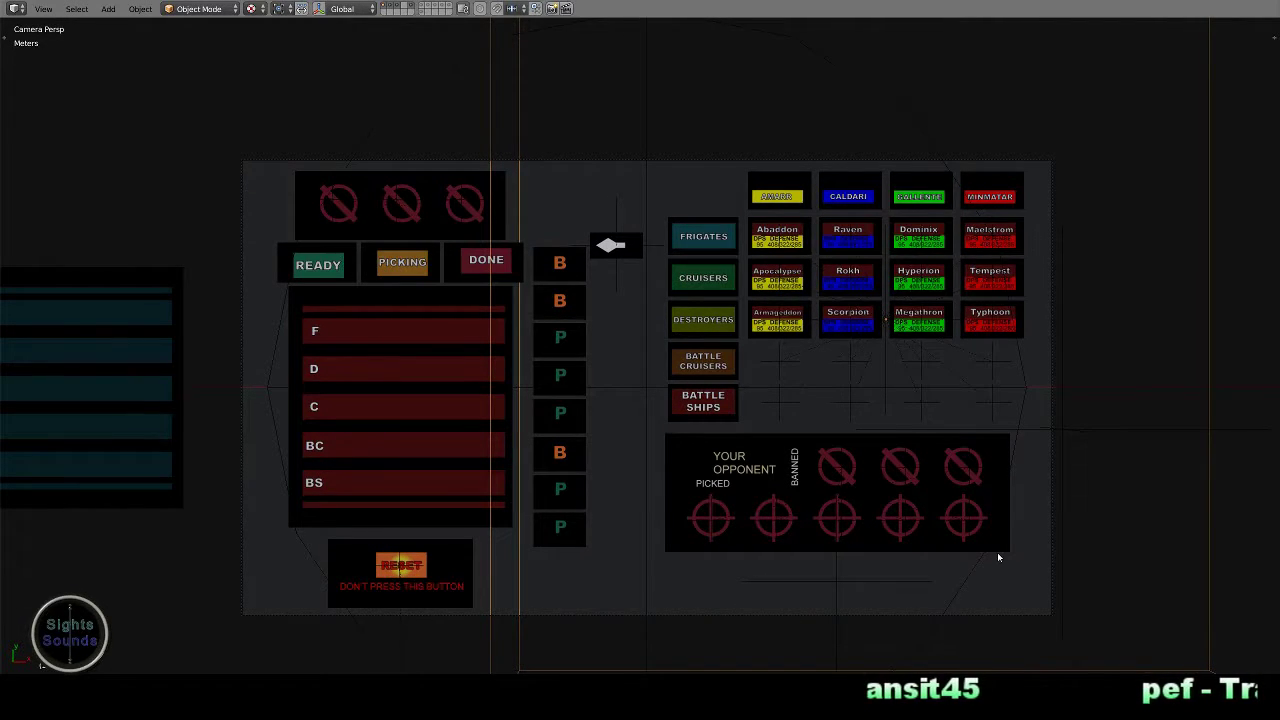
key(ctrl+s)
click(810, 505)
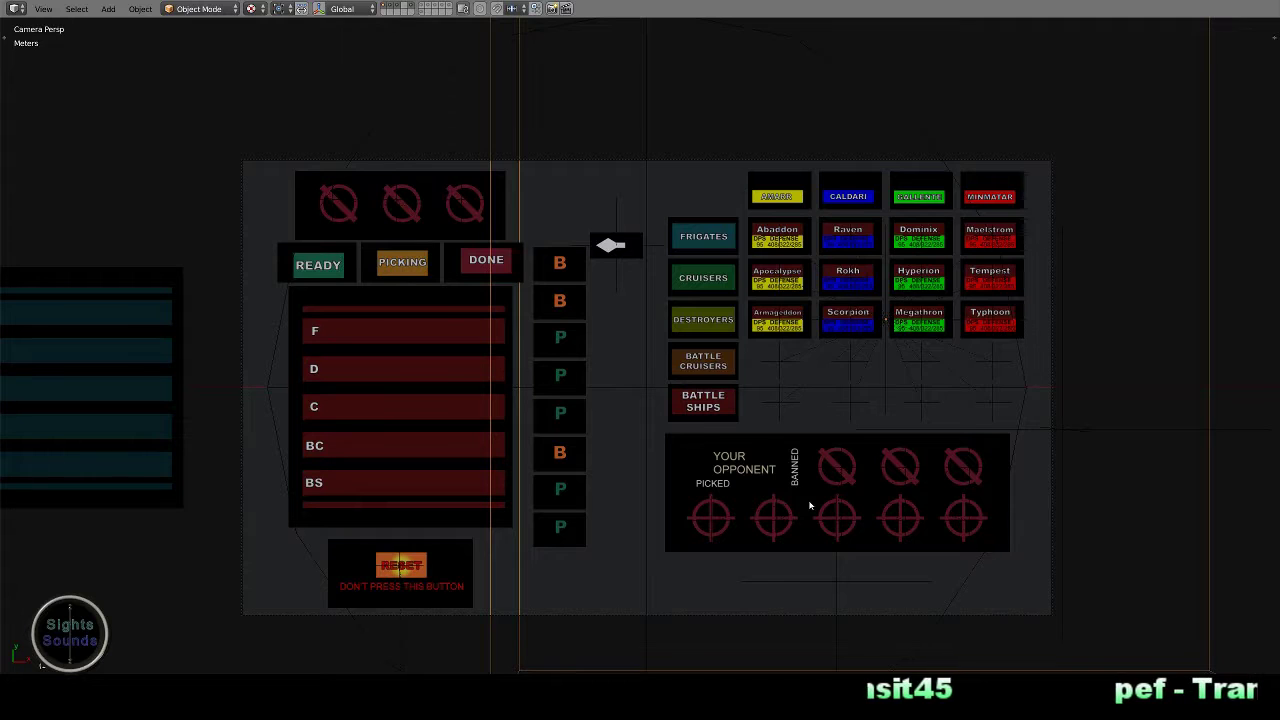